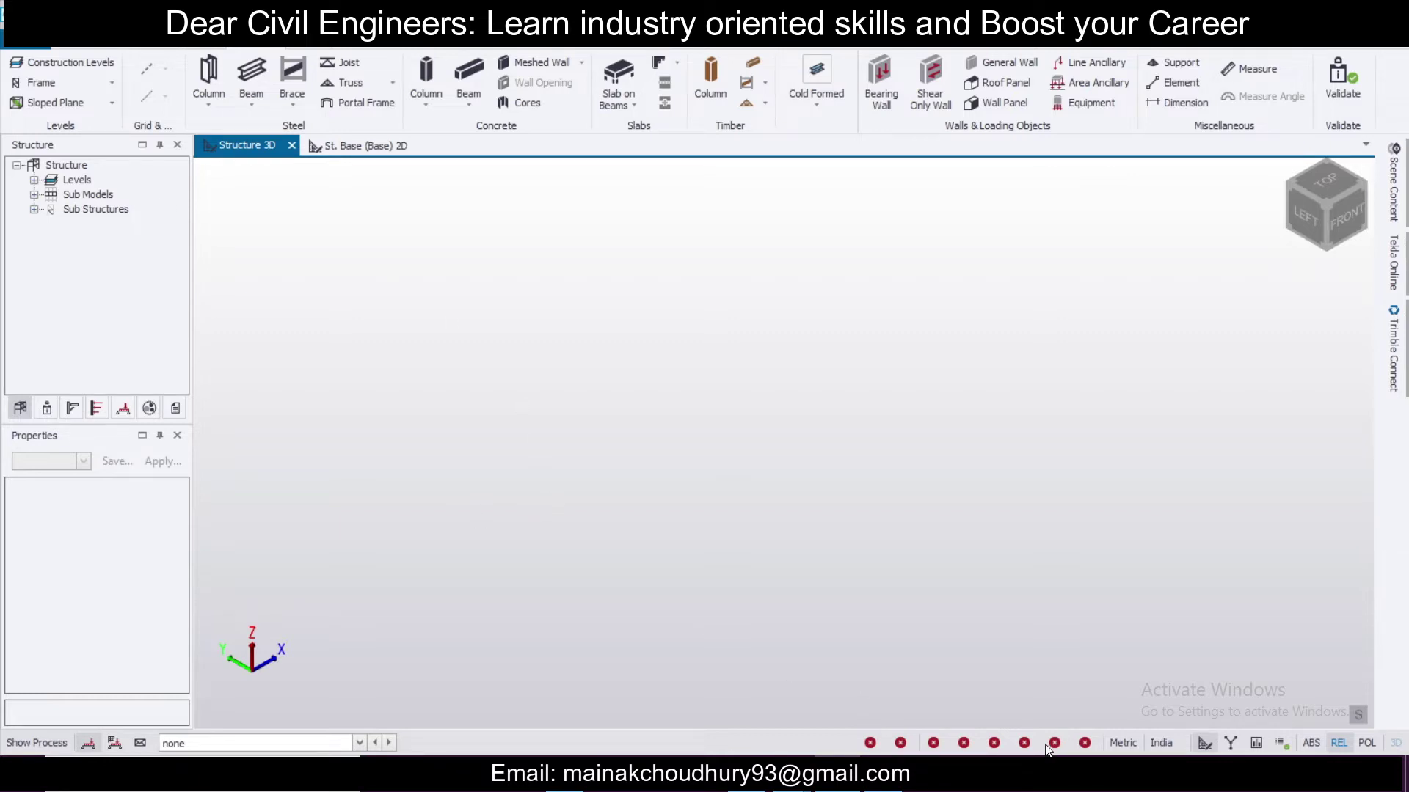
Switch to AutoCAD's Drawing1 and examine the upper part of the floor plan, with its overall width dimension, columns and walls.
mouse_move(792, 776)
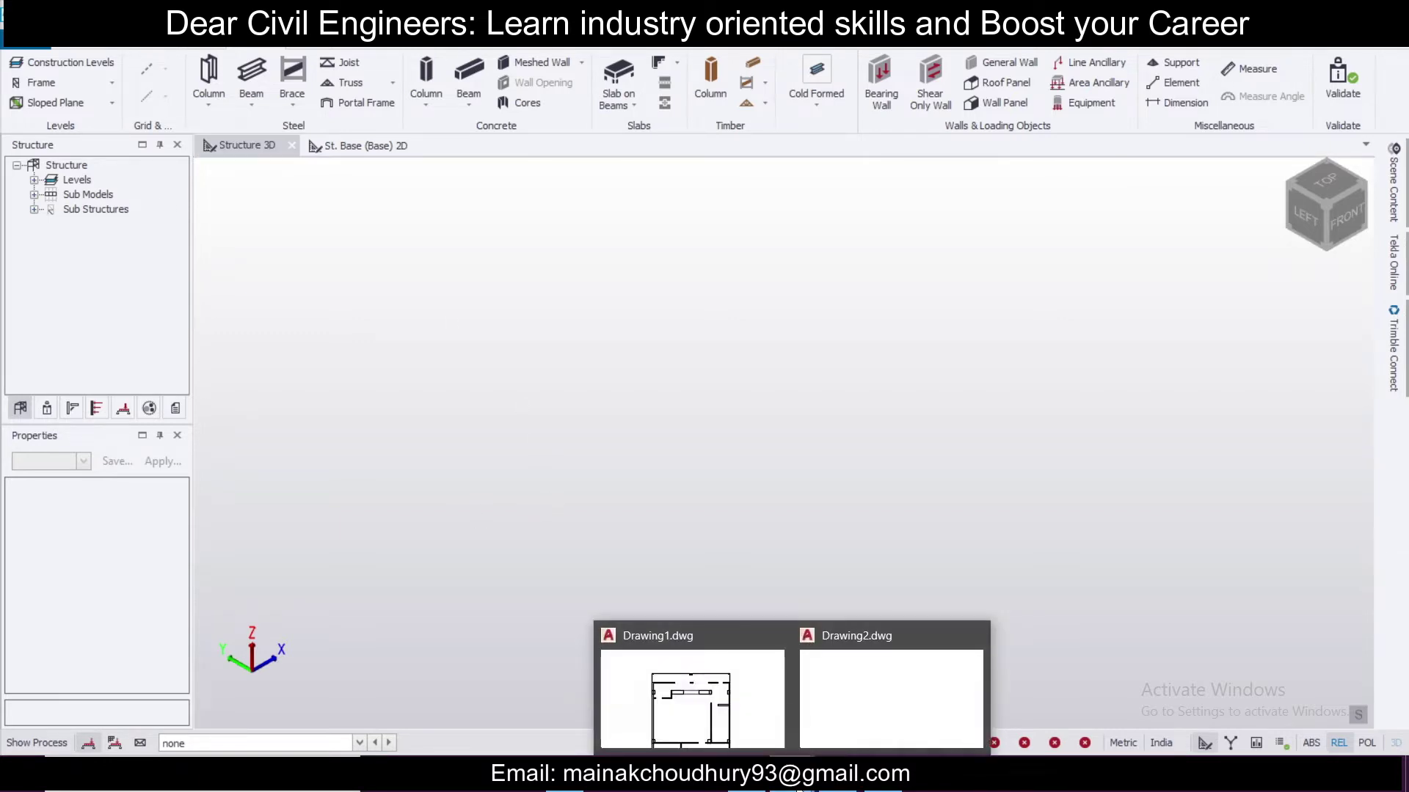
click(731, 692)
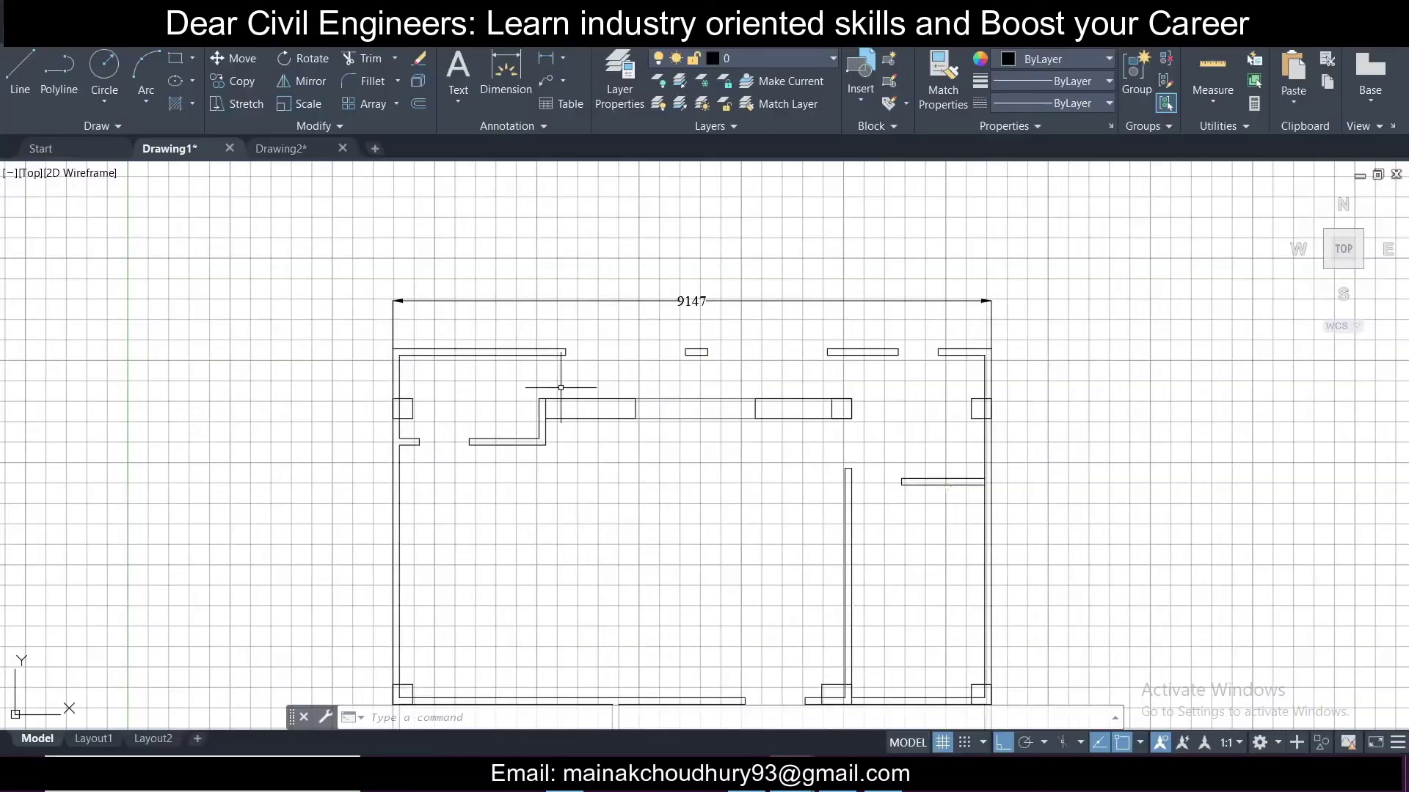
scroll(563, 308, up, 4)
scroll(551, 294, down, 2)
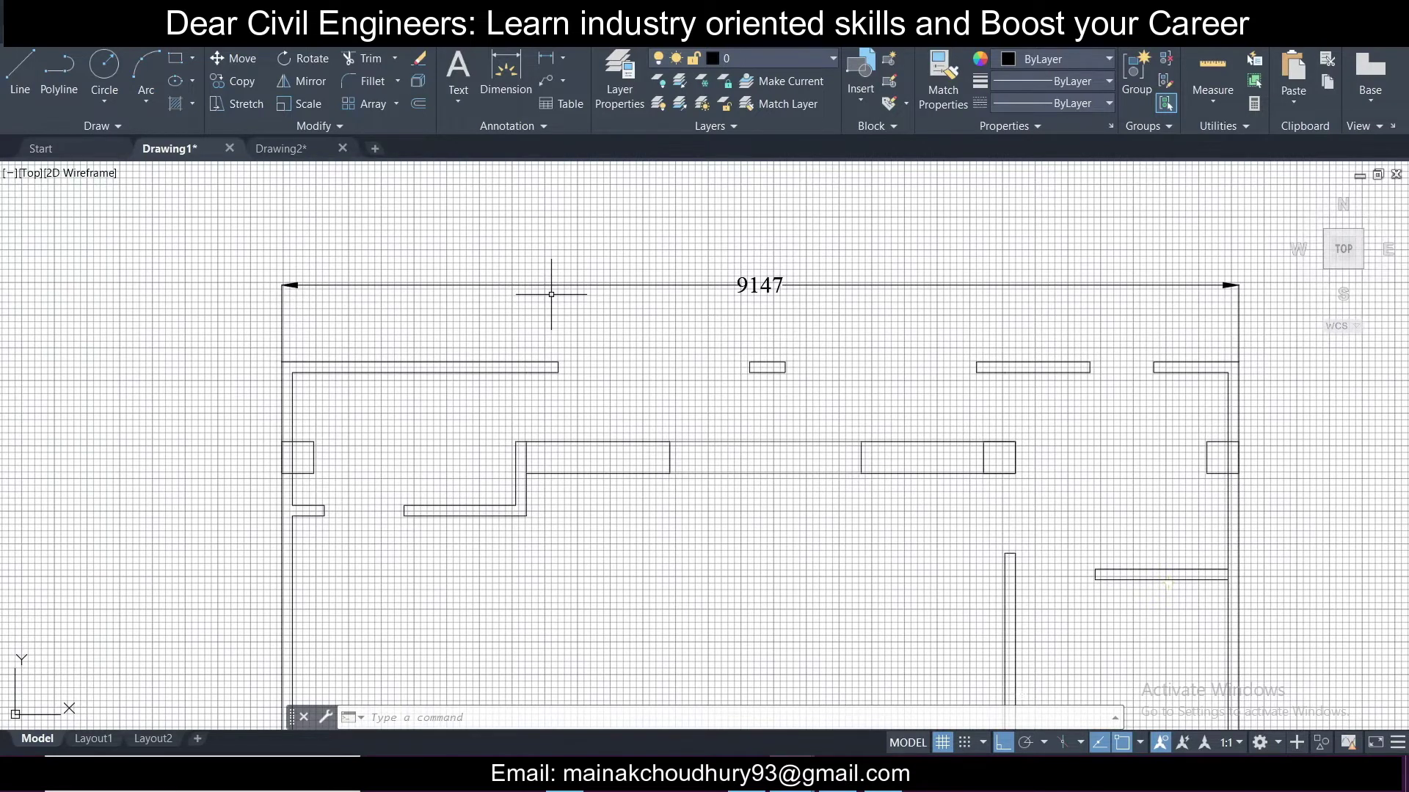
scroll(543, 290, down, 2)
middle_drag(638, 333, 606, 333)
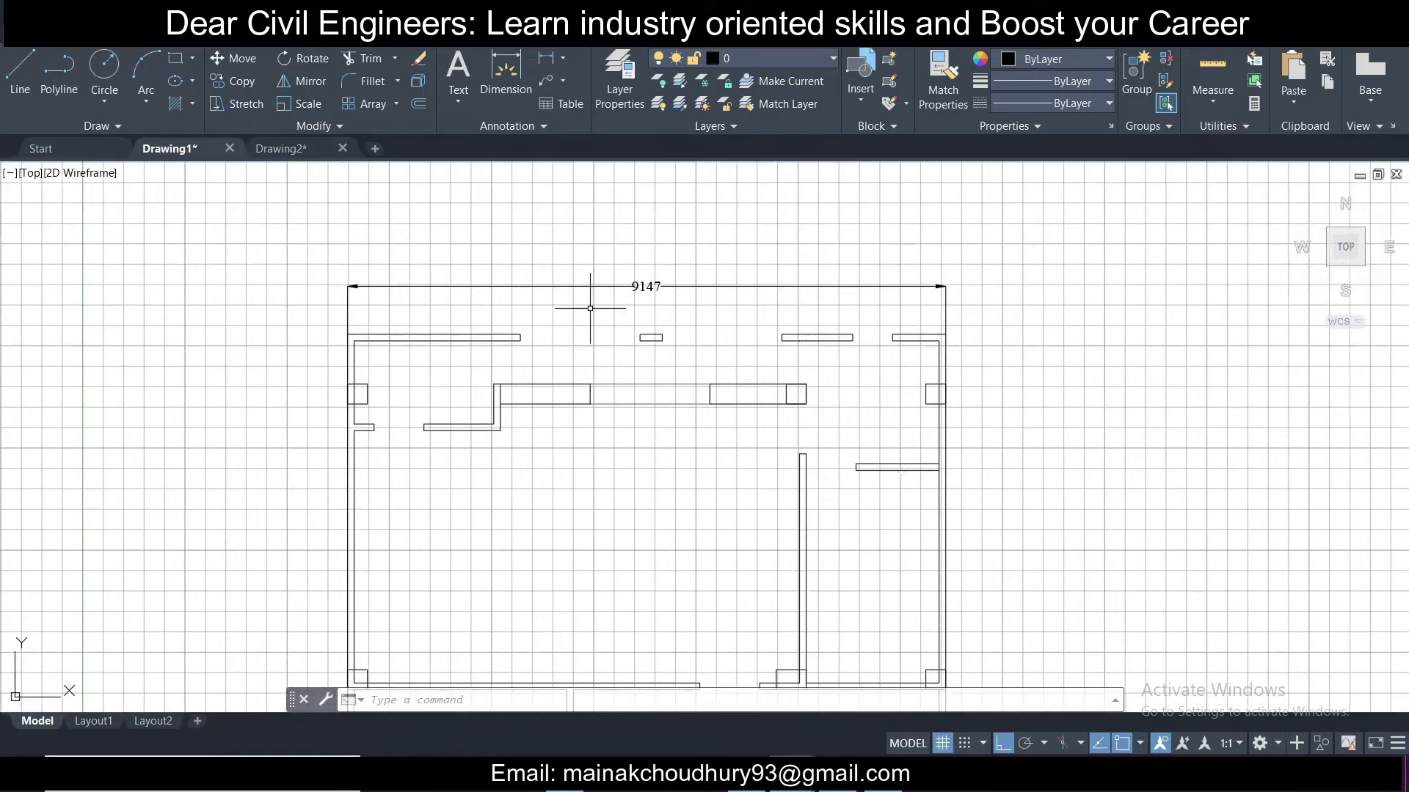
scroll(590, 308, up, 2)
scroll(710, 377, up, 2)
scroll(573, 343, up, 1)
scroll(624, 371, down, 1)
scroll(644, 371, down, 1)
middle_drag(571, 406, 629, 291)
scroll(629, 294, down, 2)
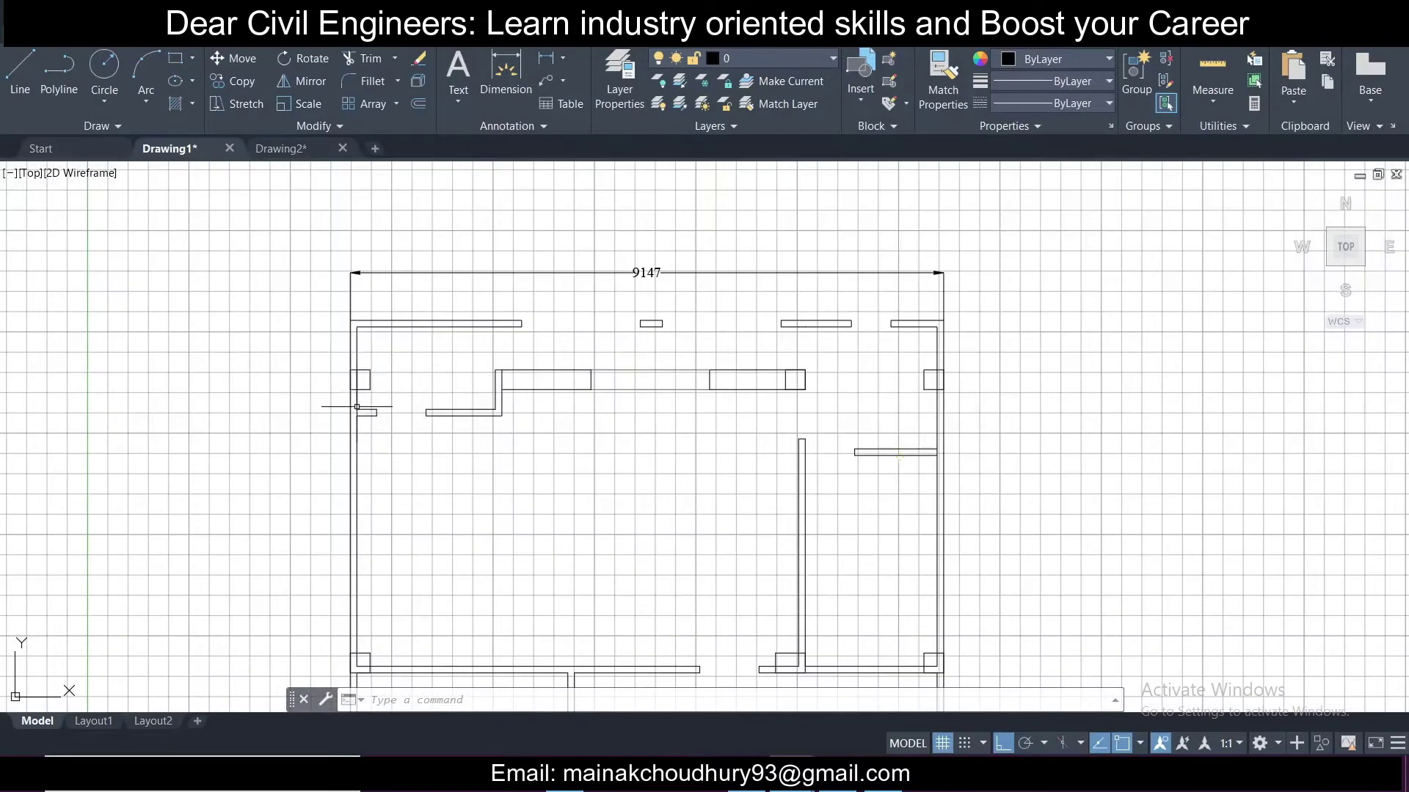
scroll(356, 406, up, 2)
scroll(383, 403, up, 1)
scroll(384, 403, down, 1)
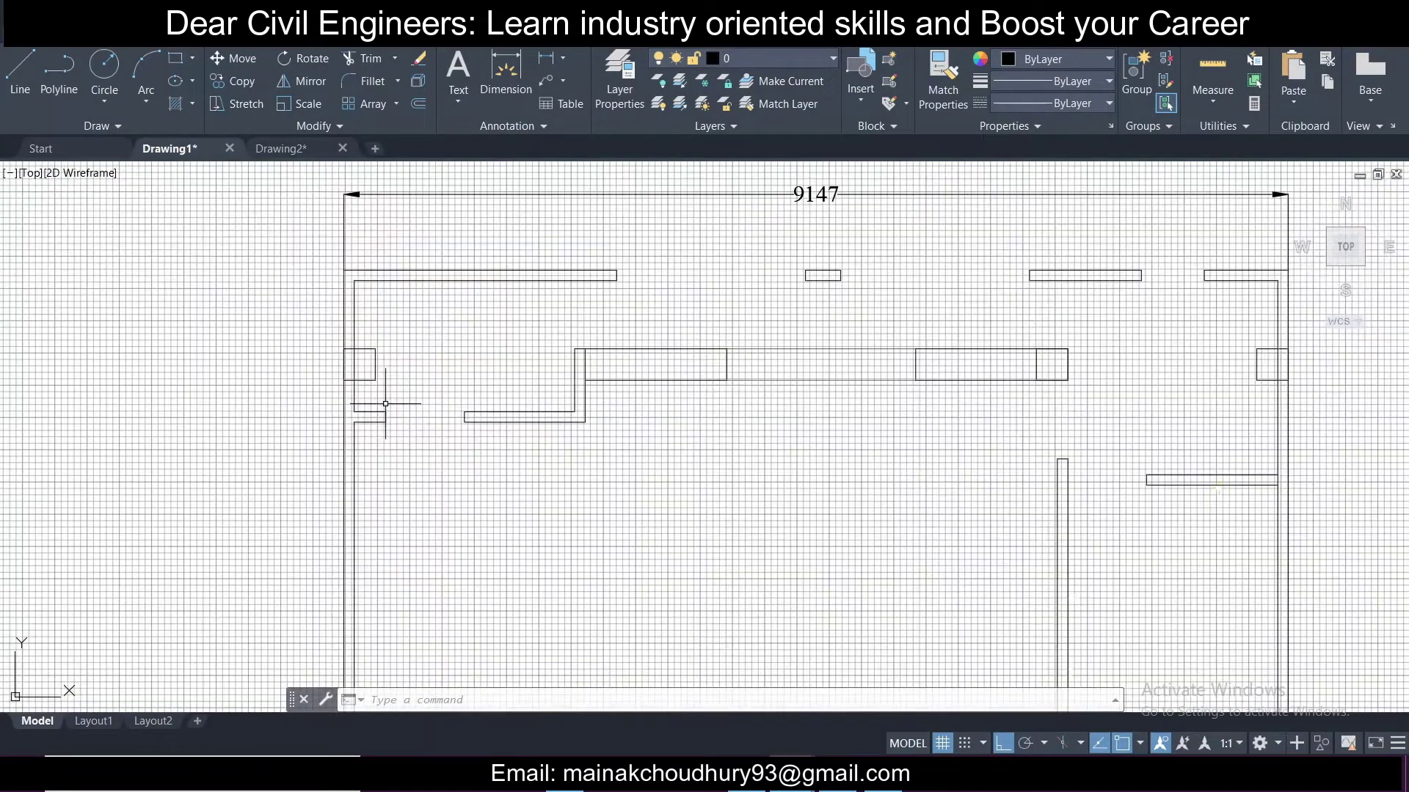
scroll(506, 349, down, 1)
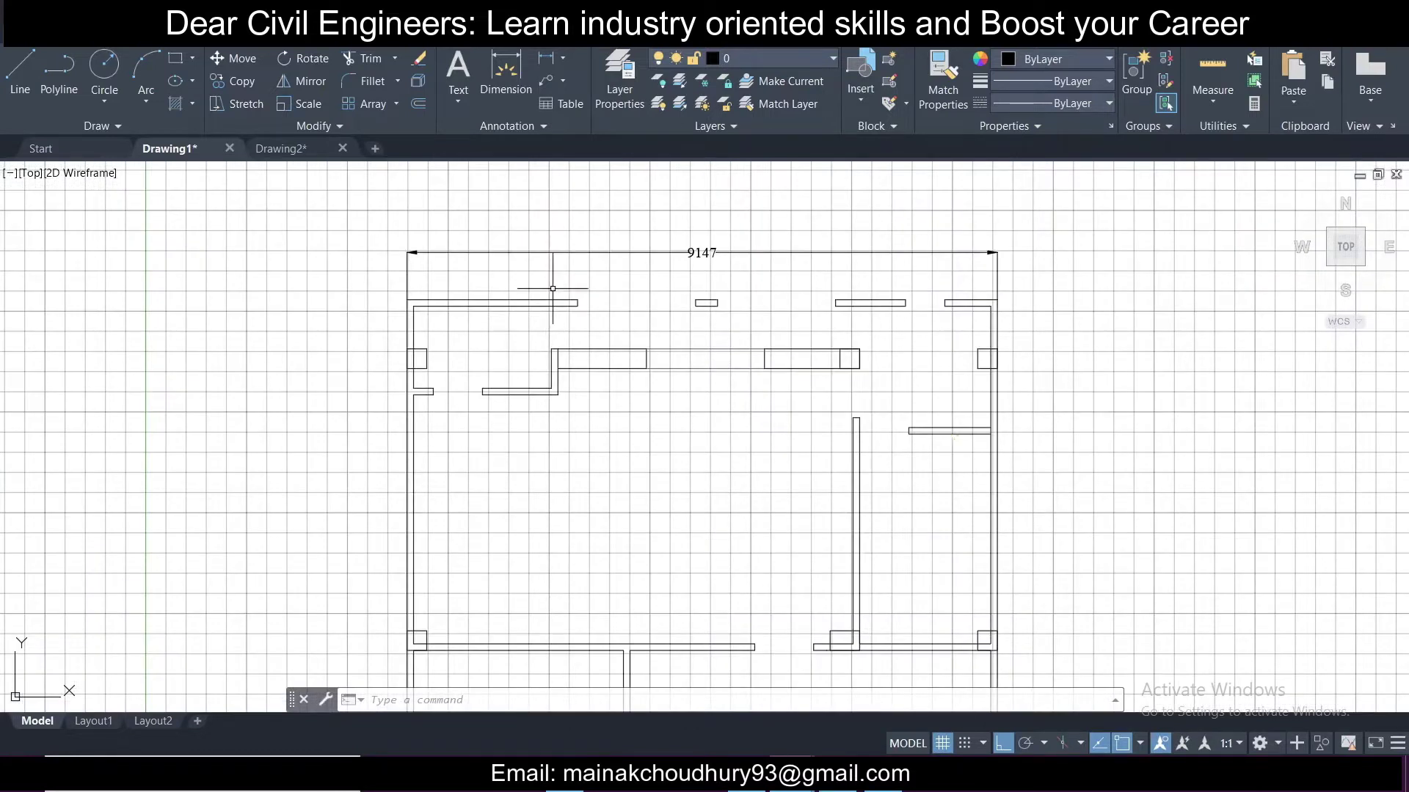
scroll(561, 279, up, 2)
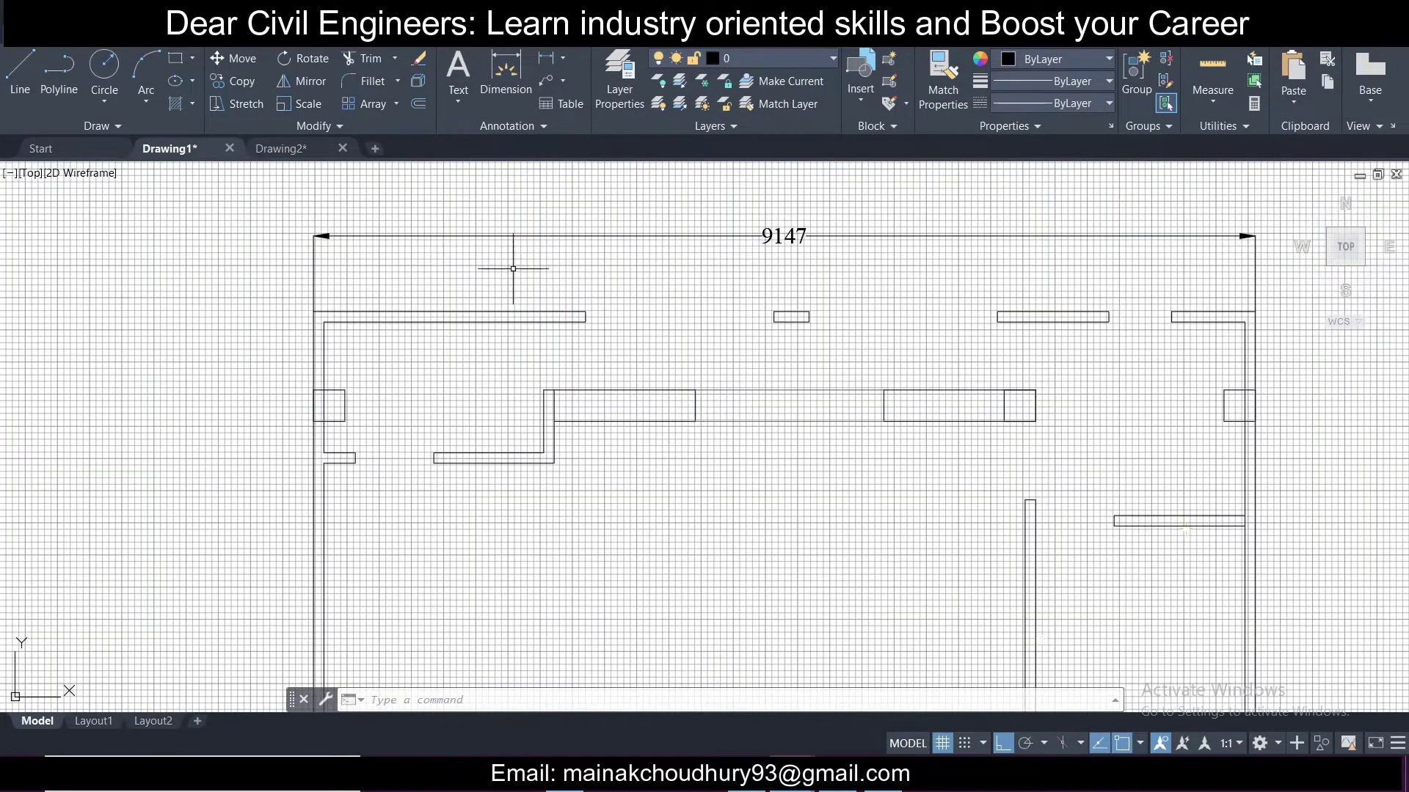
Examine the whole floor plan from its top wall down to the lower edge, checking the column and wall layout.
scroll(514, 273, down, 2)
scroll(513, 272, down, 2)
middle_drag(734, 499, 632, 267)
middle_drag(702, 446, 670, 308)
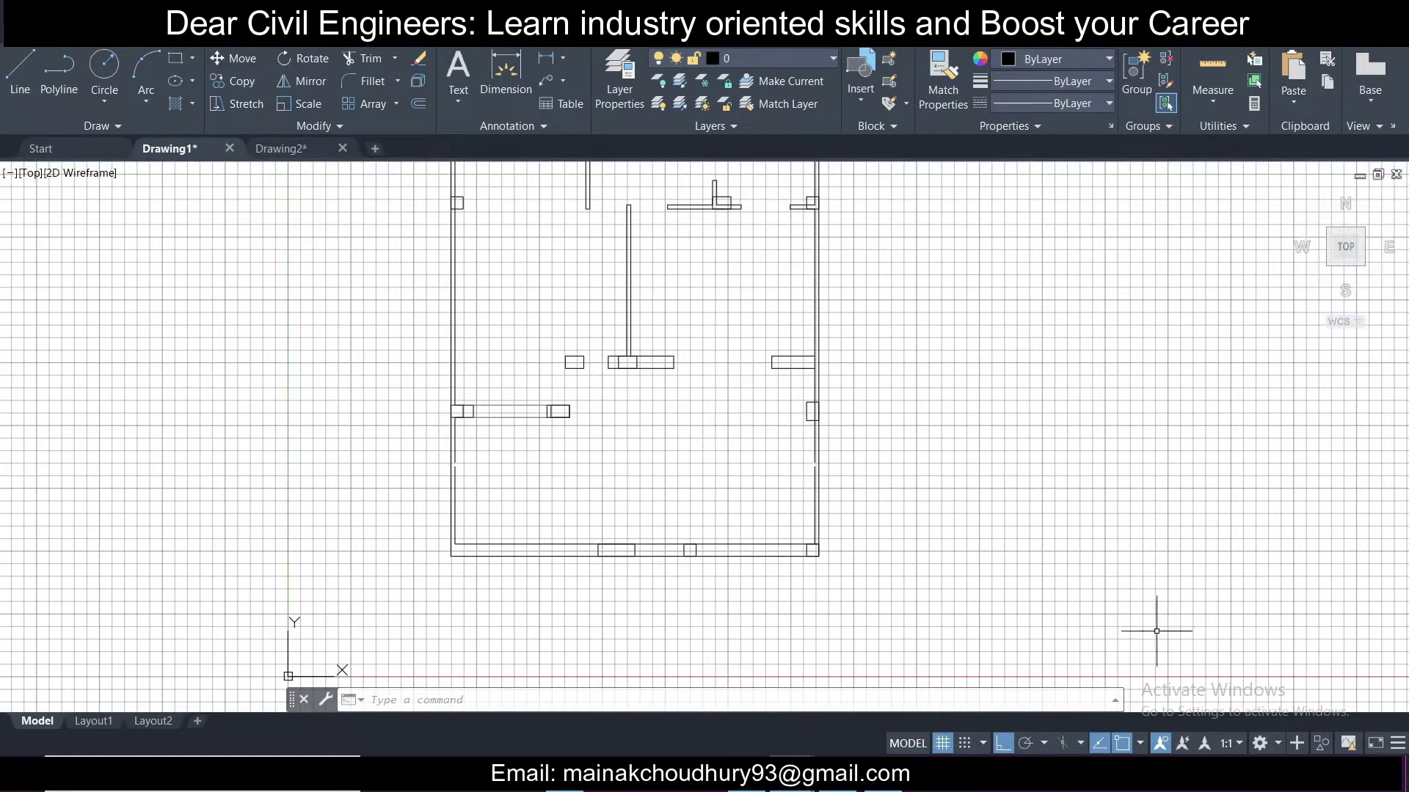
middle_drag(767, 393, 724, 624)
middle_drag(623, 181, 607, 478)
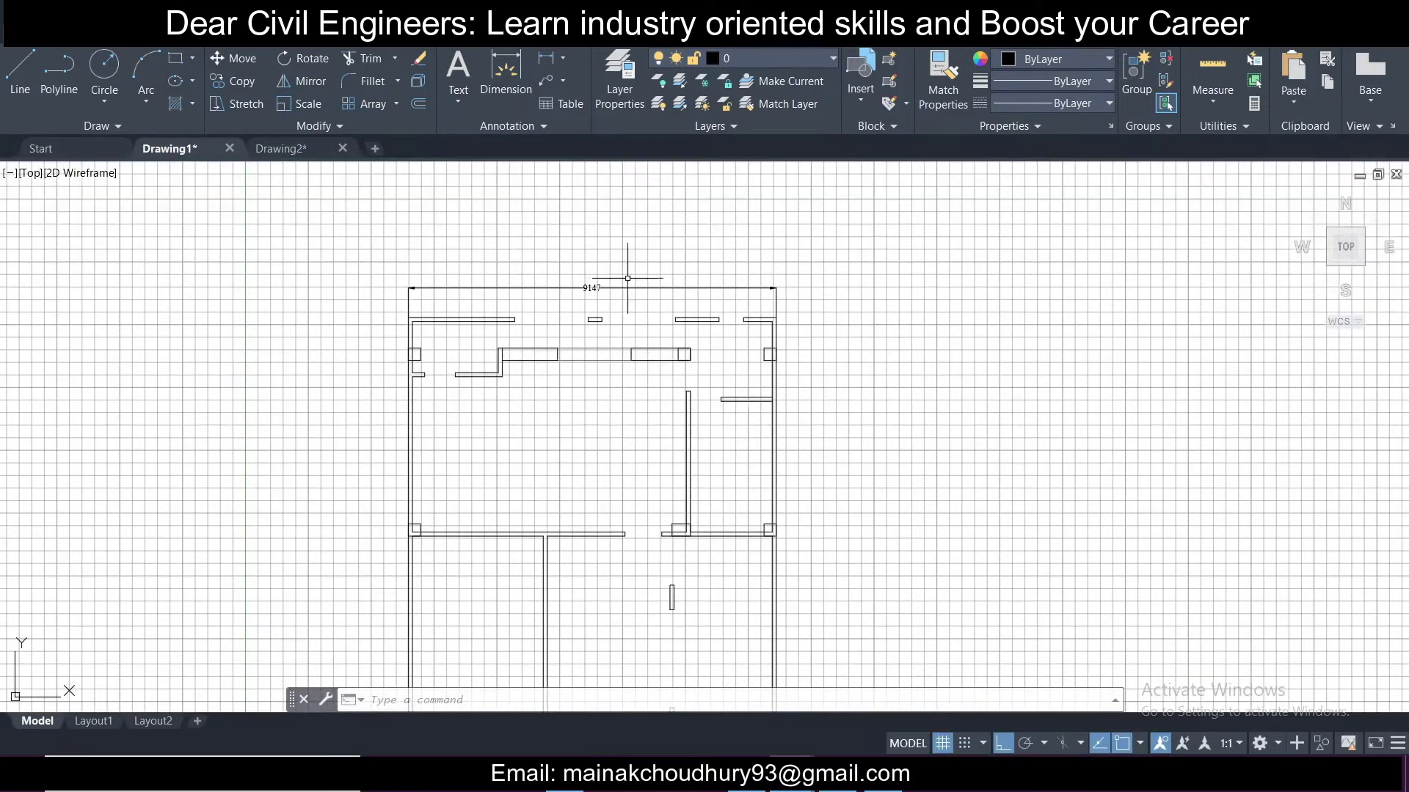
scroll(623, 278, up, 2)
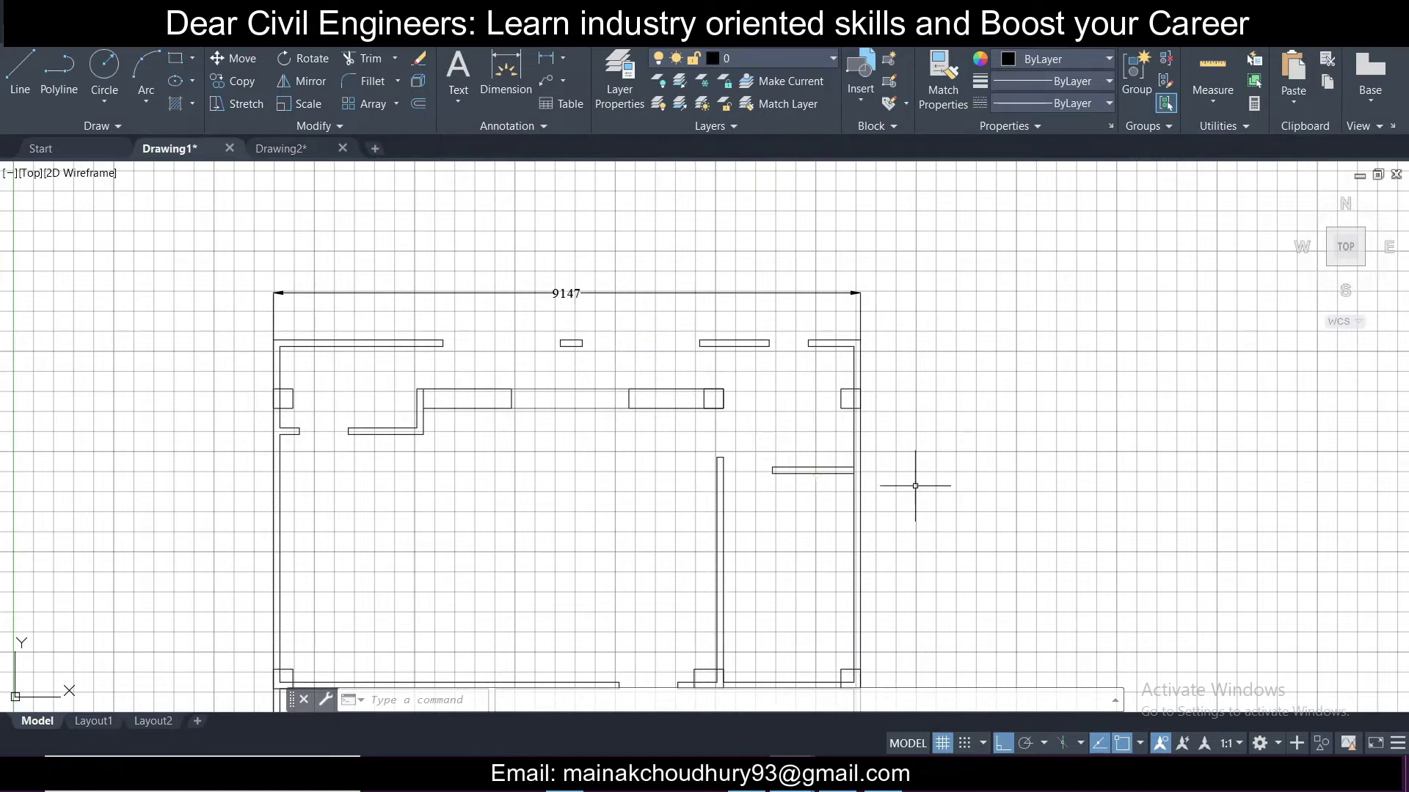
scroll(813, 597, down, 4)
middle_drag(793, 634, 791, 454)
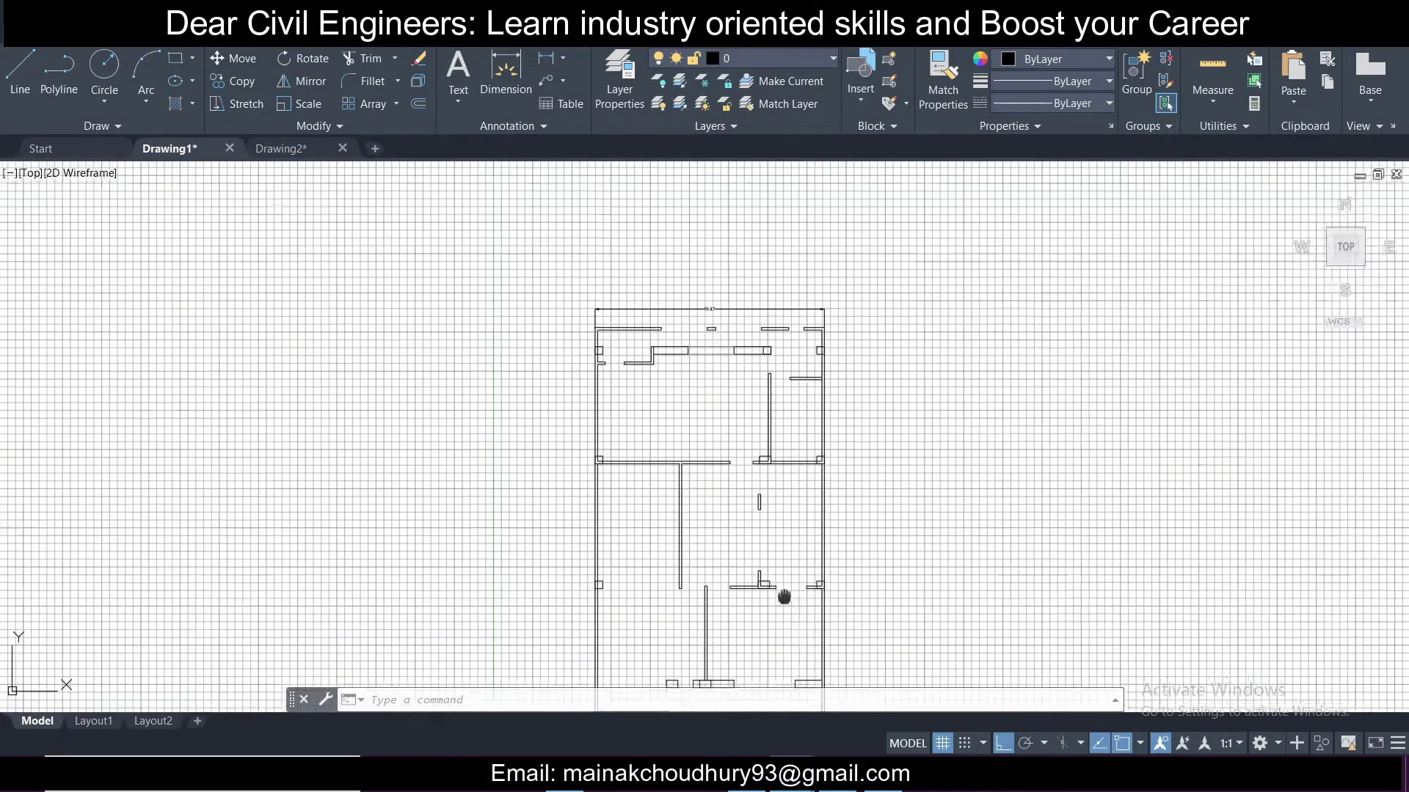
middle_drag(784, 596, 799, 413)
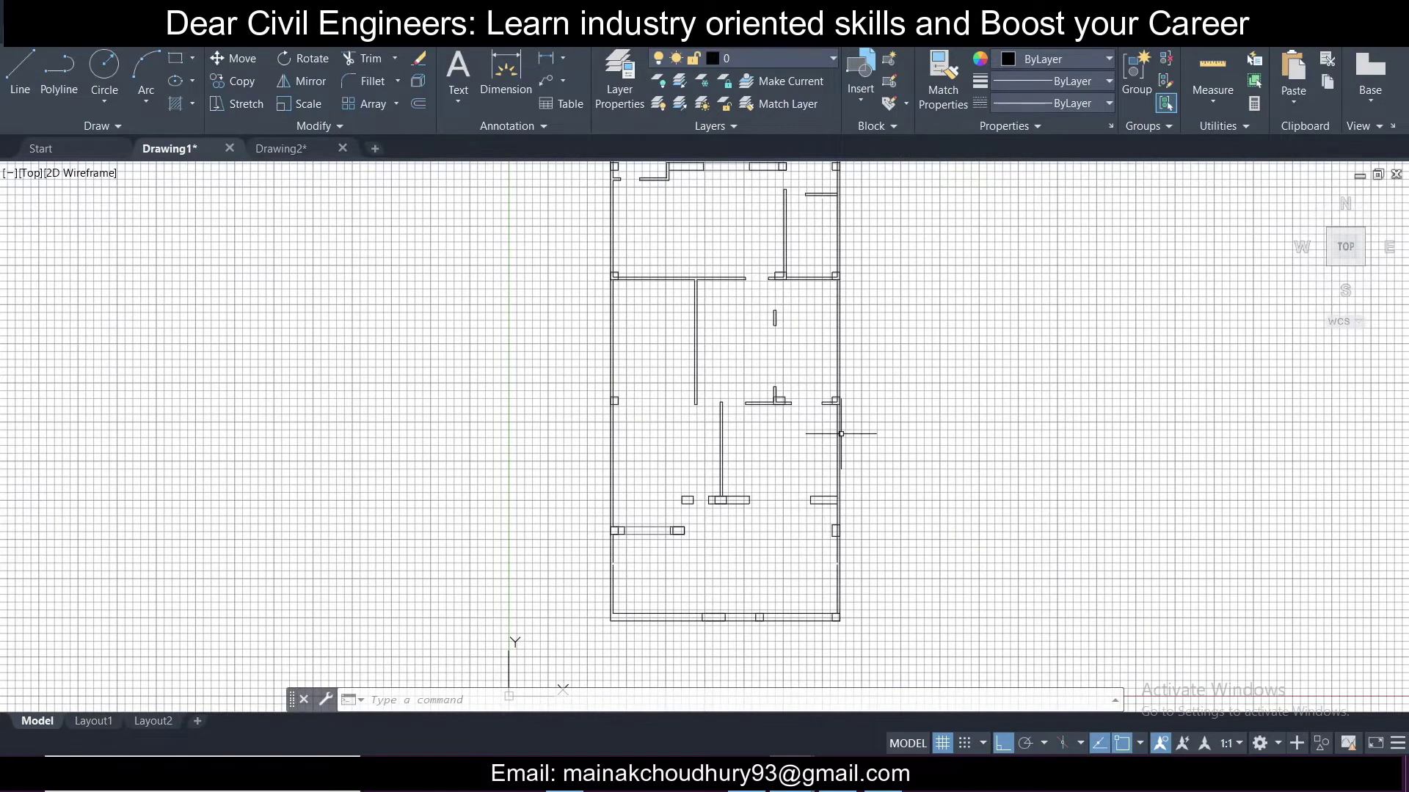
Switch to Tekla Structural Designer and insert a construction level below Base at a level of -1.5 m.
click(309, 157)
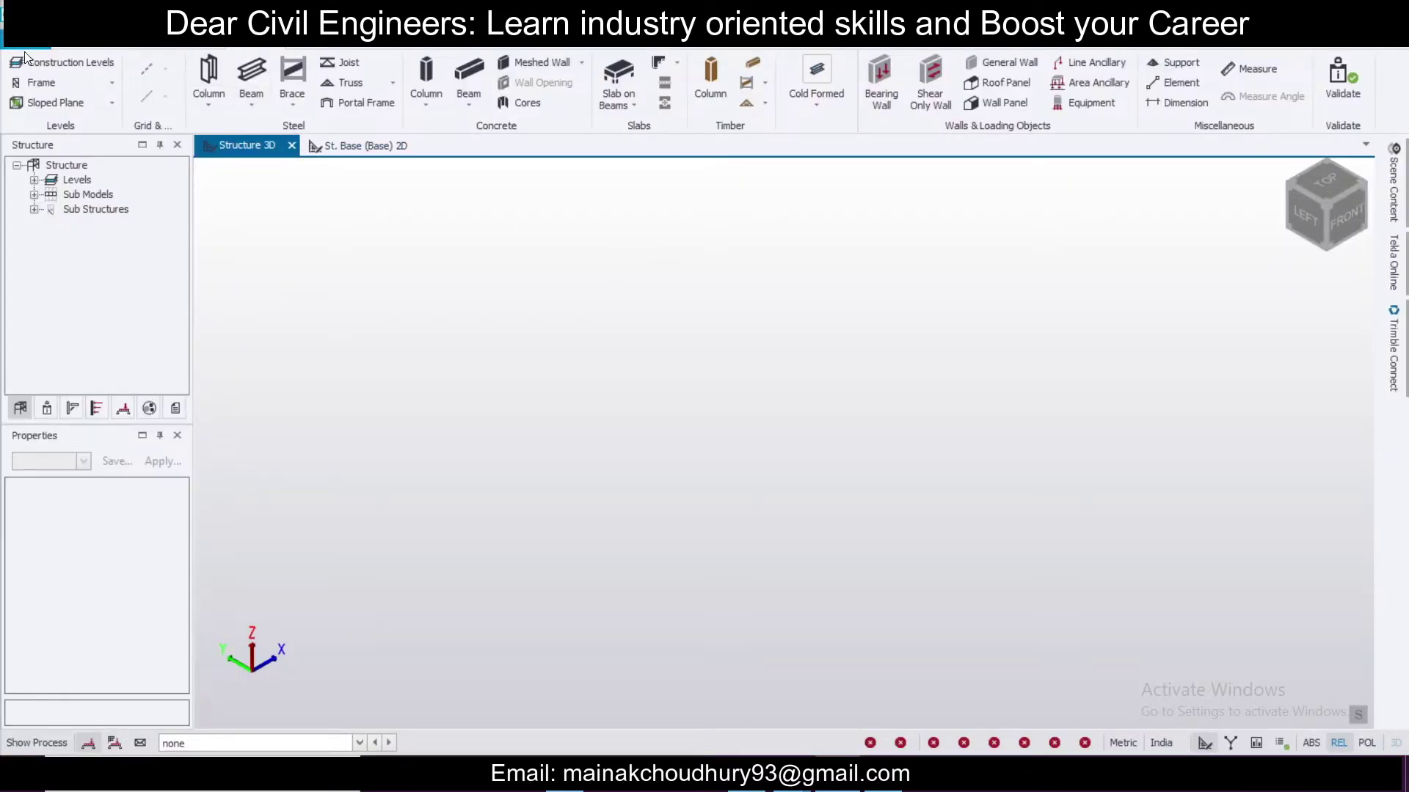
click(94, 64)
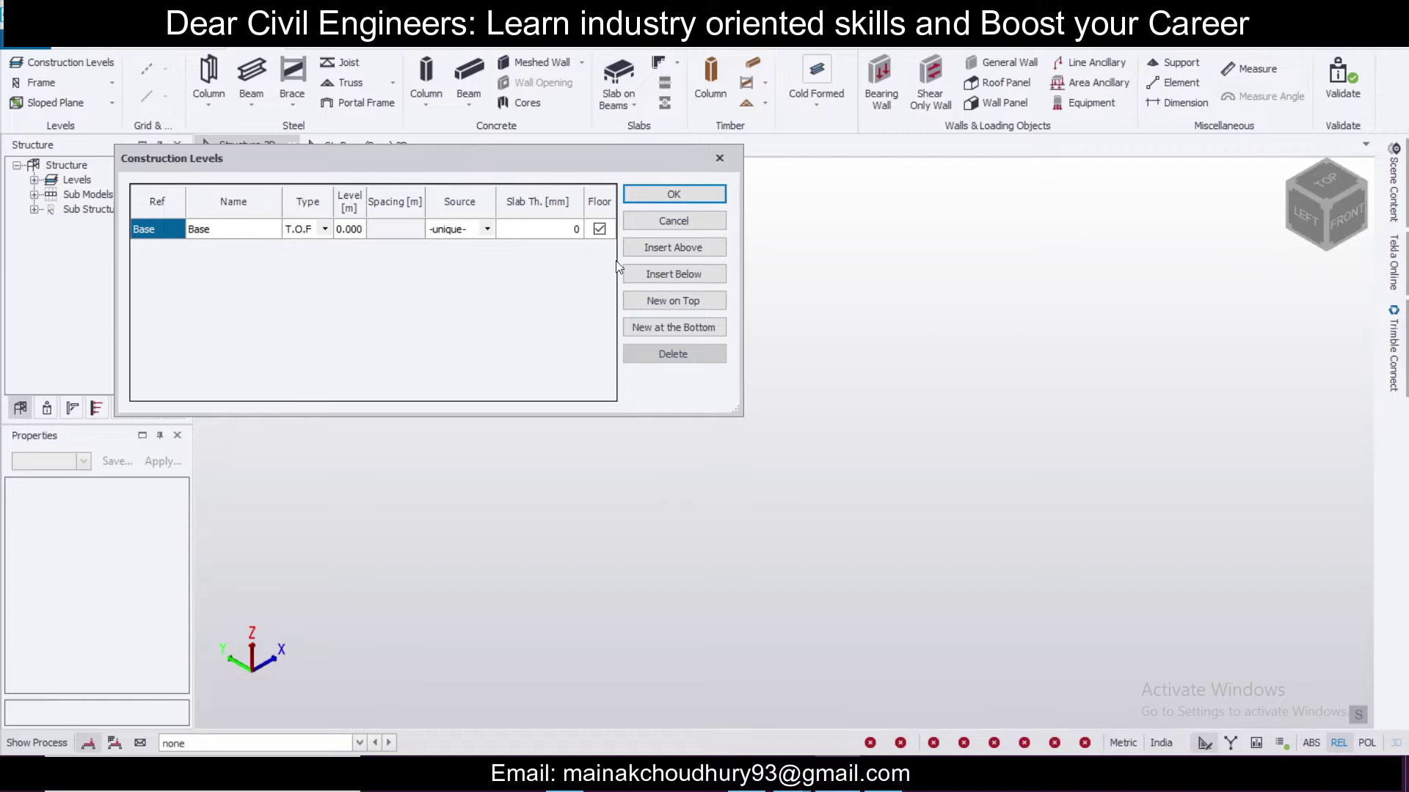
click(672, 272)
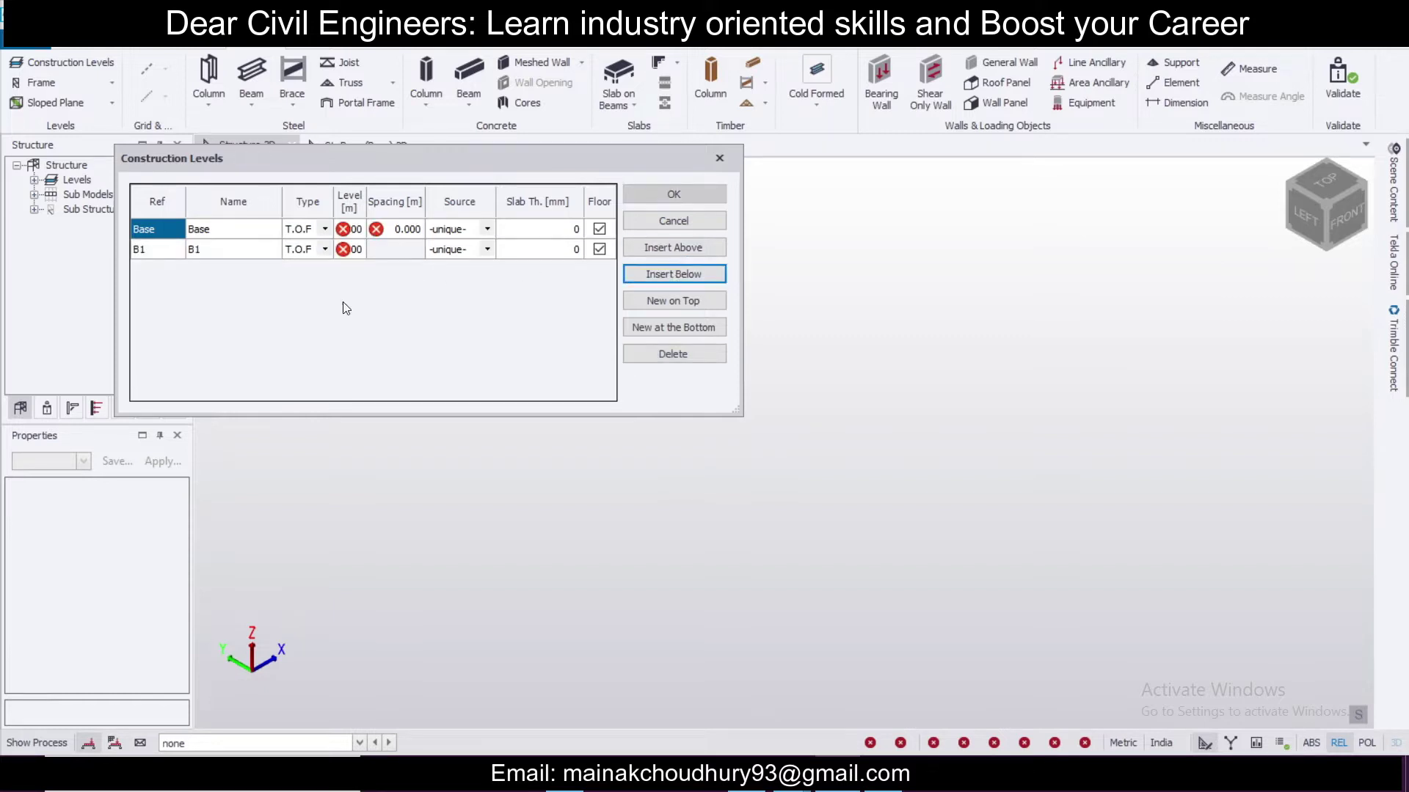
click(362, 255)
click(363, 256)
text(-1.)
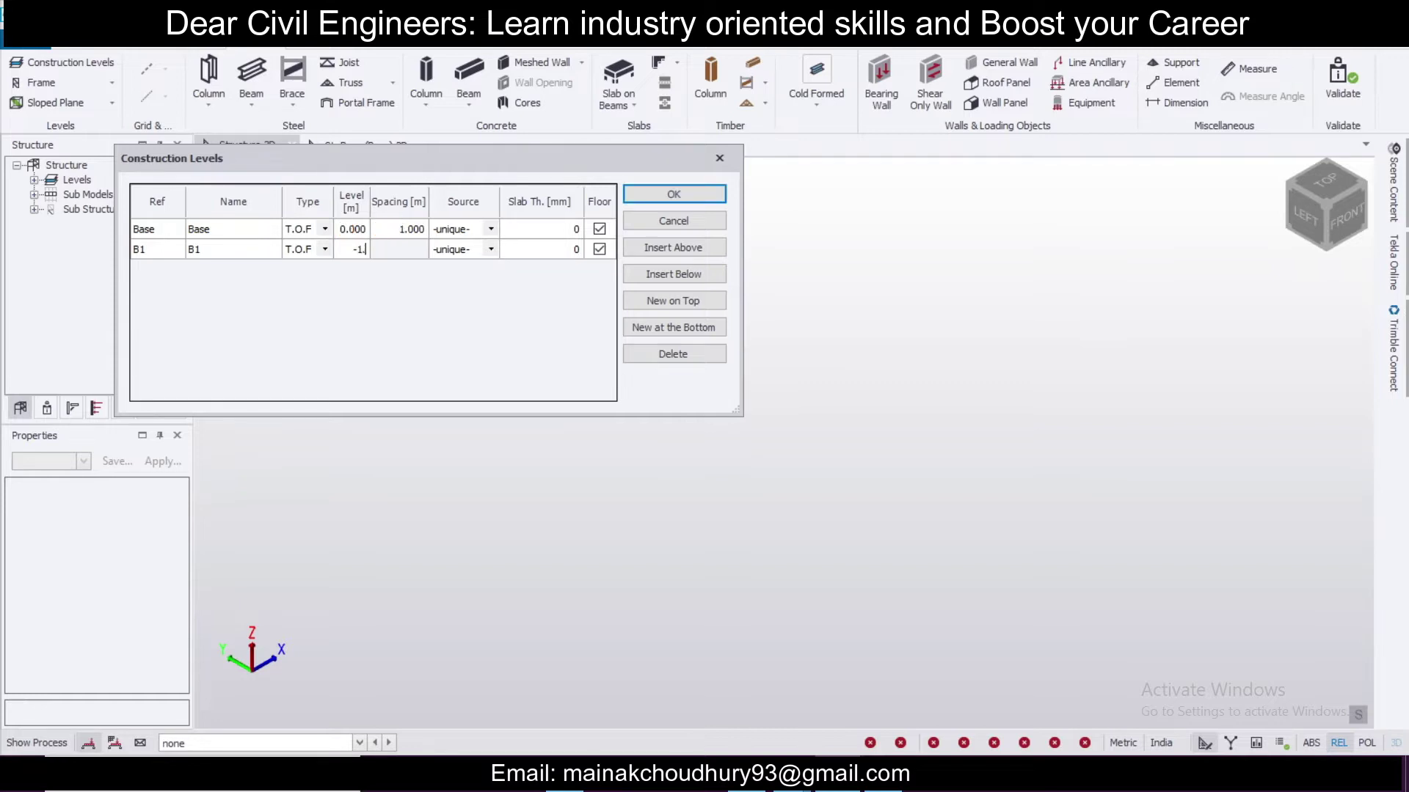
text(5)
Insert a construction level above Base with type S.S.L, 3.2 m spacing and a slab thickness of 150 mm.
click(225, 223)
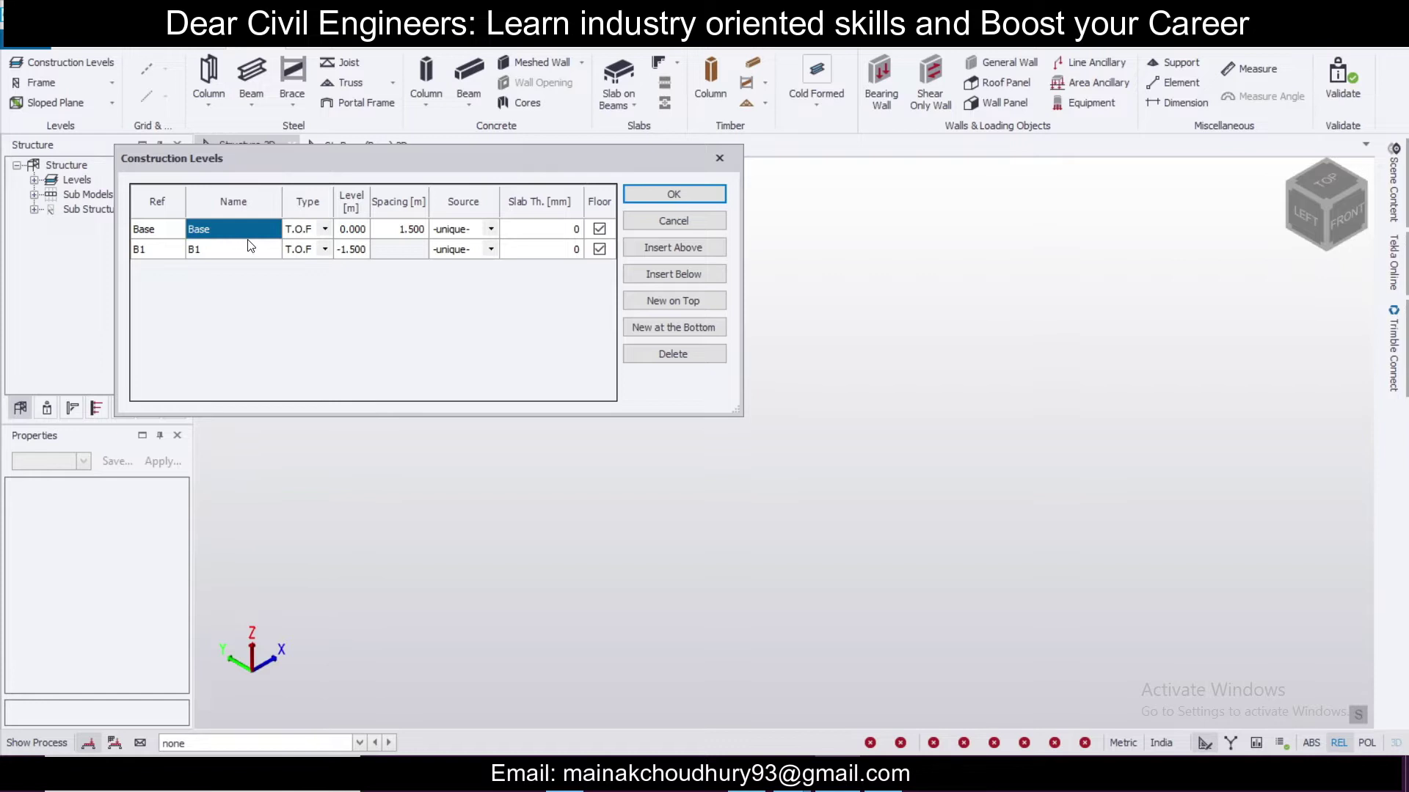
click(676, 250)
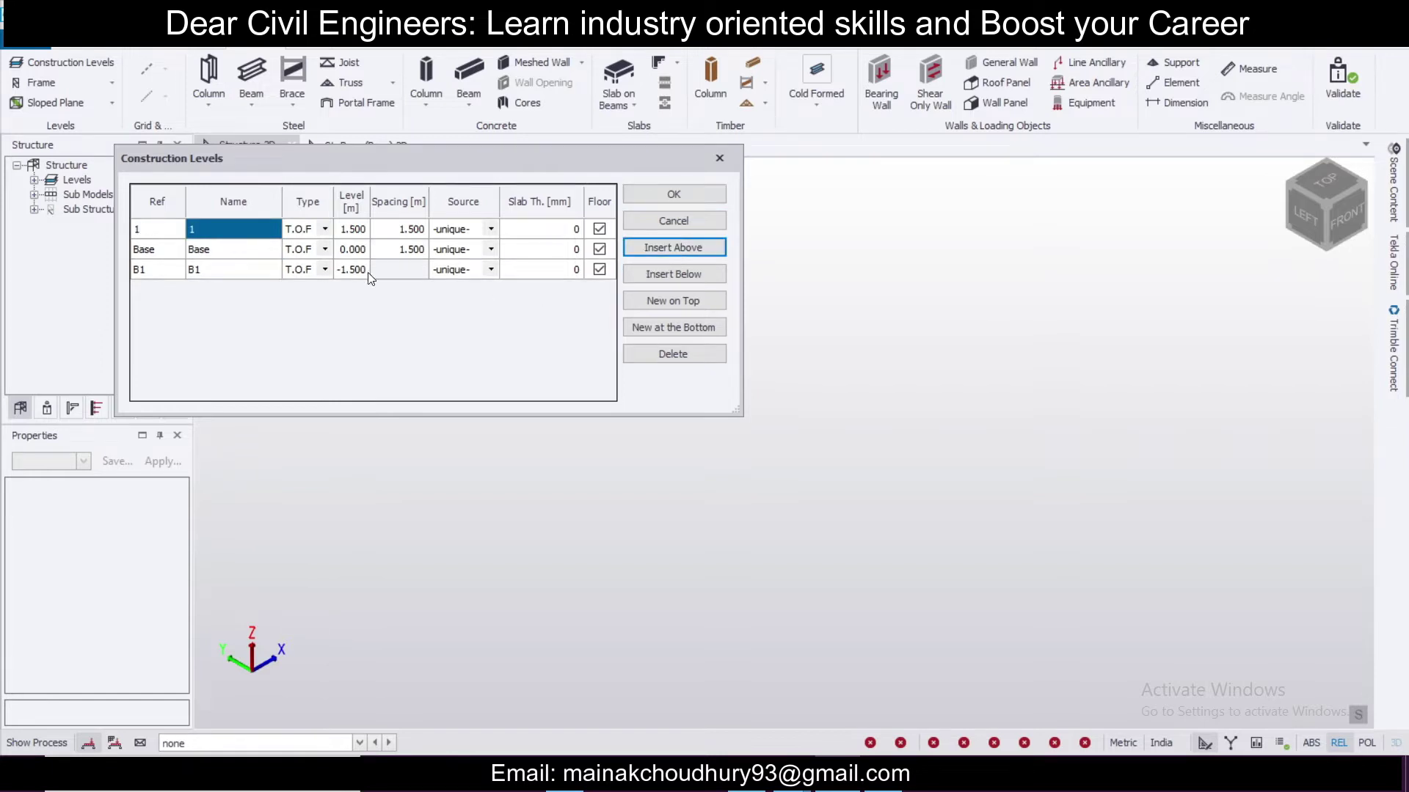
click(324, 229)
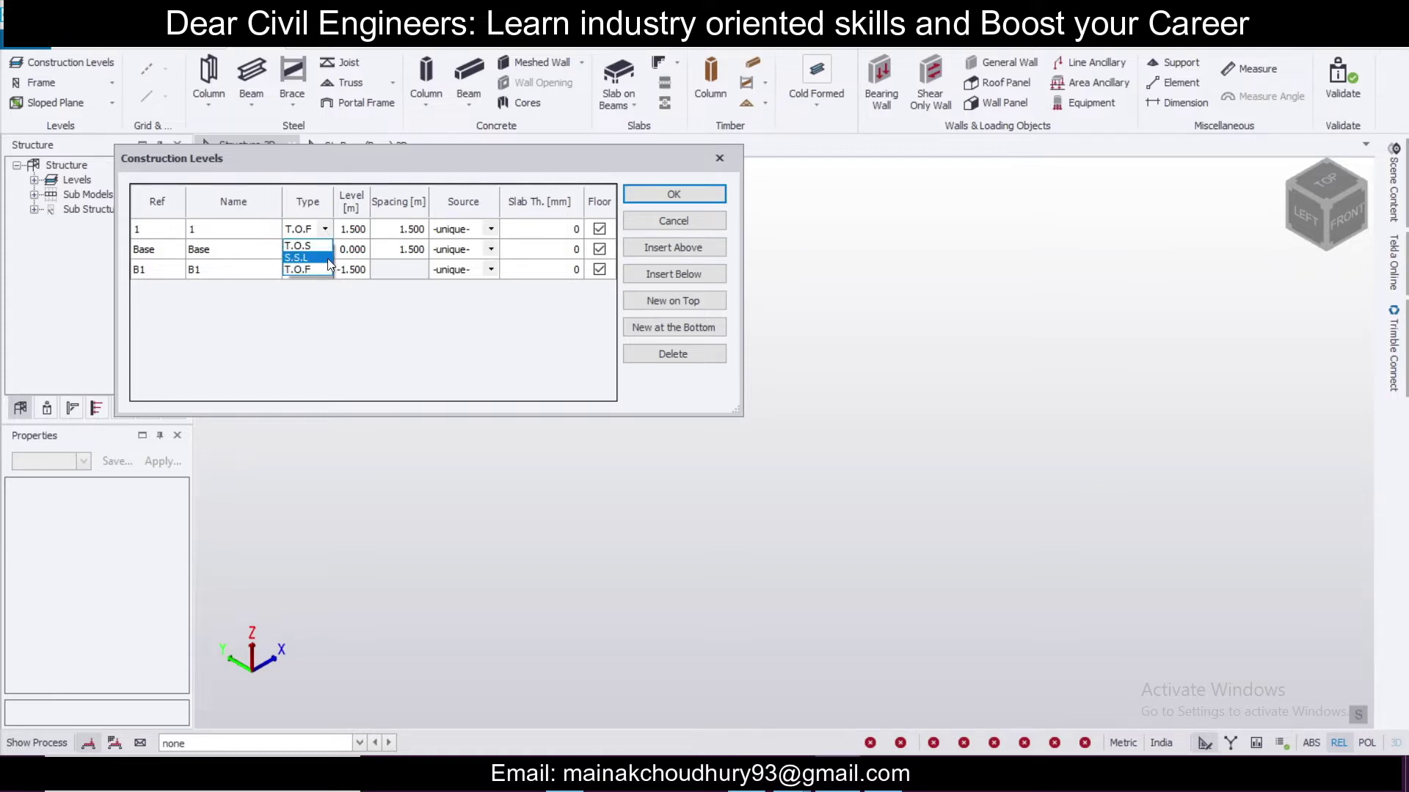
click(328, 258)
click(393, 230)
text(3)
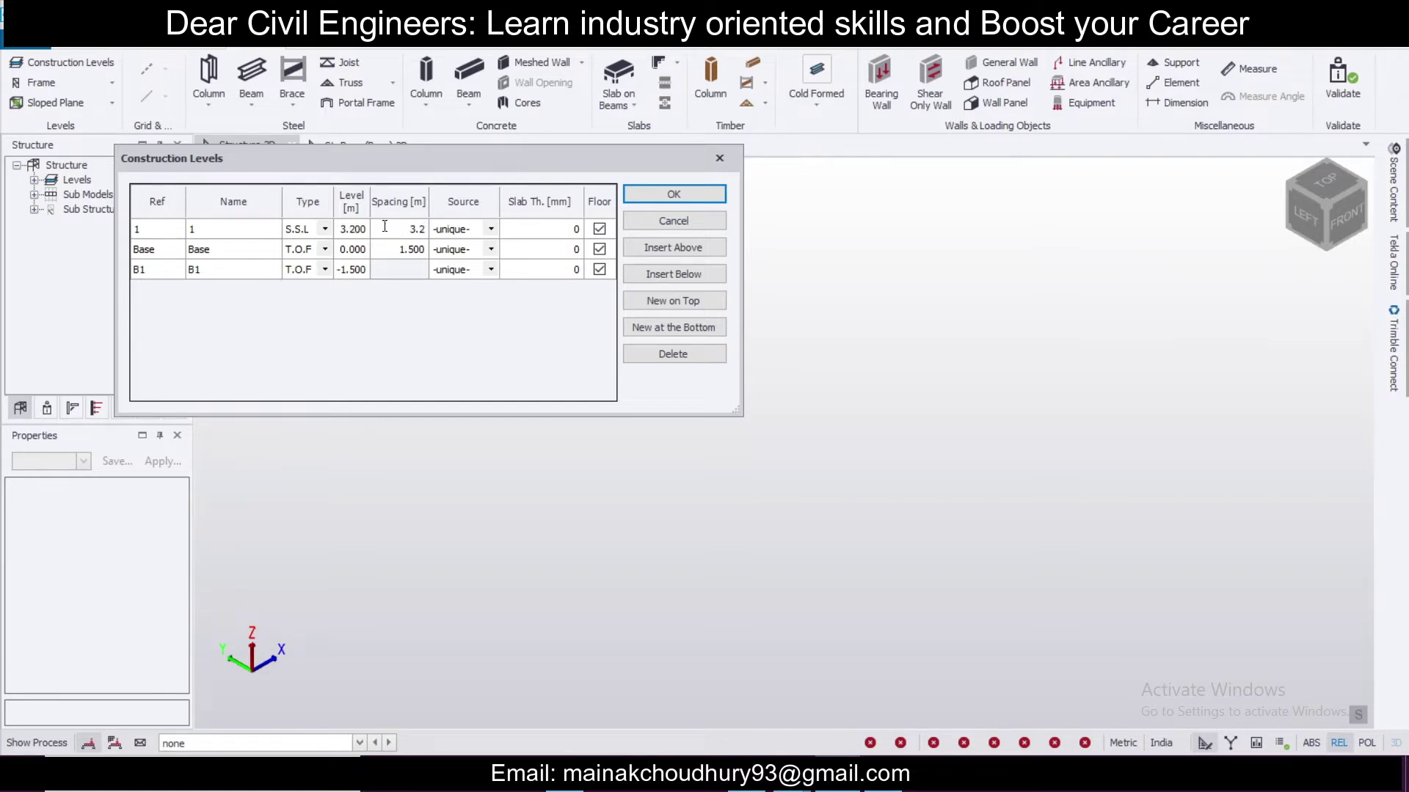
text(.2)
click(543, 236)
click(550, 233)
Add one more construction level above level 1, accept the levels and open the St. Base (Base) 2D view.
click(229, 236)
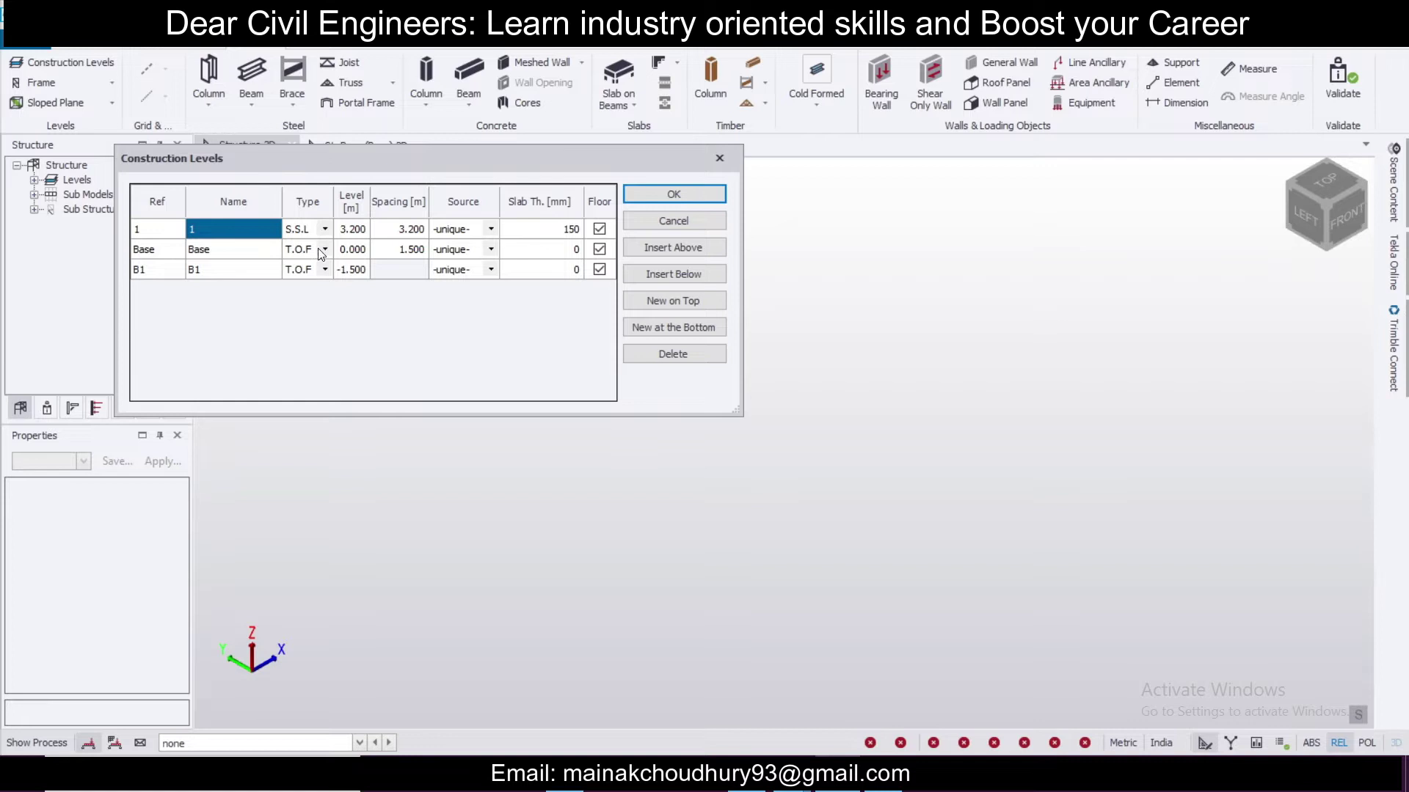
click(642, 250)
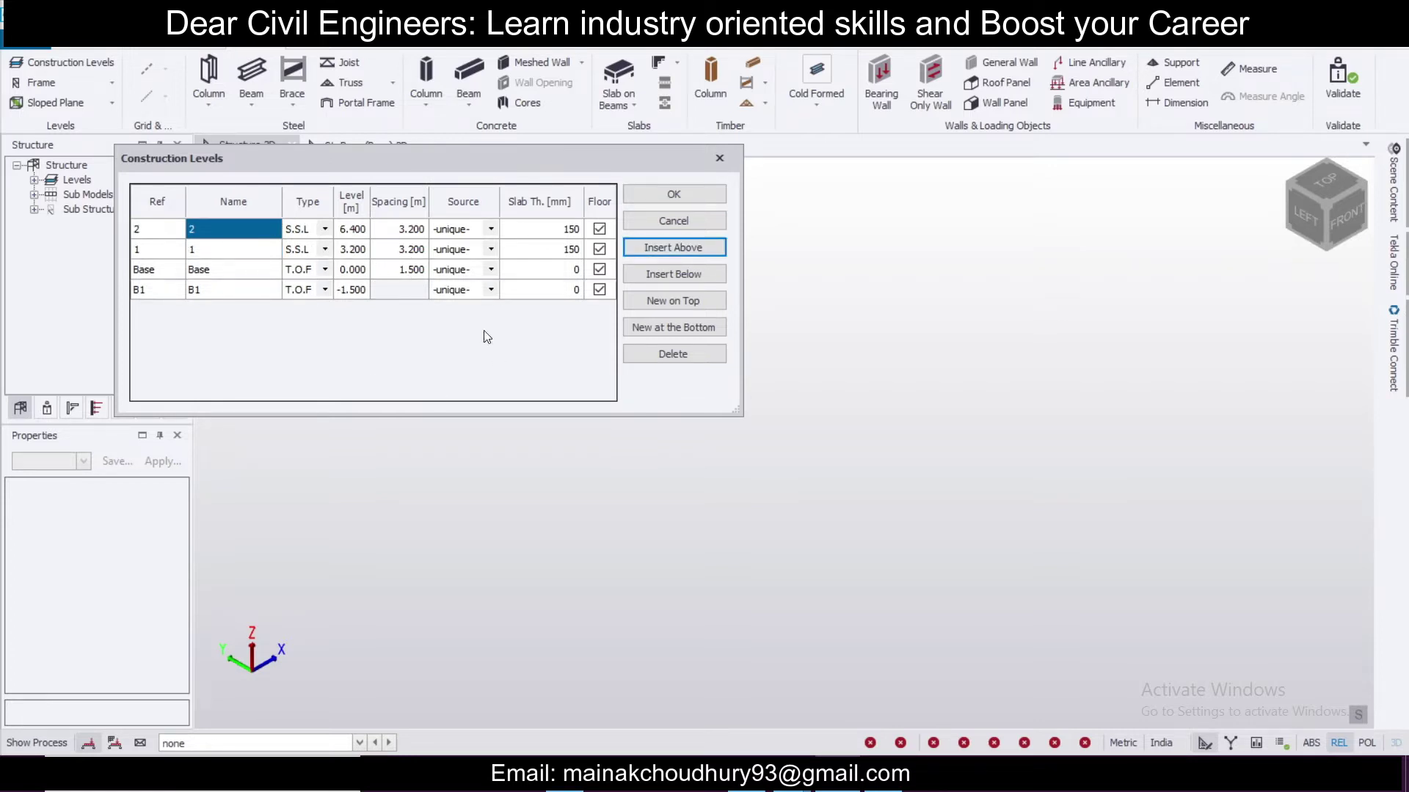
click(681, 197)
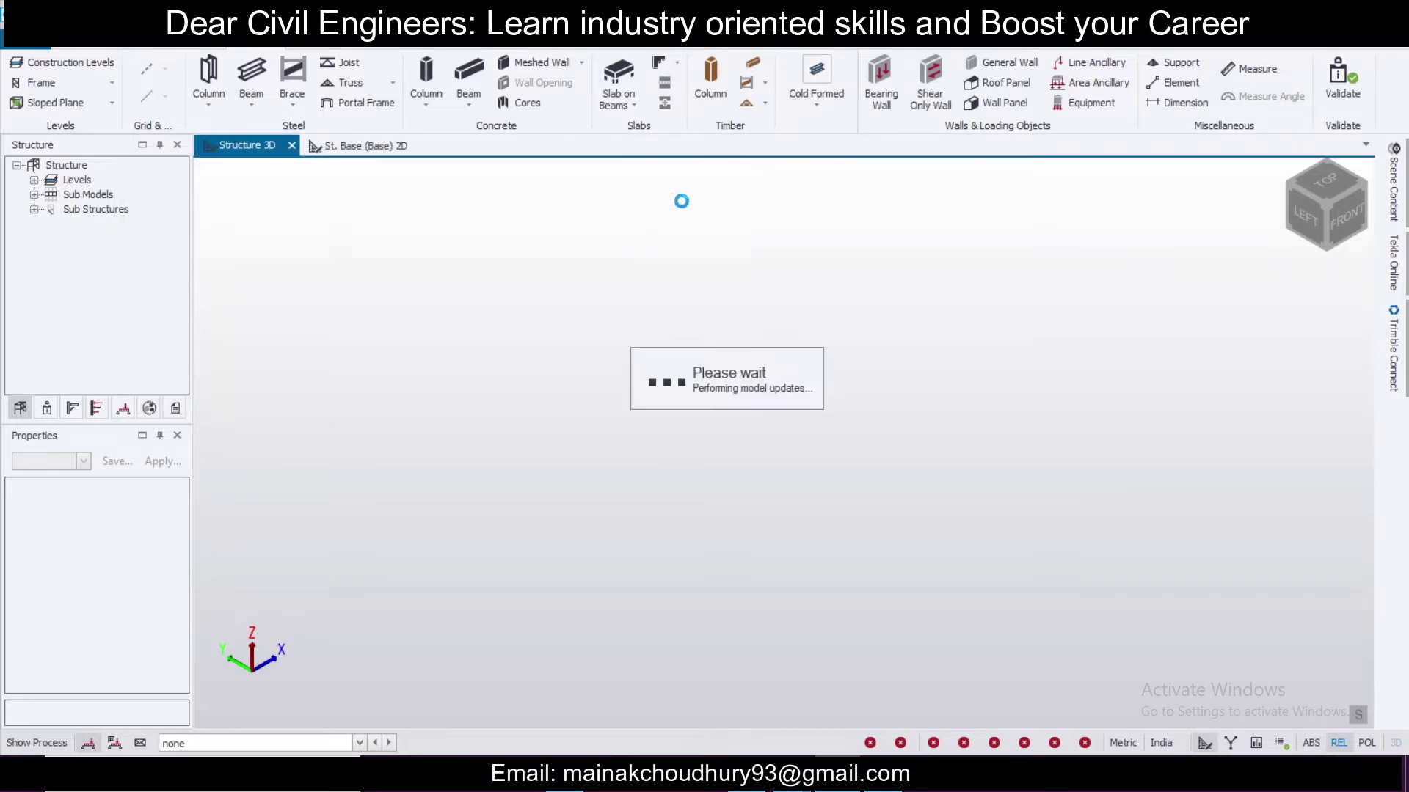
click(354, 149)
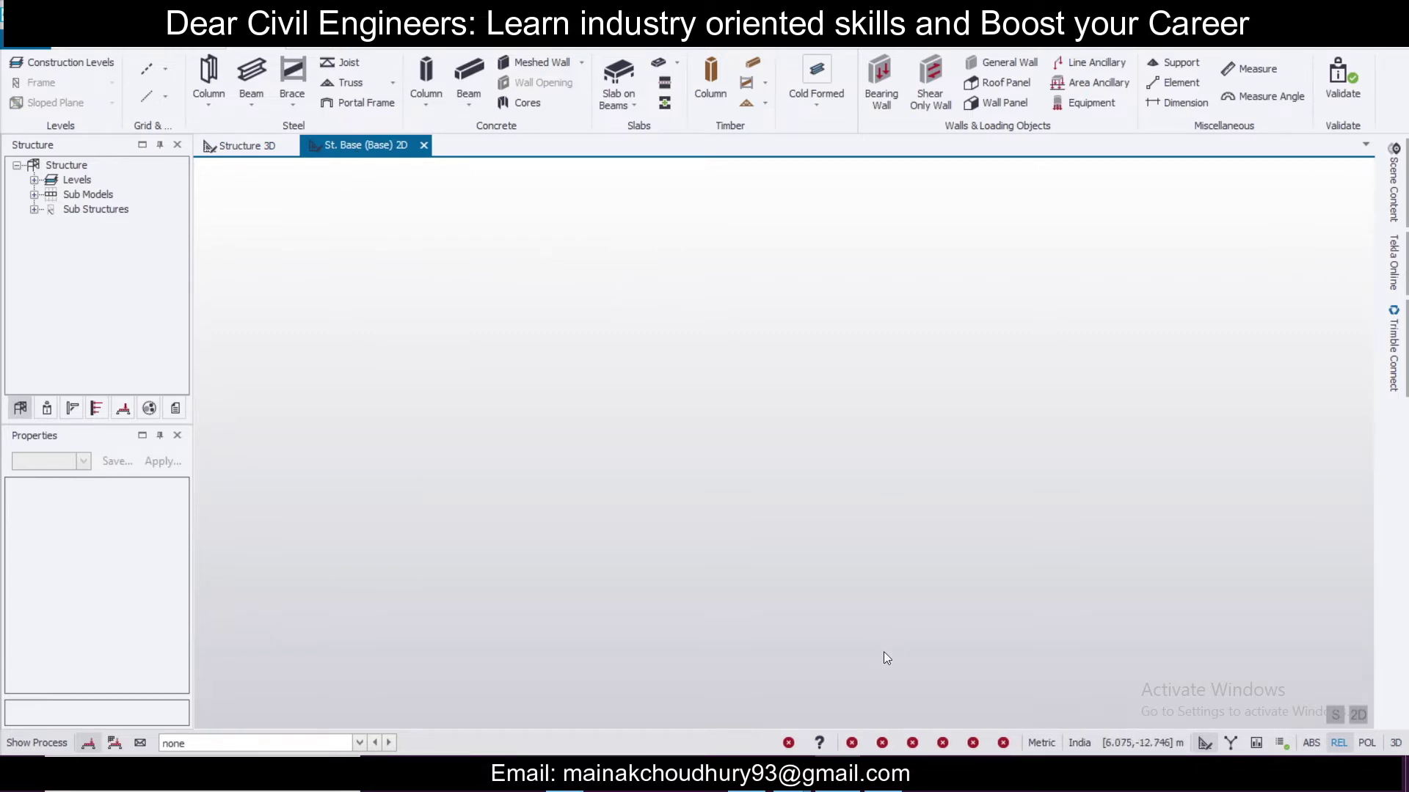
Switch to AutoCAD's empty Drawing2 and set its insertion scale units to Millimeters.
mouse_move(792, 776)
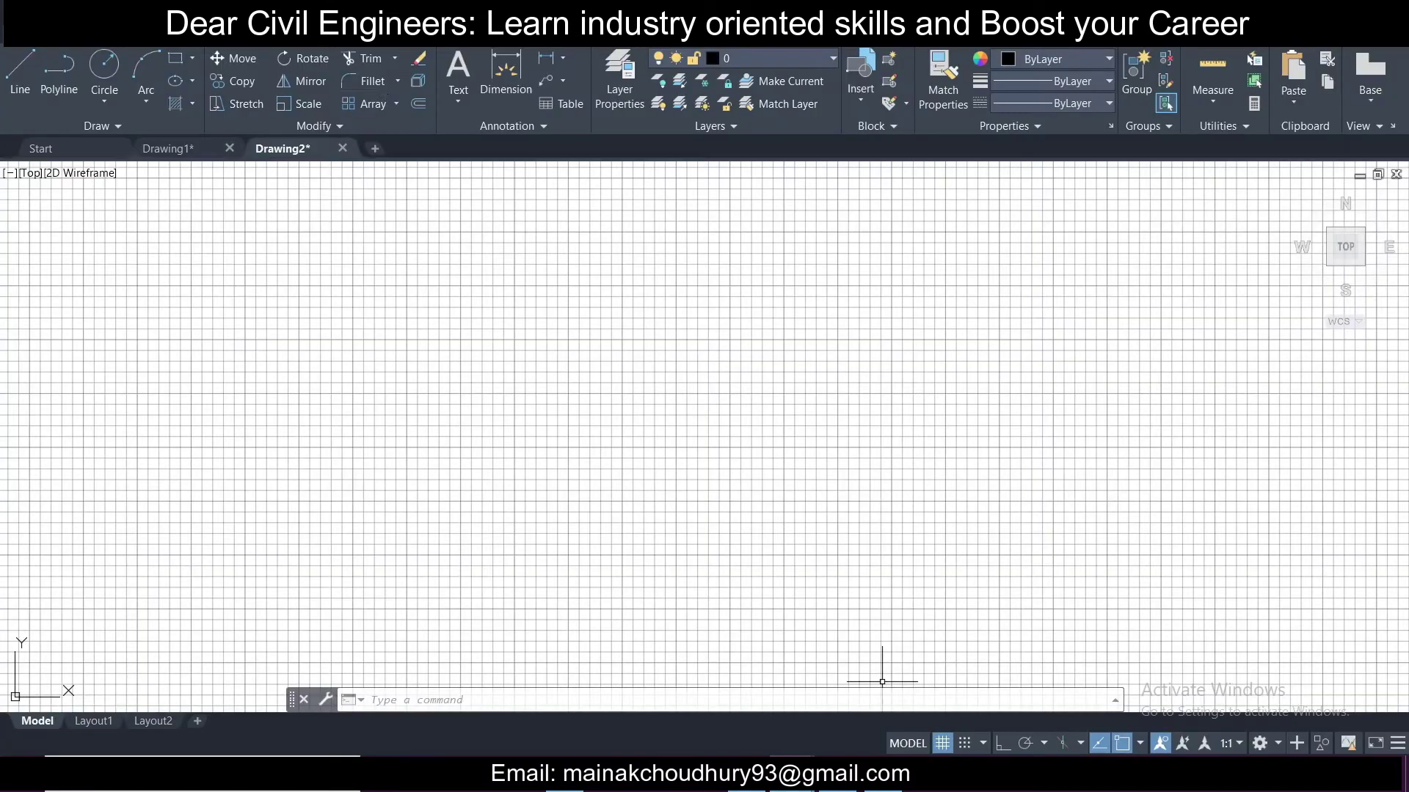
click(884, 689)
text(UN)
key(Return)
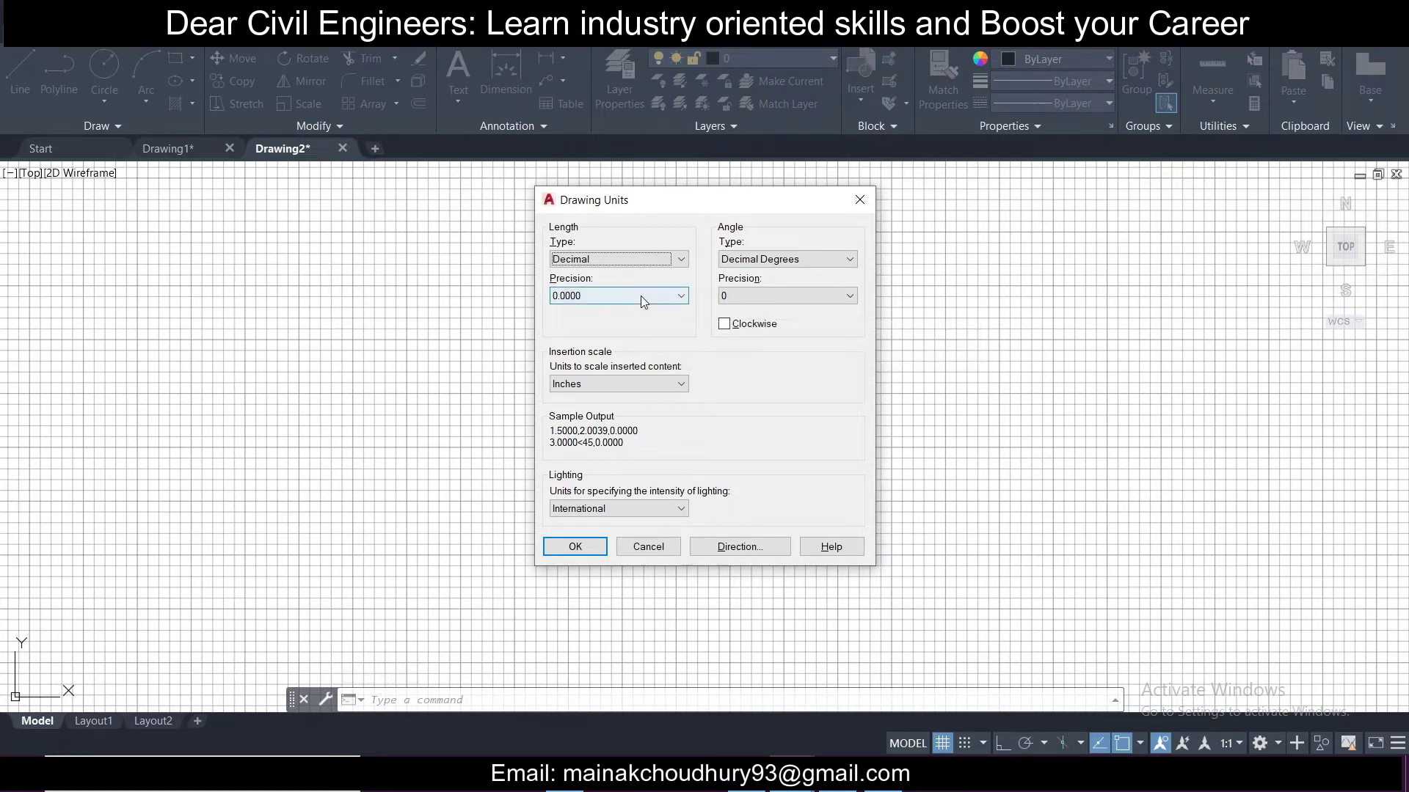
click(637, 384)
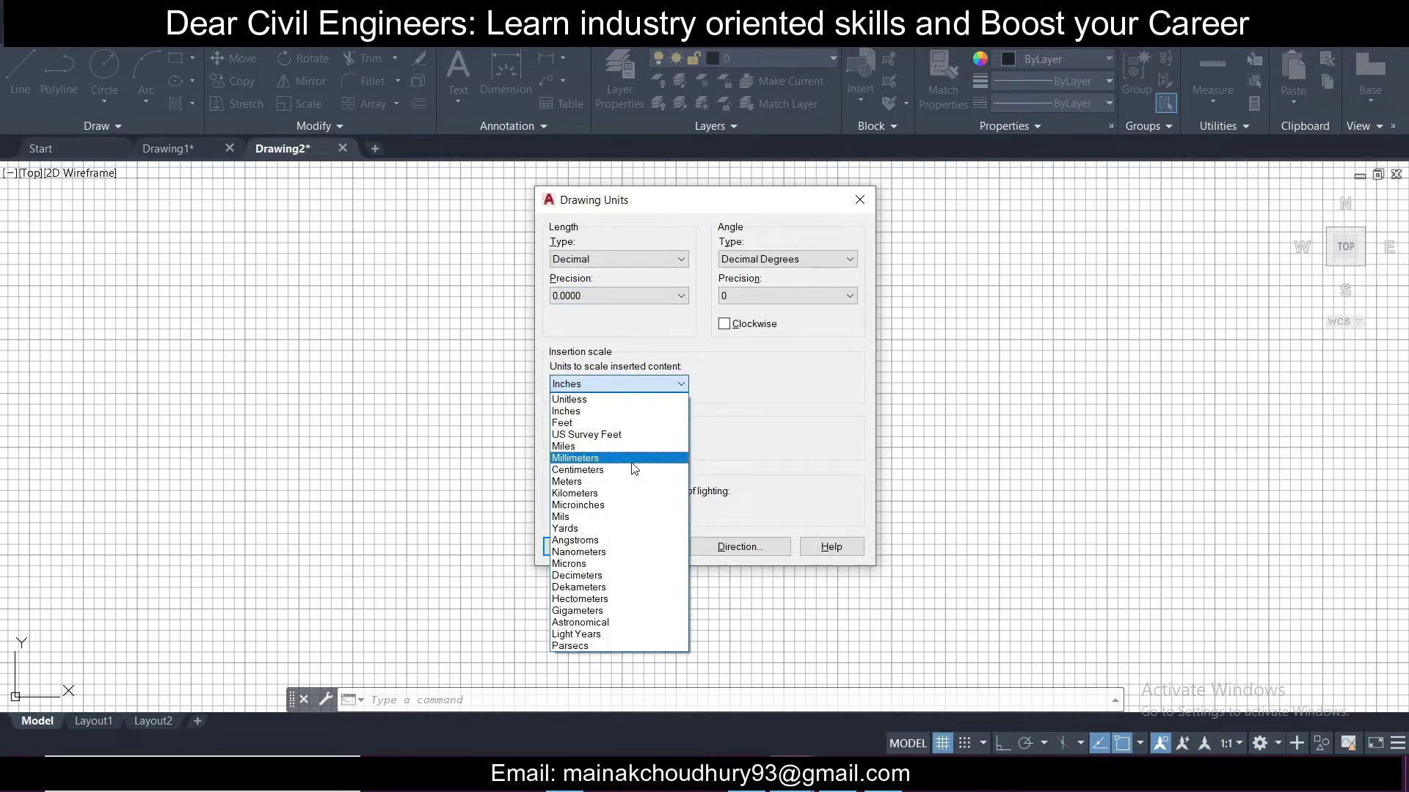
click(633, 463)
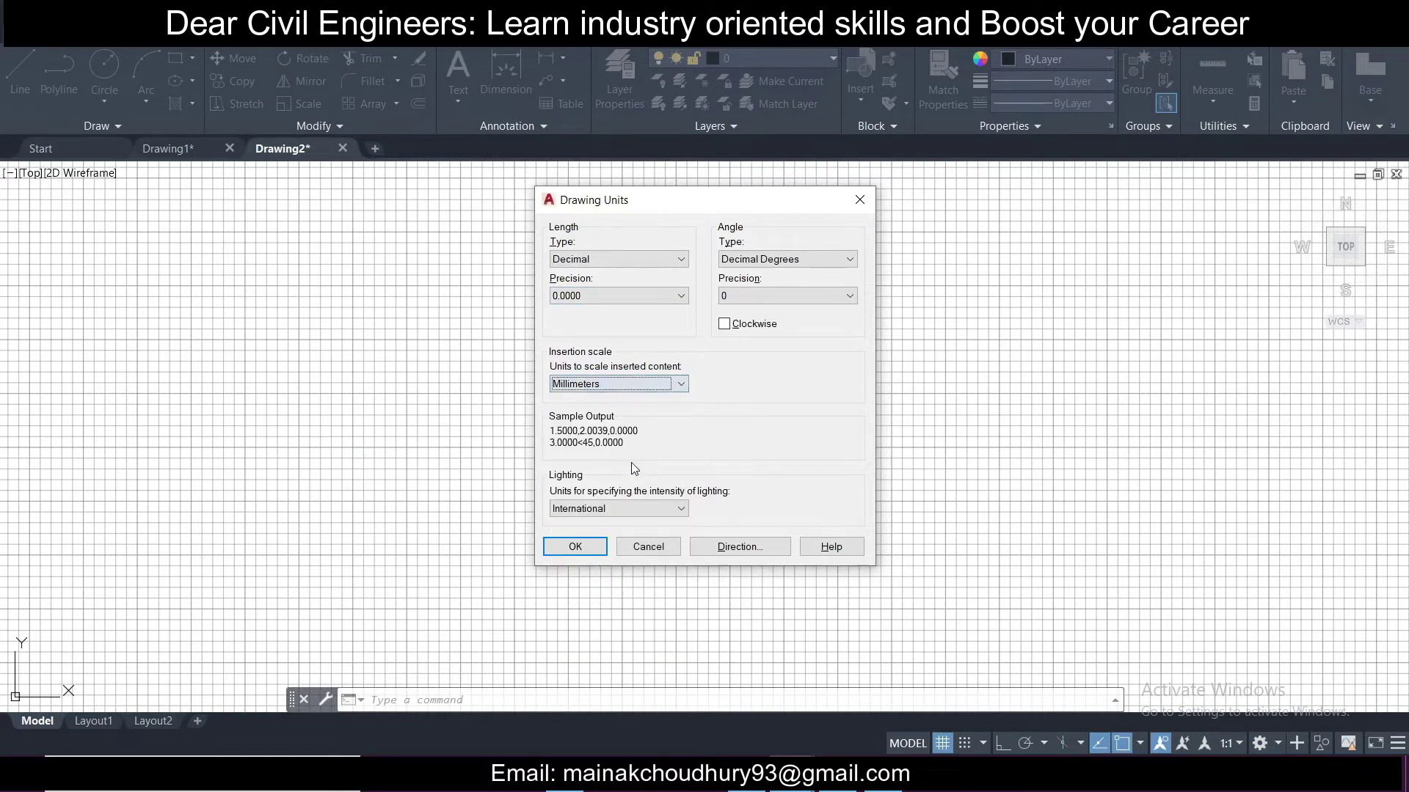
click(589, 551)
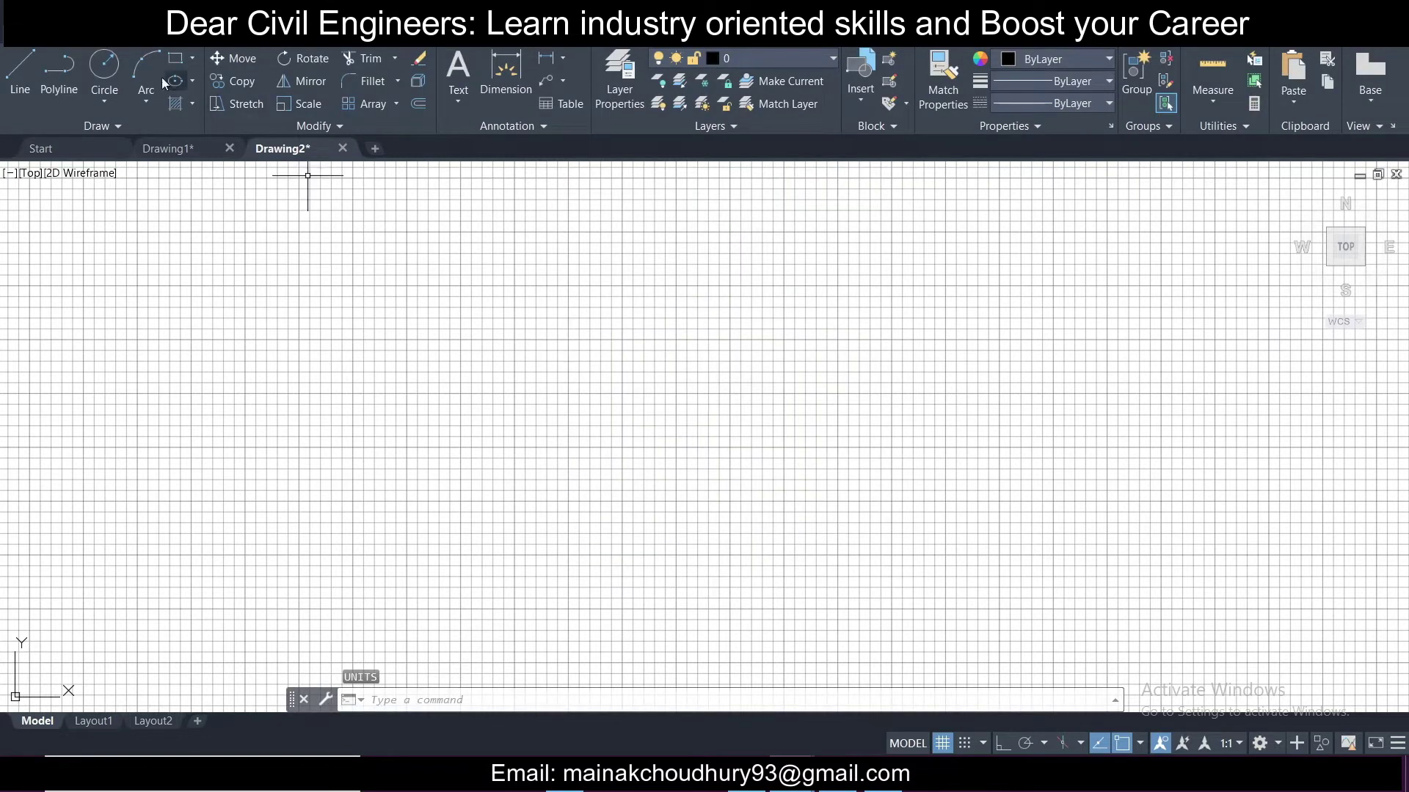
Create a new text style named T100 in Drawing2.
click(110, 36)
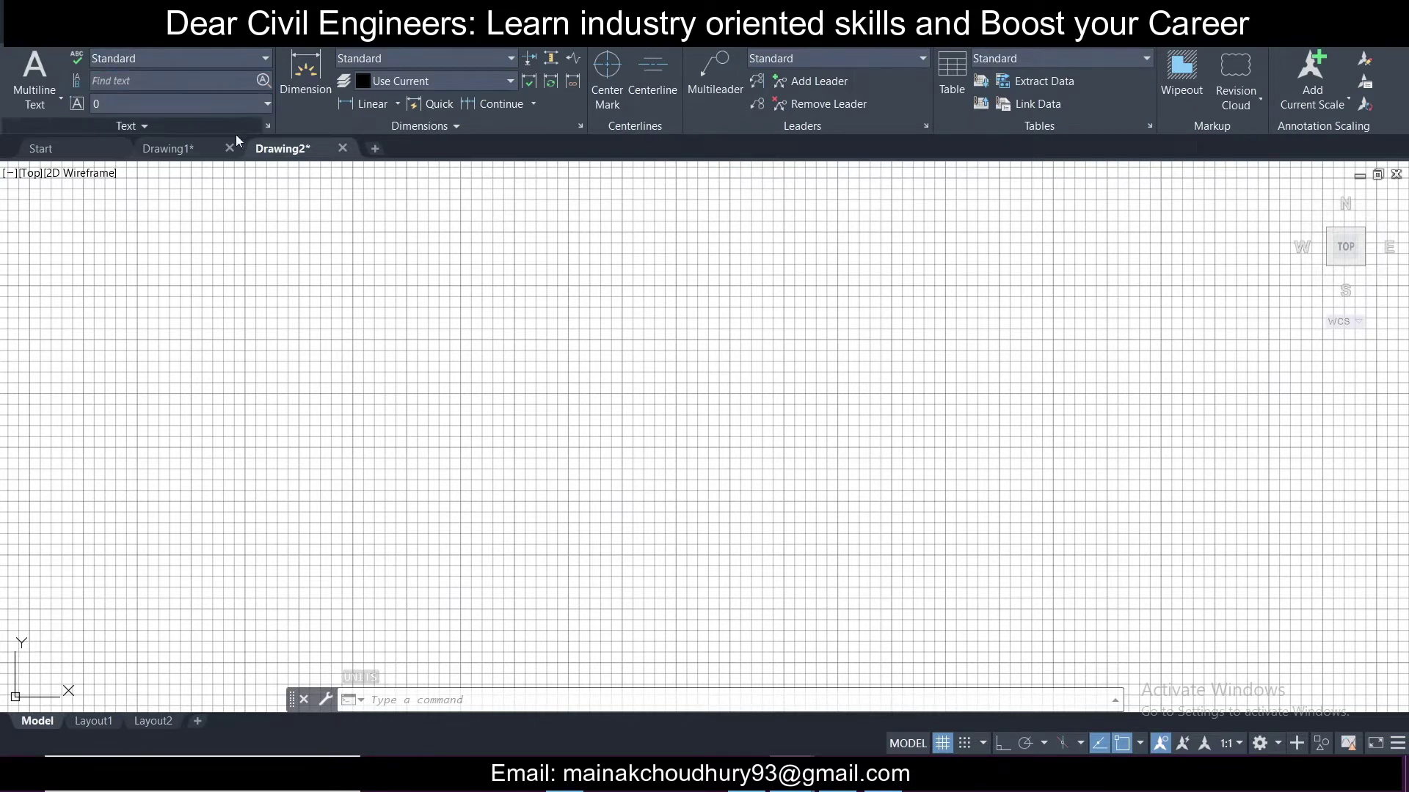
click(269, 128)
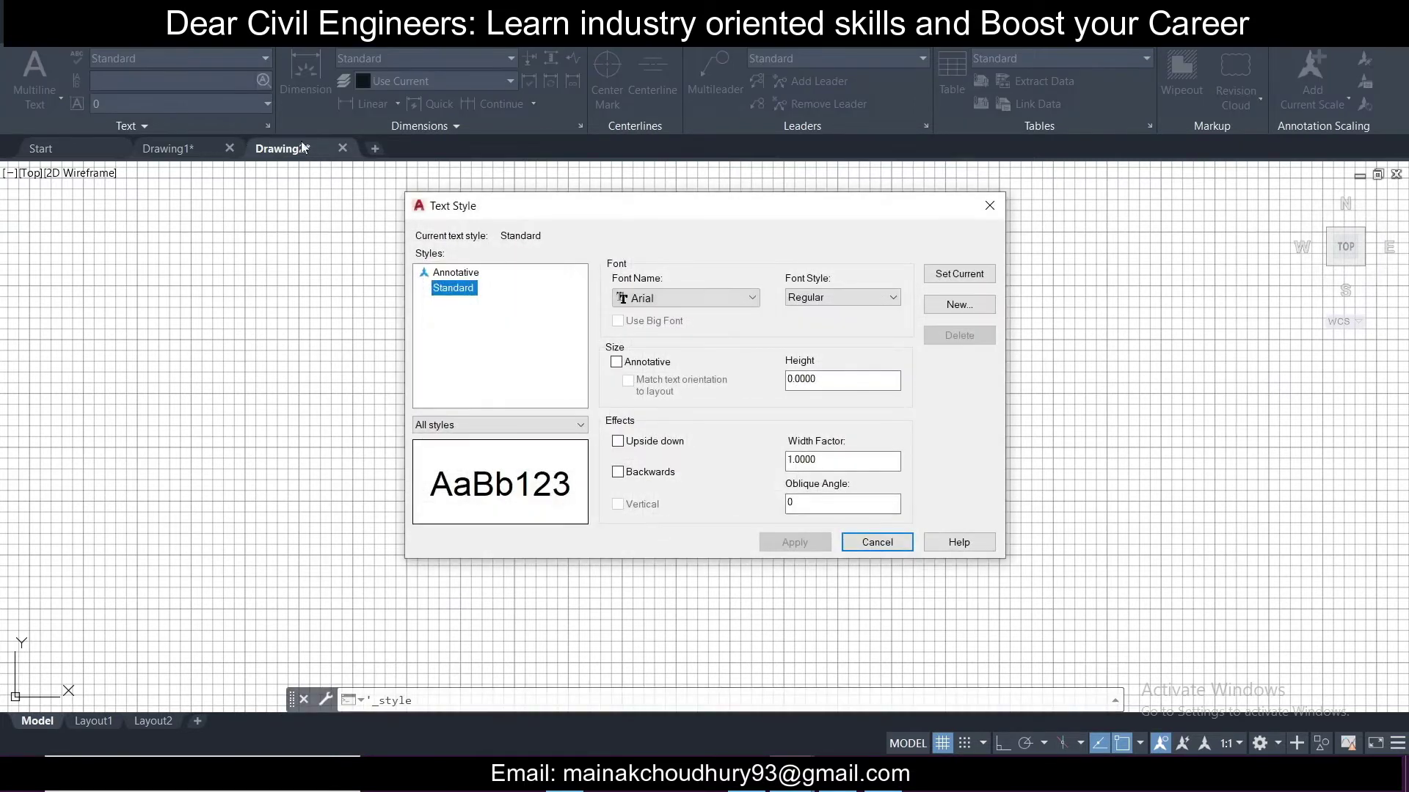
click(954, 304)
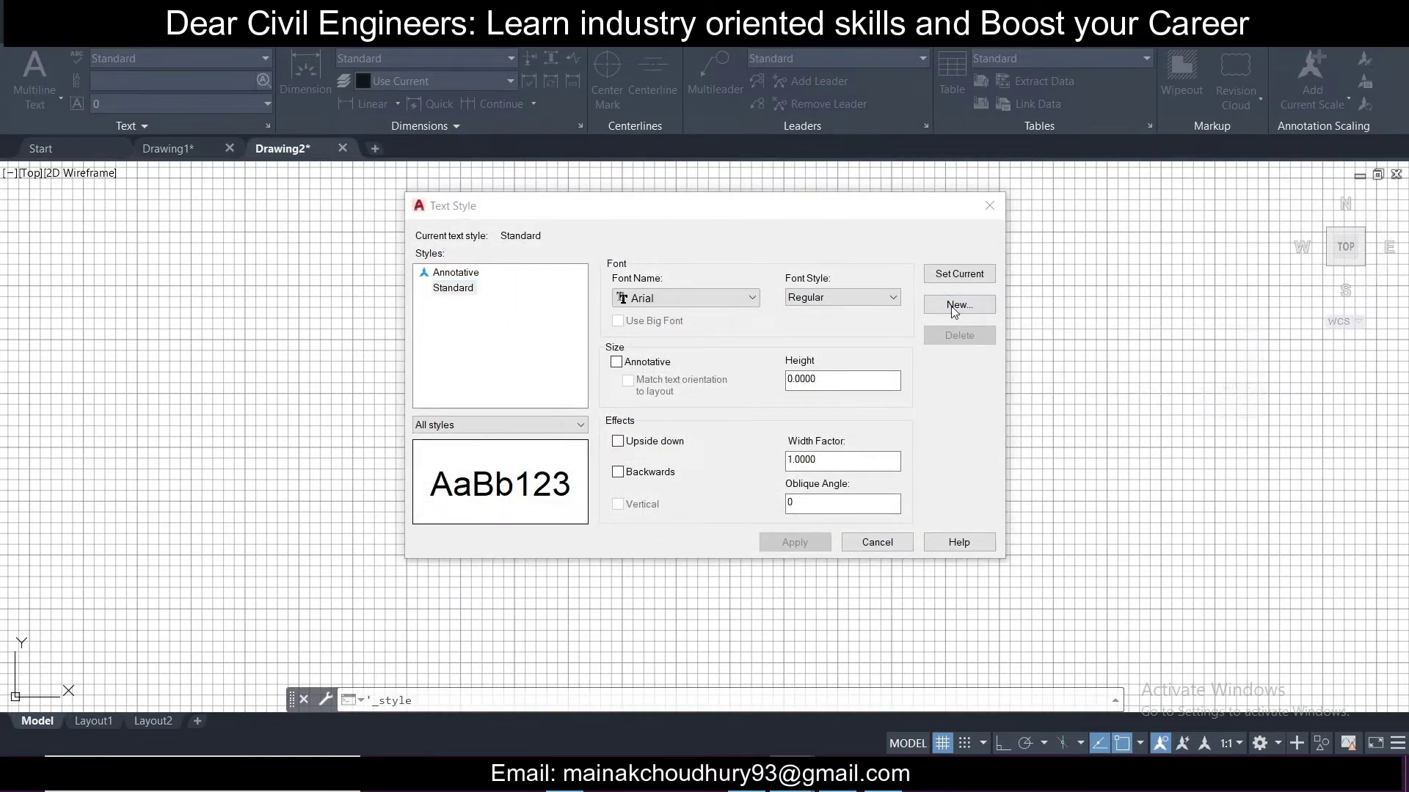
text(T100)
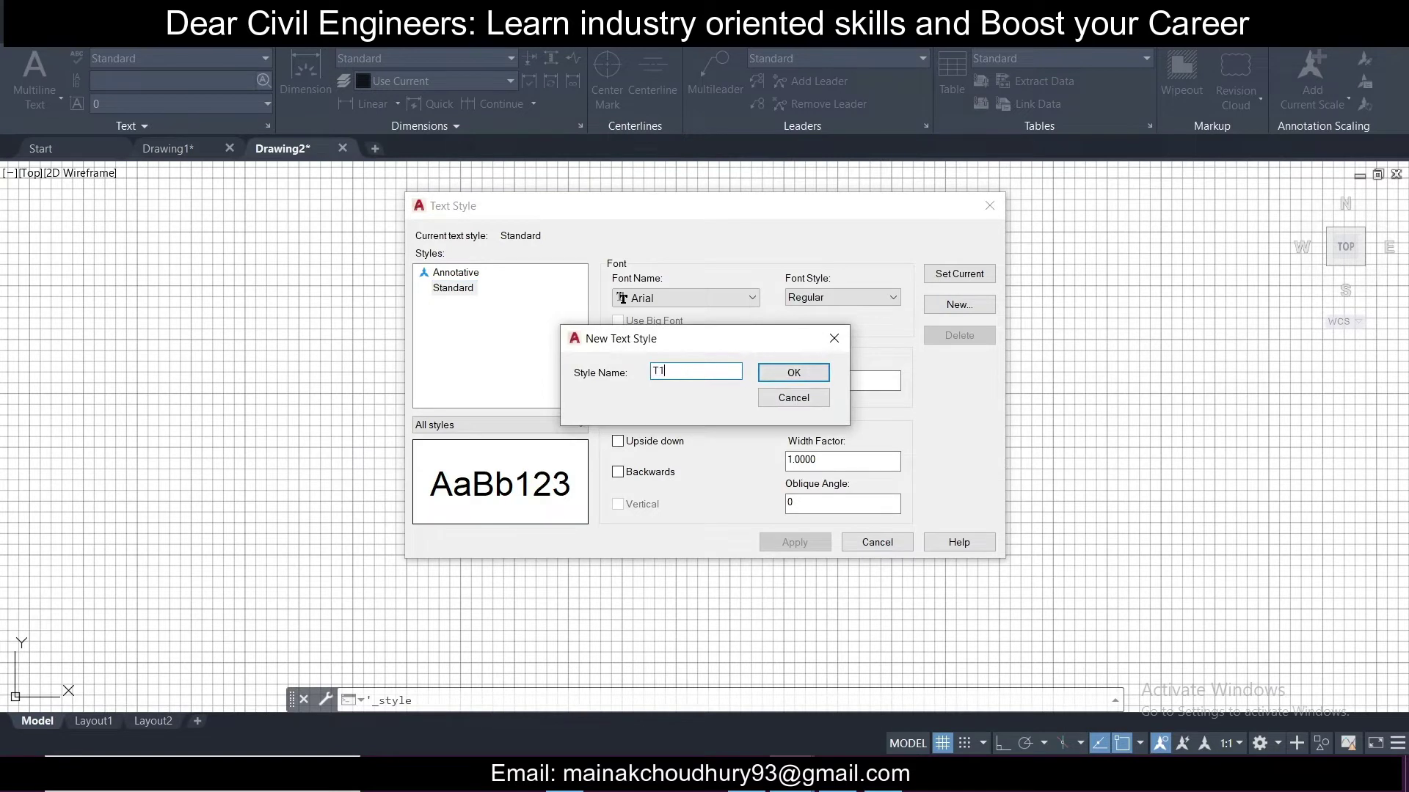
click(789, 373)
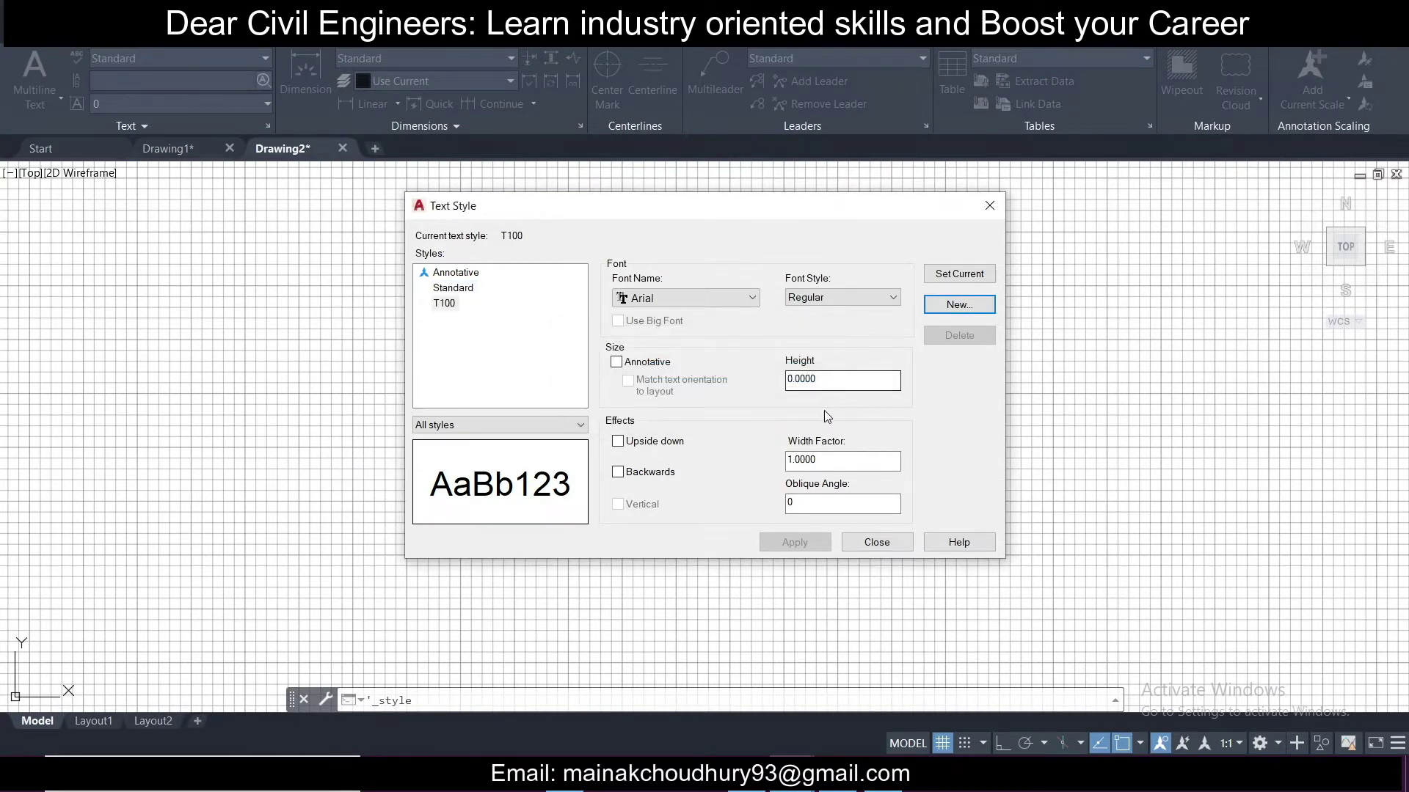
Set the T100 text style to Times New Roman with a height of 150, apply it and make it current.
text(150)
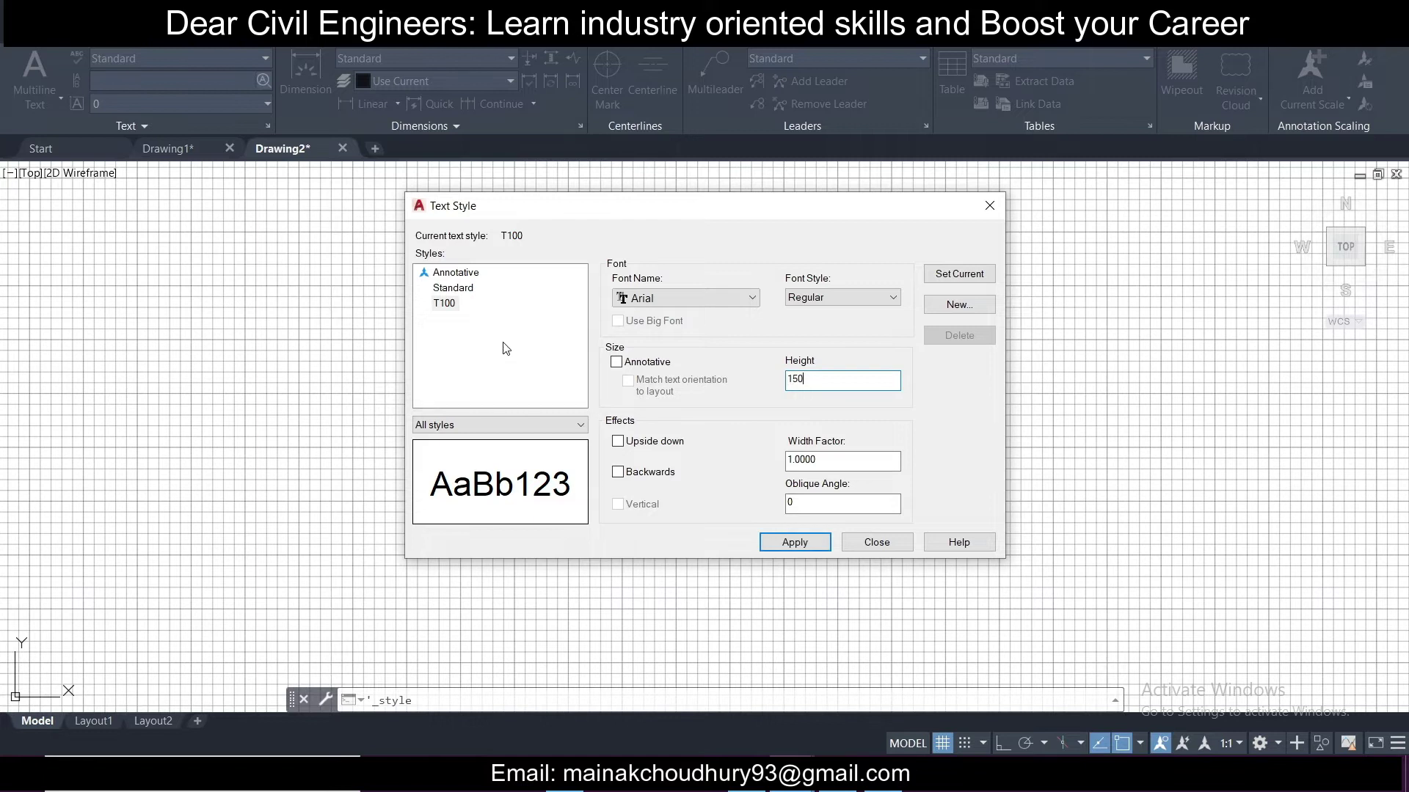
click(719, 300)
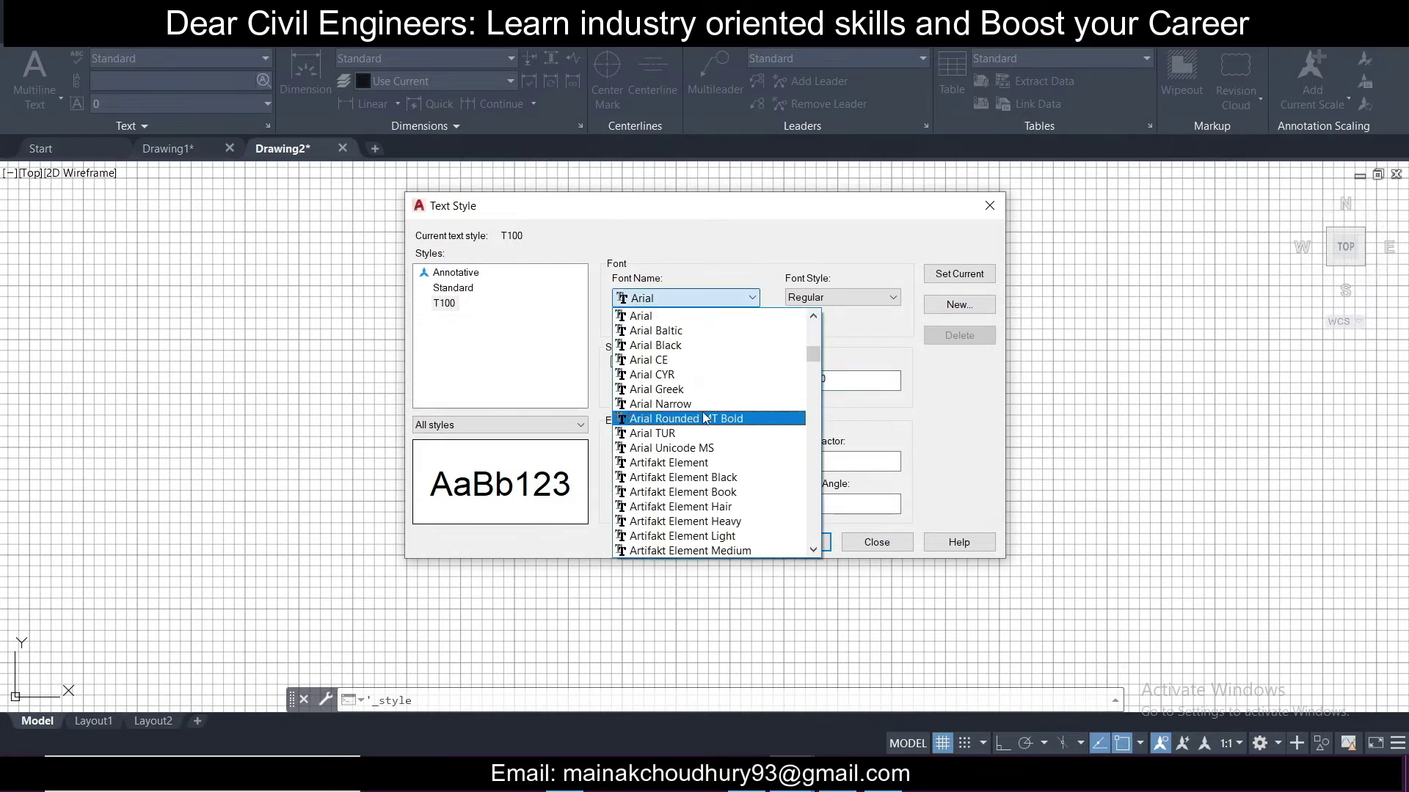
key(t)
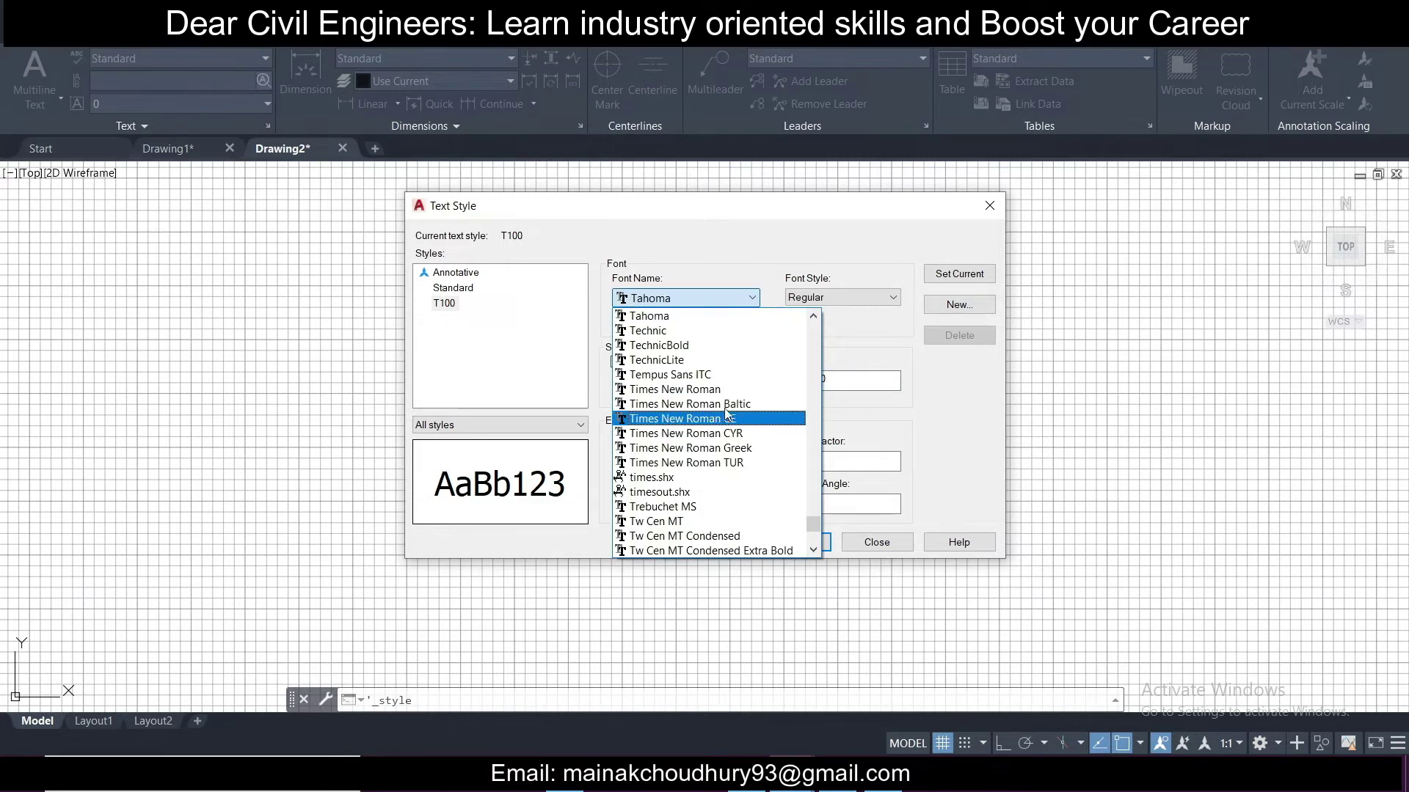
click(726, 394)
click(798, 542)
click(959, 274)
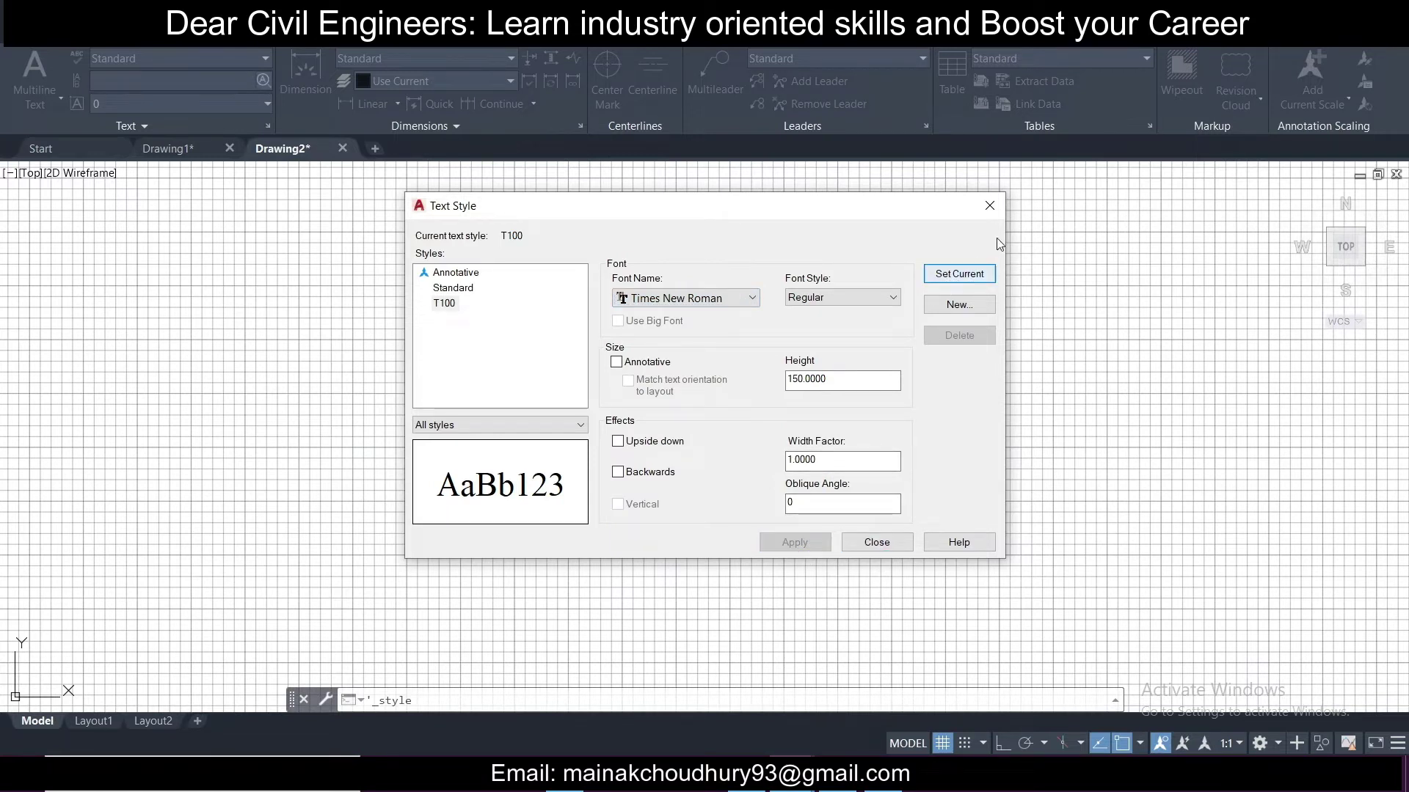
click(876, 543)
Create a new dimension style named d100, starting with Standard.
click(581, 126)
click(895, 321)
text(d100)
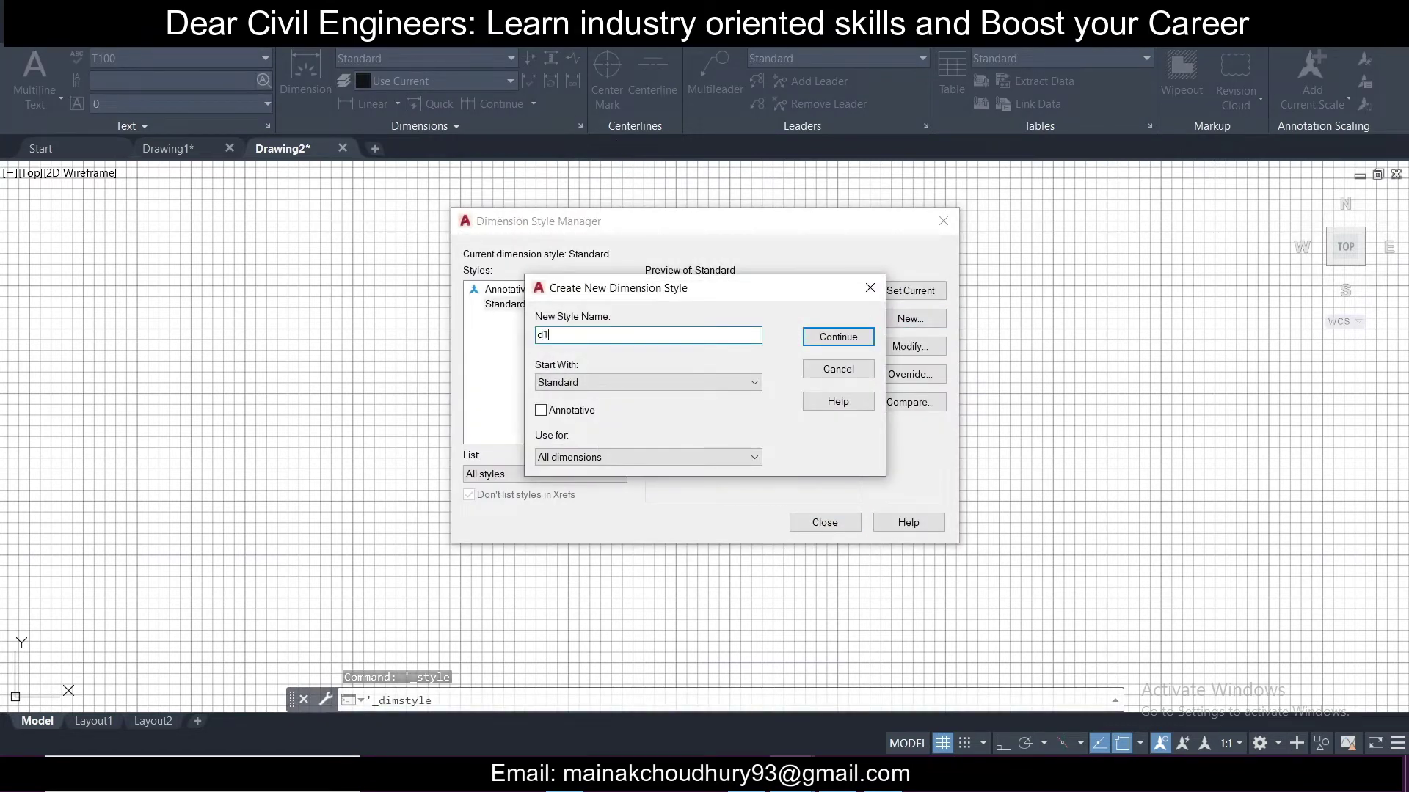
click(837, 339)
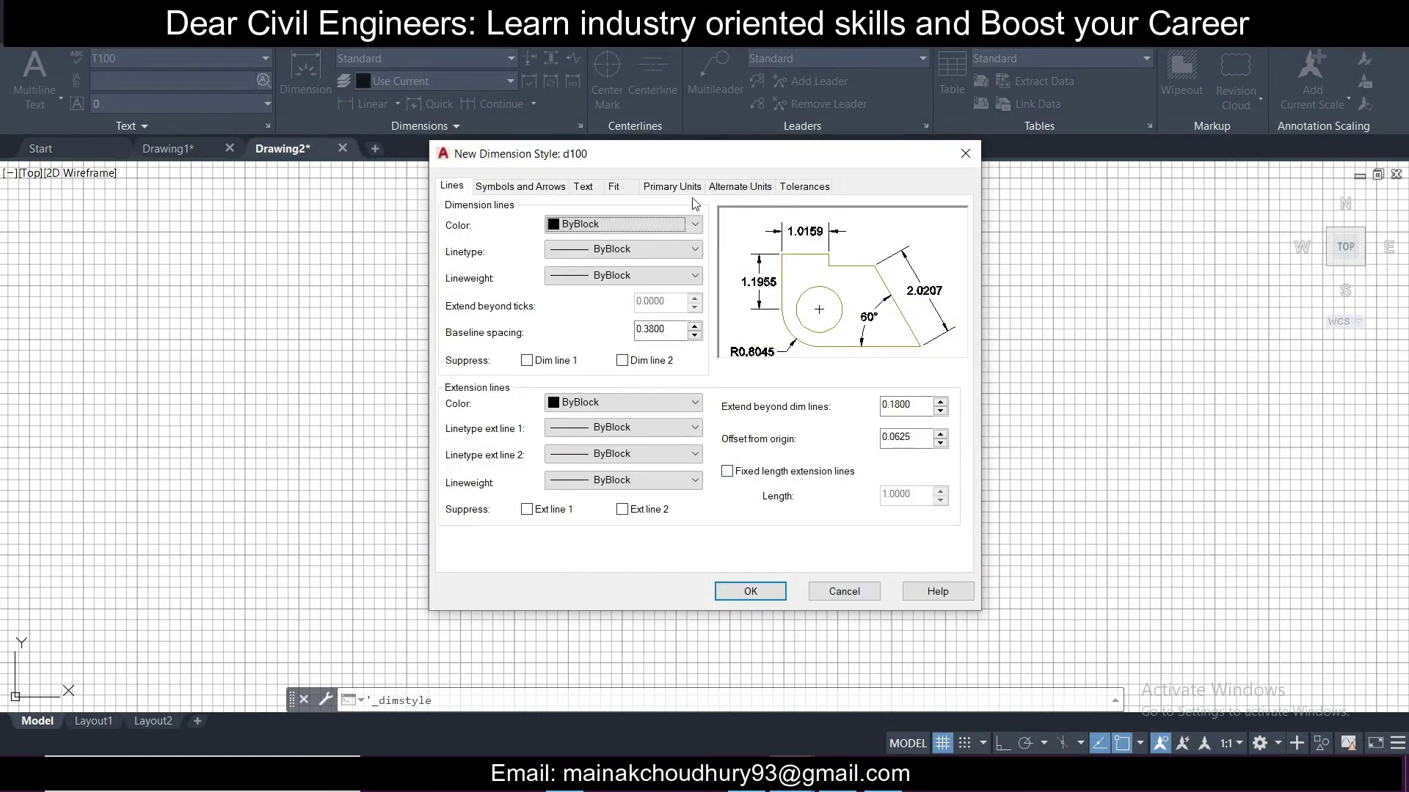
Assign the T100 text style to dimension style d100 and align its text with the dimension line.
click(684, 189)
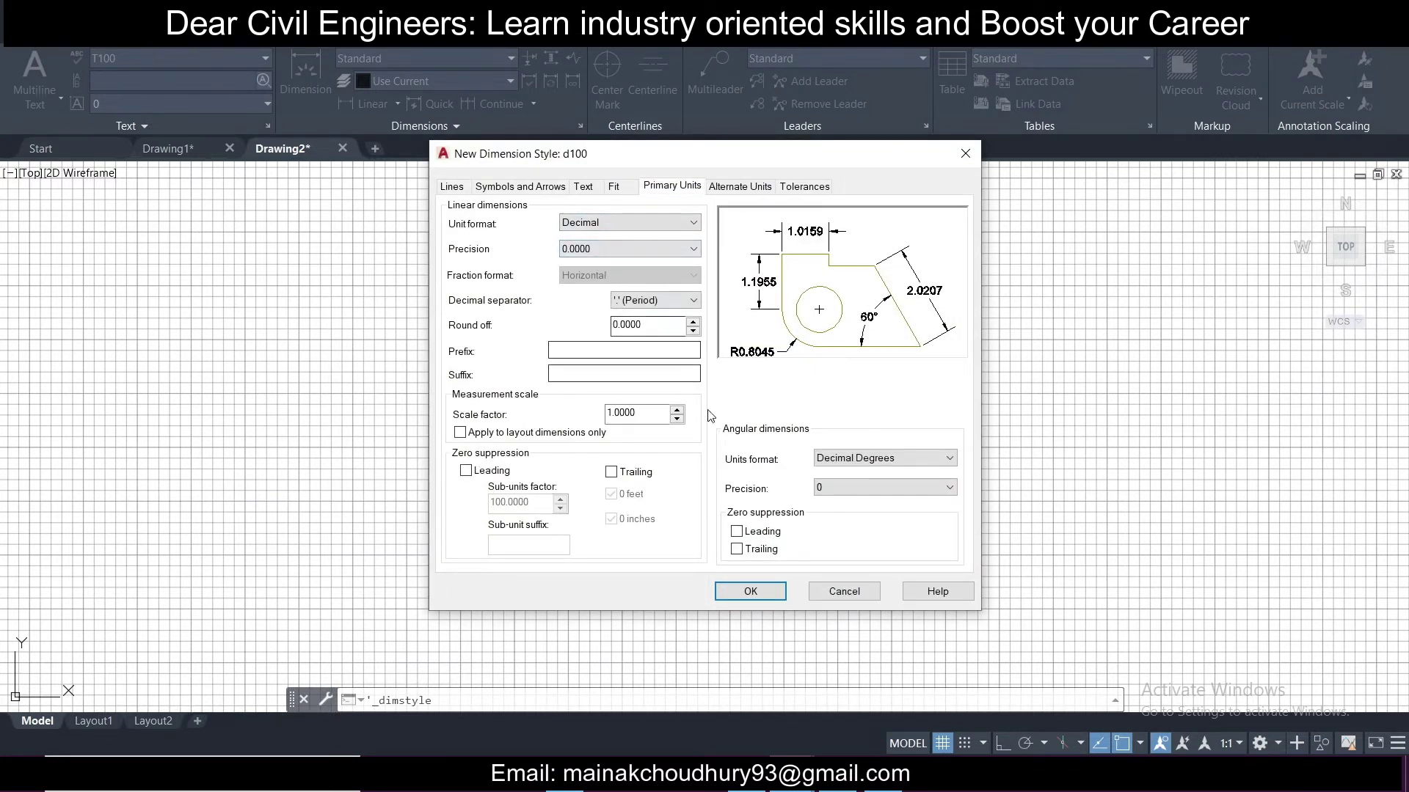
click(587, 188)
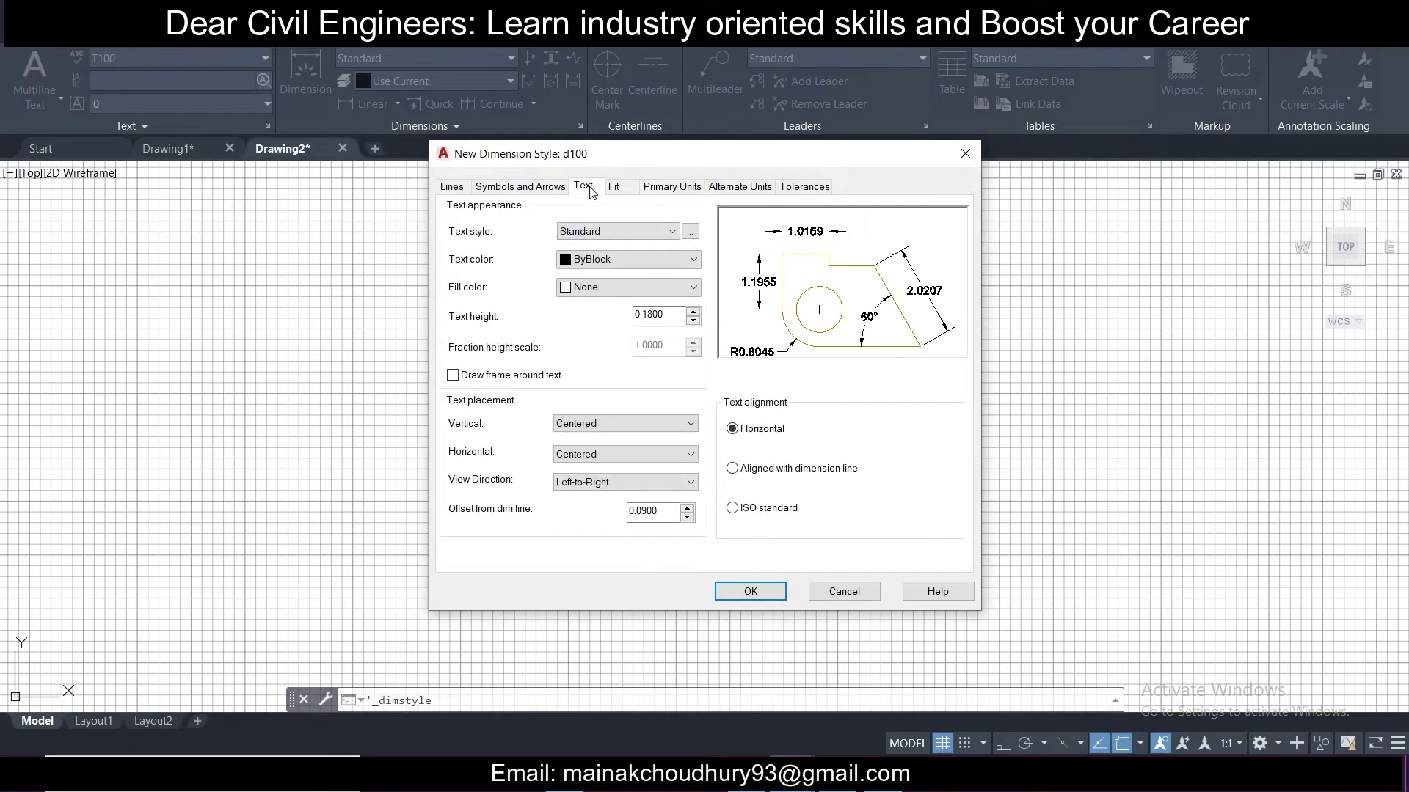
click(616, 231)
click(587, 273)
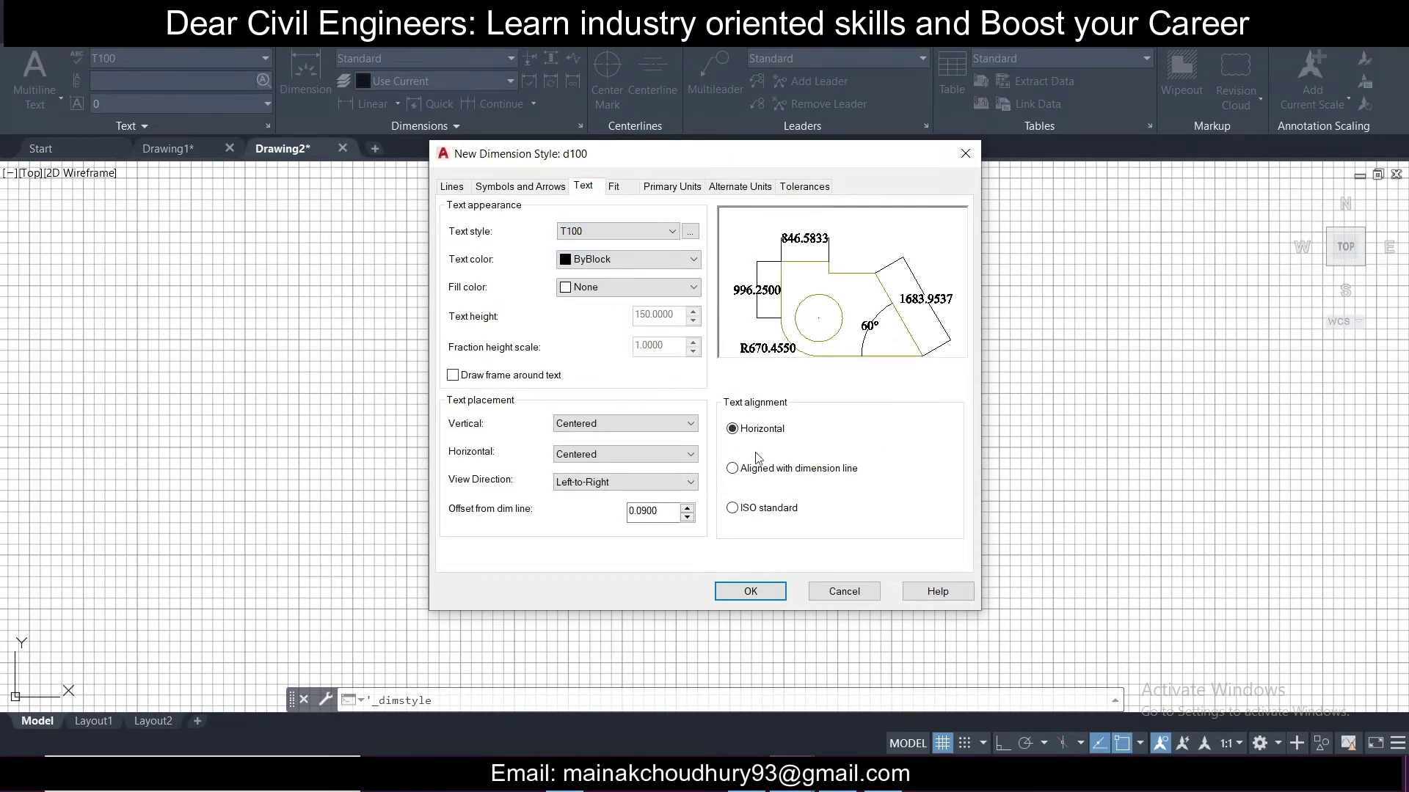
click(759, 477)
Set the d100 arrow size to 150, accept the style and make it the current dimension style.
click(538, 188)
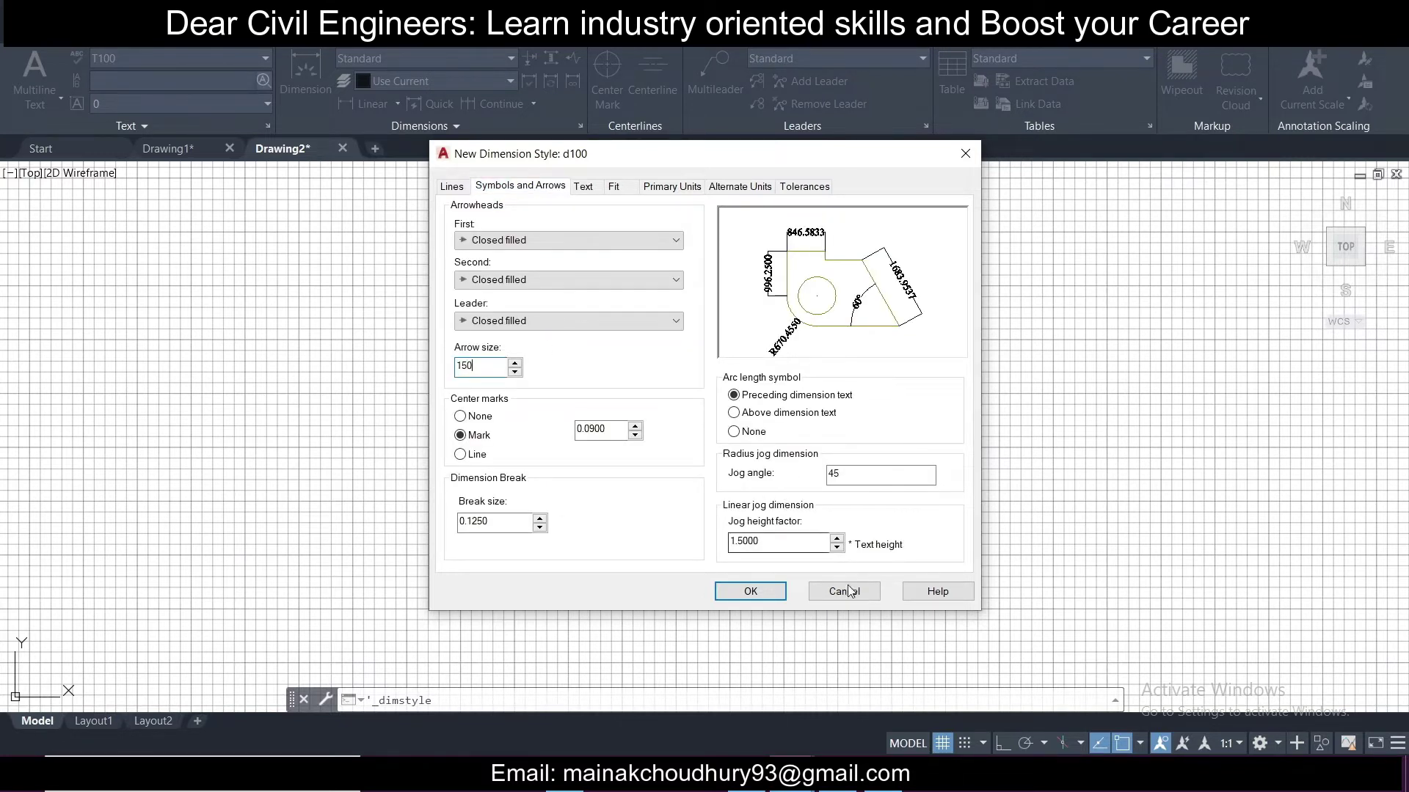
click(751, 591)
click(907, 292)
click(824, 523)
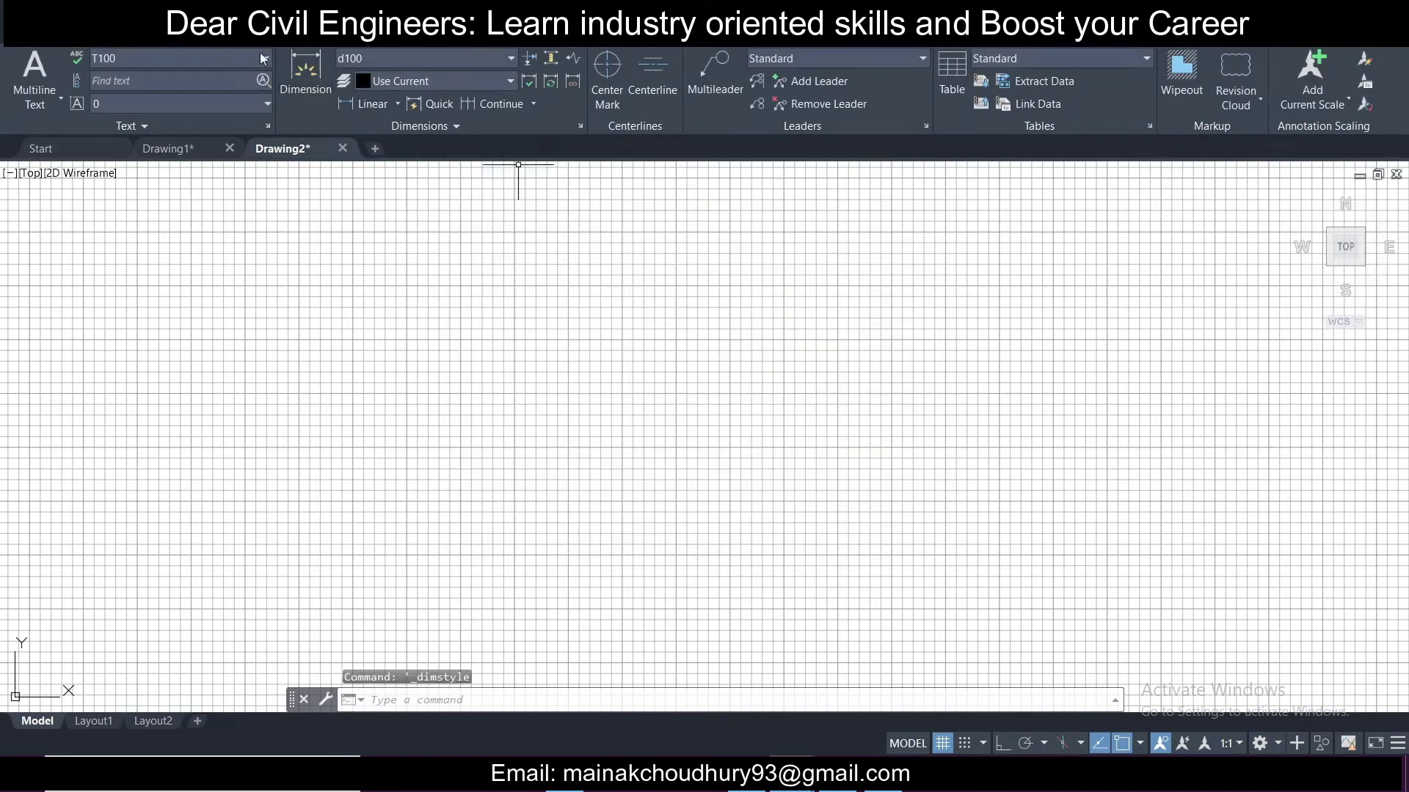
Turn off the grid and draw a rectangle from a free point near the origin to the opposite corner 4000,4000.
click(37, 35)
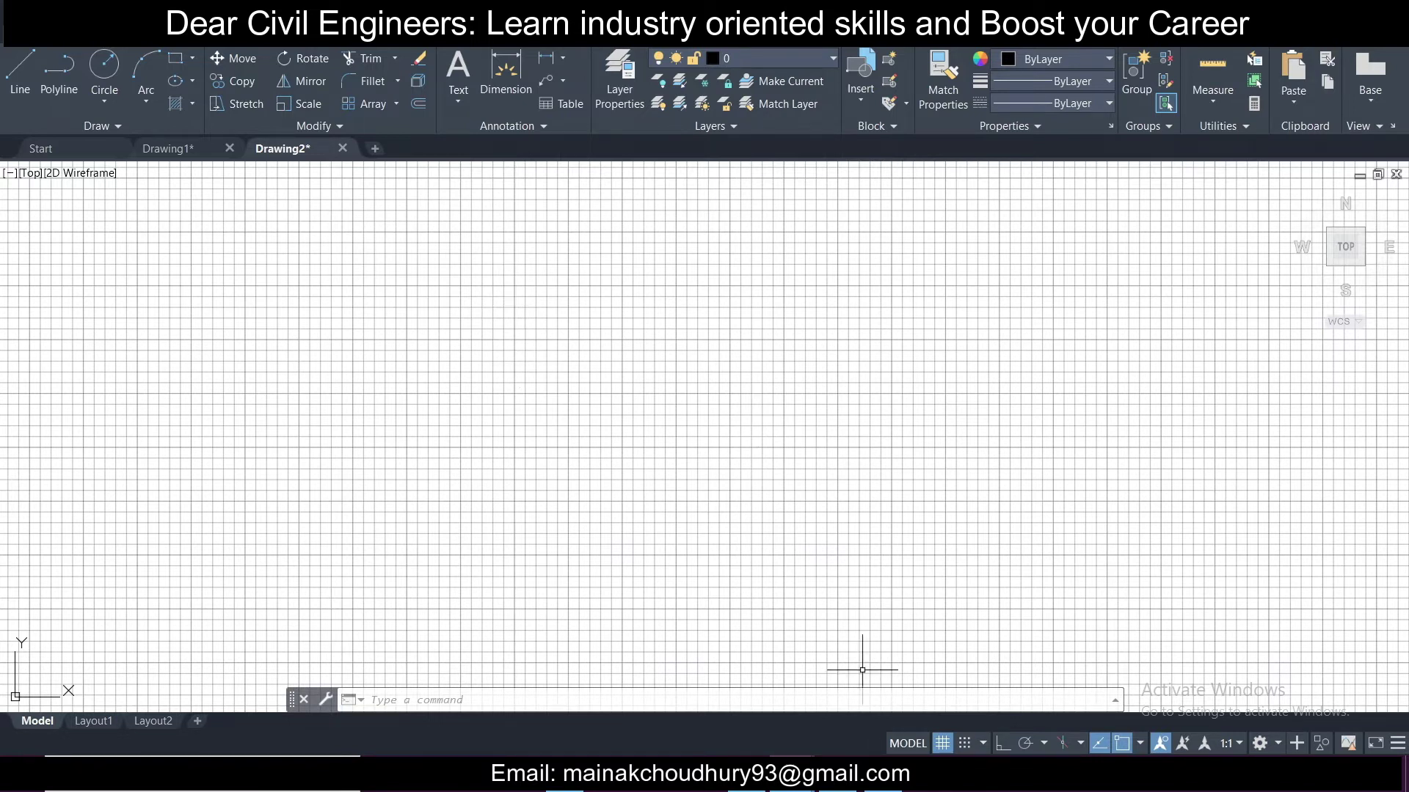
key(F7)
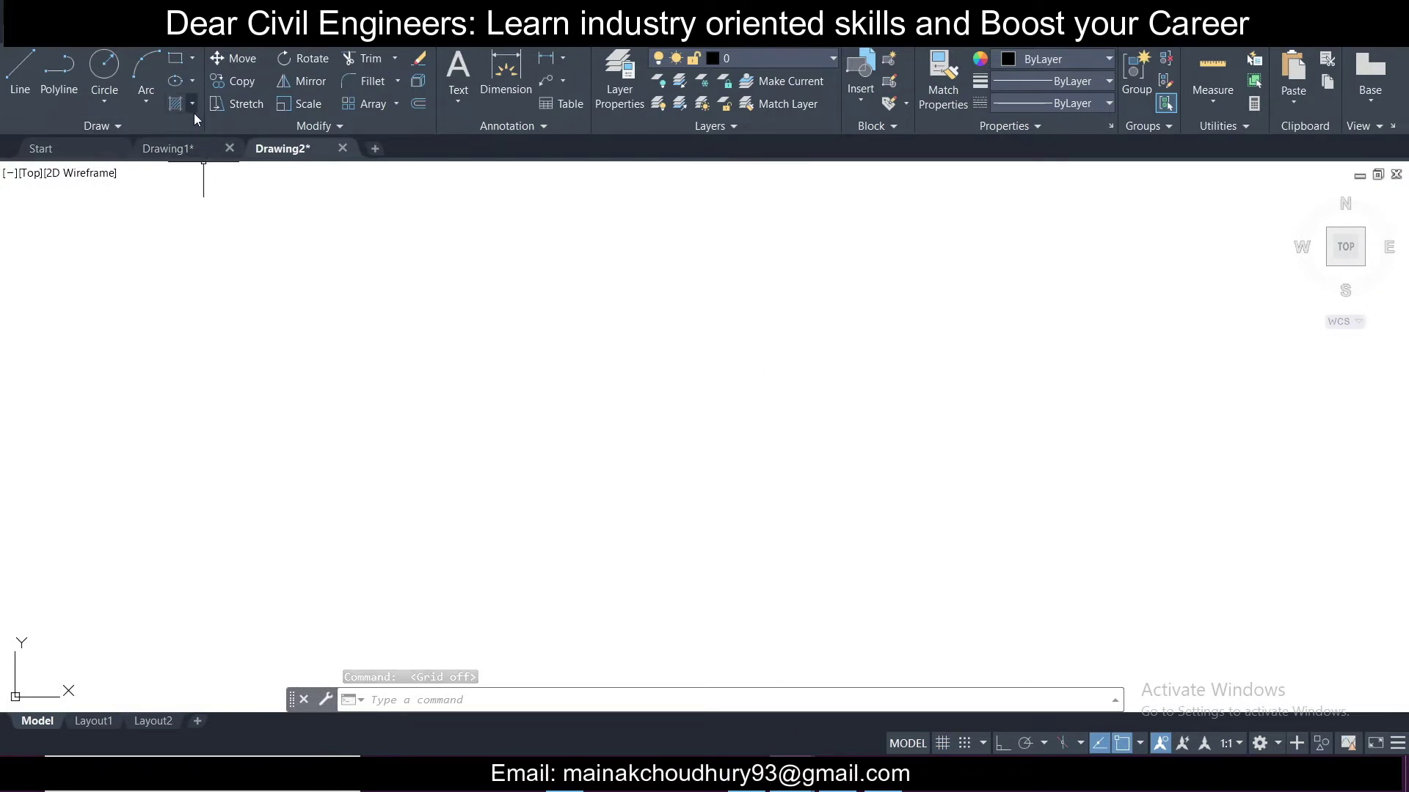
click(176, 59)
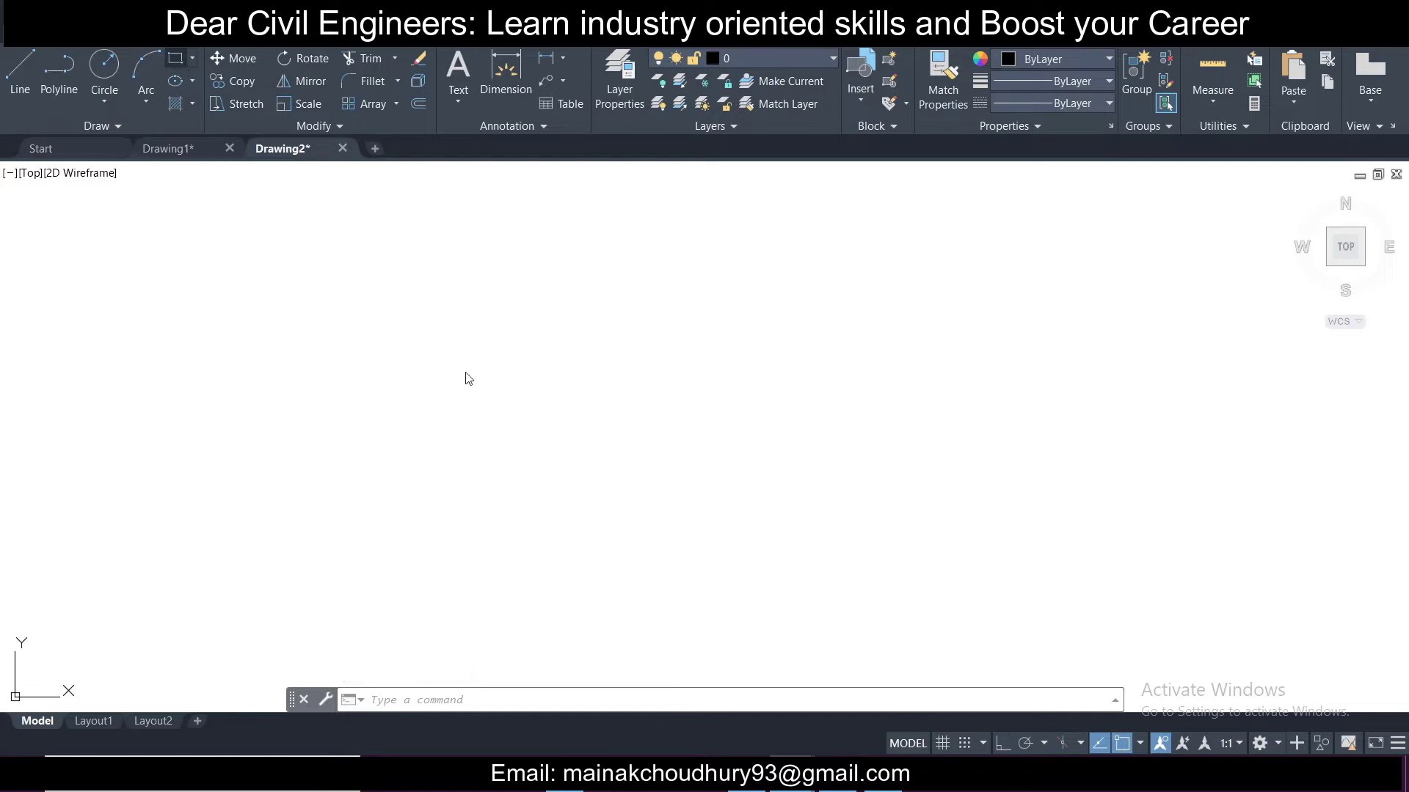
click(415, 274)
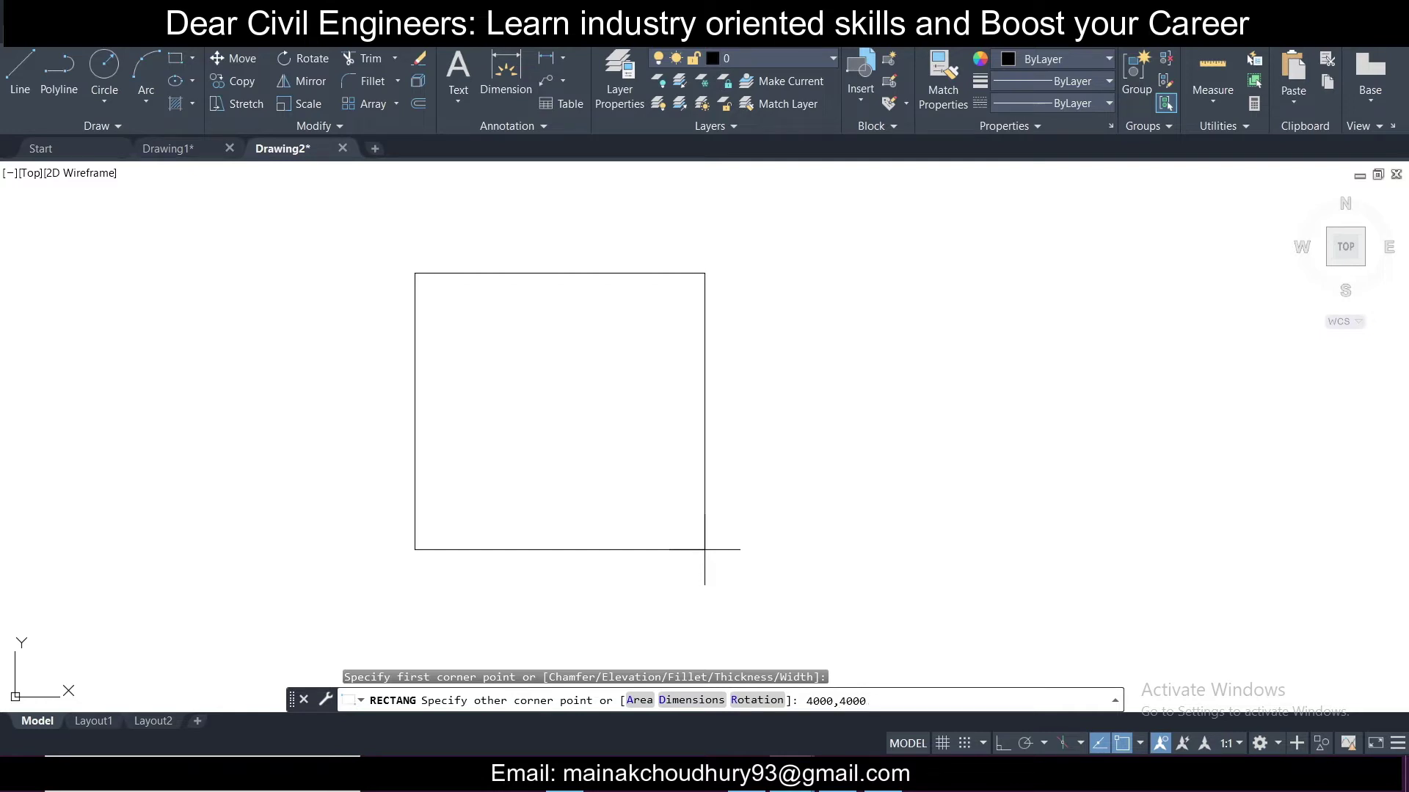
key(Return)
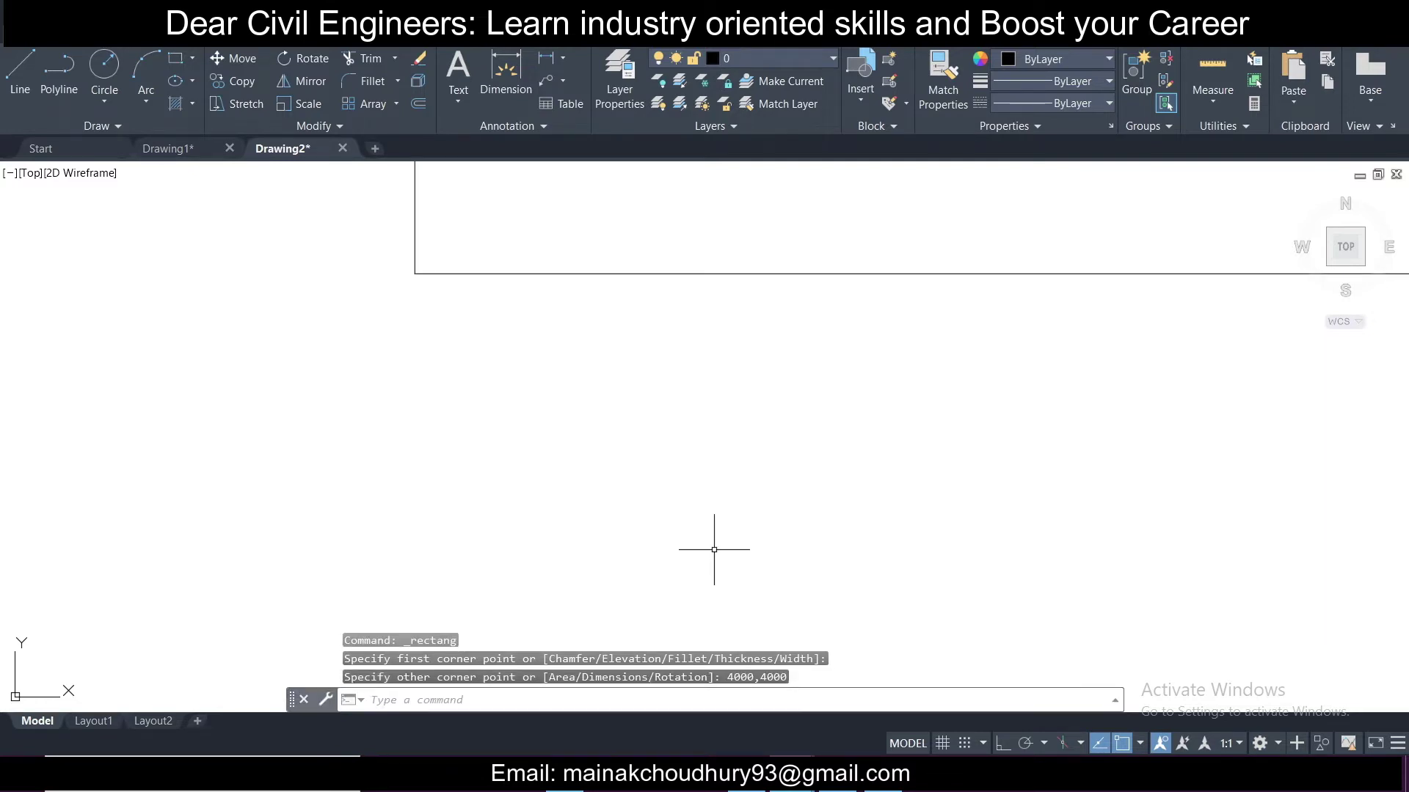
Bring the whole drawn rectangle into view with nothing selected.
scroll(707, 547, down, 3)
scroll(722, 491, down, 2)
scroll(778, 459, down, 3)
scroll(794, 464, down, 2)
middle_click(698, 462)
middle_click(698, 462)
scroll(743, 478, down, 2)
click(635, 359)
click(582, 267)
key(Escape)
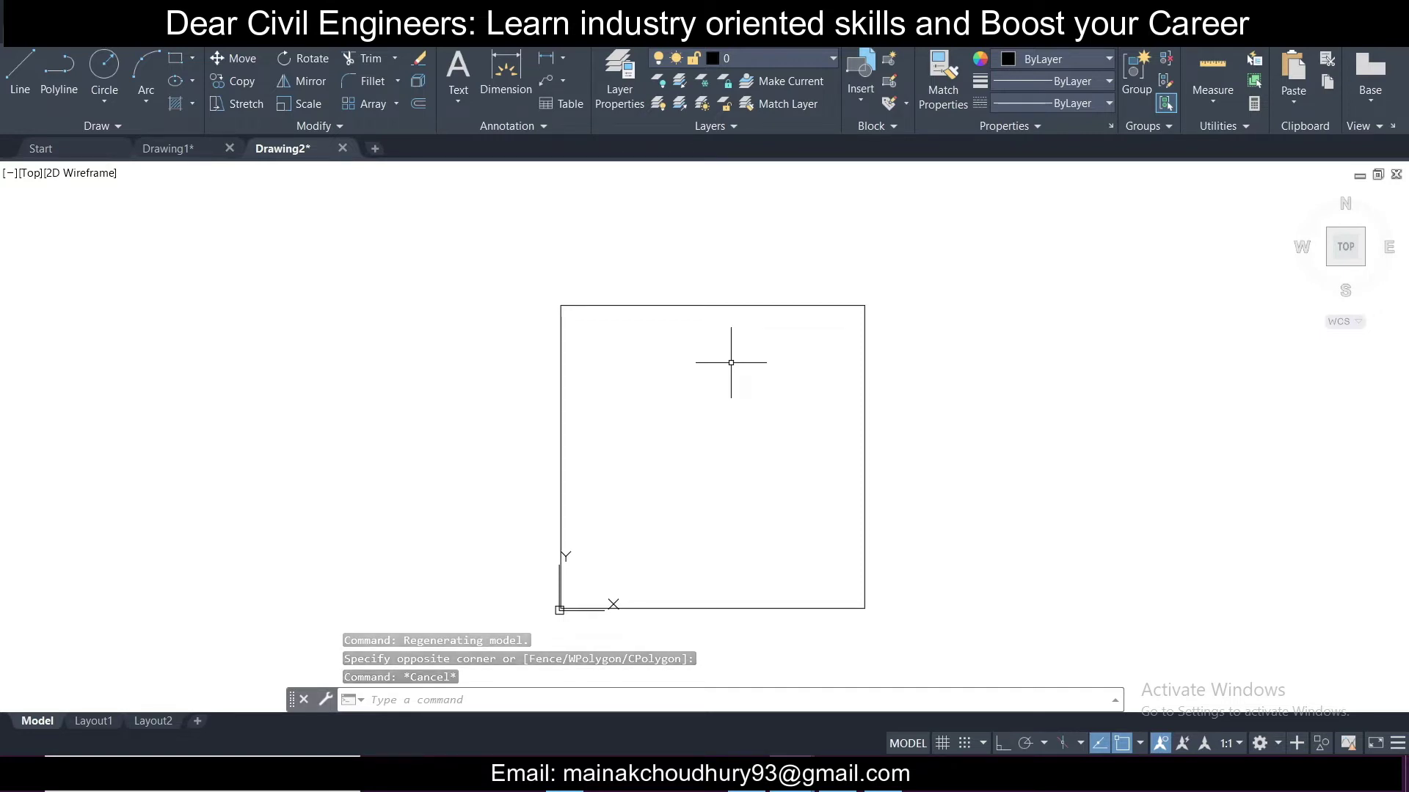
Offset the rectangle outward by 250 and end the Offset command.
text(O)
key(Return)
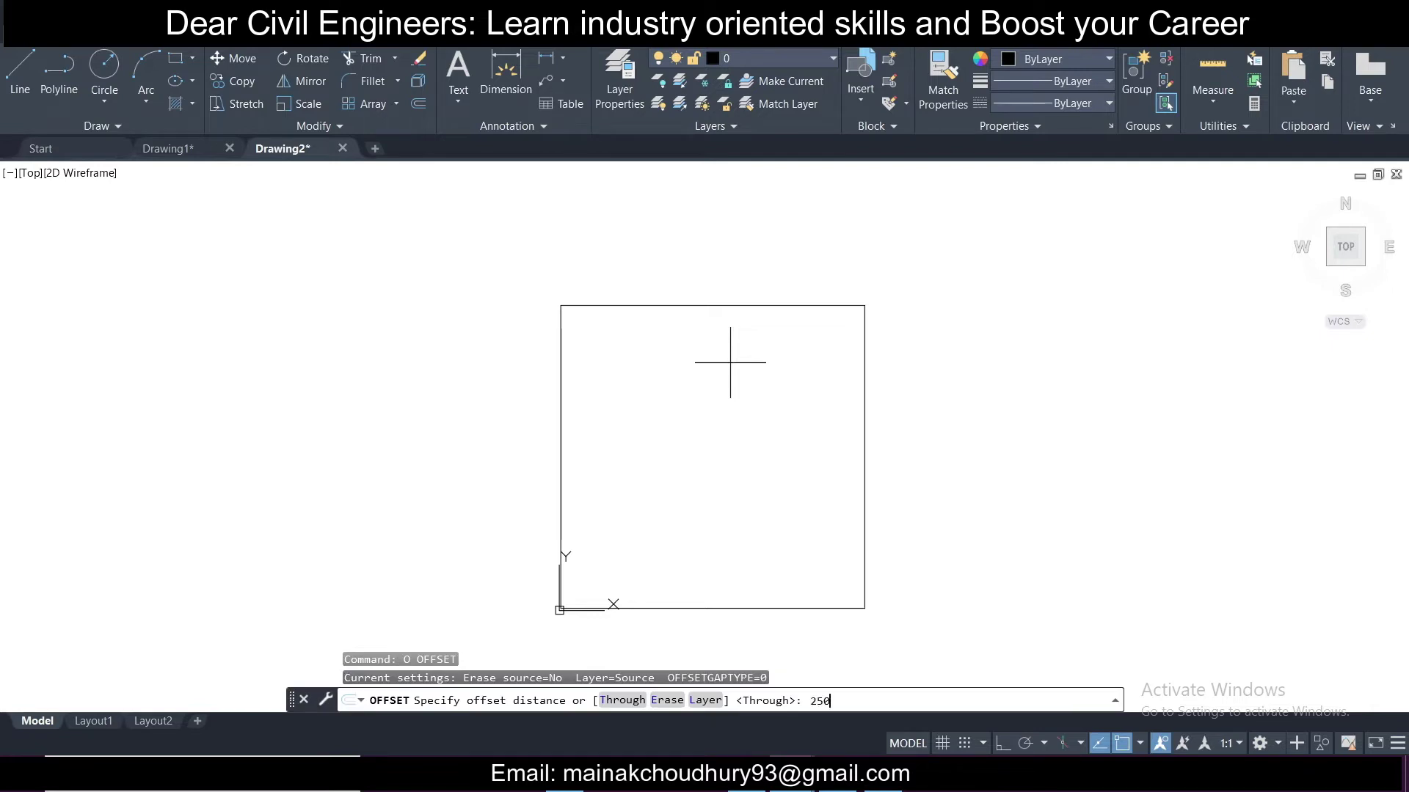
key(Return)
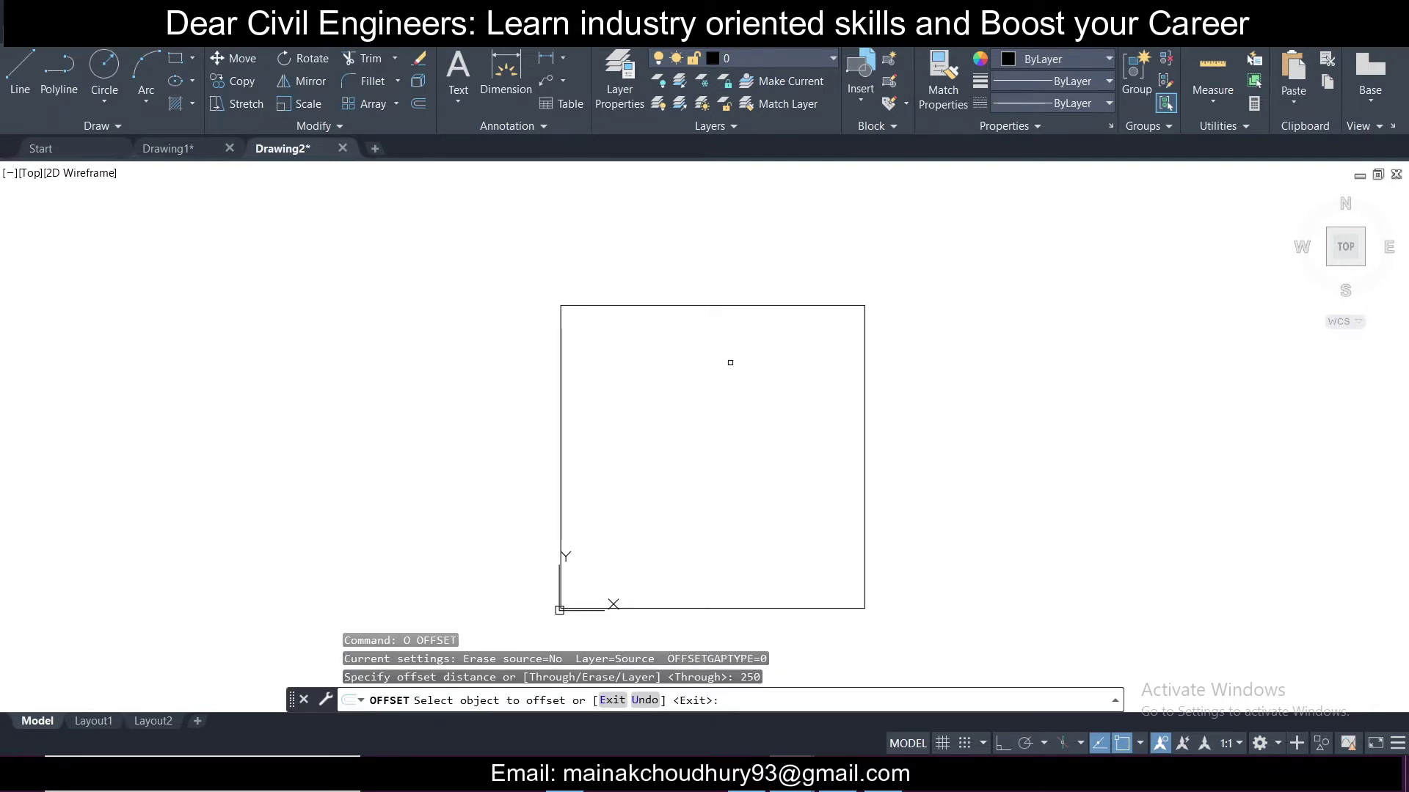
click(690, 304)
click(690, 212)
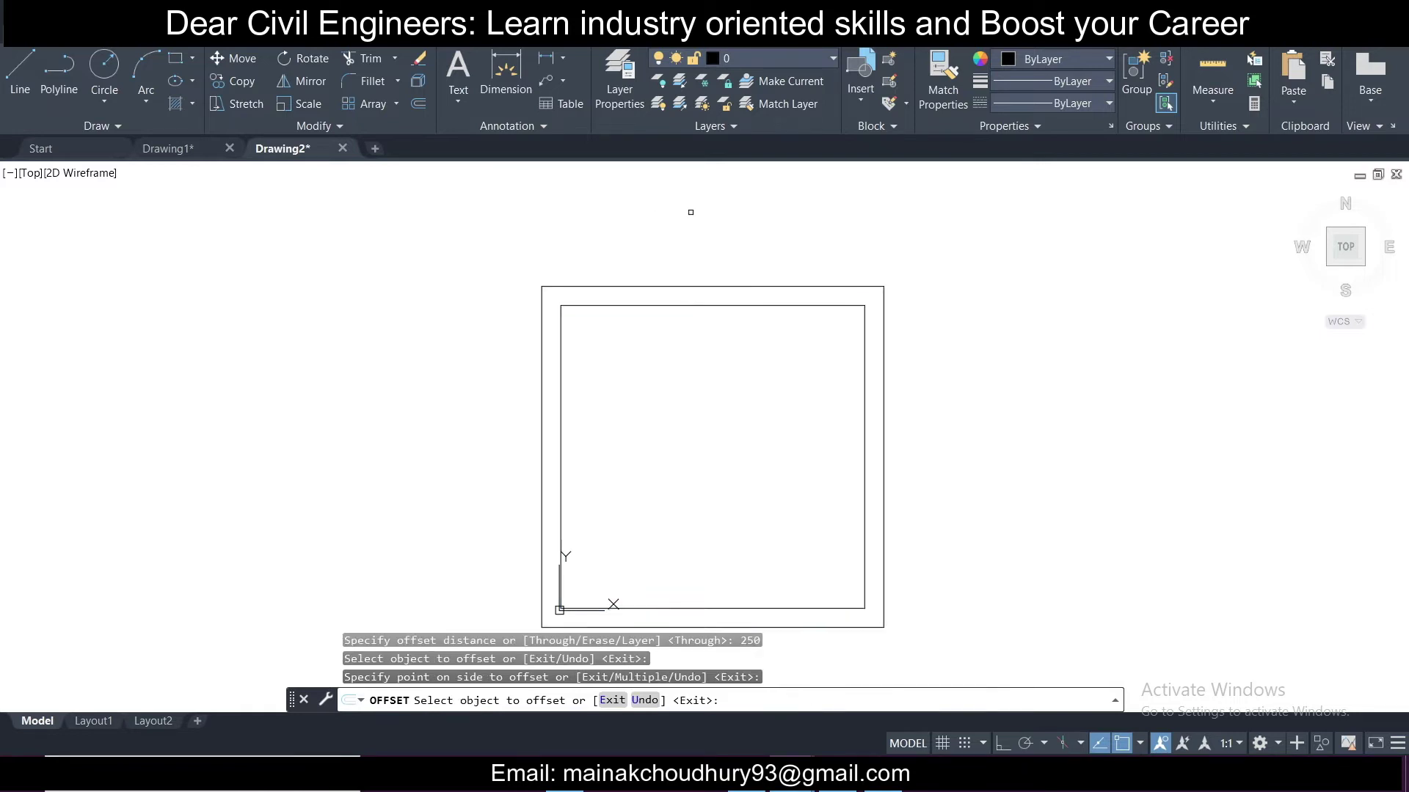
scroll(716, 332, down, 2)
scroll(718, 348, up, 2)
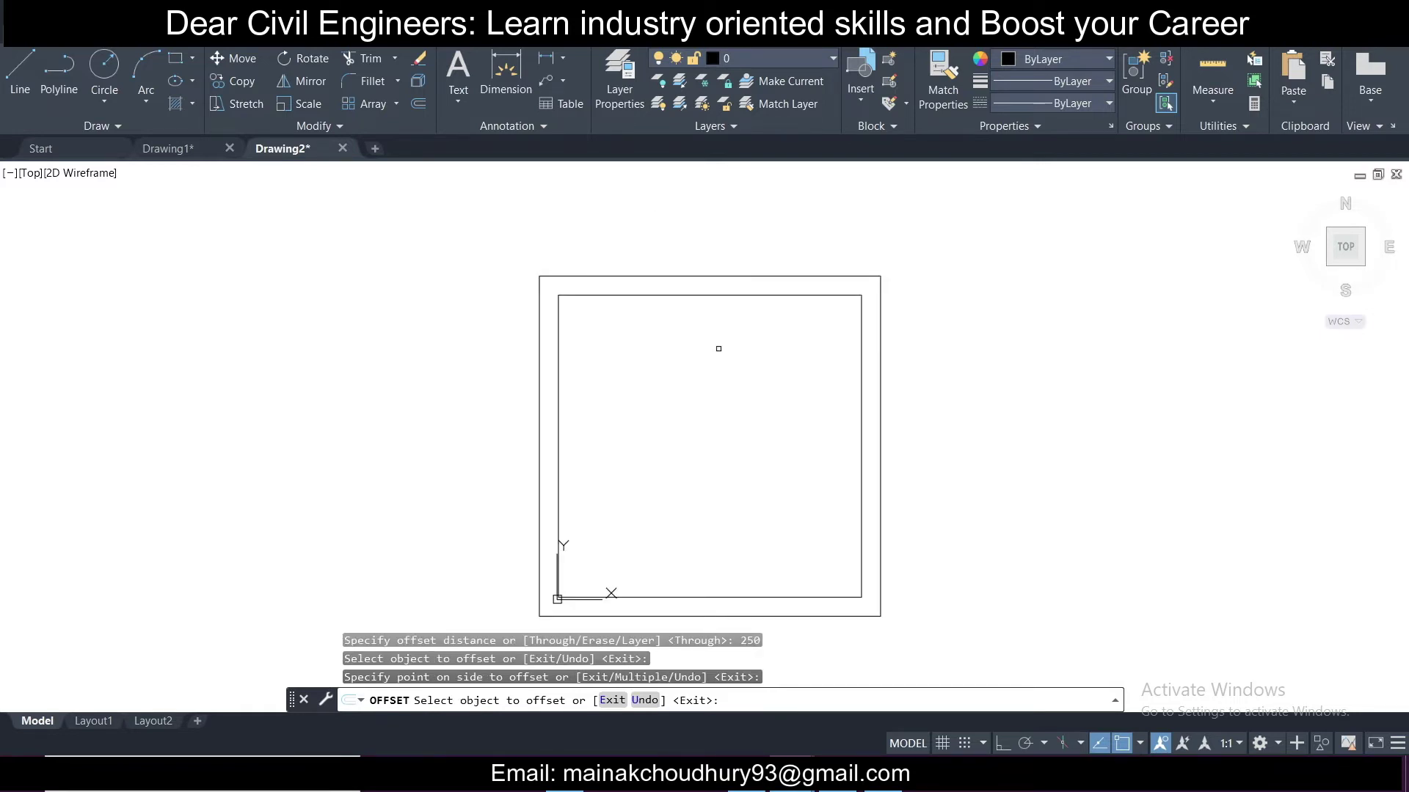
key(Return)
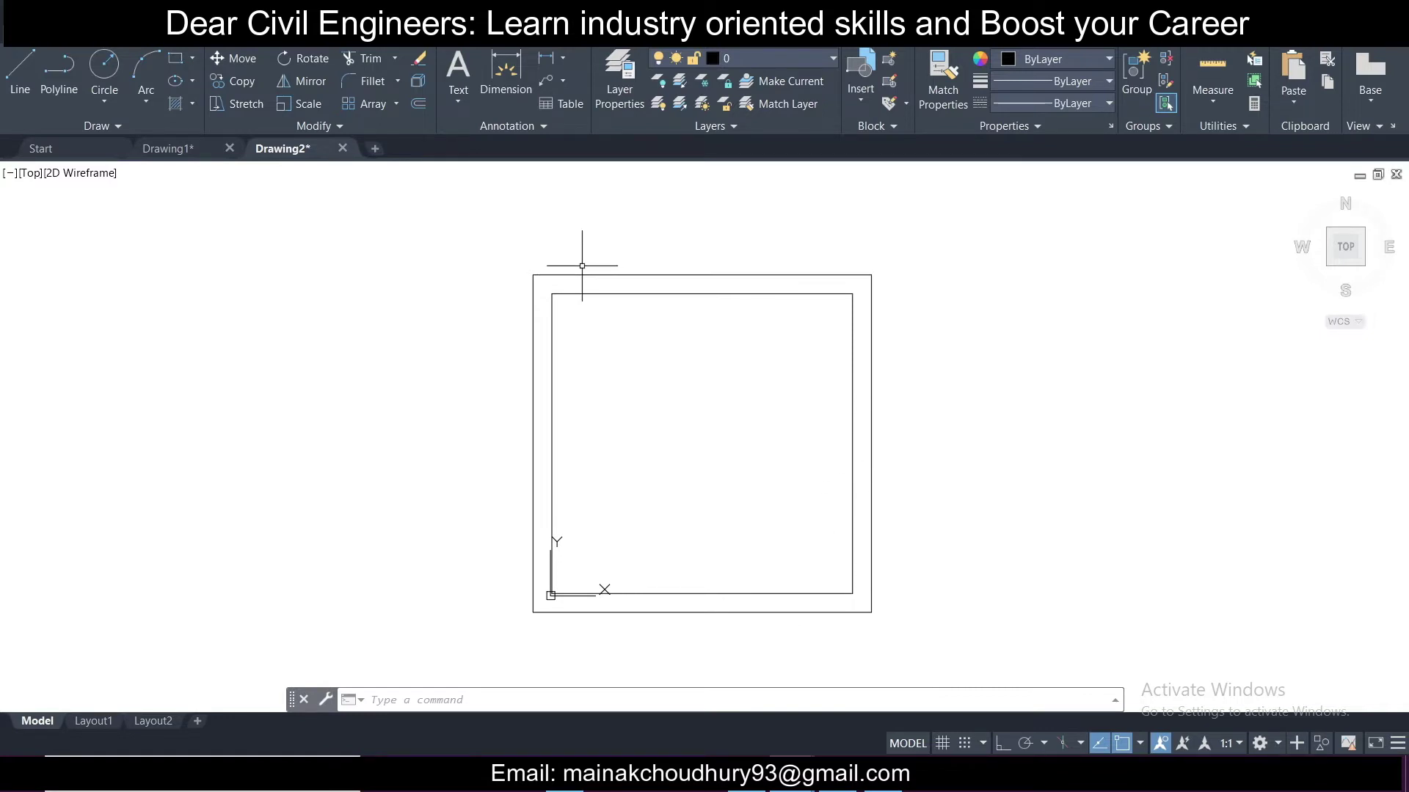
scroll(578, 270, down, 2)
scroll(578, 270, up, 2)
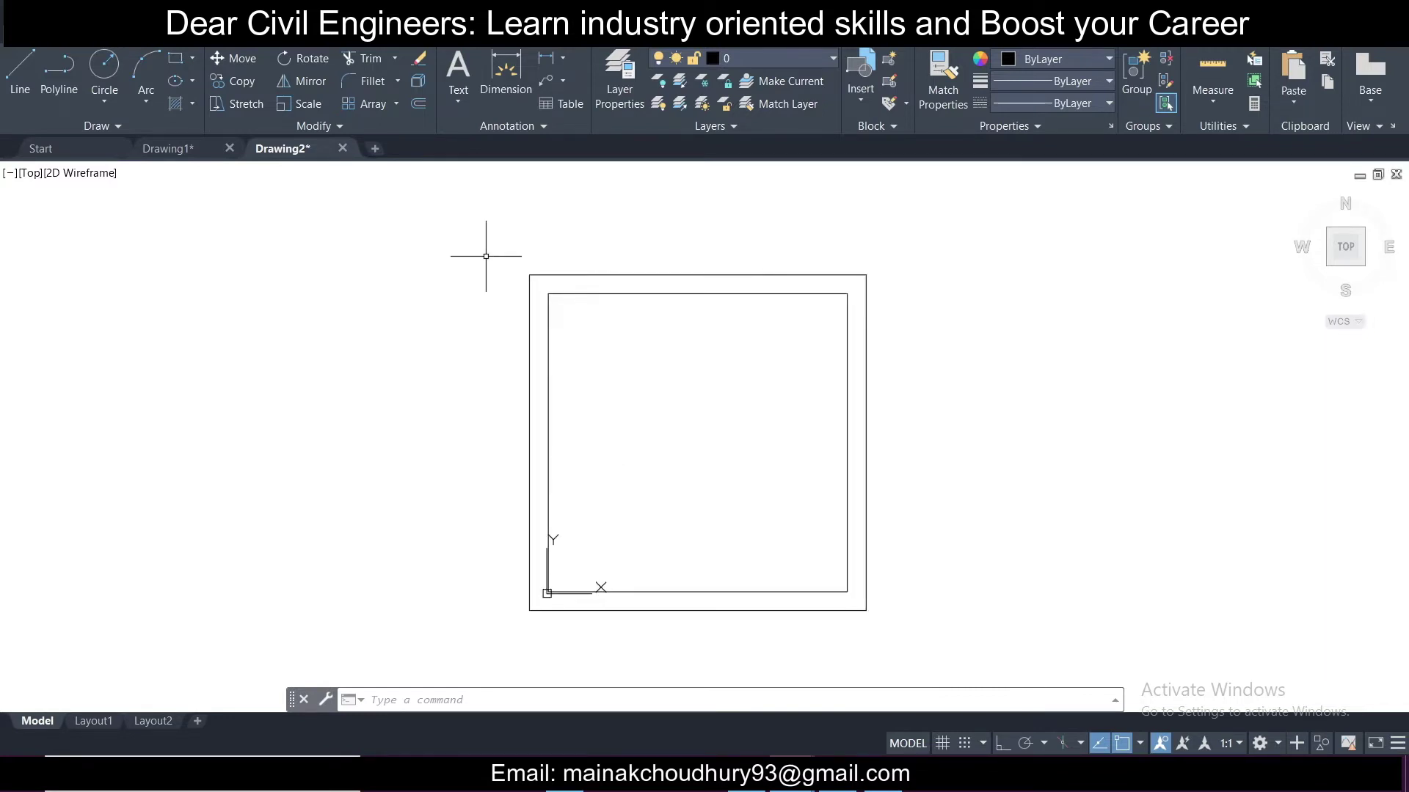
click(434, 230)
click(945, 678)
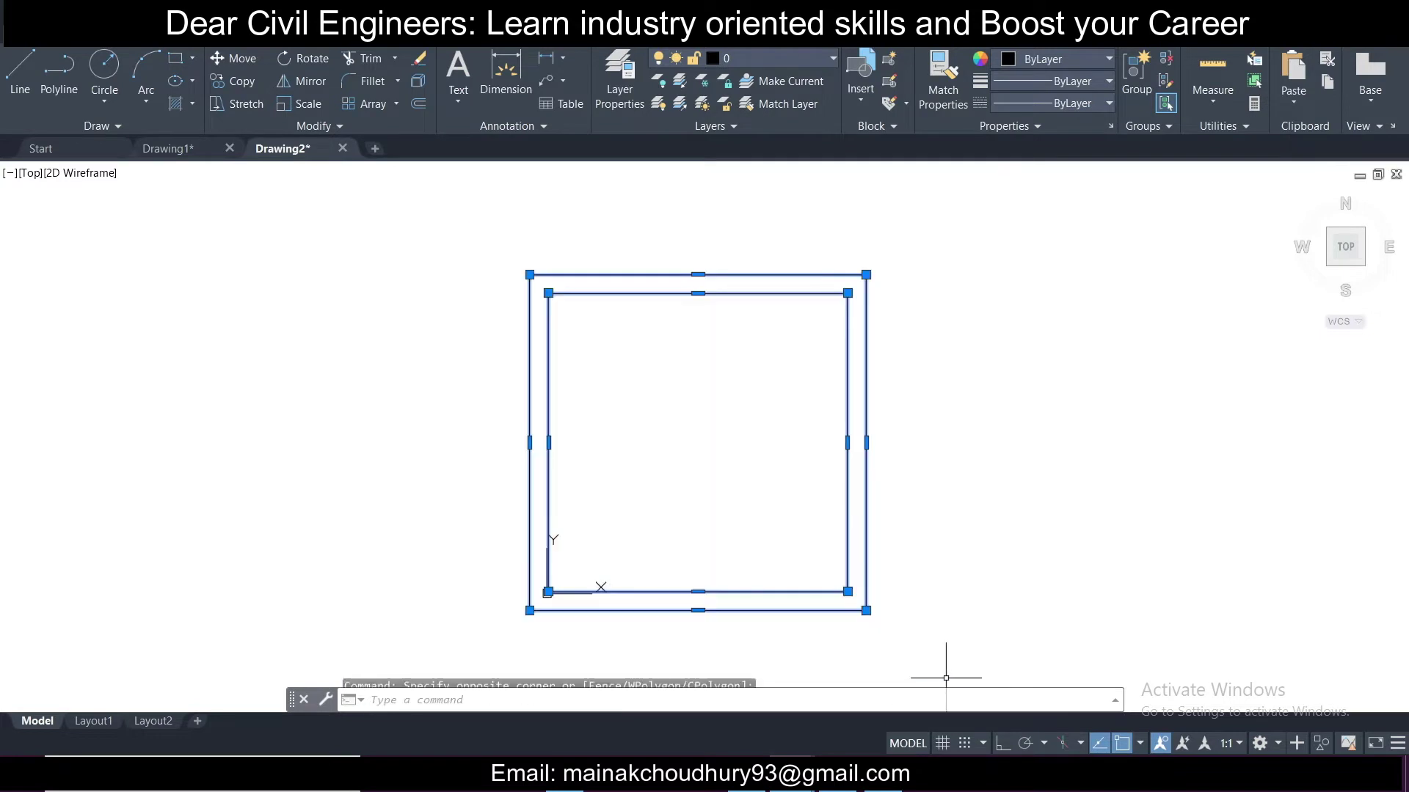
key(Escape)
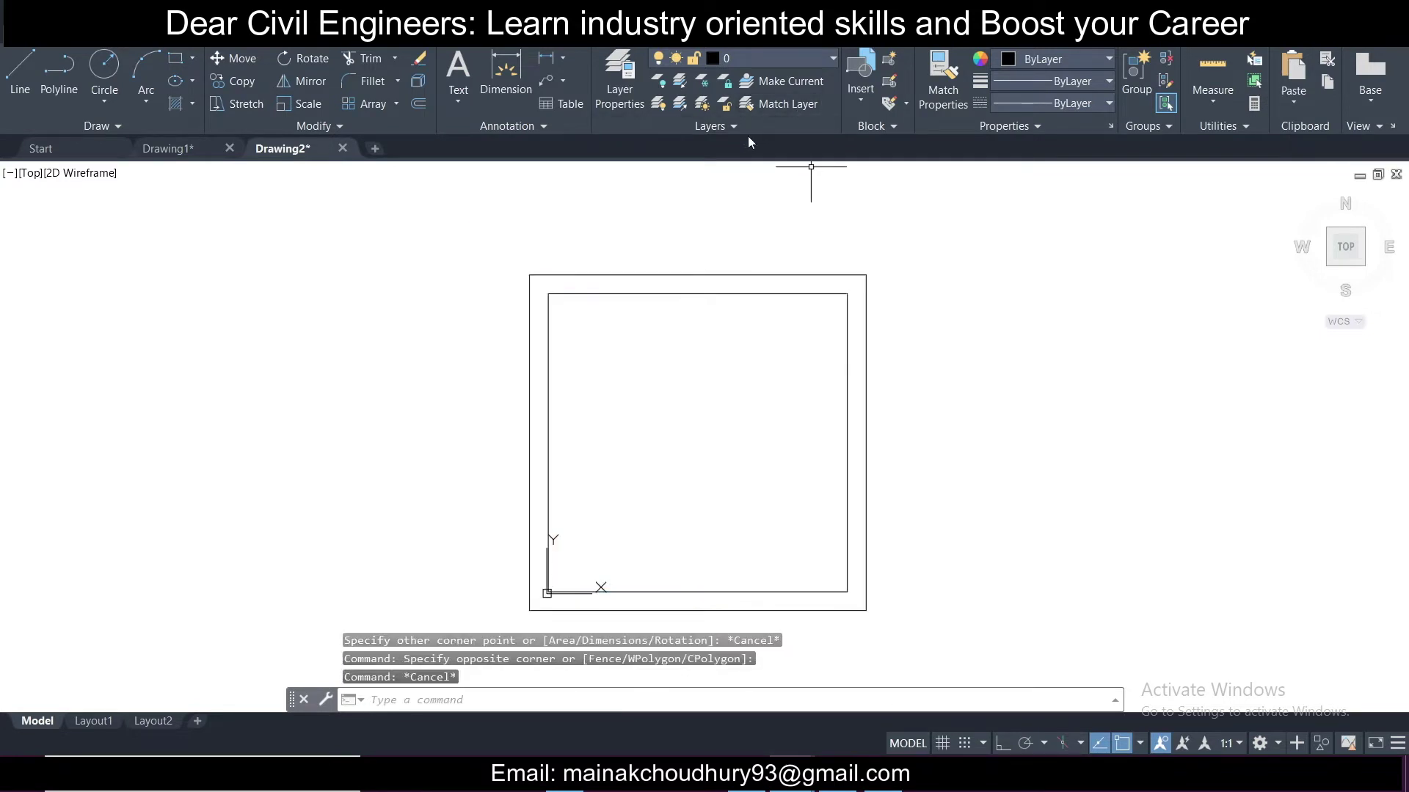
Create a new layer named cOLUMNS with the red colour index 240.
click(632, 69)
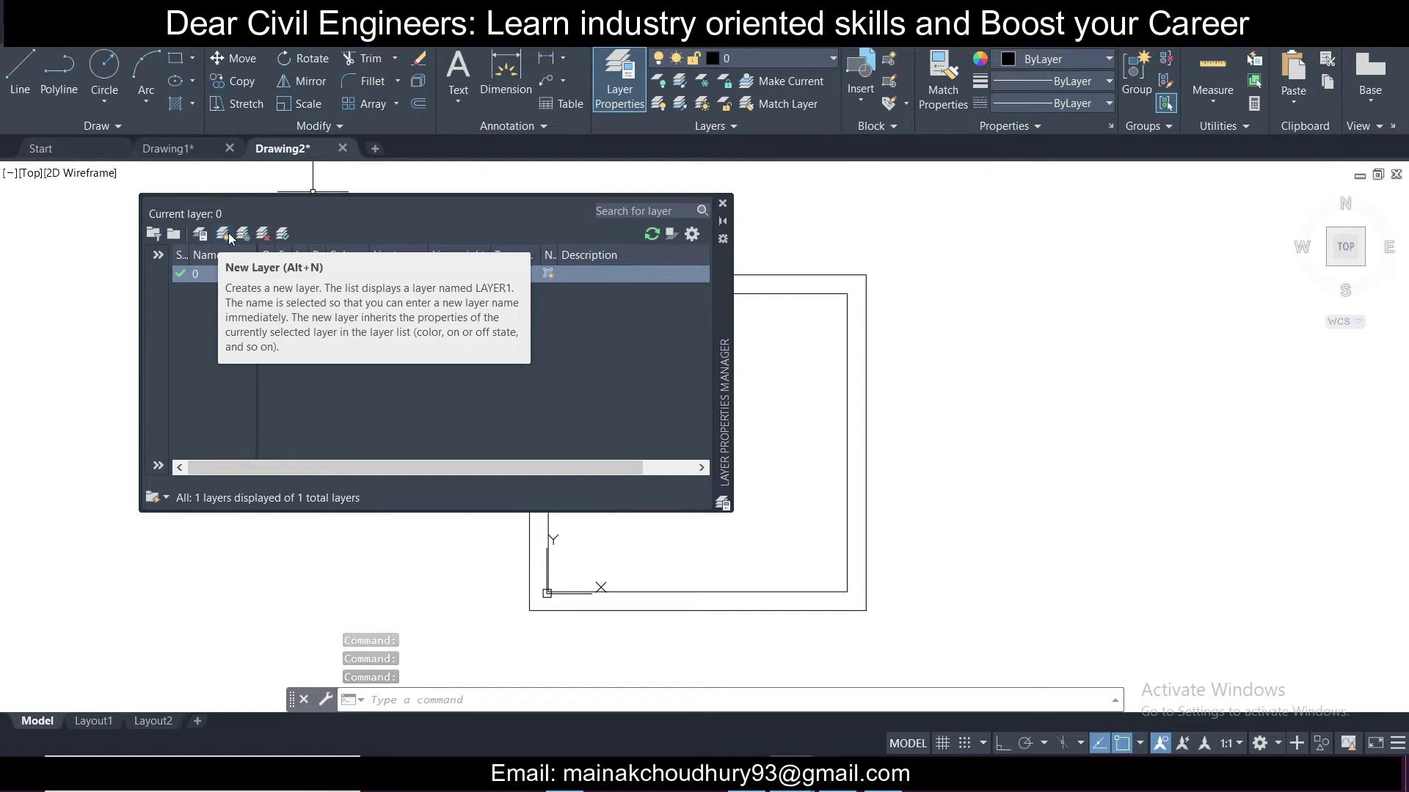
click(227, 236)
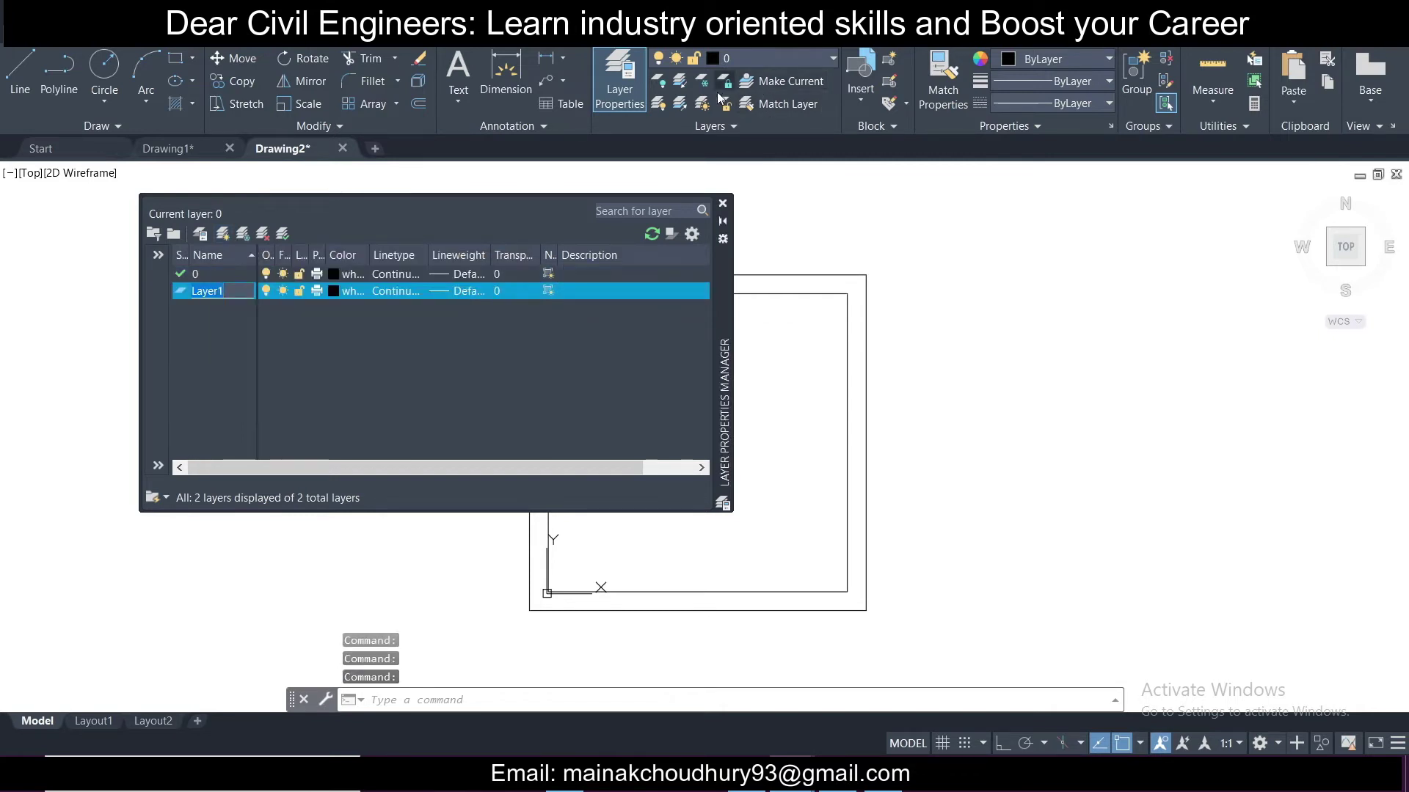
text(cOLUMNS)
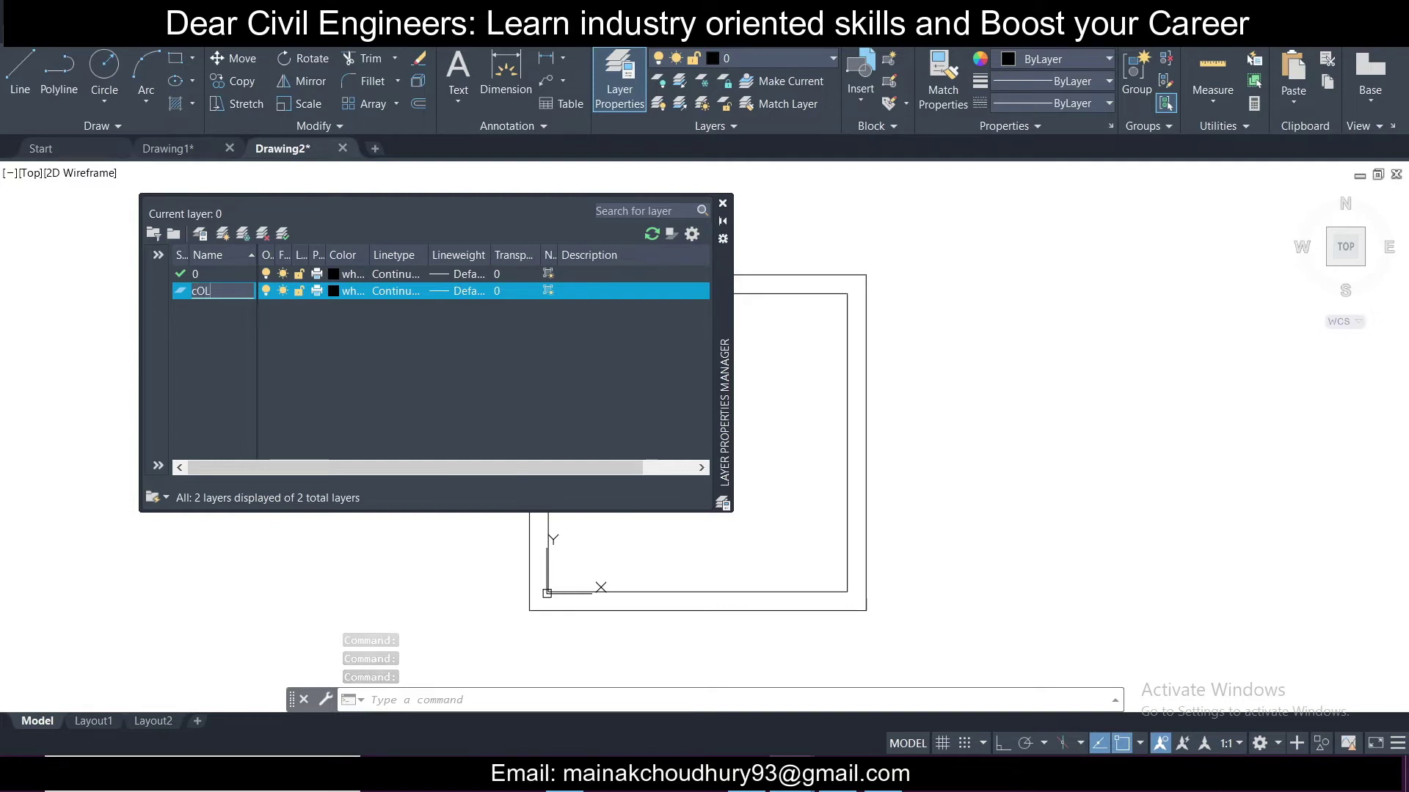
click(333, 291)
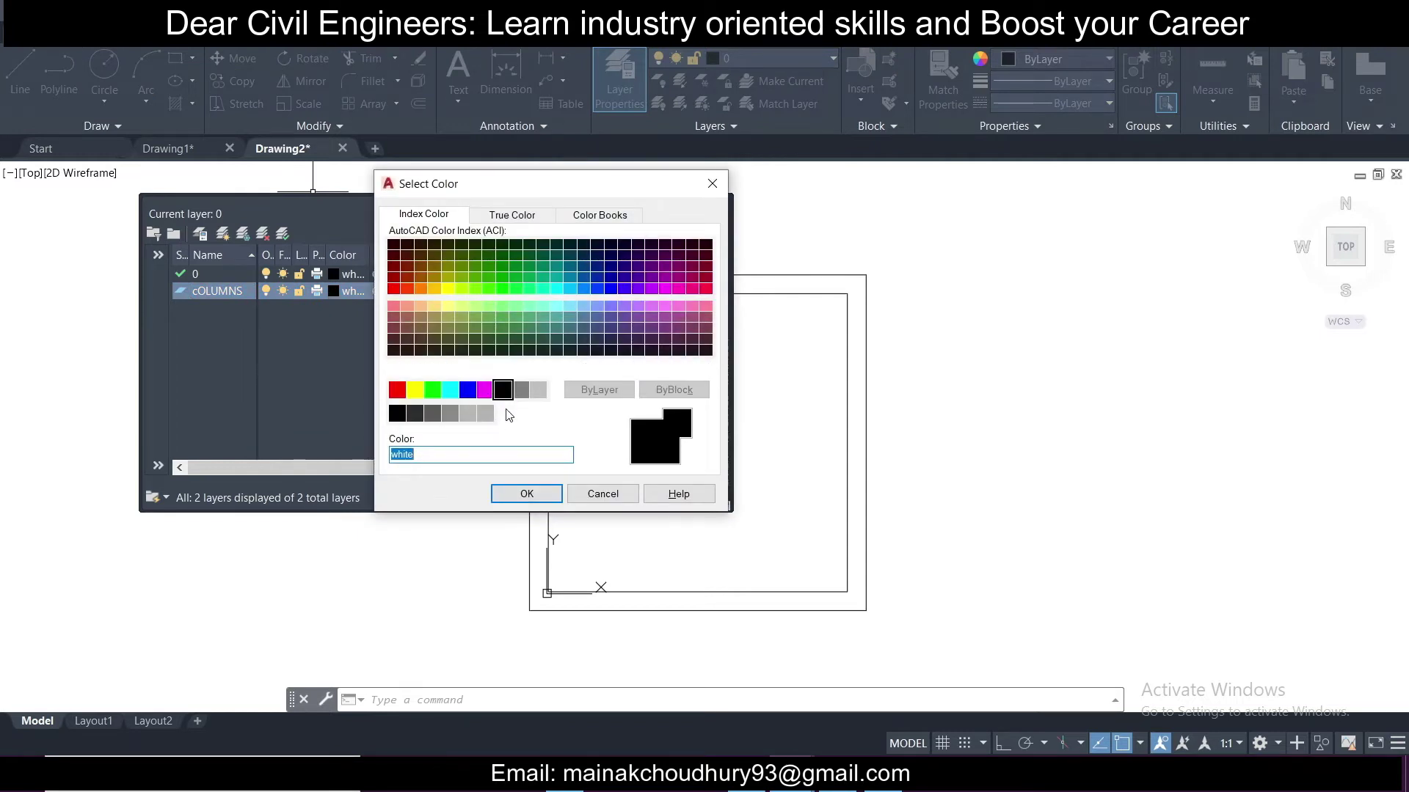
click(705, 291)
click(527, 493)
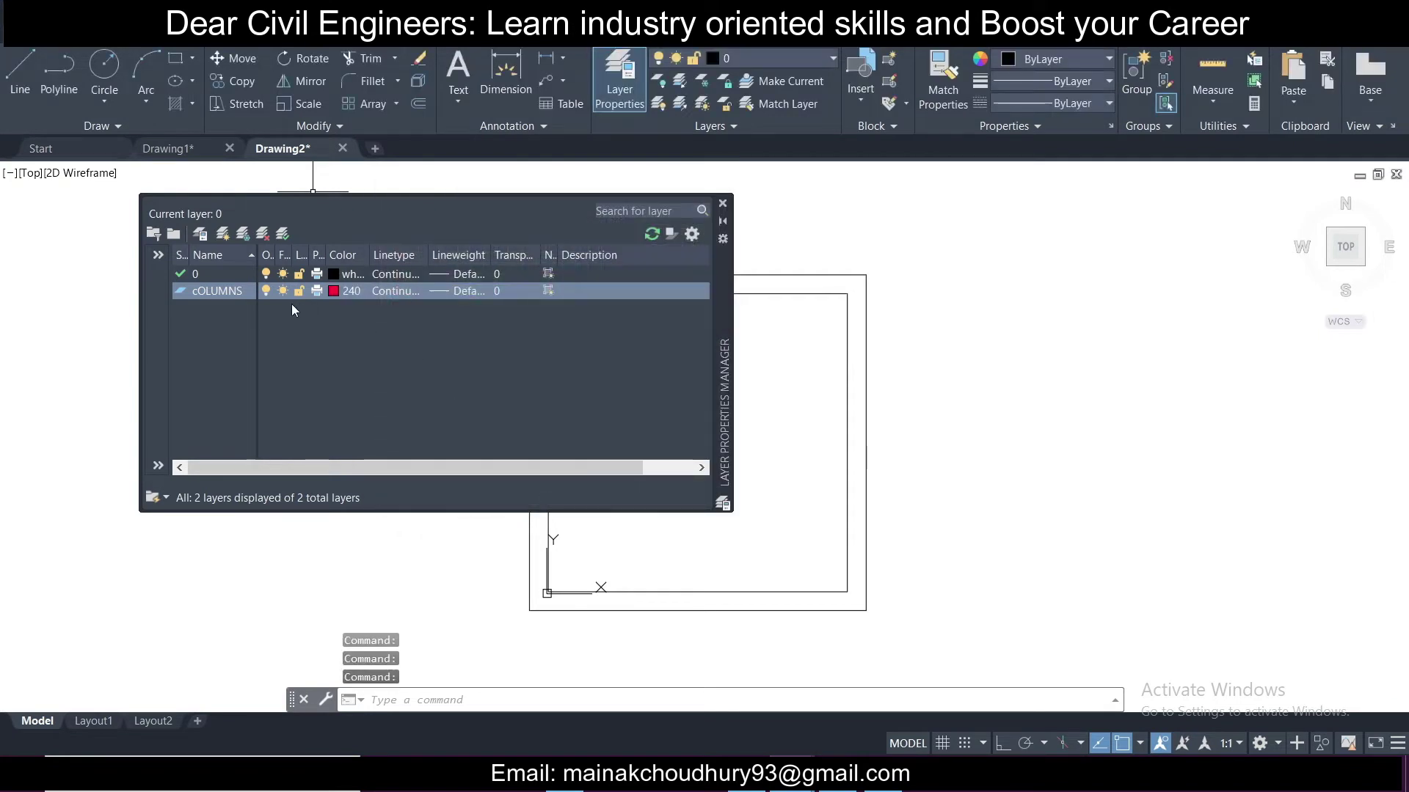
click(723, 206)
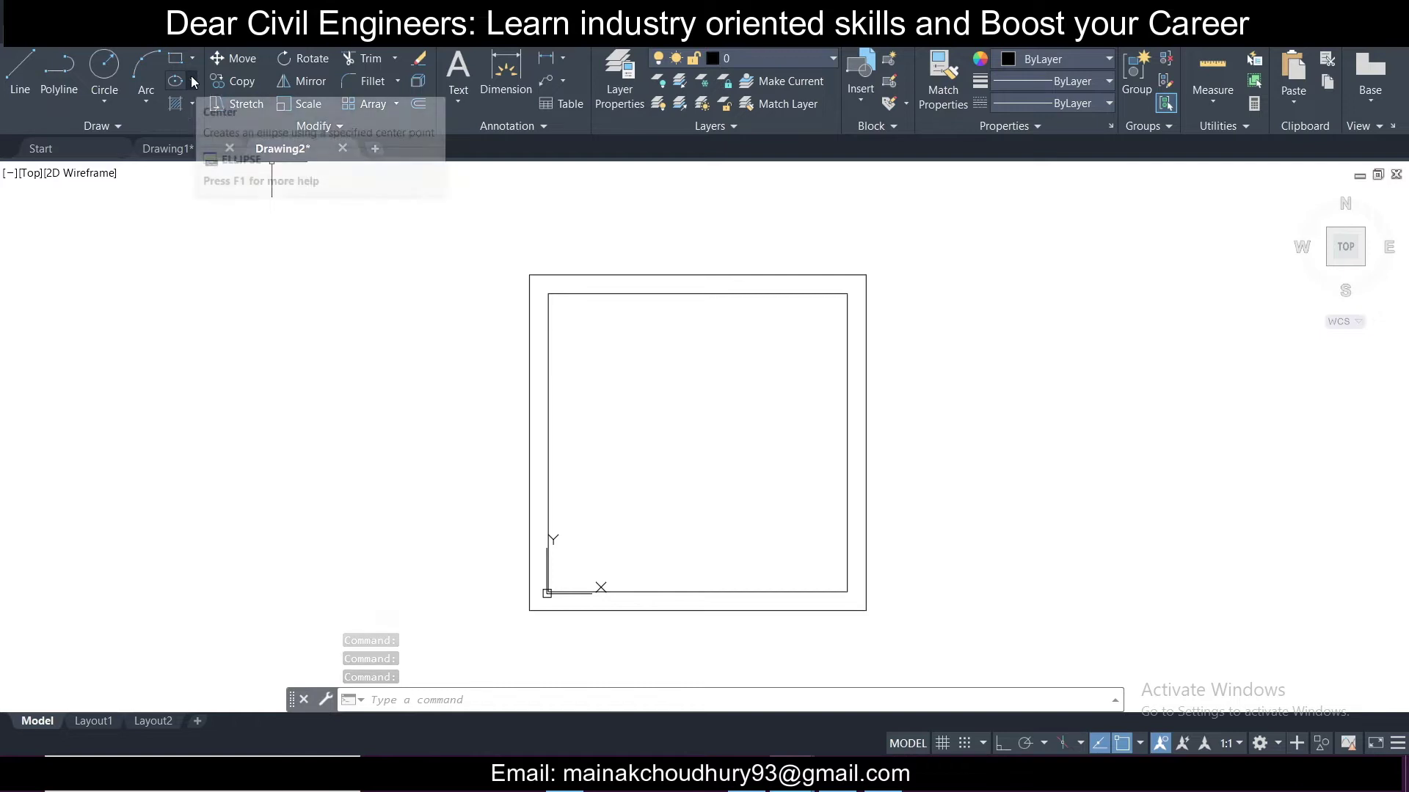
Draw a rectangle between the inner and outer rectangles' top-left corners to outline the corner column.
click(176, 58)
scroll(529, 306, up, 5)
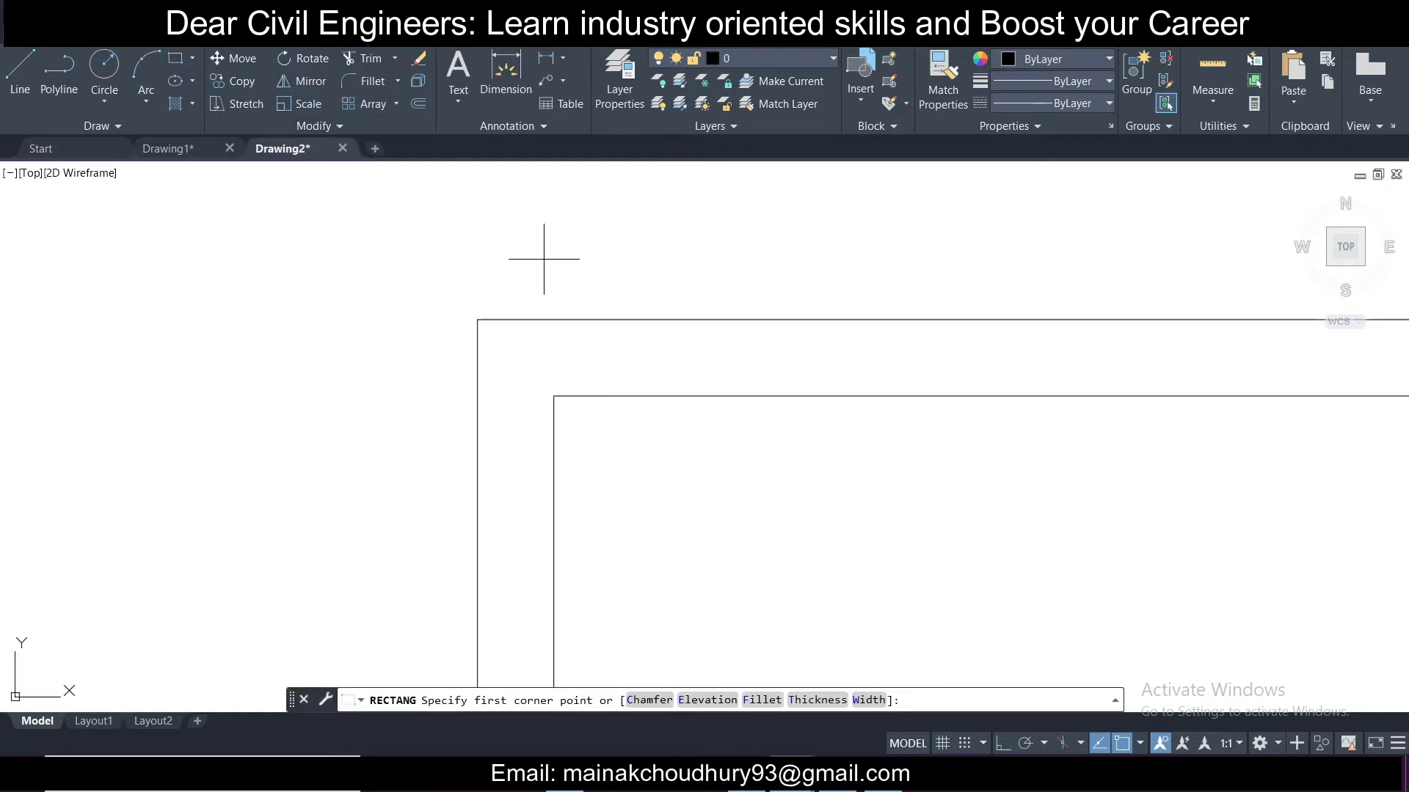
click(554, 395)
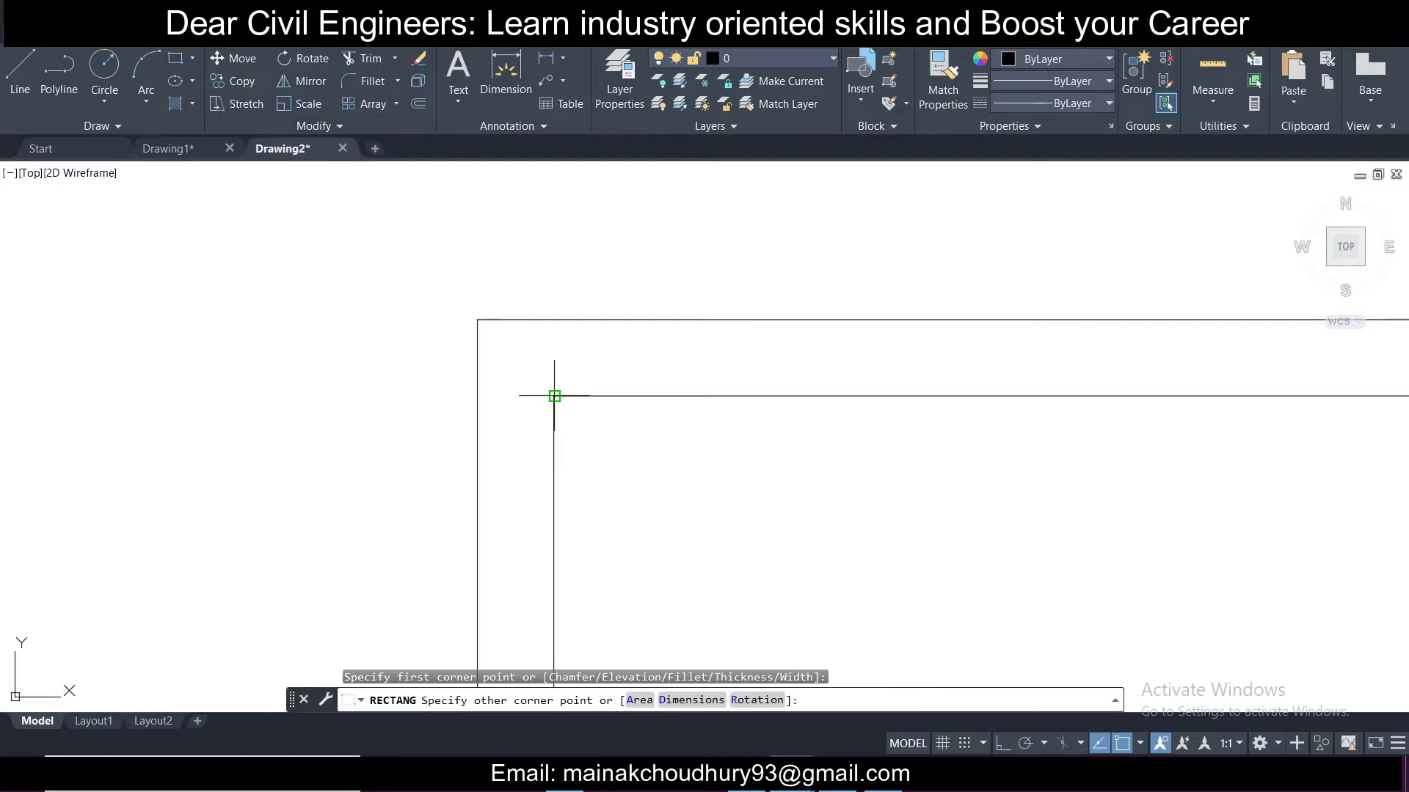
click(478, 320)
key(Escape)
Move the outlined square at the plan's top-left corner onto the cOLUMNS layer and clear the selection.
click(591, 346)
click(511, 342)
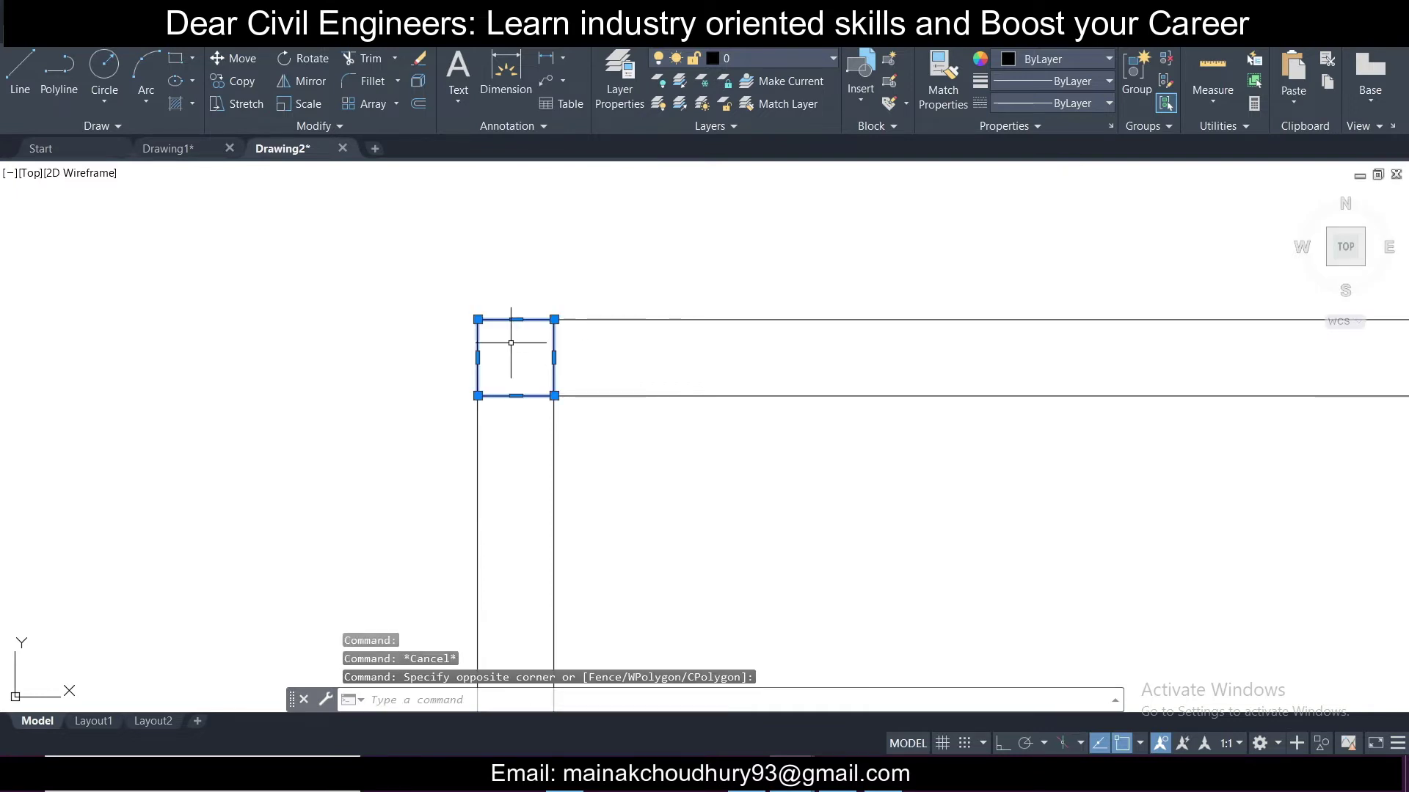
click(819, 59)
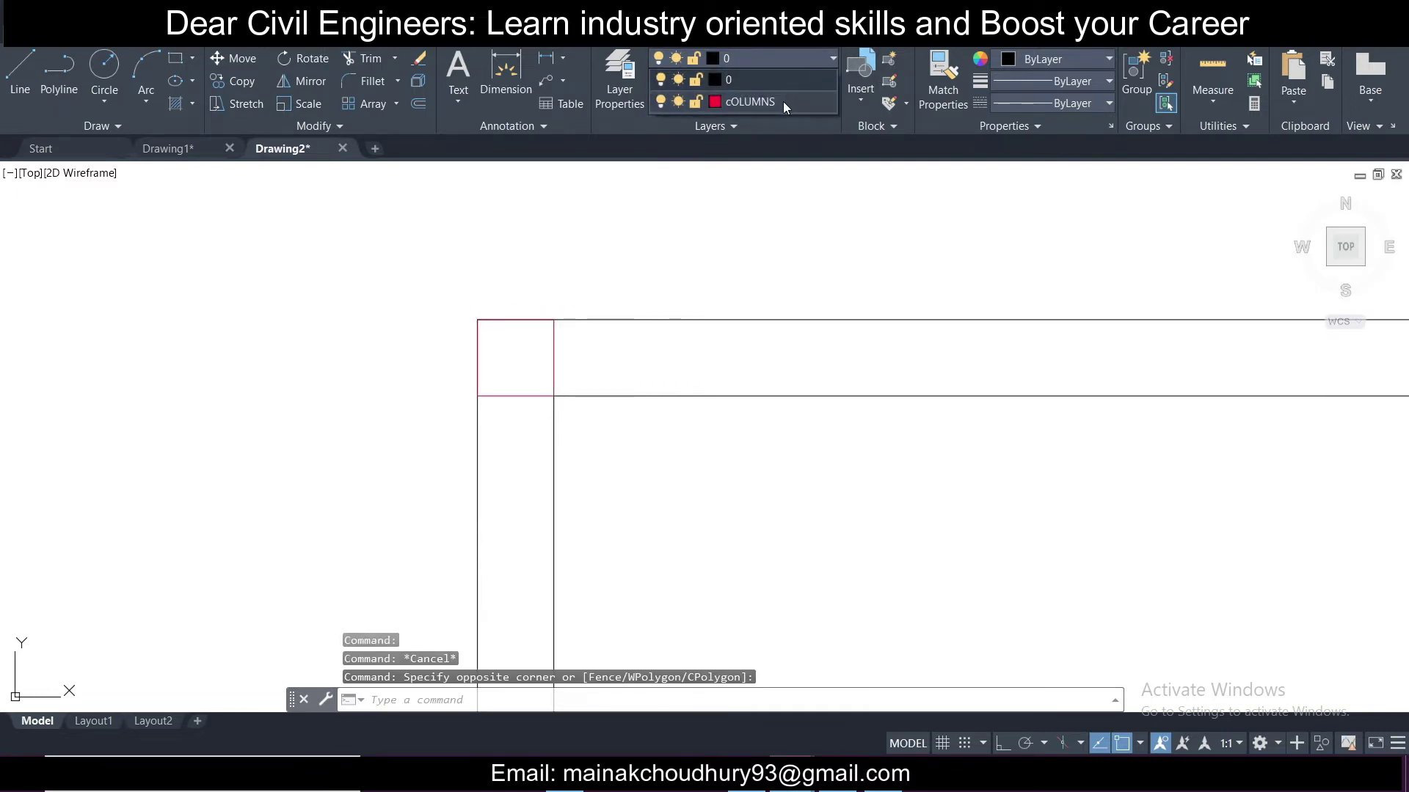
click(782, 102)
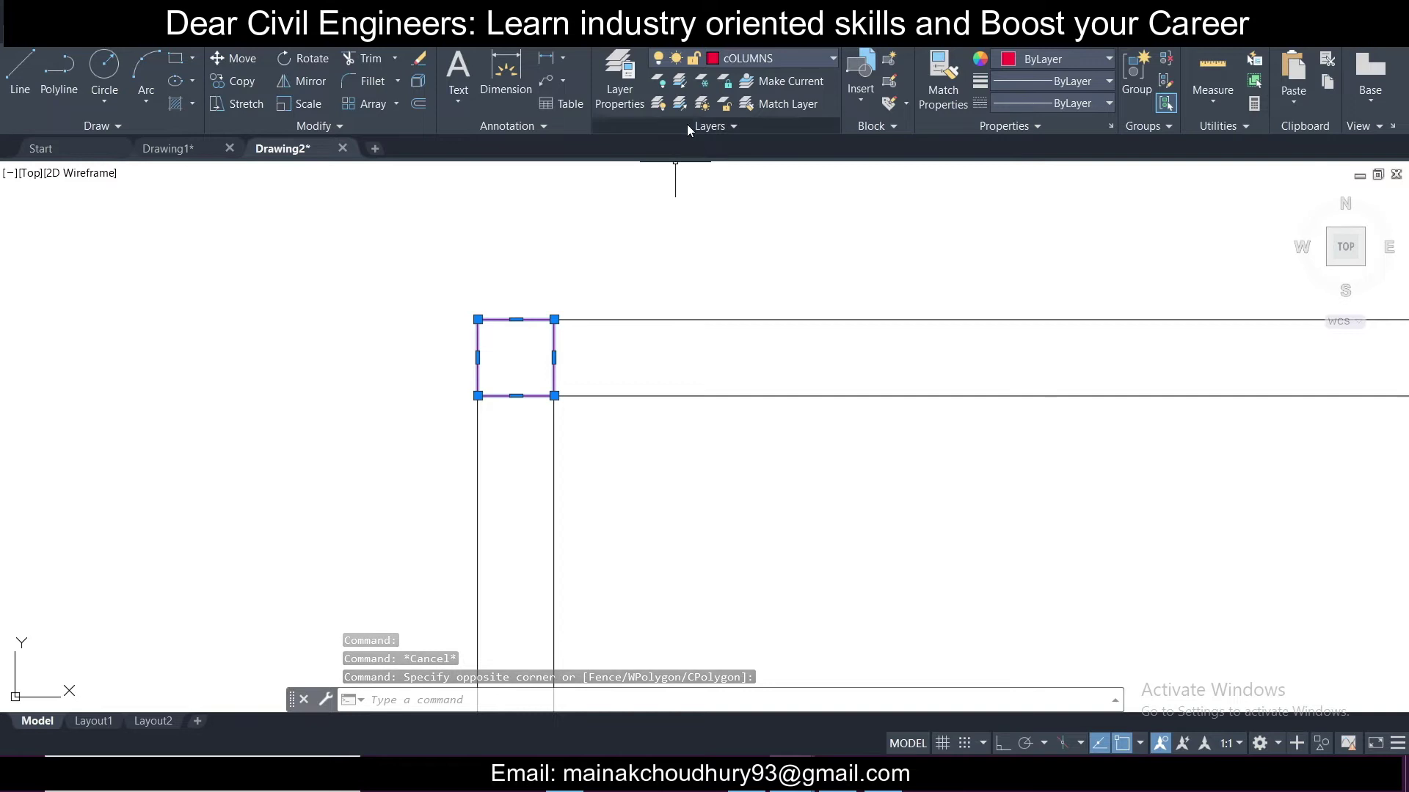
key(Escape)
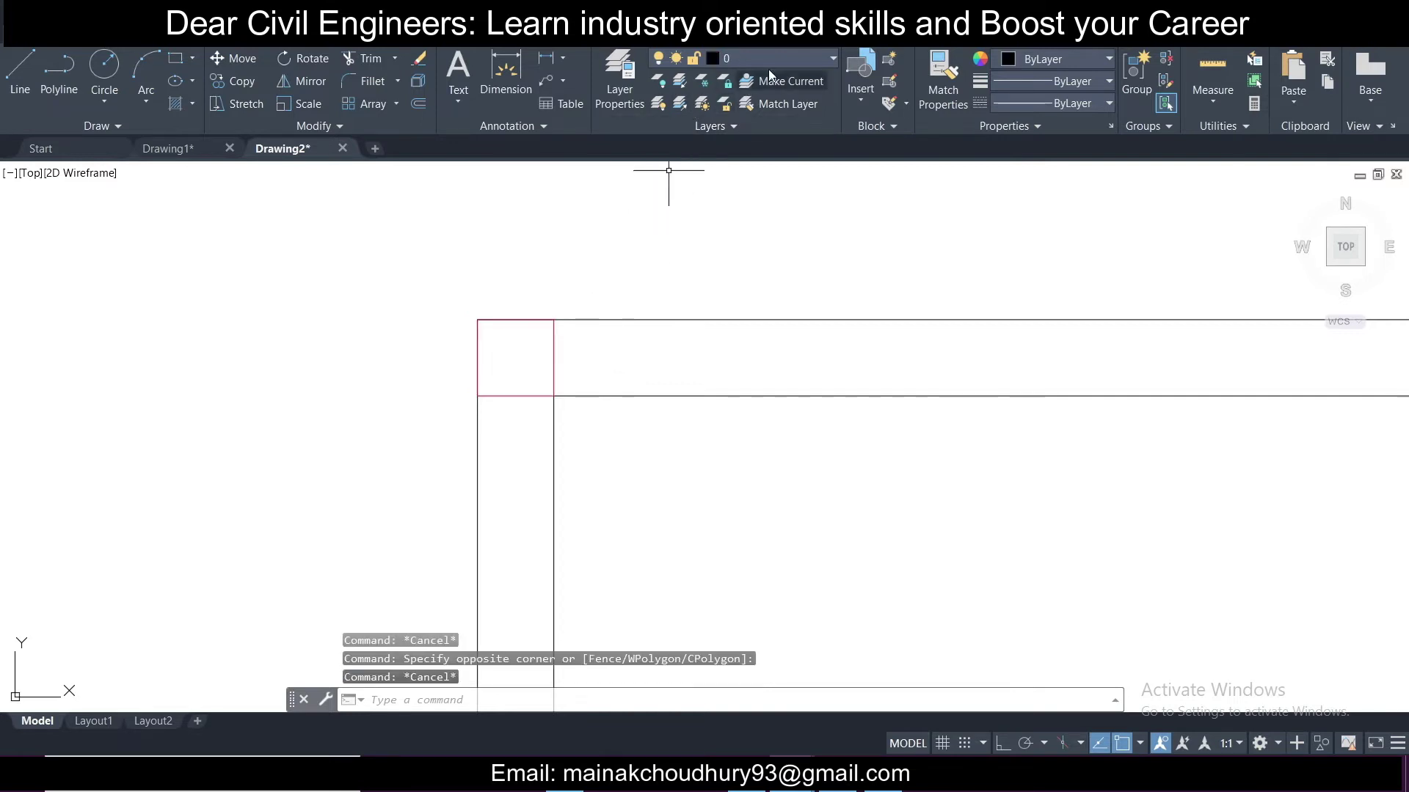
Make cOLUMNS the current layer and fill the top-left corner square with a solid hatch.
click(780, 61)
click(770, 100)
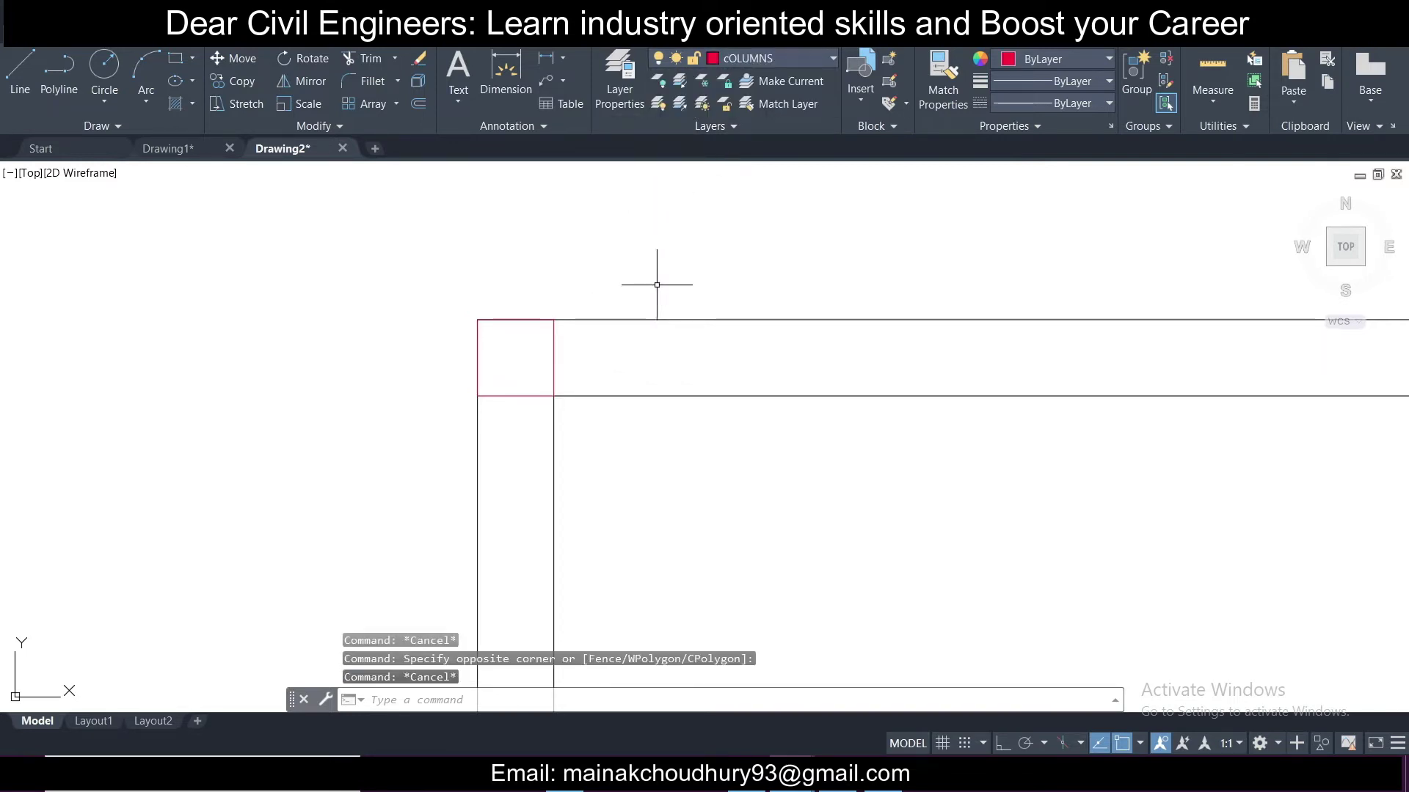
text(HA)
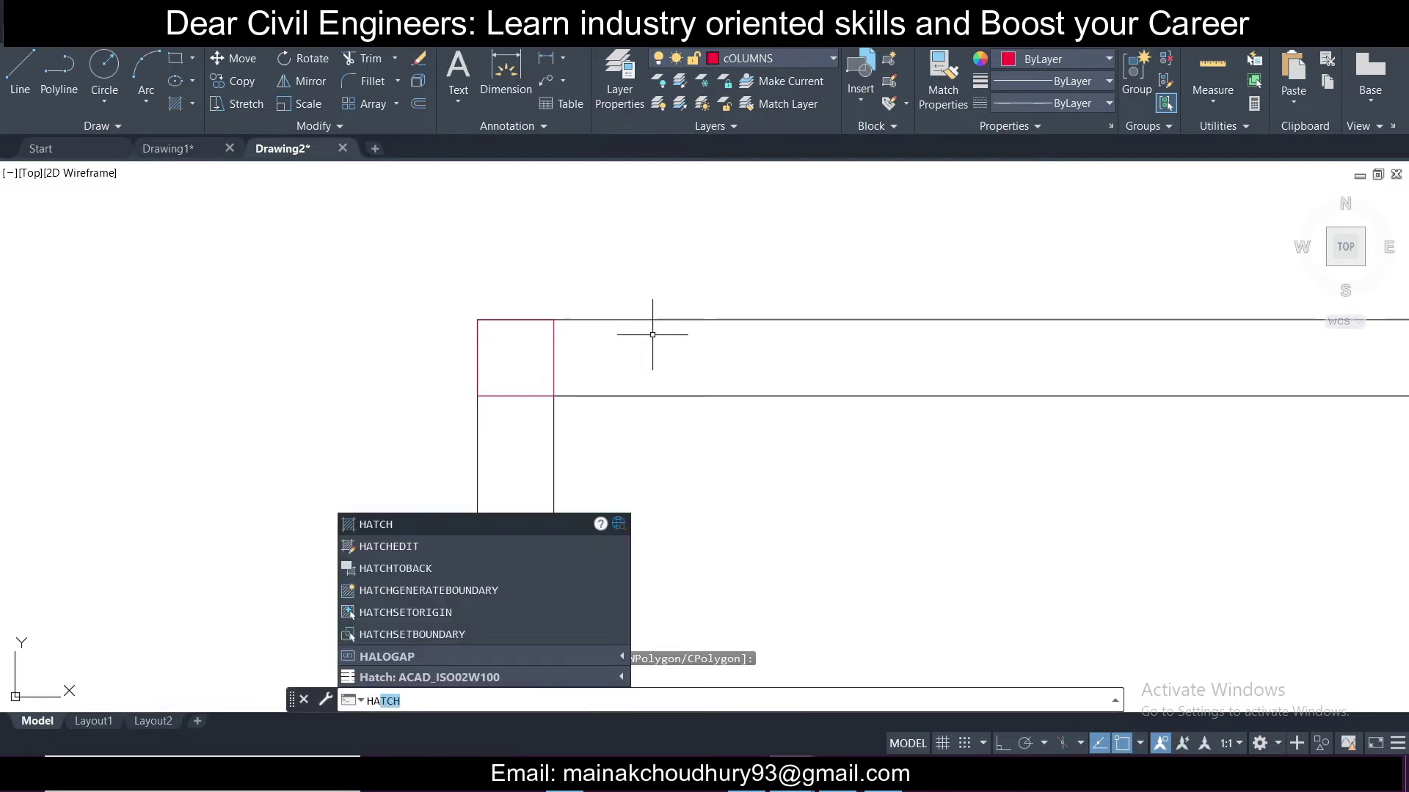
key(BackSpace)
key(Return)
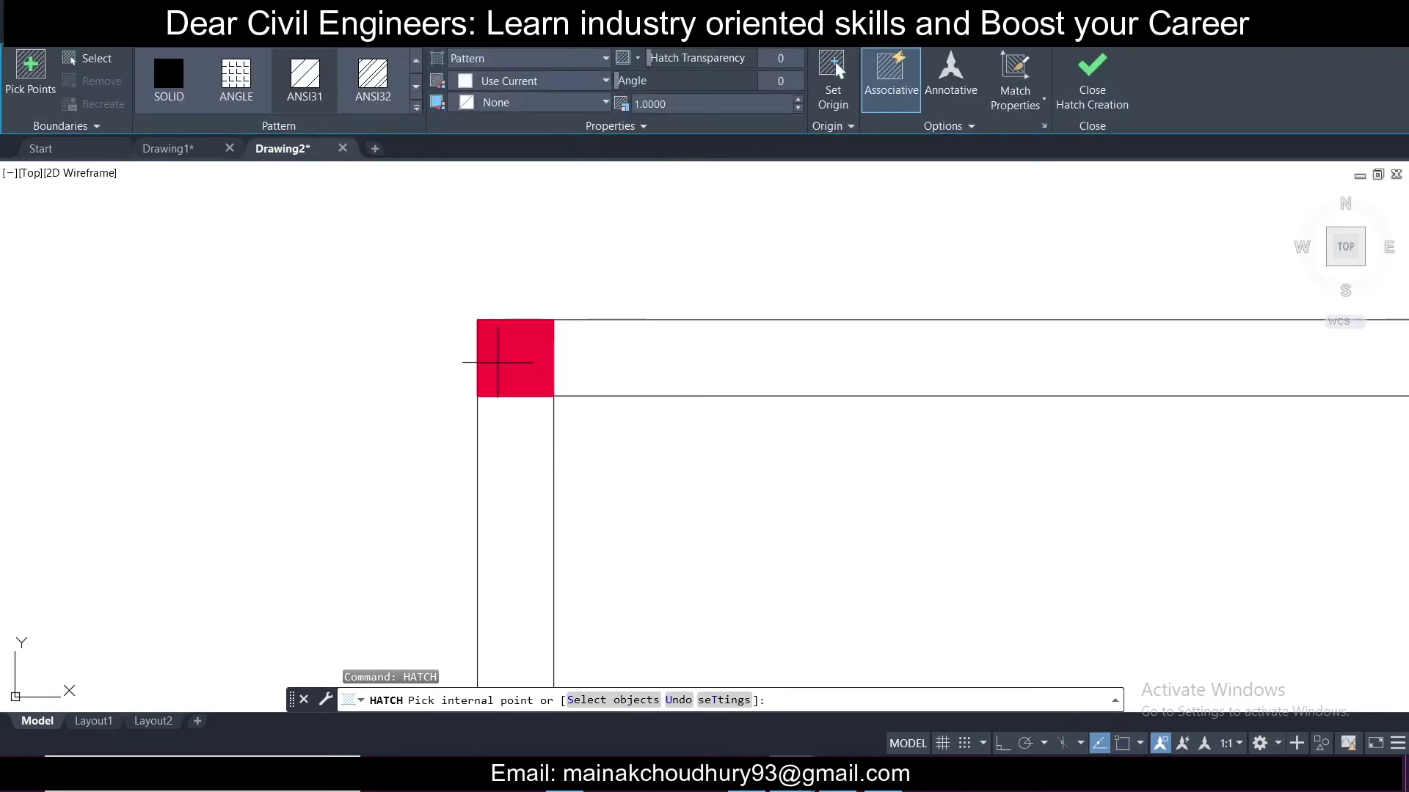
click(513, 360)
key(Escape)
Copy the hatched column from its top-right vertex to the outer rectangle's top-right corner.
click(582, 345)
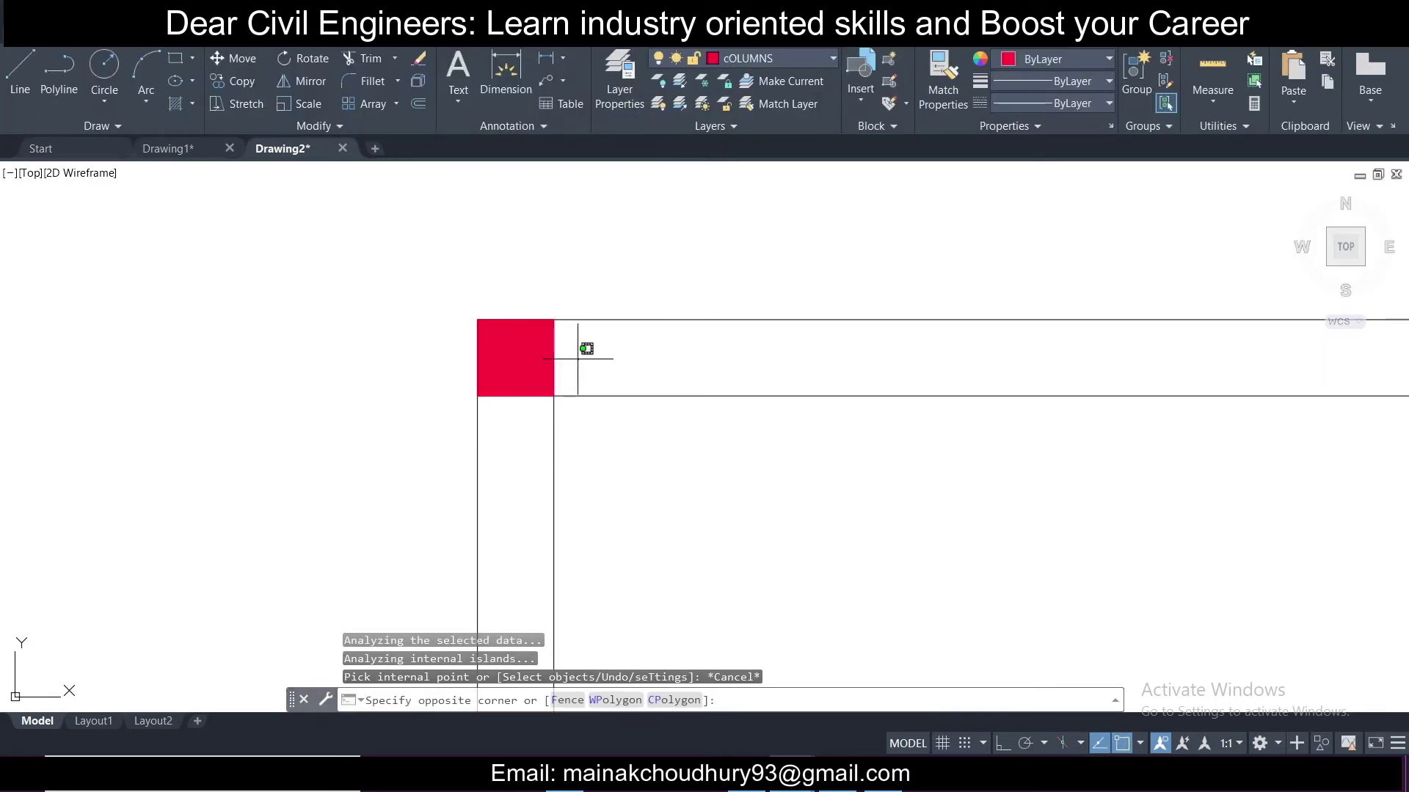
click(490, 323)
scroll(479, 340, down, 4)
scroll(479, 339, down, 2)
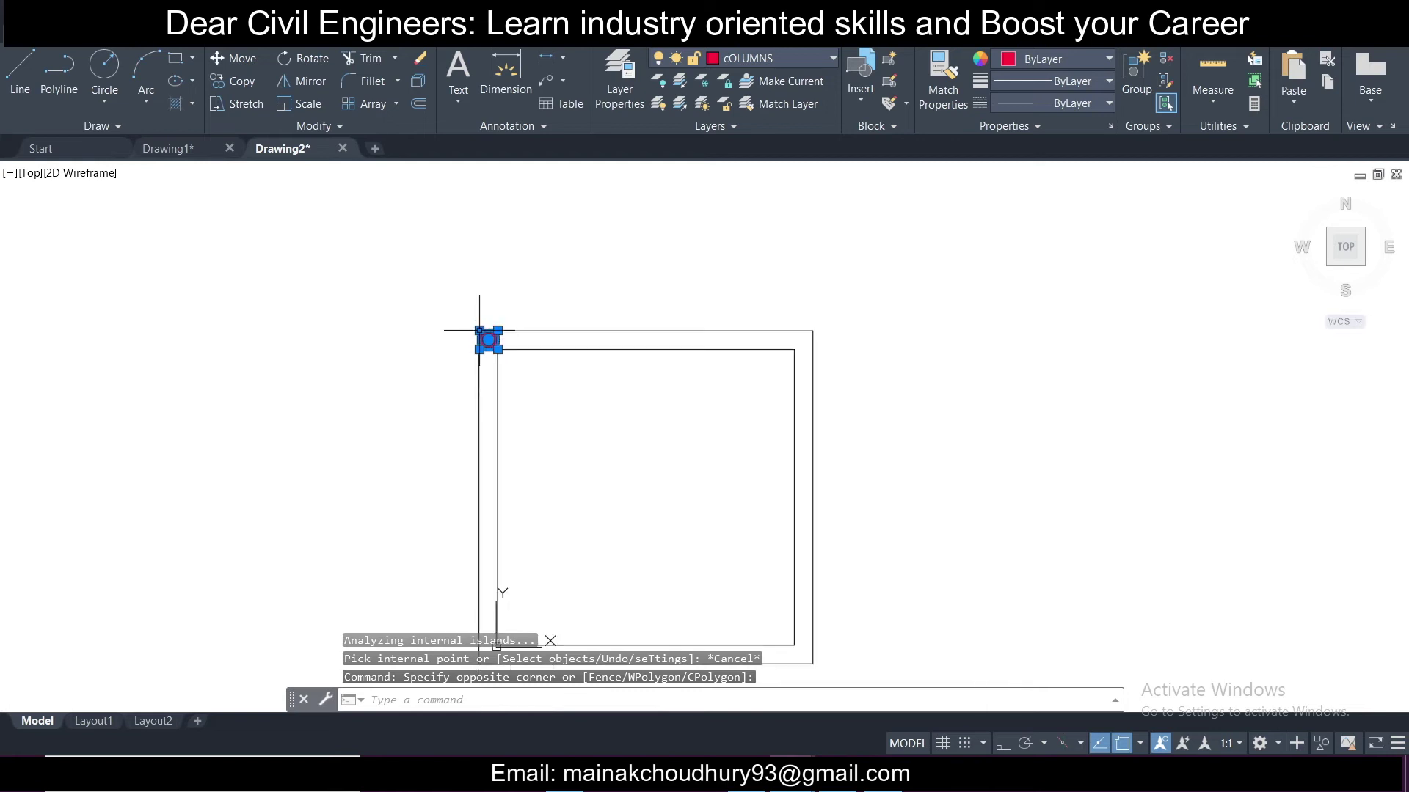
click(234, 81)
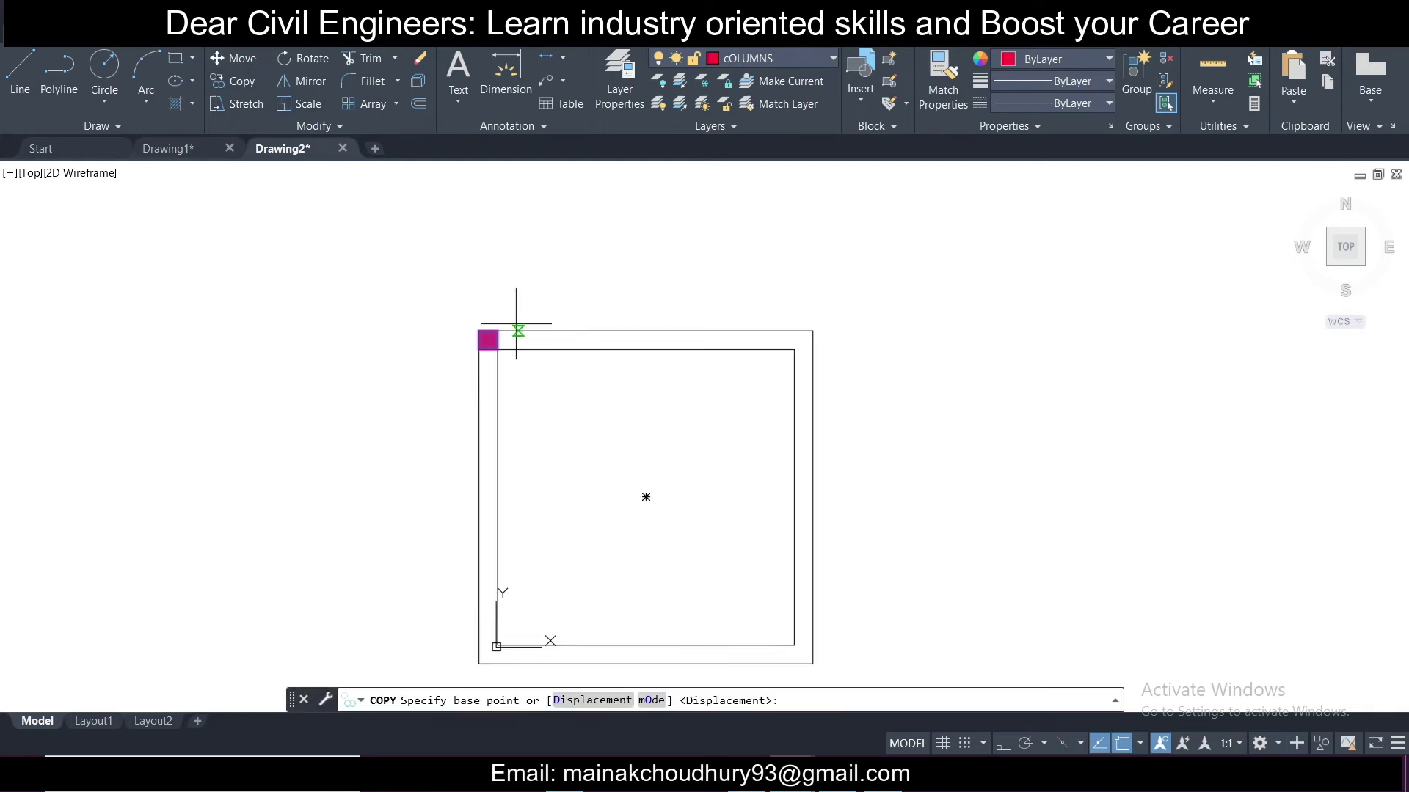
scroll(503, 334, up, 6)
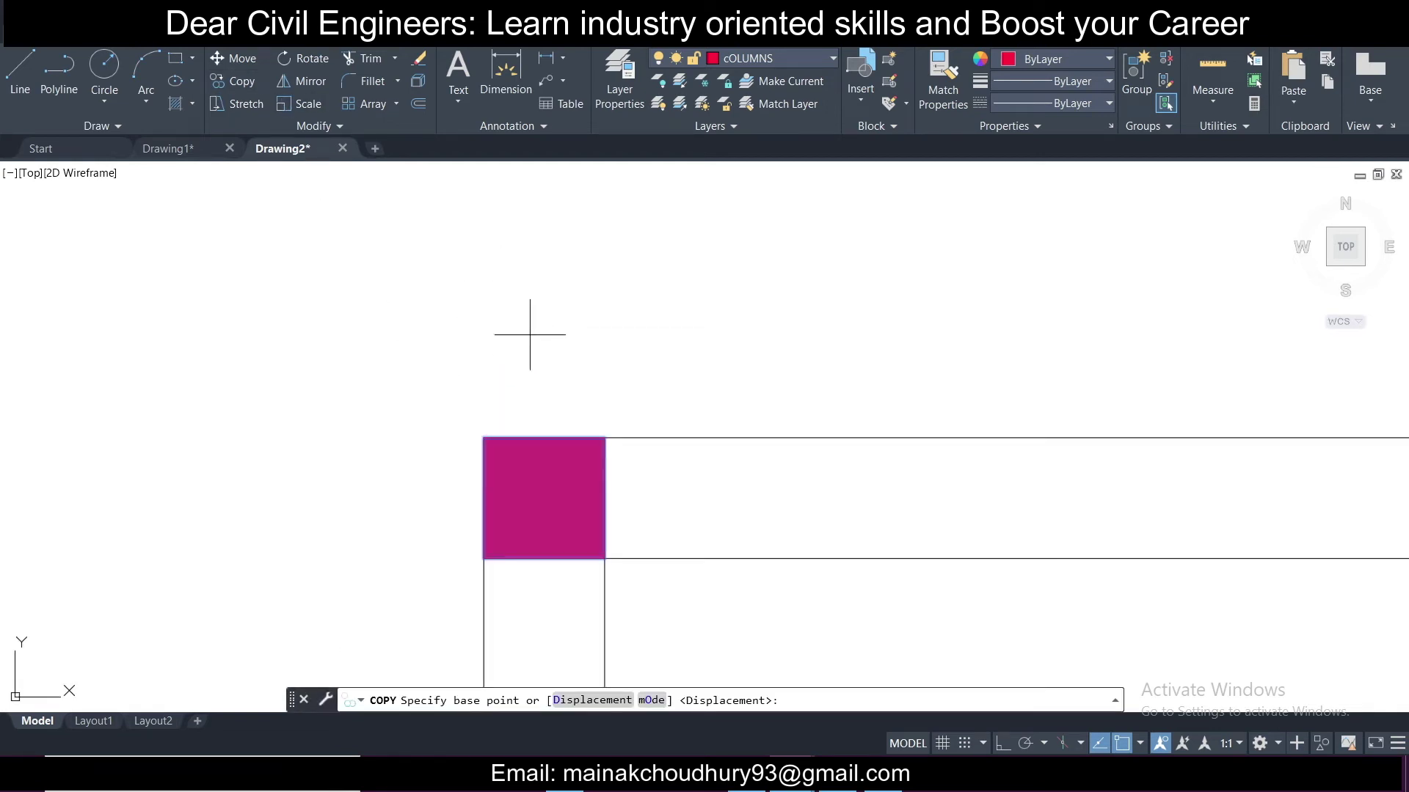
click(605, 438)
scroll(606, 433, down, 6)
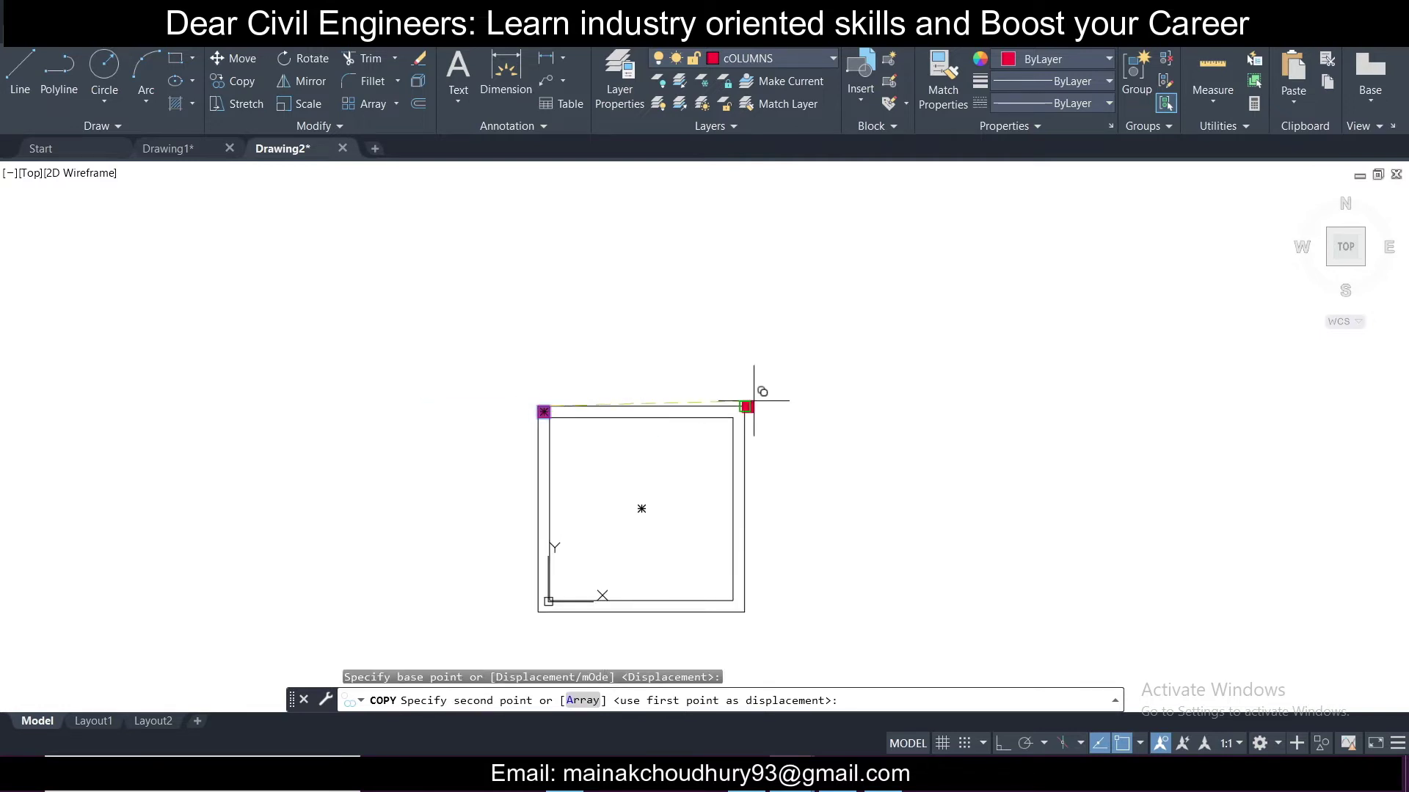
click(747, 404)
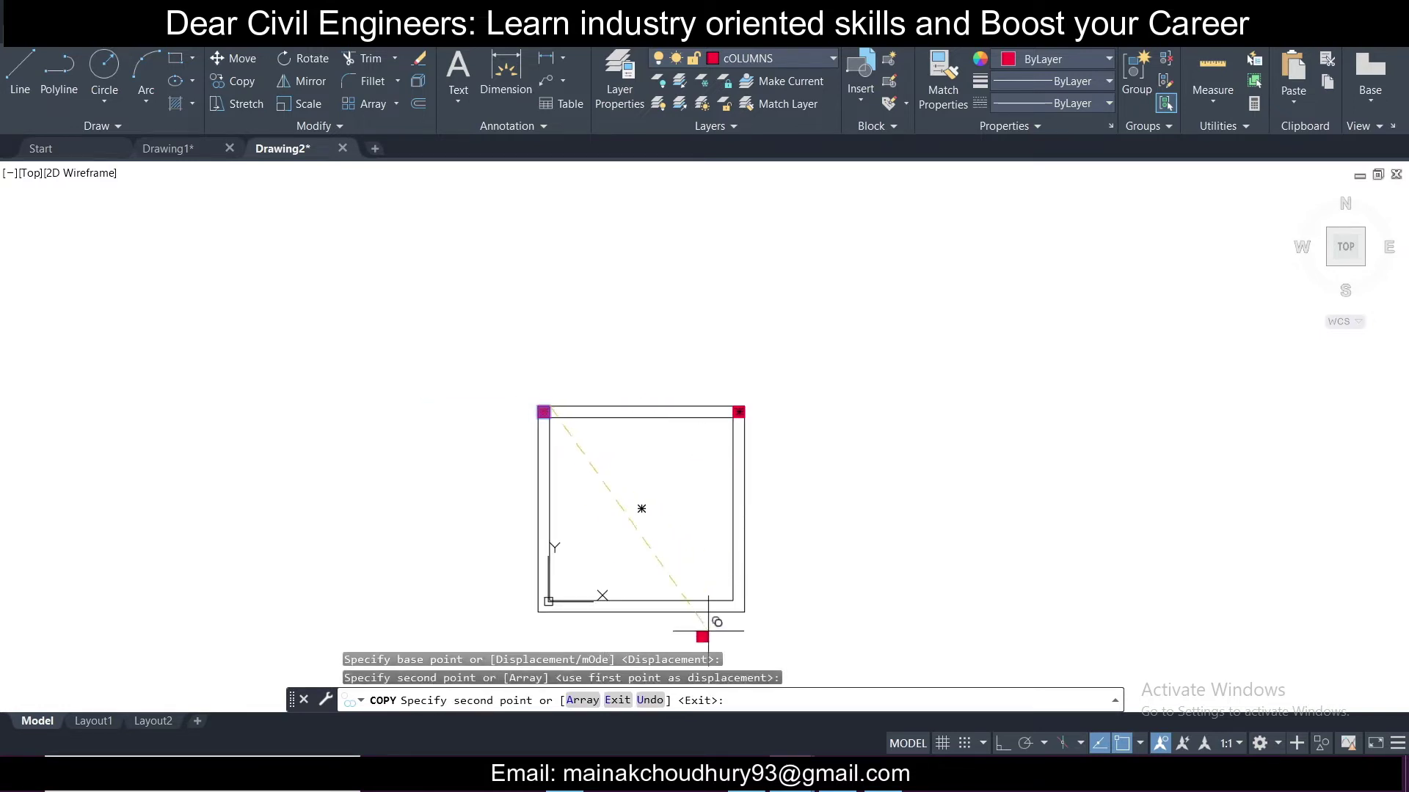
key(Escape)
Copy the top-left column from its lower-left vertex to the outer rectangle's bottom-left corner.
scroll(547, 414, up, 5)
click(545, 417)
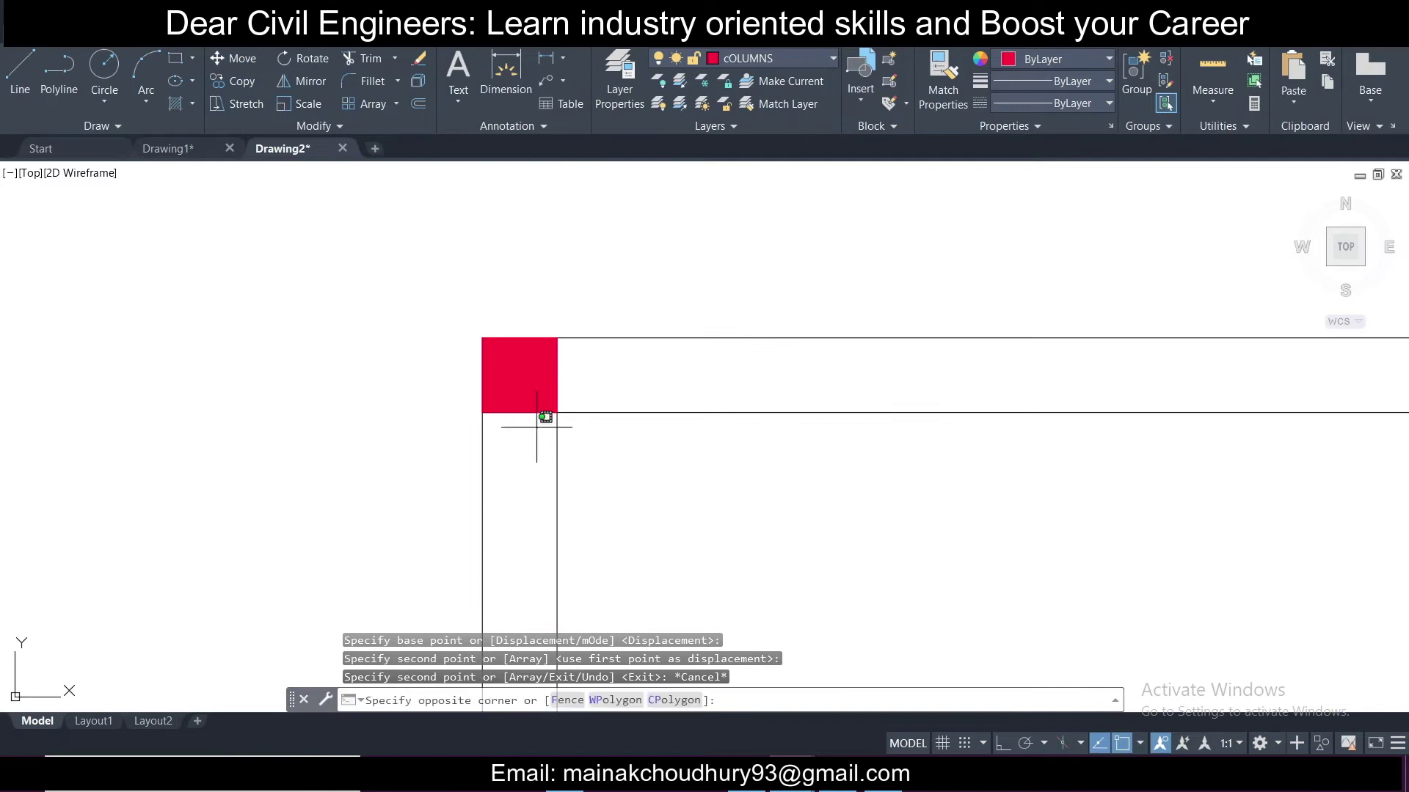
click(463, 335)
click(242, 82)
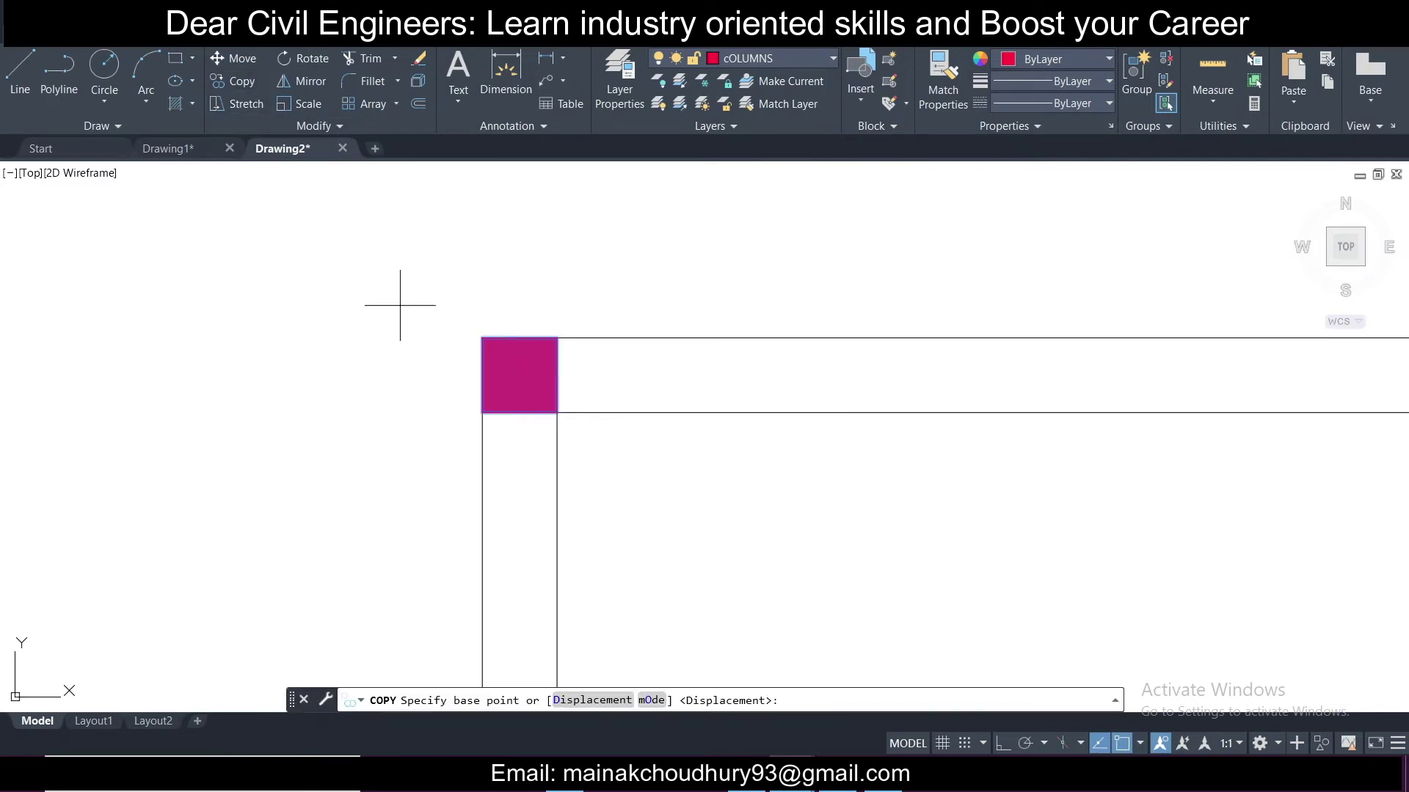
click(482, 413)
scroll(482, 396, down, 3)
scroll(488, 382, down, 4)
scroll(490, 575, up, 6)
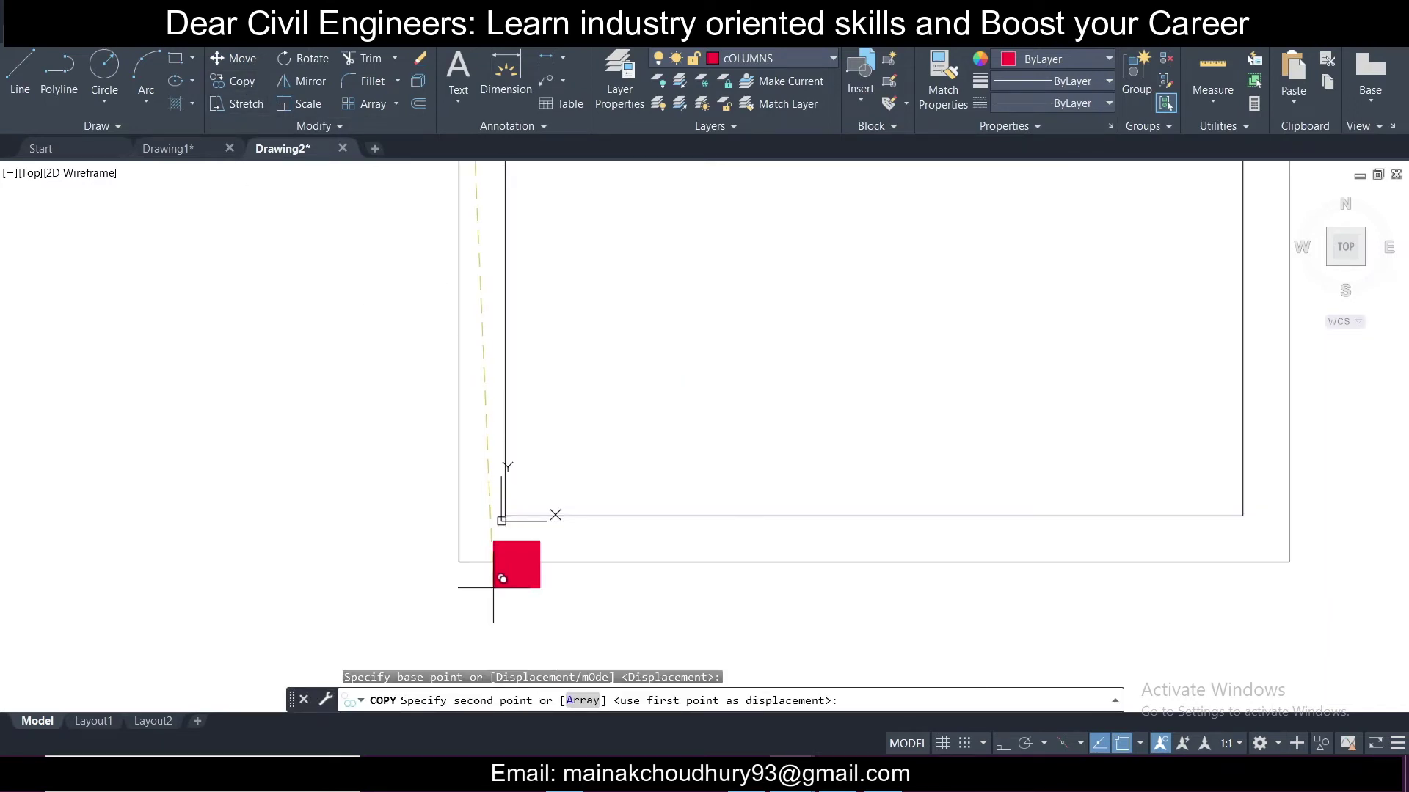
click(468, 553)
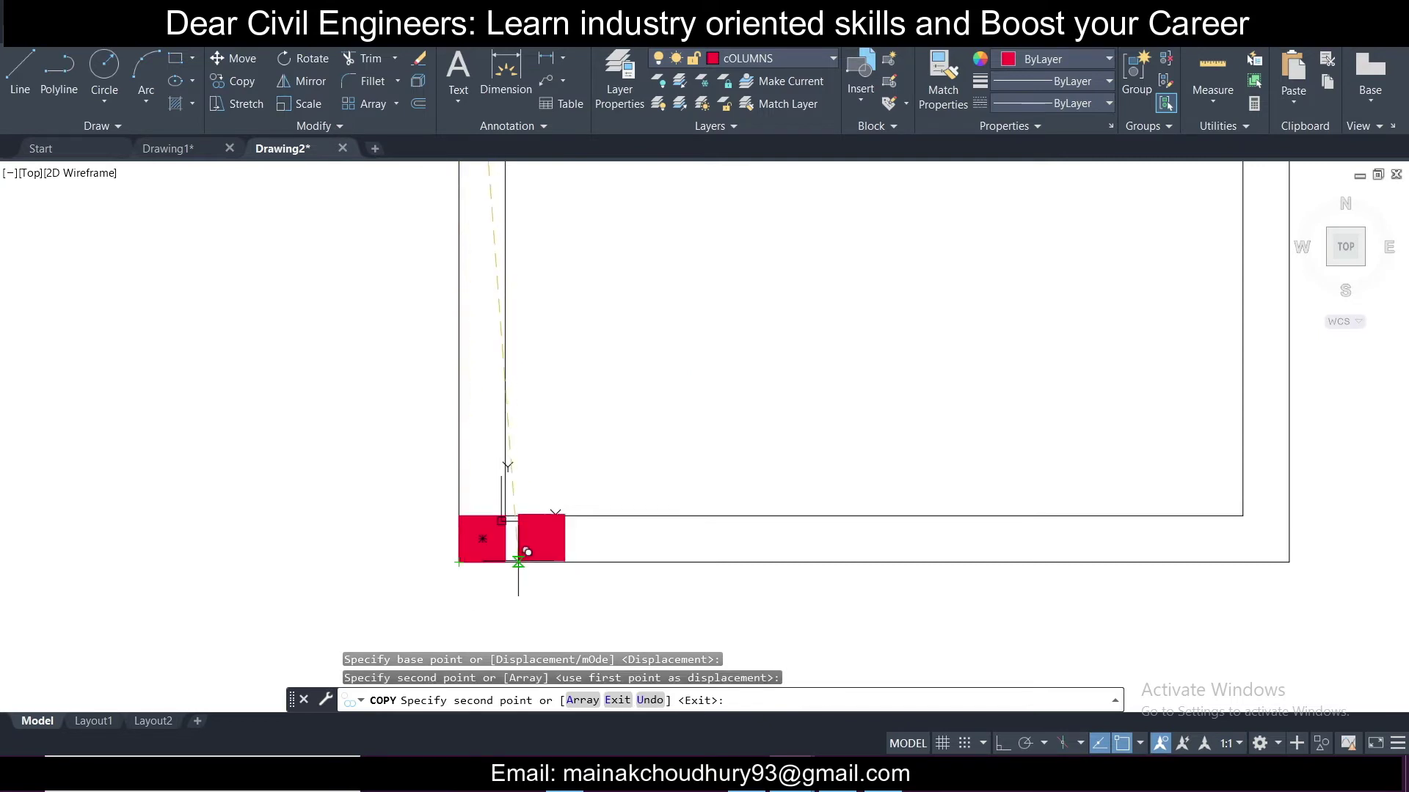
key(Escape)
Copy the bottom-left column from its lower-right vertex to the outer rectangle's bottom-right corner.
click(521, 552)
click(490, 543)
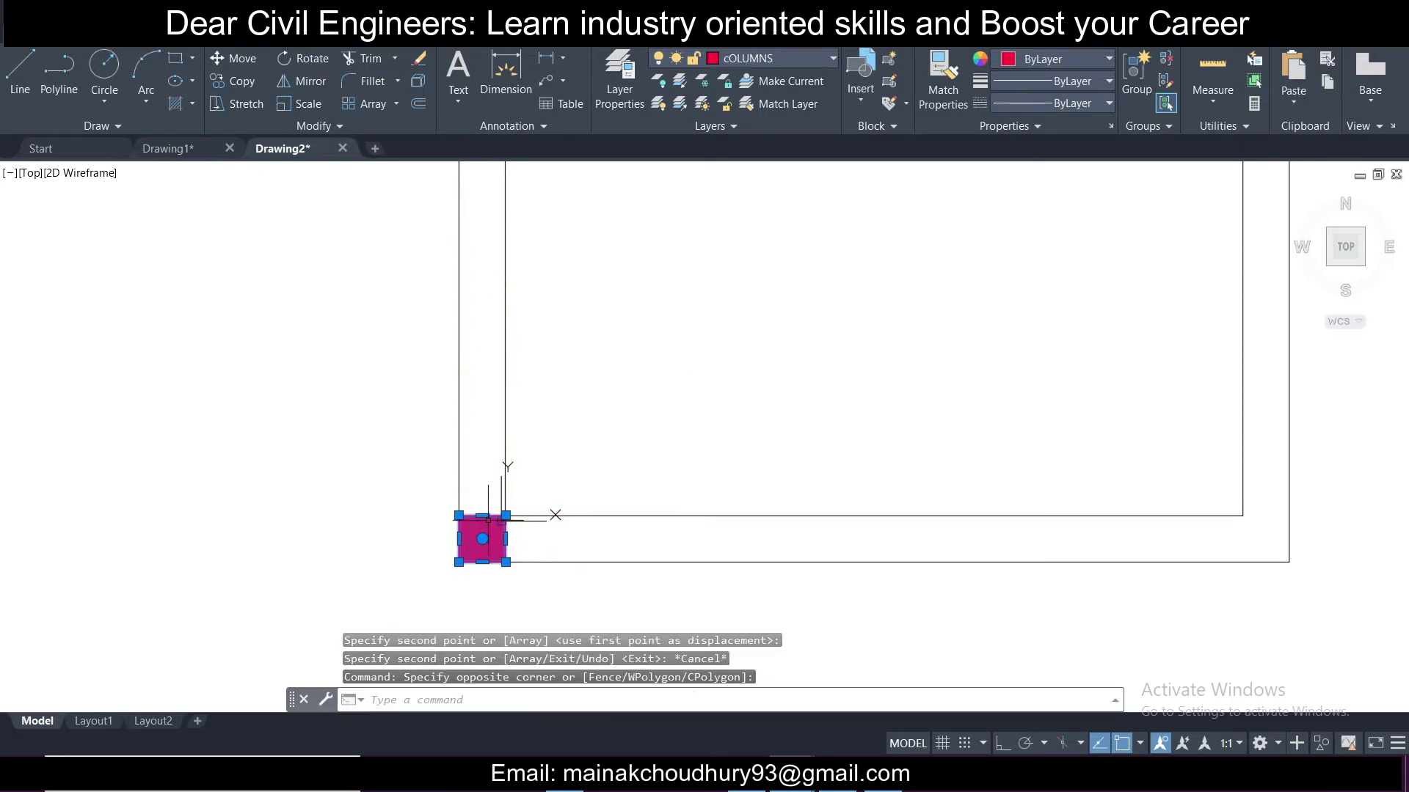
click(236, 82)
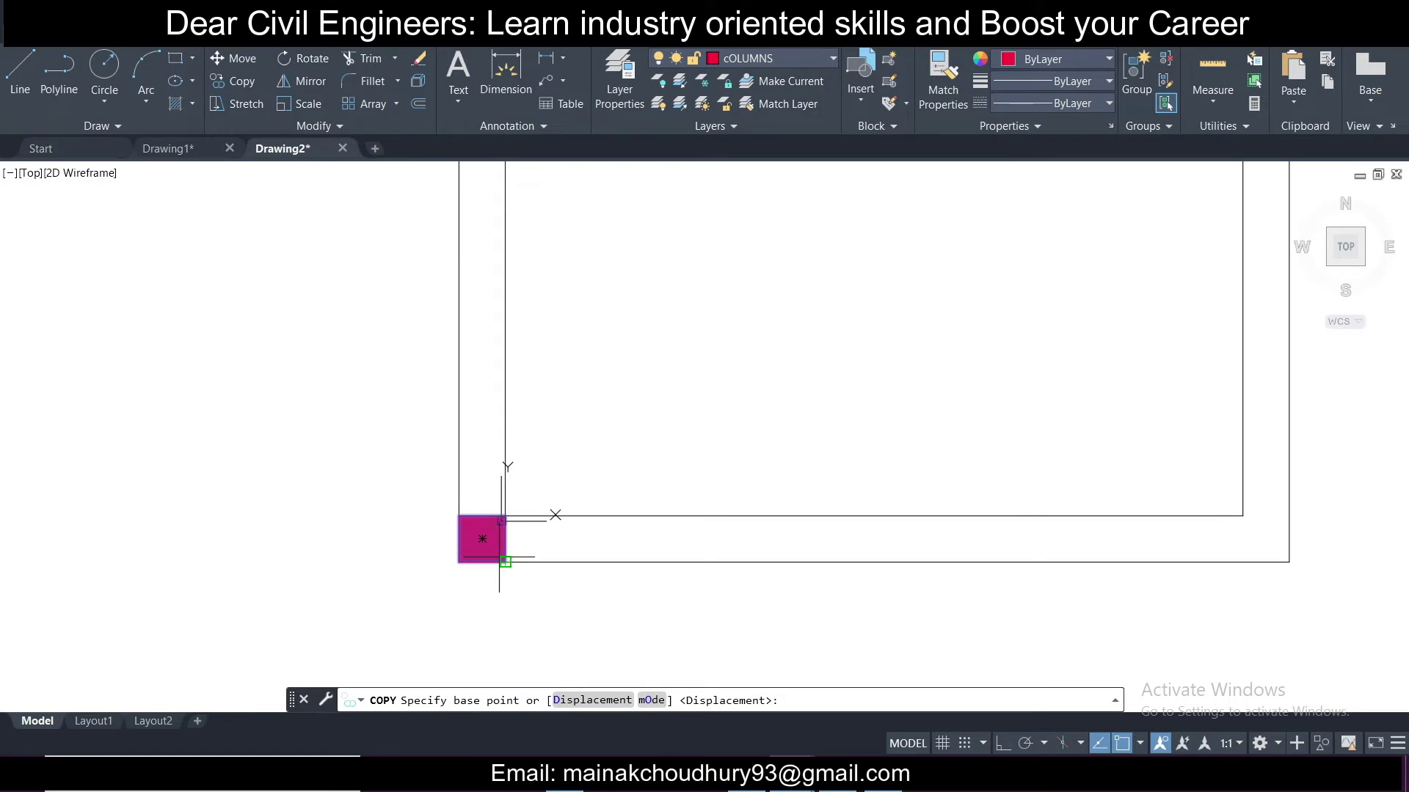
click(505, 562)
click(1289, 561)
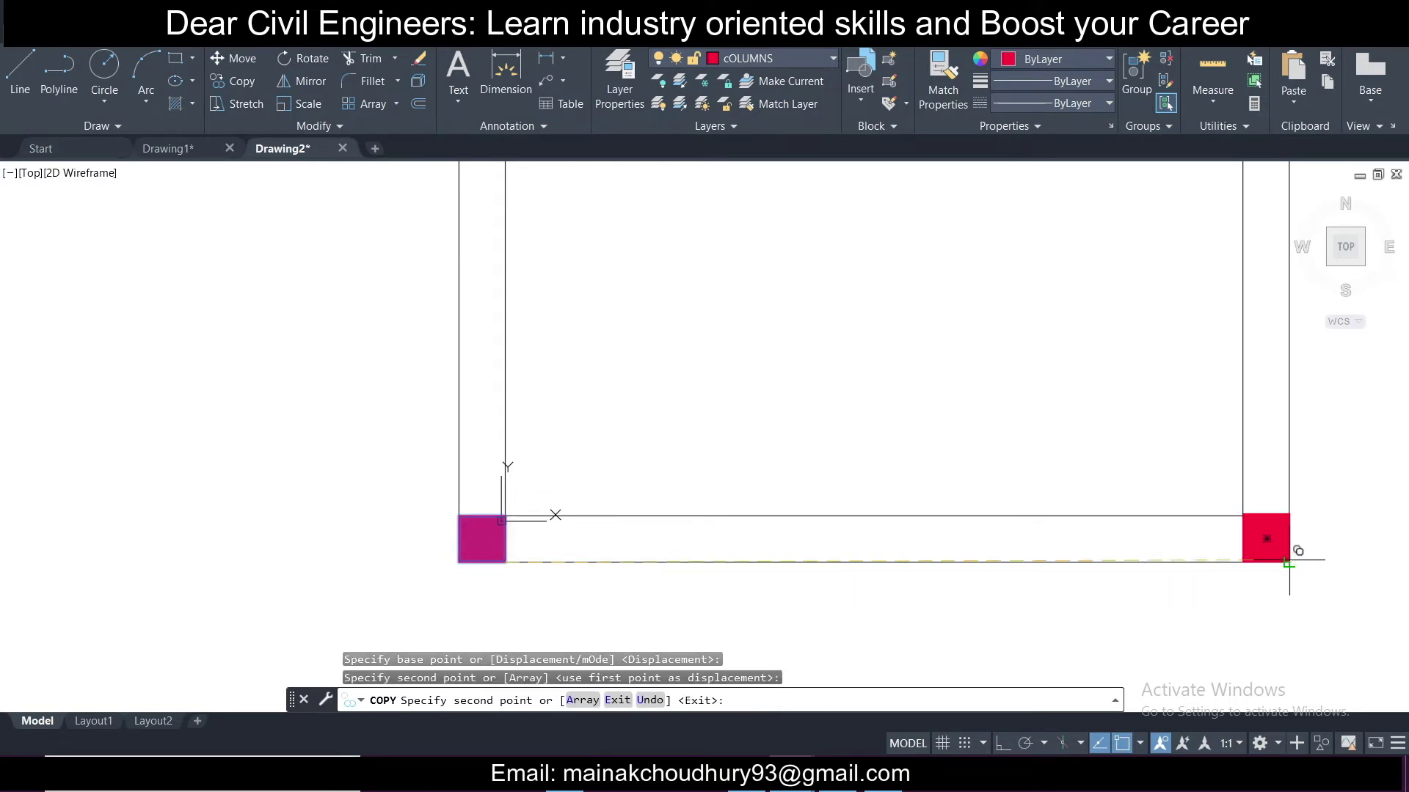
key(Escape)
scroll(604, 456, down, 8)
scroll(575, 389, up, 3)
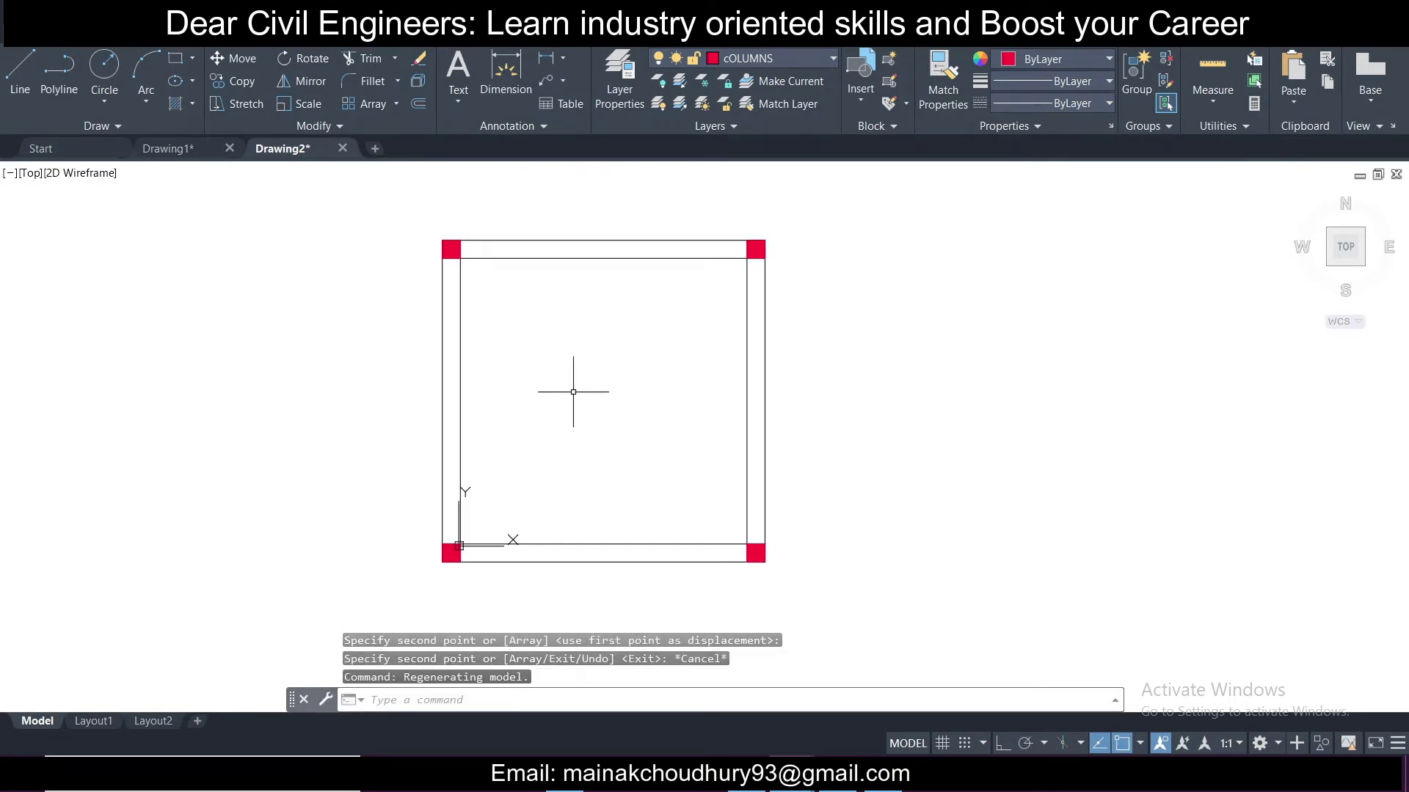
mouse_move(660, 403)
middle_down()
mouse_move(692, 465)
mouse_move(692, 400)
middle_up()
scroll(667, 384, up, 2)
scroll(667, 384, down, 2)
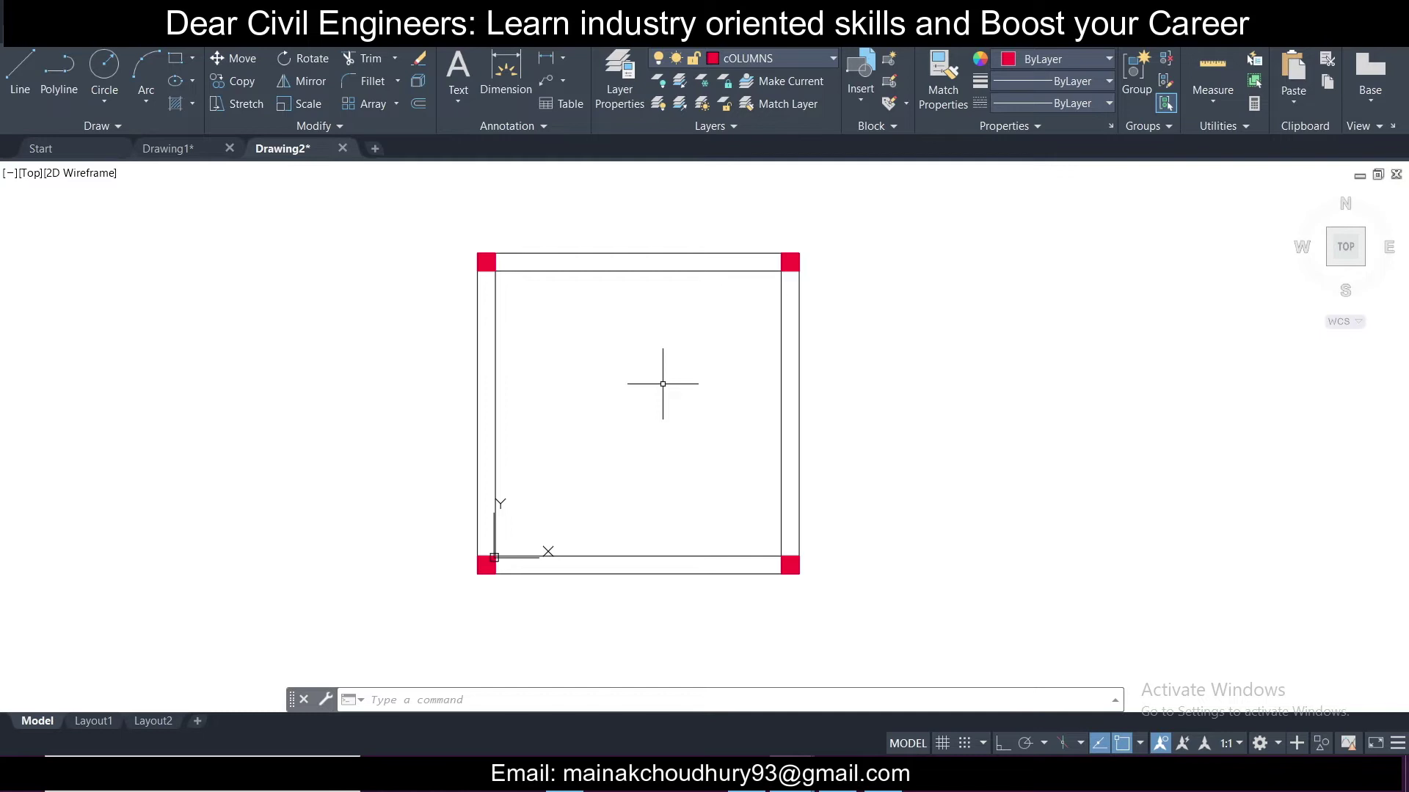
scroll(738, 242, up, 2)
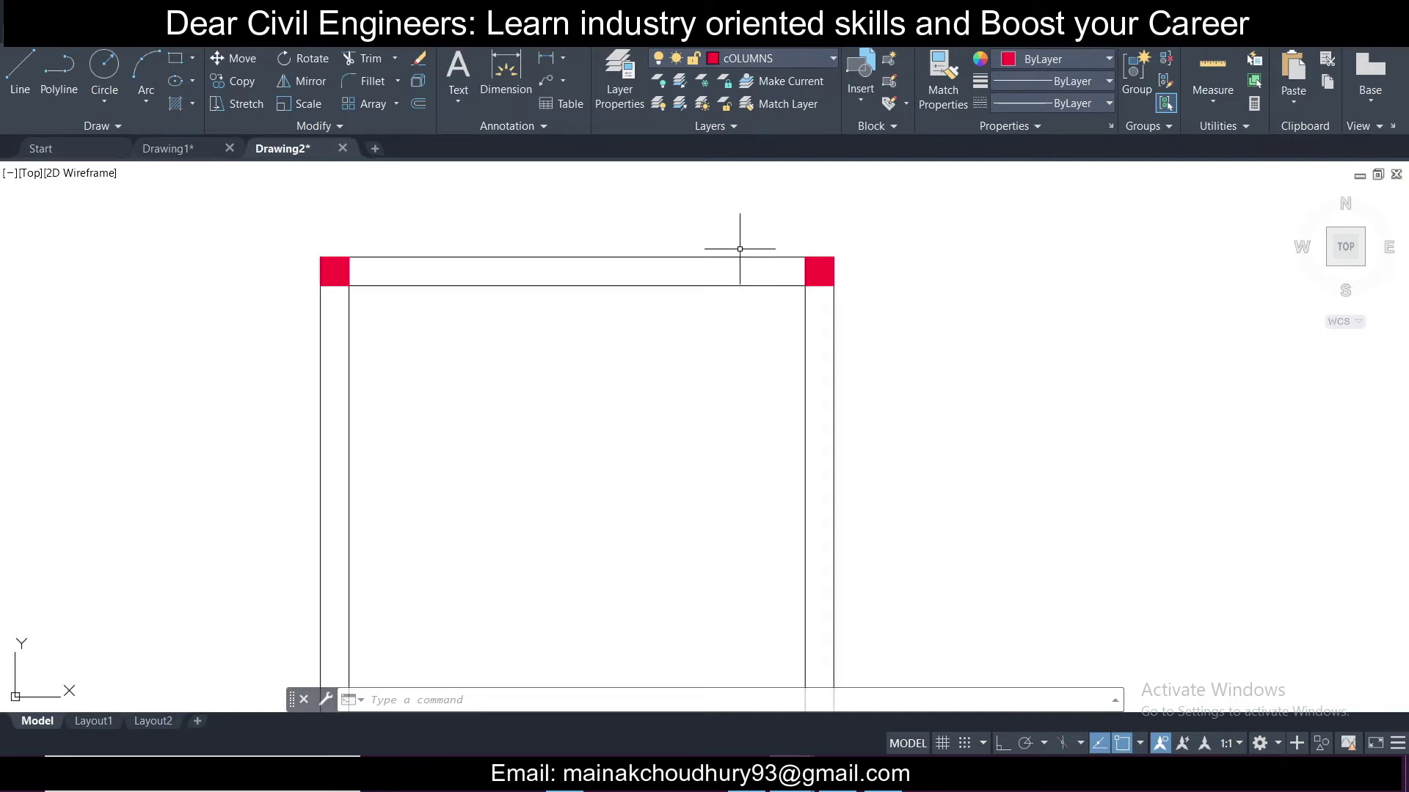
scroll(657, 246, down, 2)
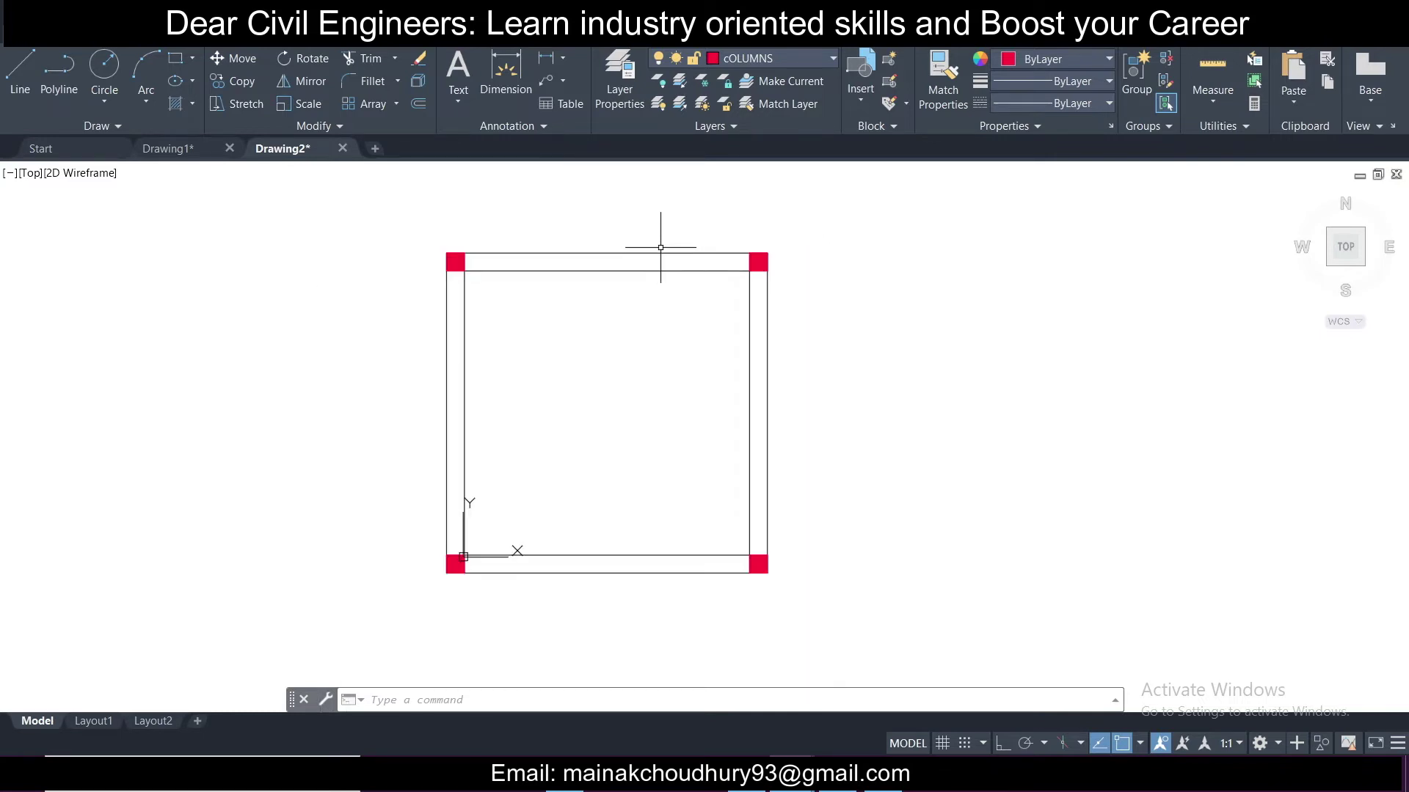
scroll(679, 423, up, 2)
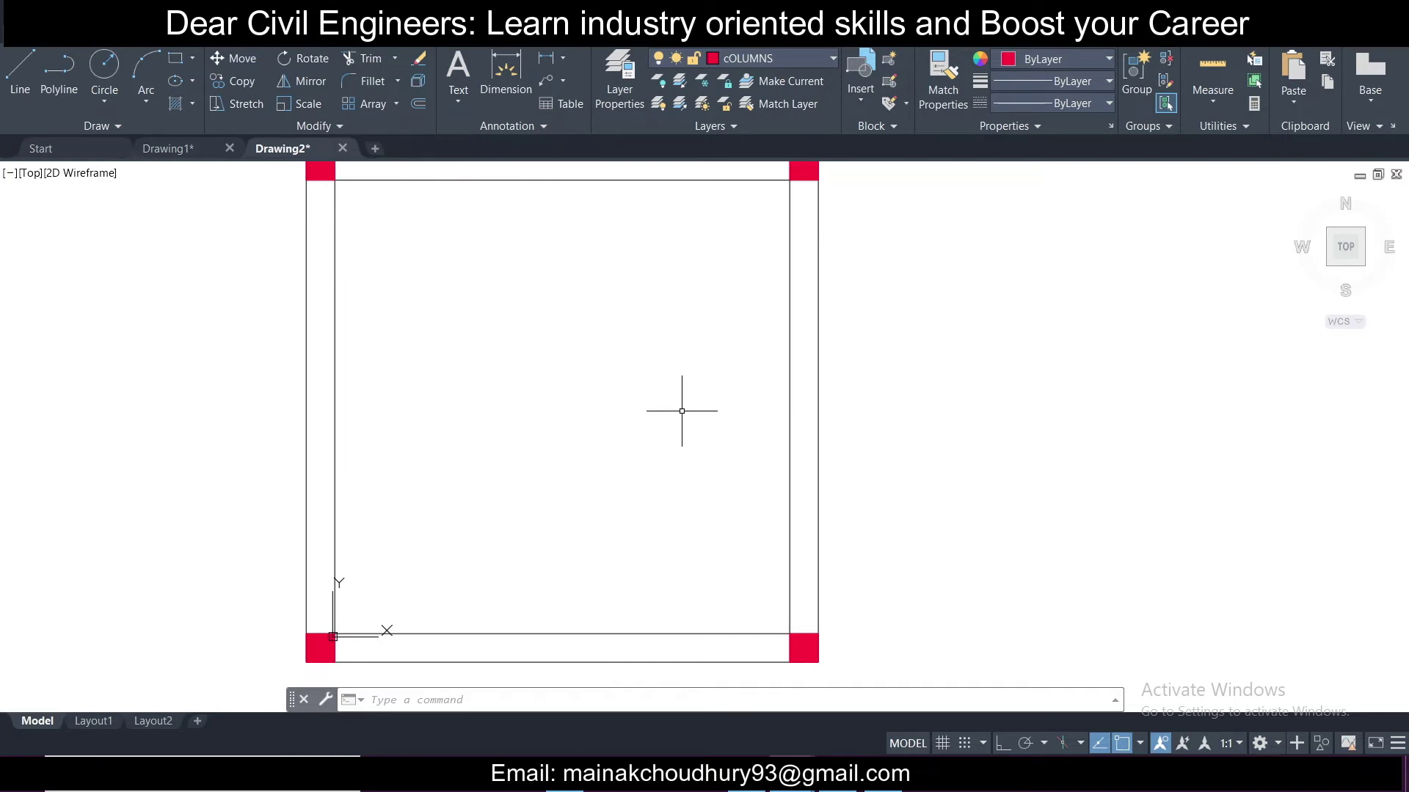
scroll(682, 411, down, 2)
middle_drag(645, 321, 663, 364)
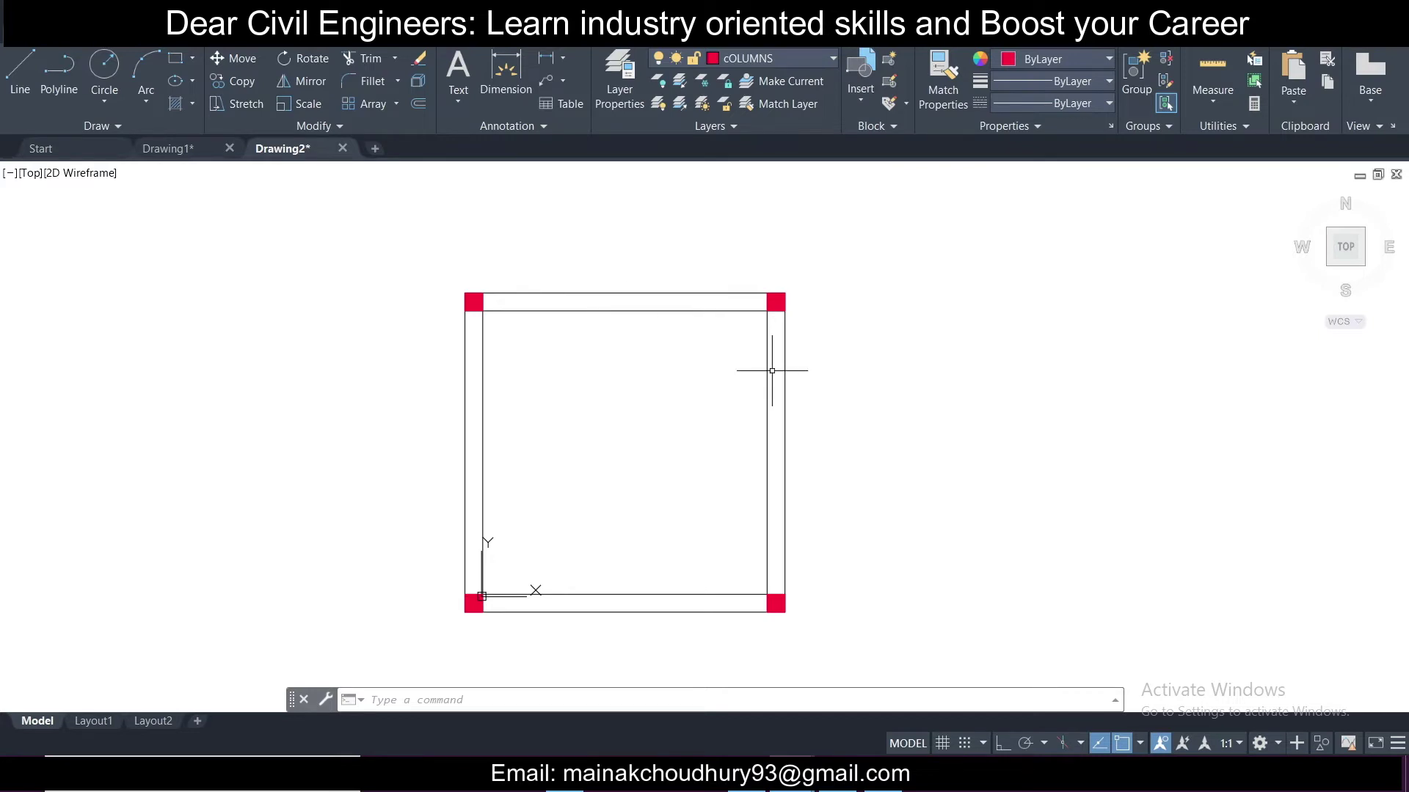
scroll(650, 279, up, 2)
scroll(618, 307, down, 2)
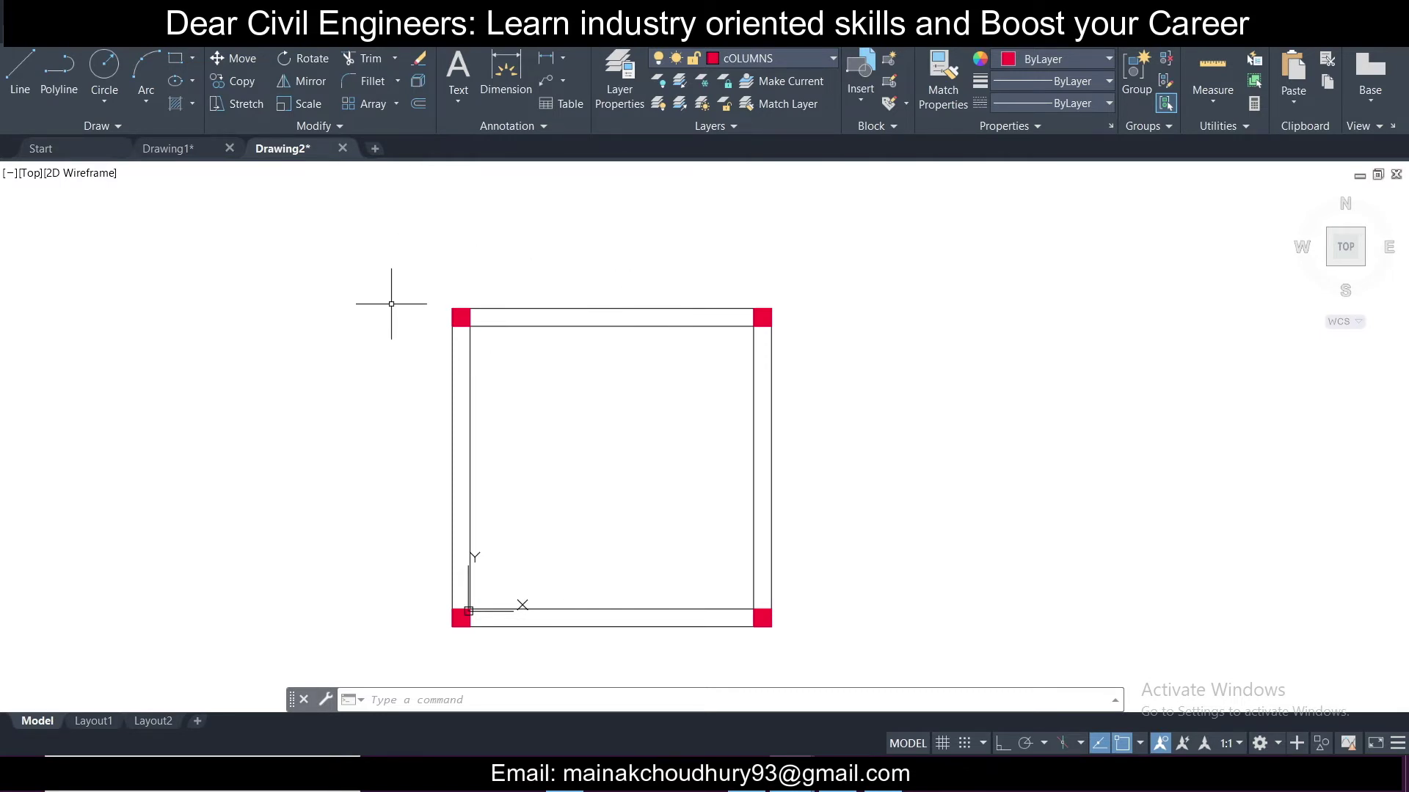
Create a new layer named CL with the grey colour index 252 and close the layer manager.
click(614, 86)
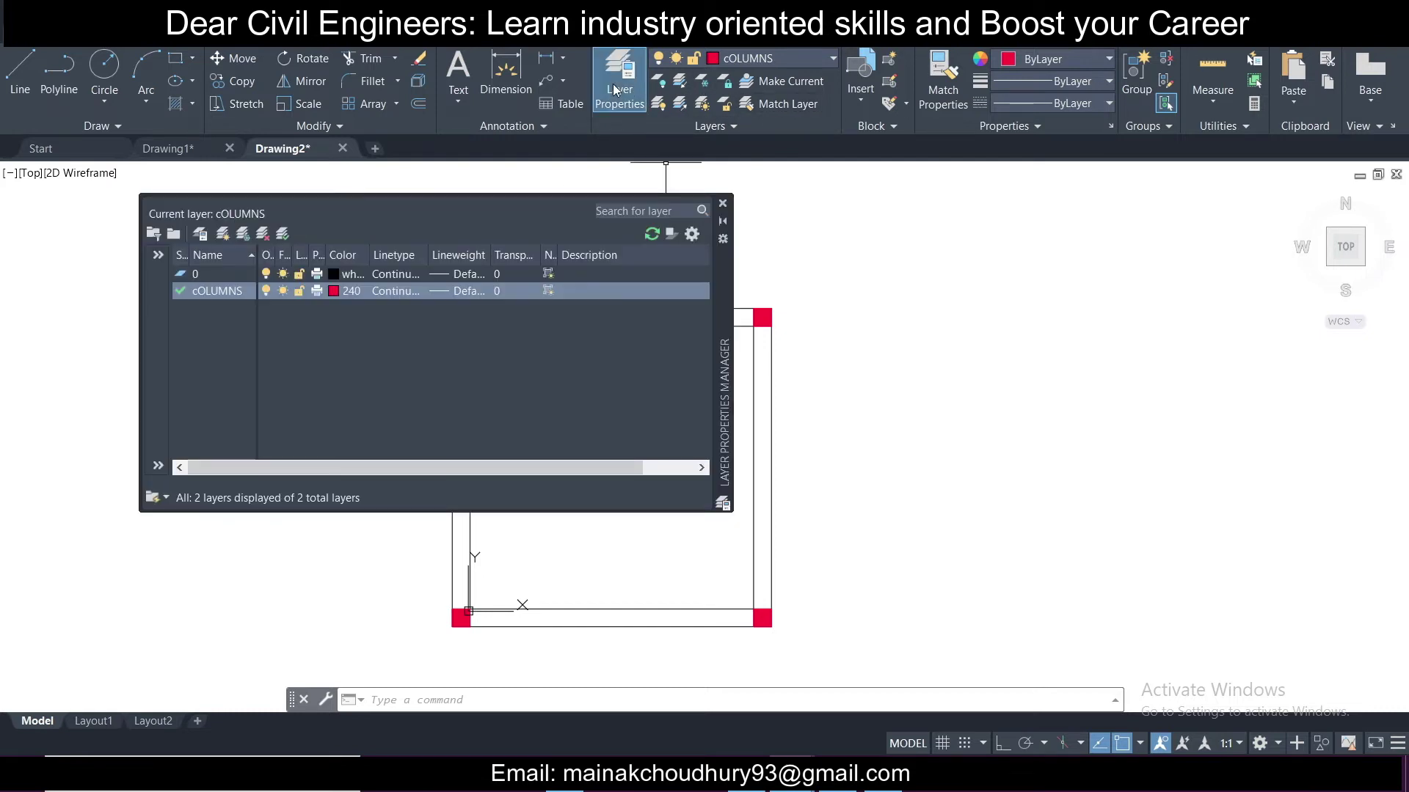
click(223, 235)
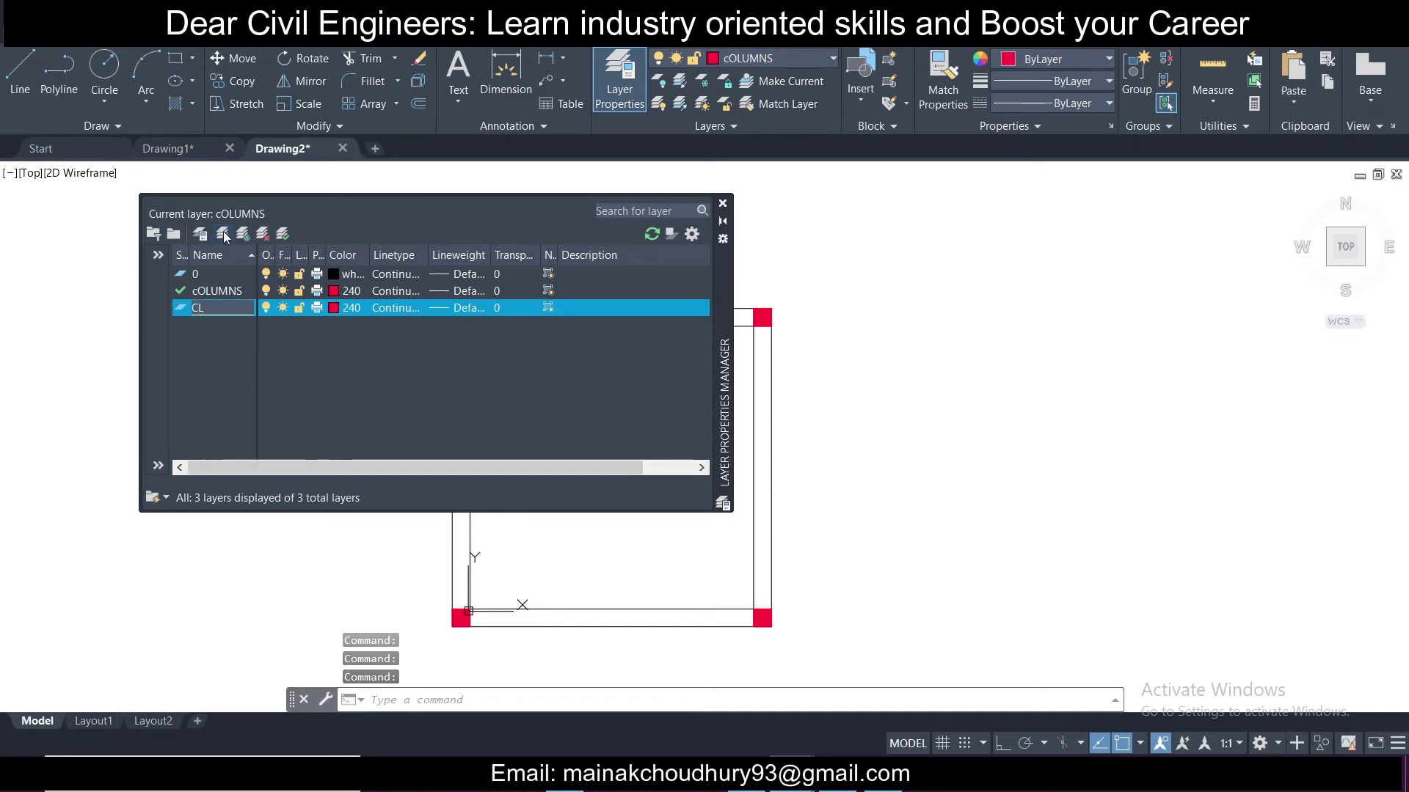
click(336, 307)
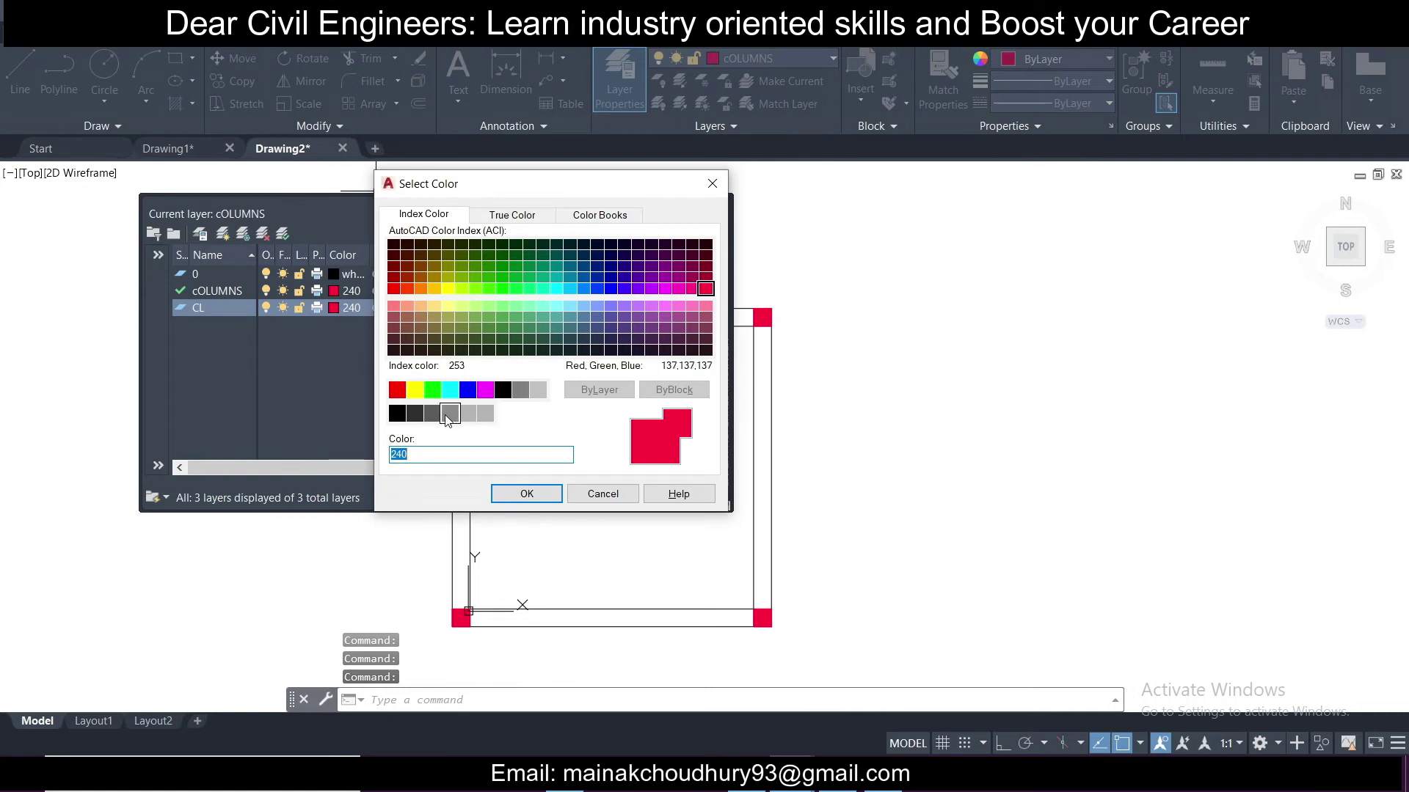
click(433, 413)
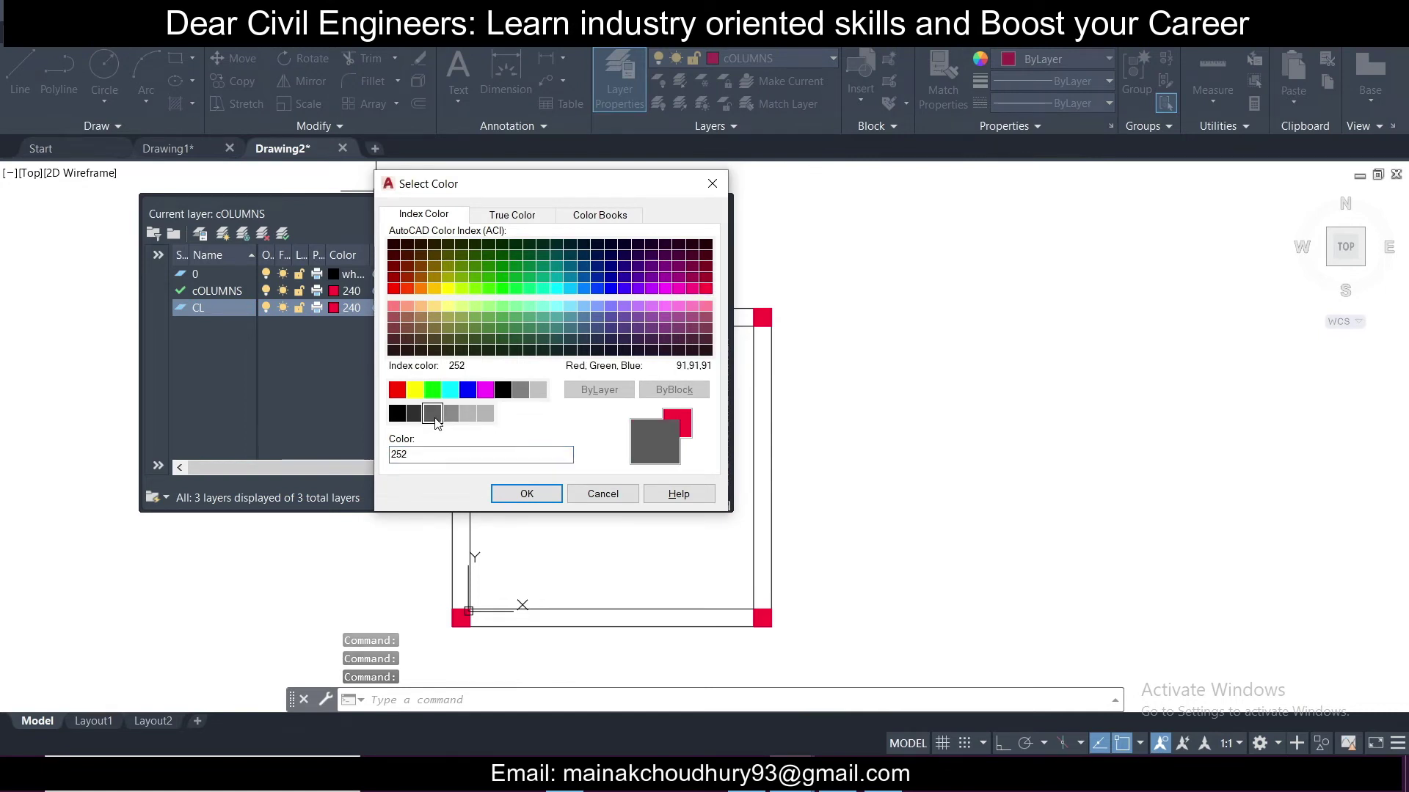
click(514, 493)
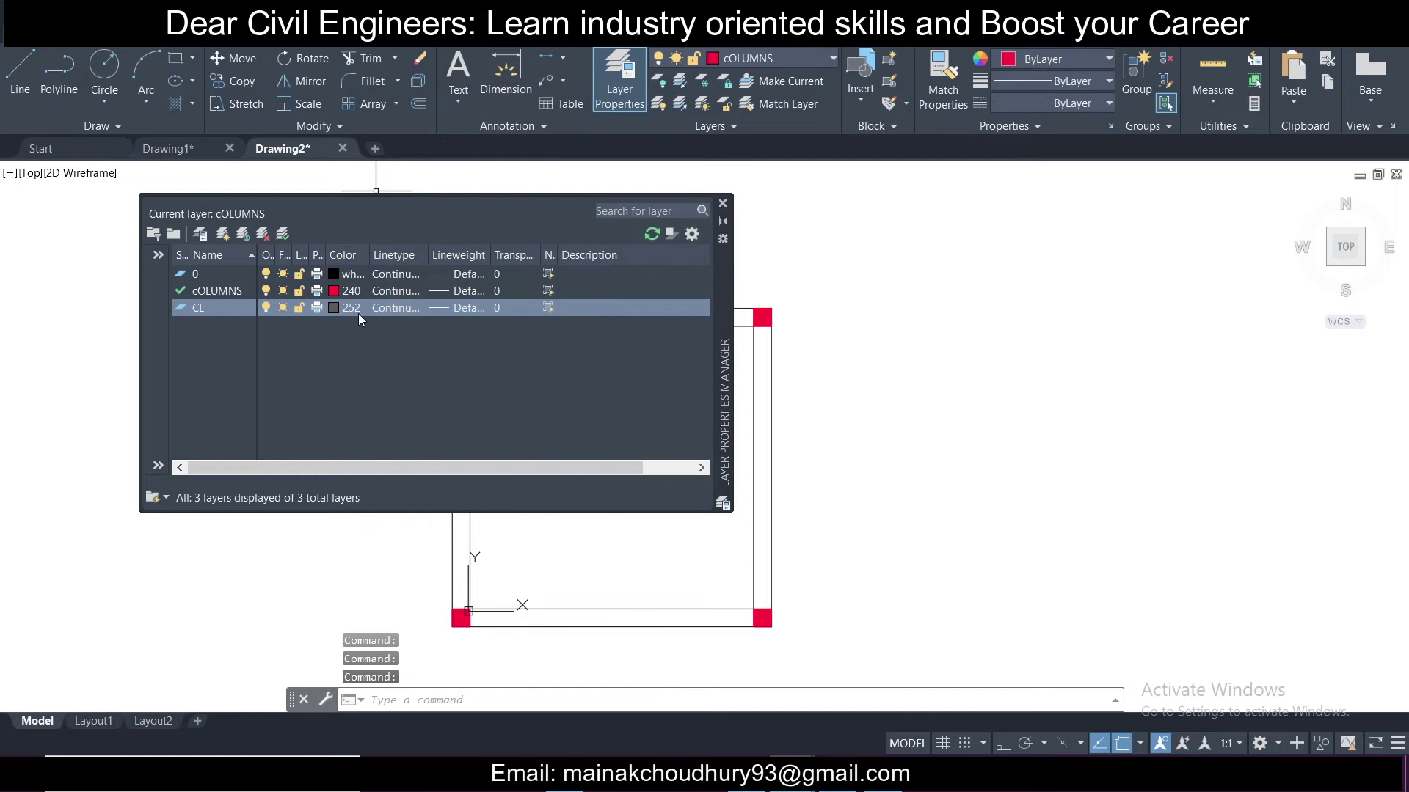
click(722, 204)
Make CL the current layer.
click(787, 55)
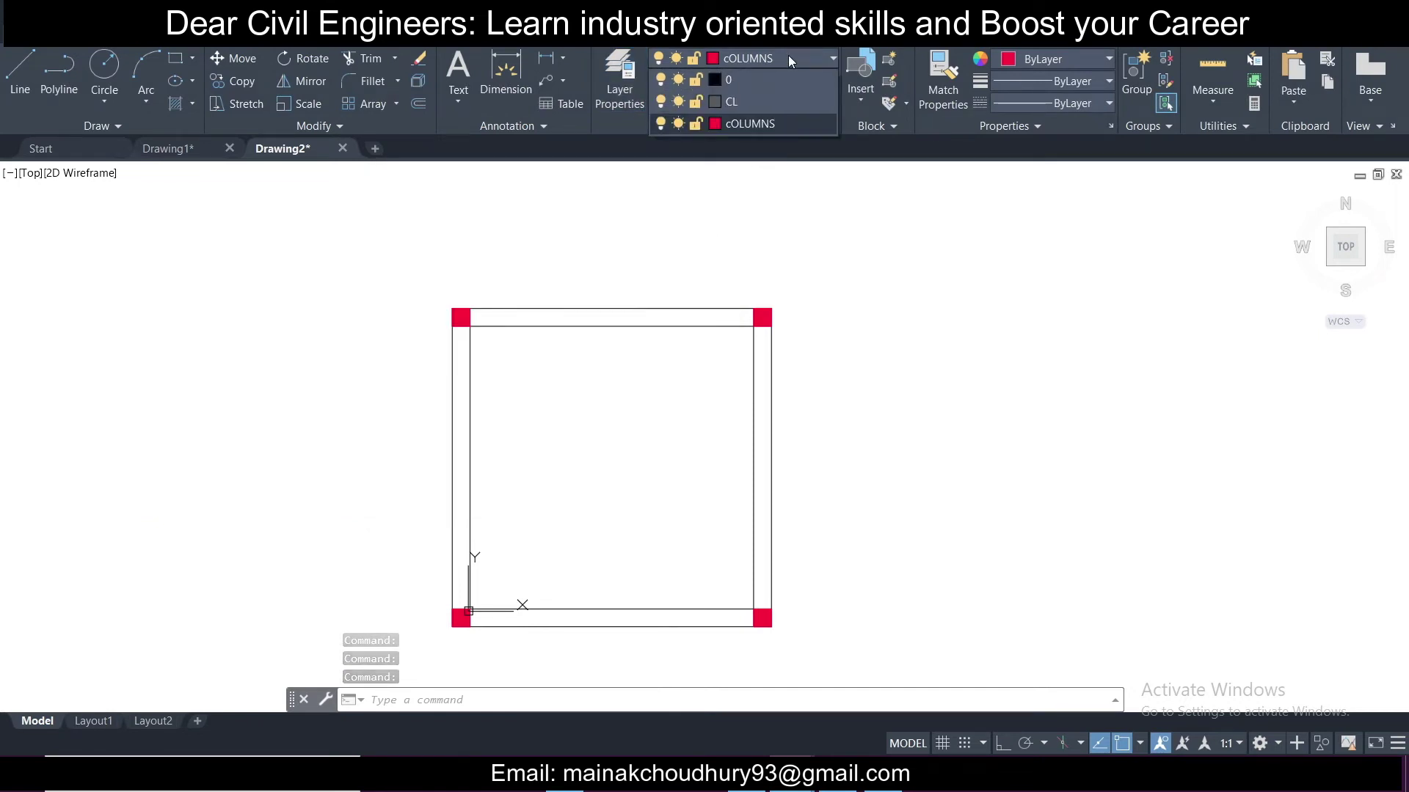
click(762, 101)
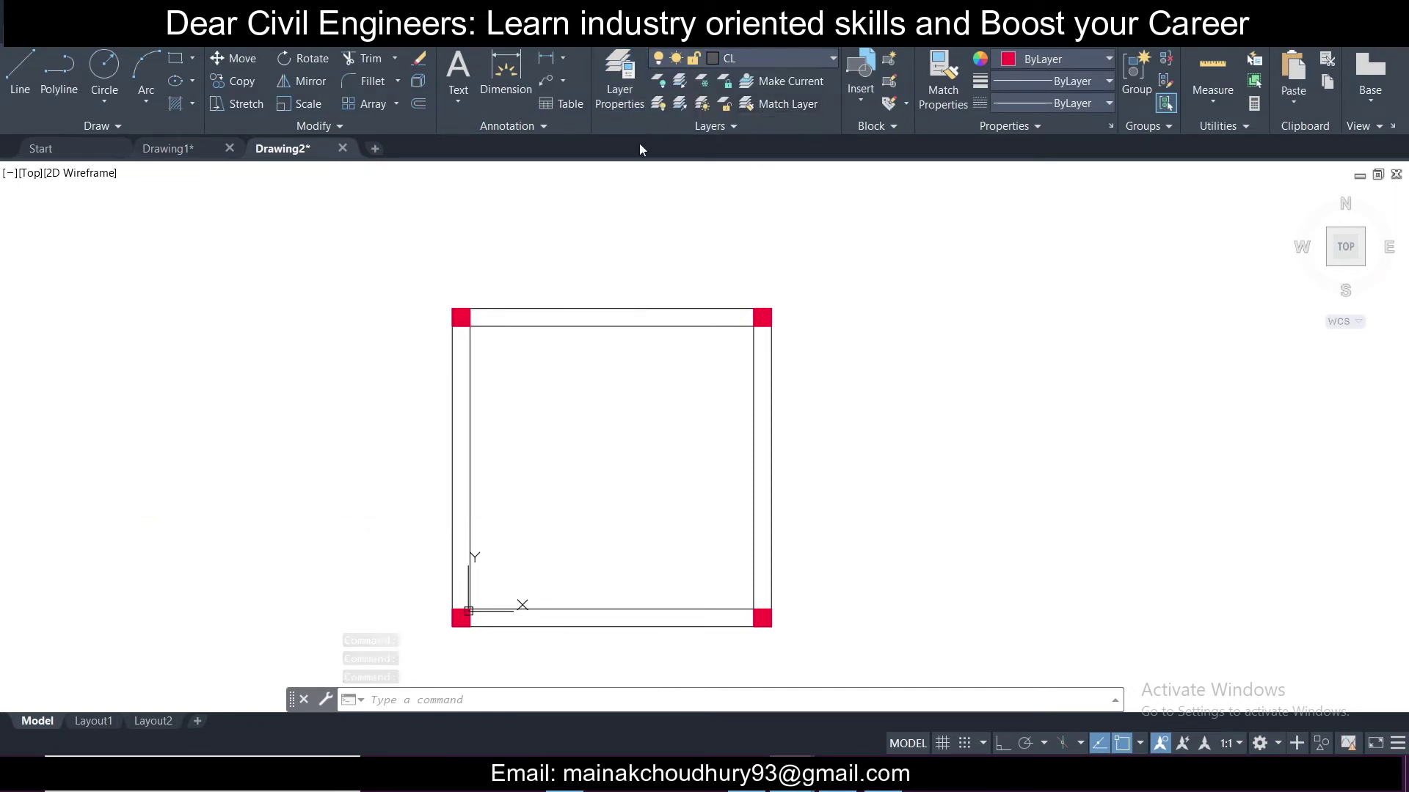
click(20, 67)
scroll(444, 273, up, 6)
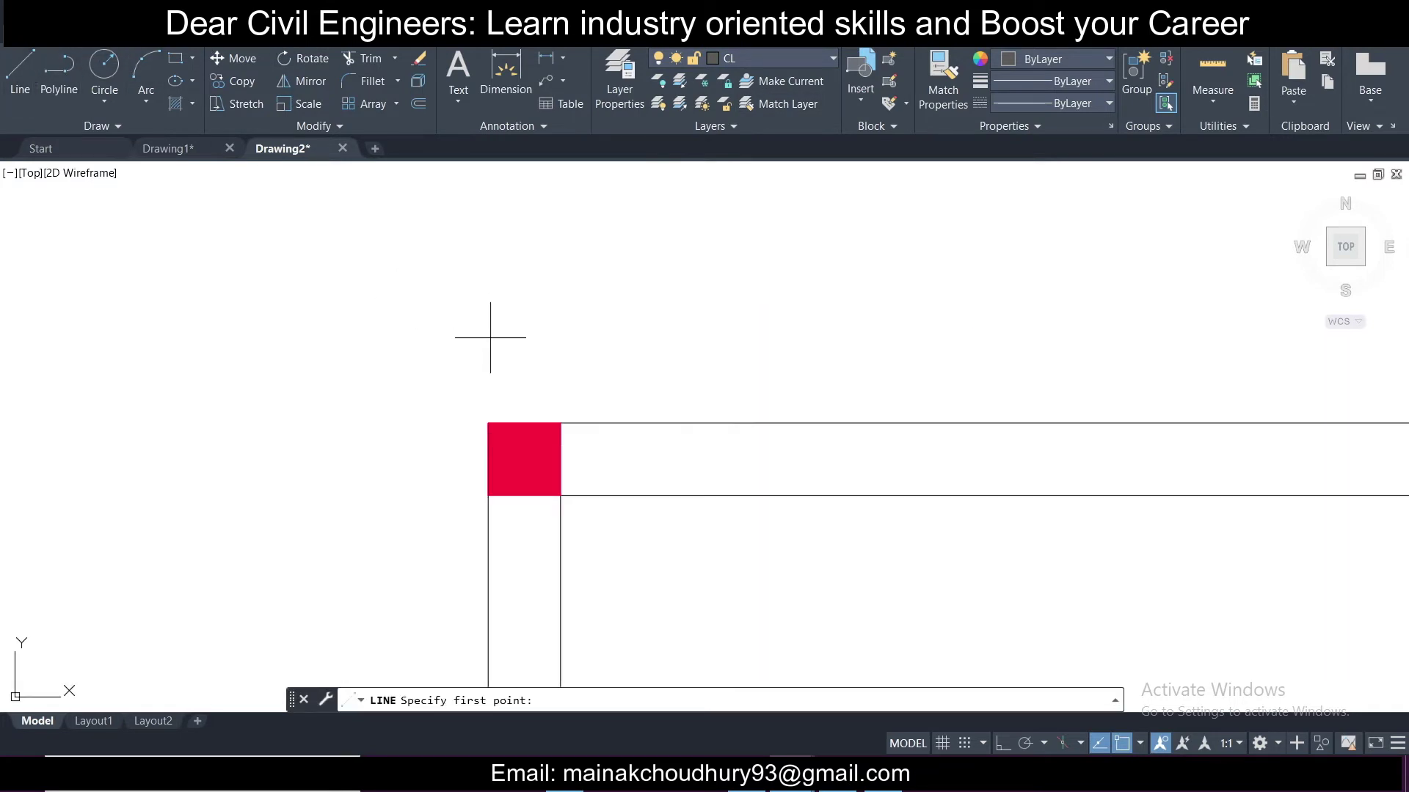
click(524, 403)
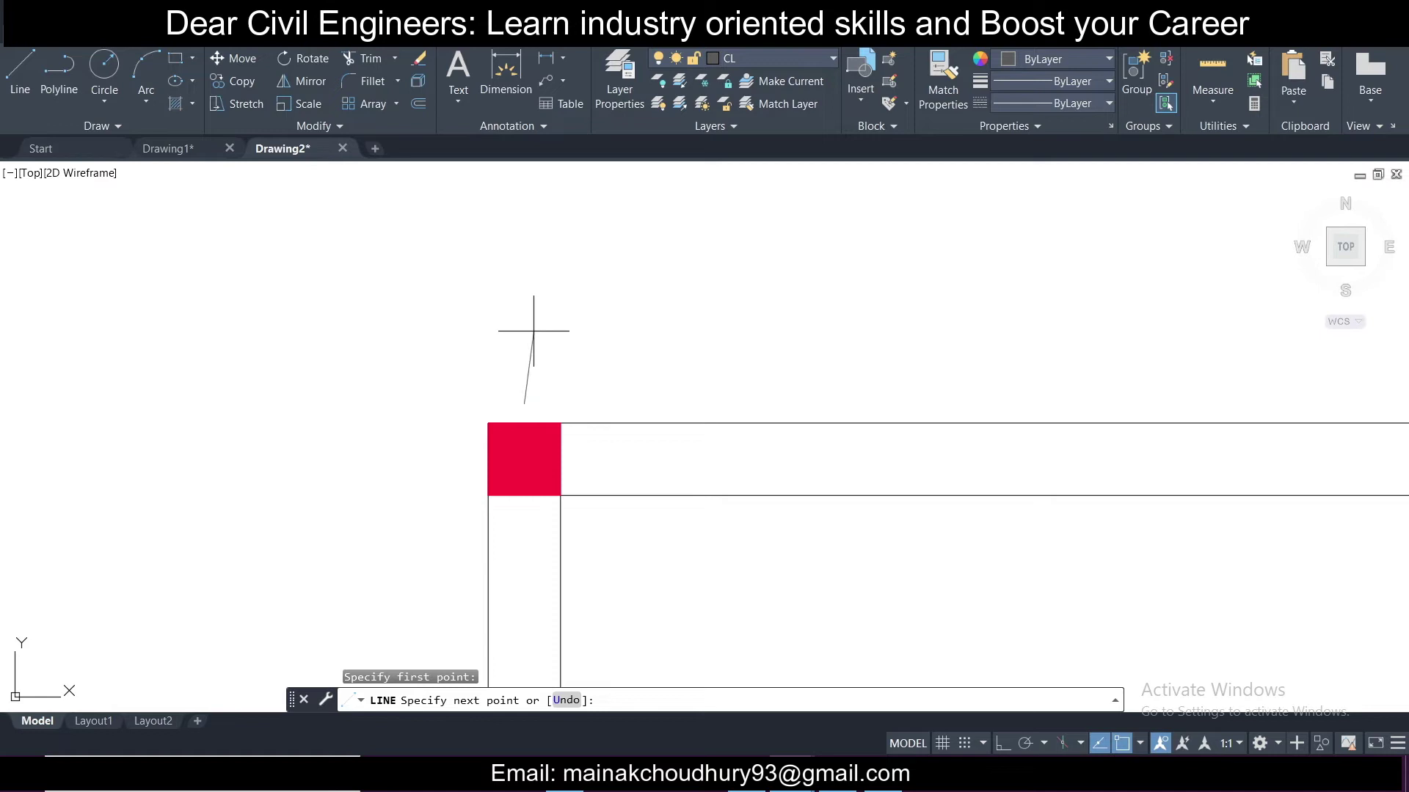
key(Escape)
Draw a vertical line upward from the midpoint of the top-left column's top edge.
key(space)
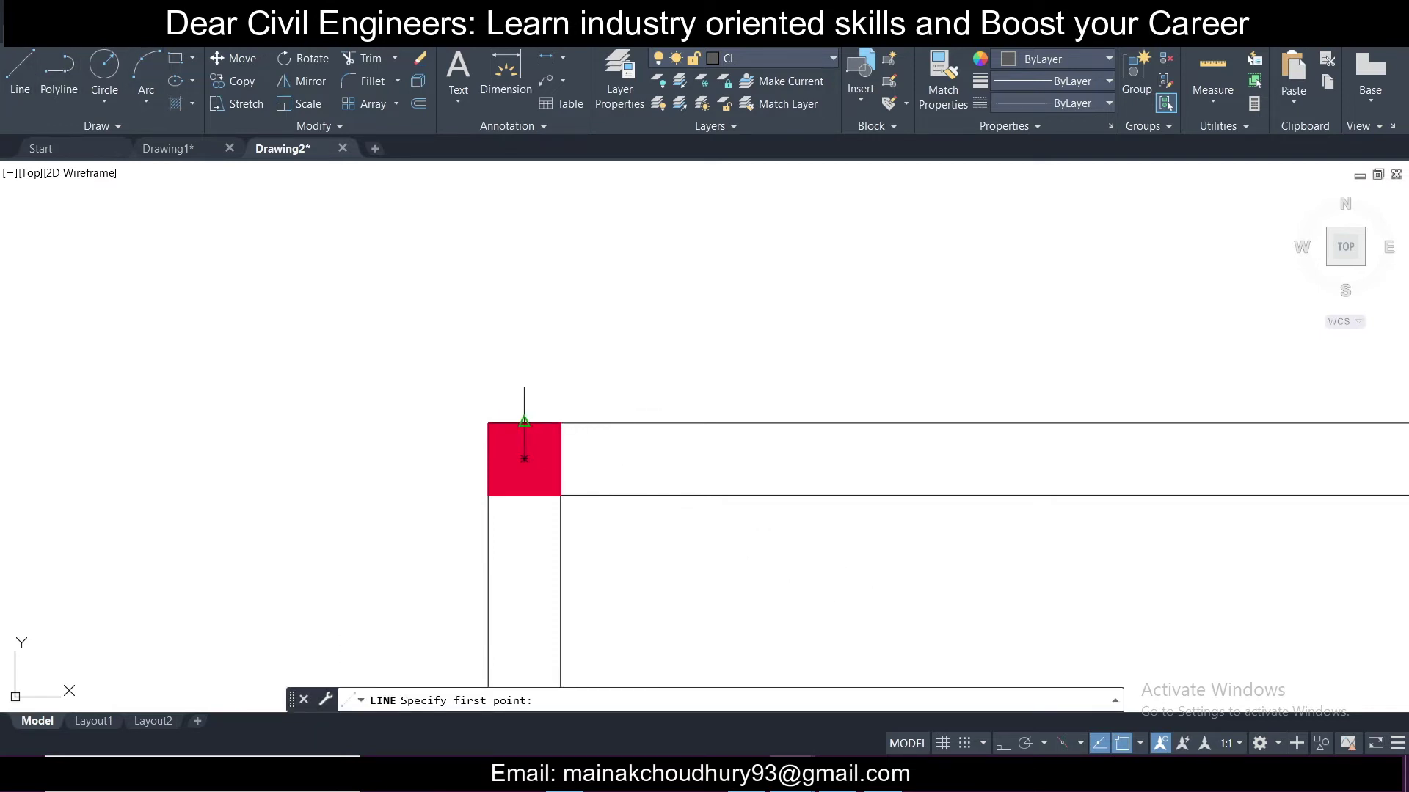
click(524, 424)
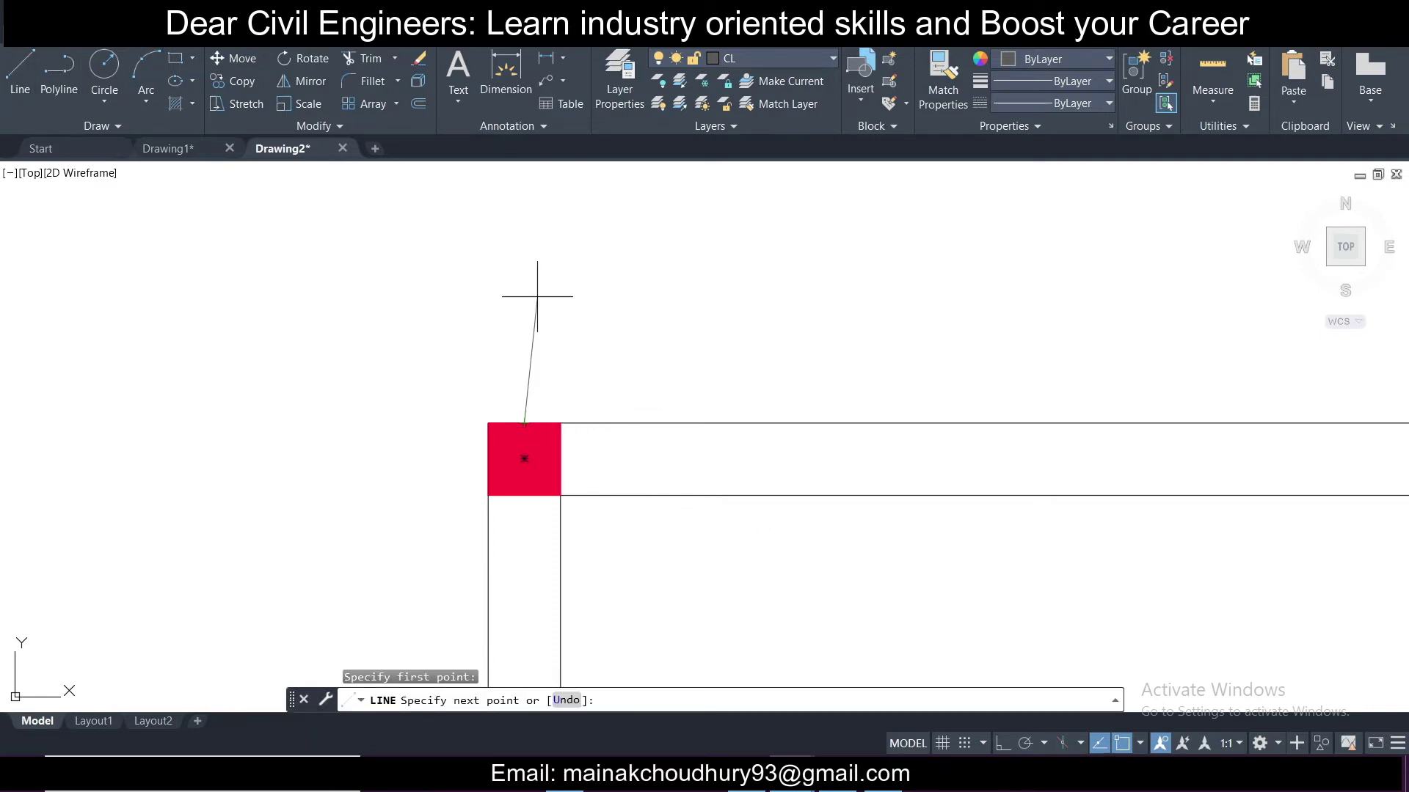
click(535, 240)
key(Escape)
Stretch the vertical line's lower end straight down past the bottom-left column, with Ortho mode on.
click(581, 341)
click(363, 248)
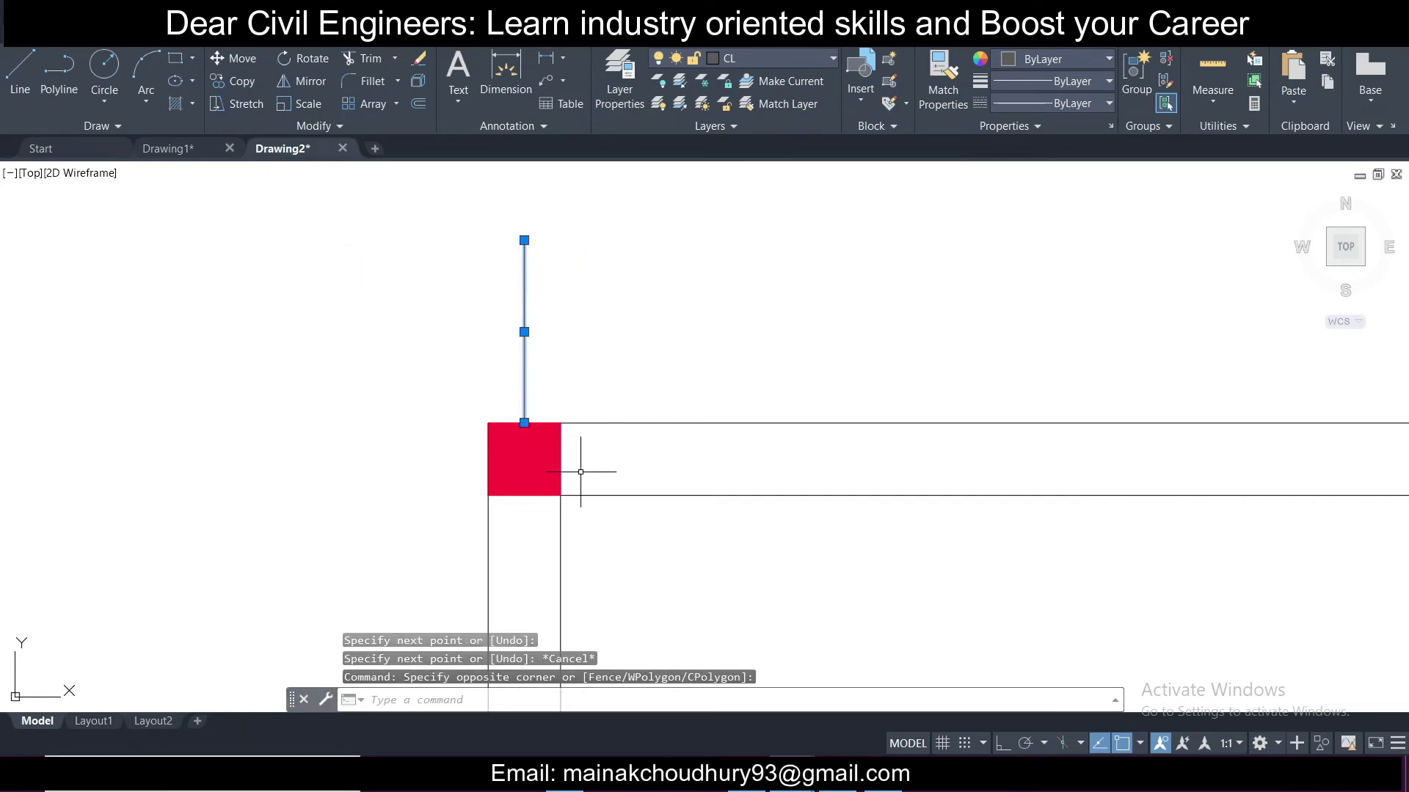
click(524, 424)
scroll(524, 423, down, 8)
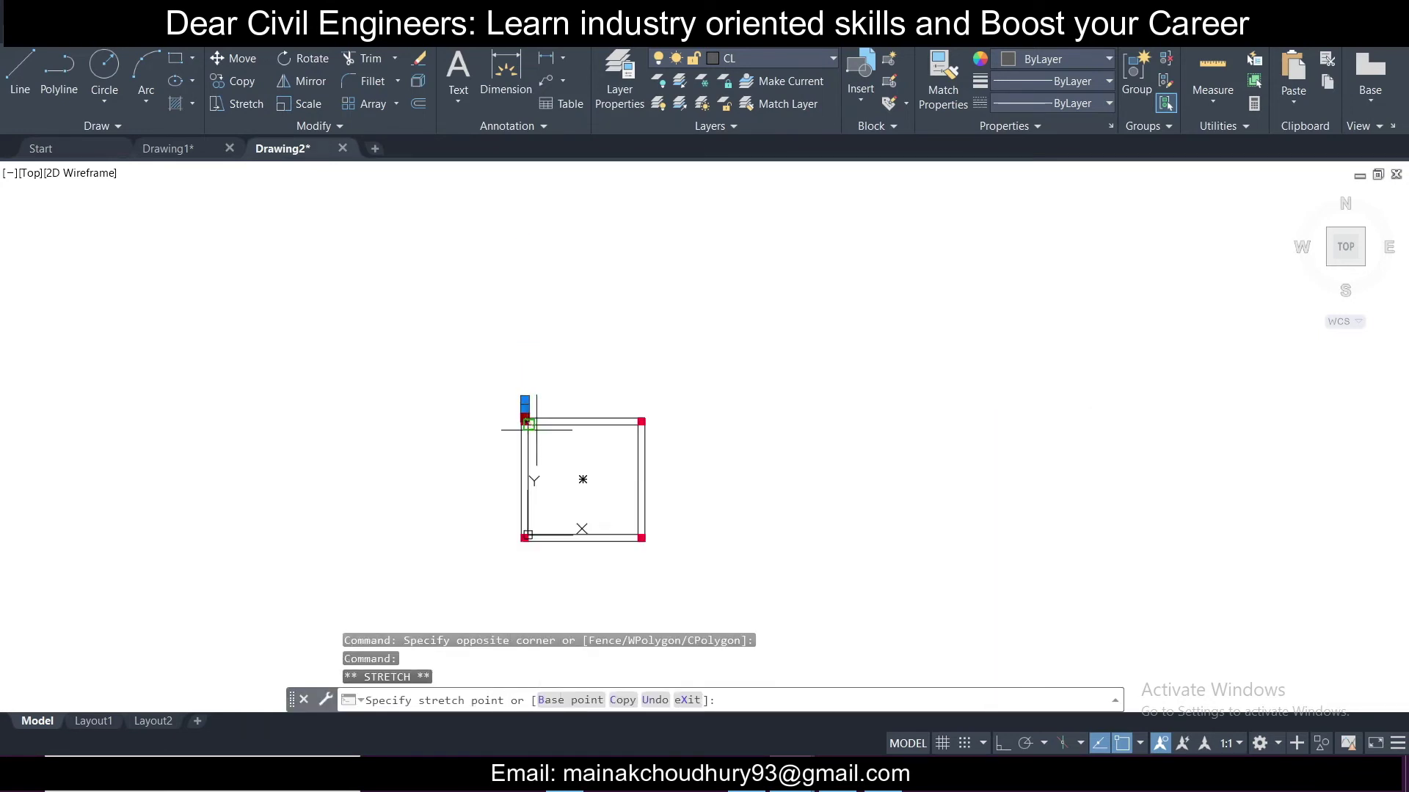
scroll(529, 567, up, 8)
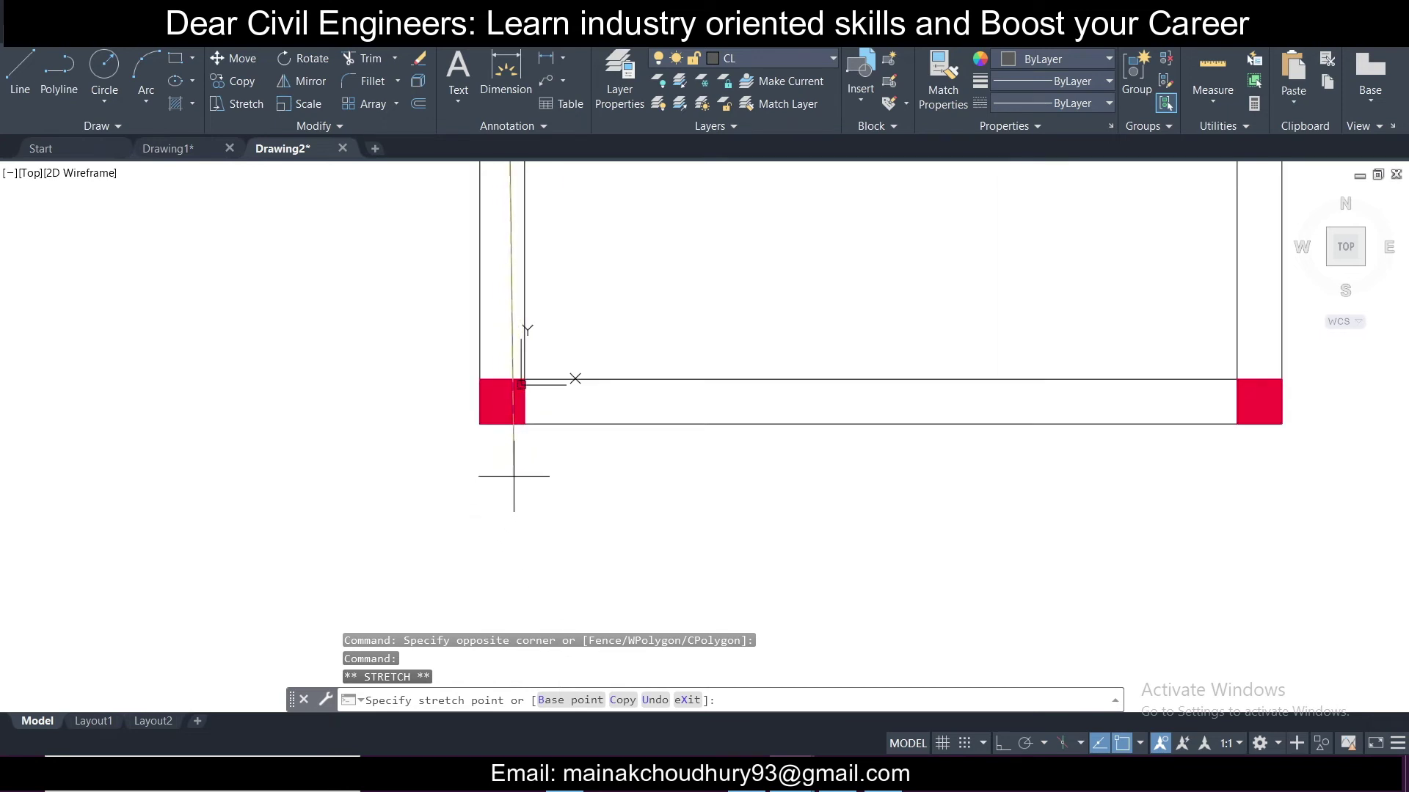
click(1005, 743)
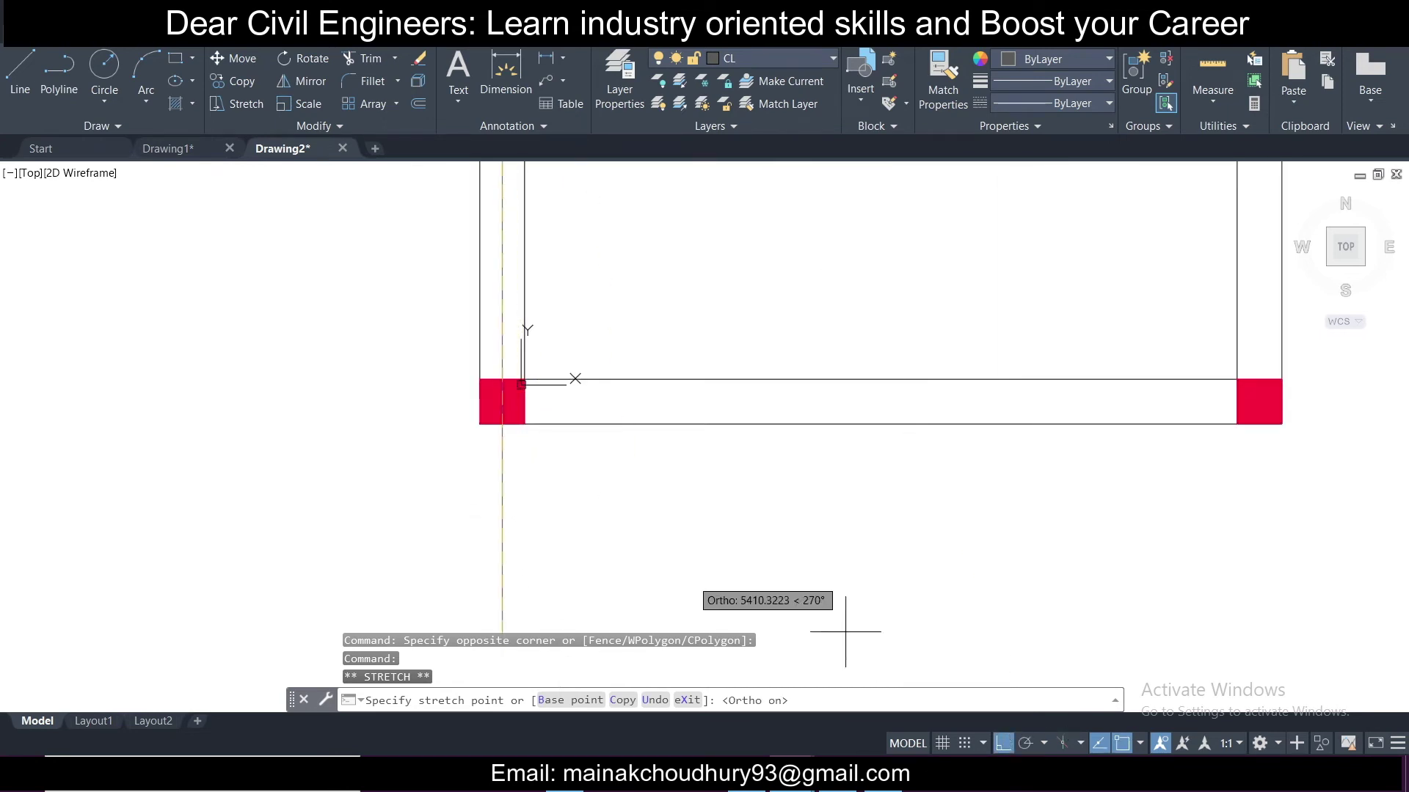
click(541, 546)
key(Escape)
Copy the vertical centre line from the bottom-left column's bottom-edge midpoint to the bottom-right column's bottom-edge midpoint.
click(603, 534)
click(359, 481)
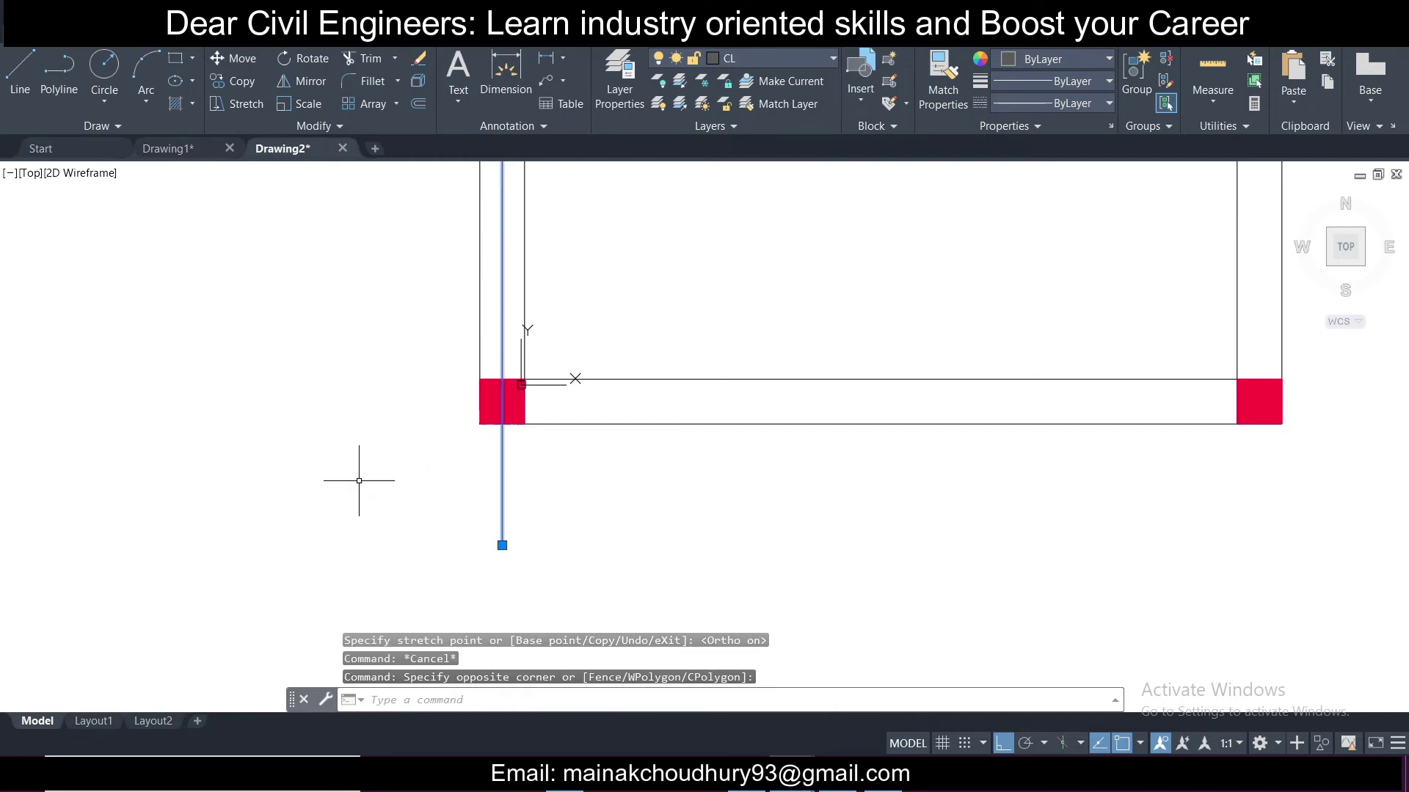
click(245, 82)
click(501, 424)
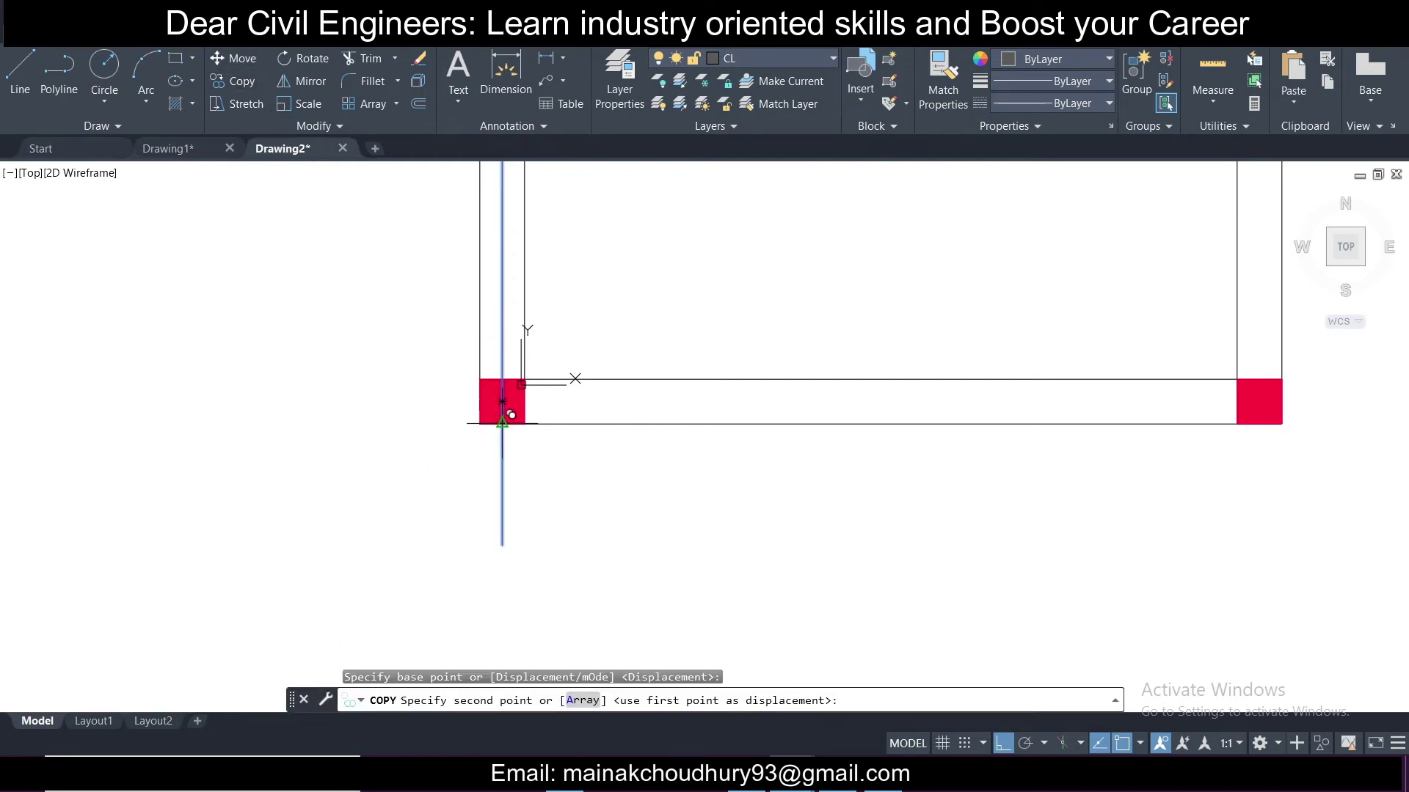
click(1259, 423)
key(Escape)
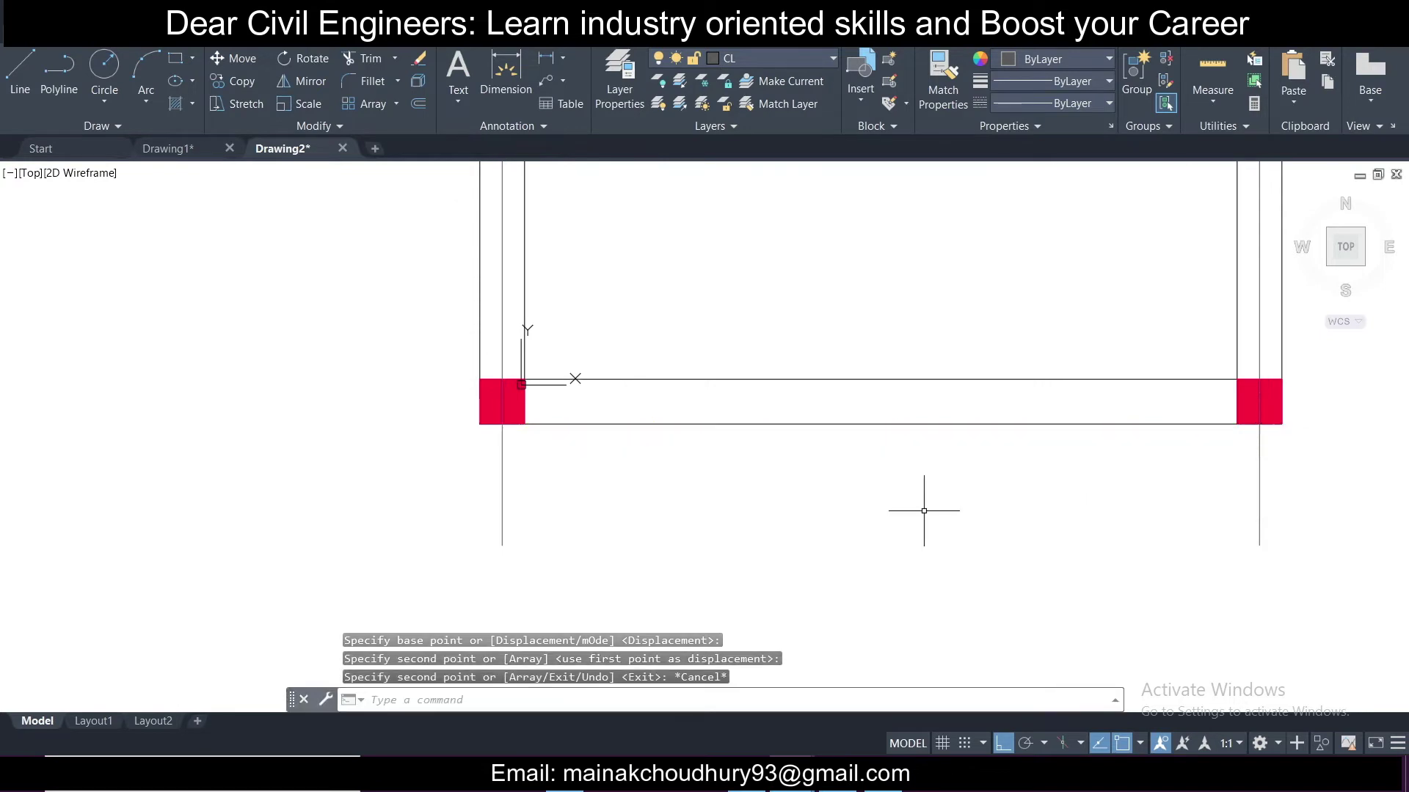
Draw a horizontal centre line about 5500 mm long through the two top columns, extending past both sides.
scroll(922, 503, down, 5)
scroll(920, 359, up, 2)
scroll(920, 359, up, 4)
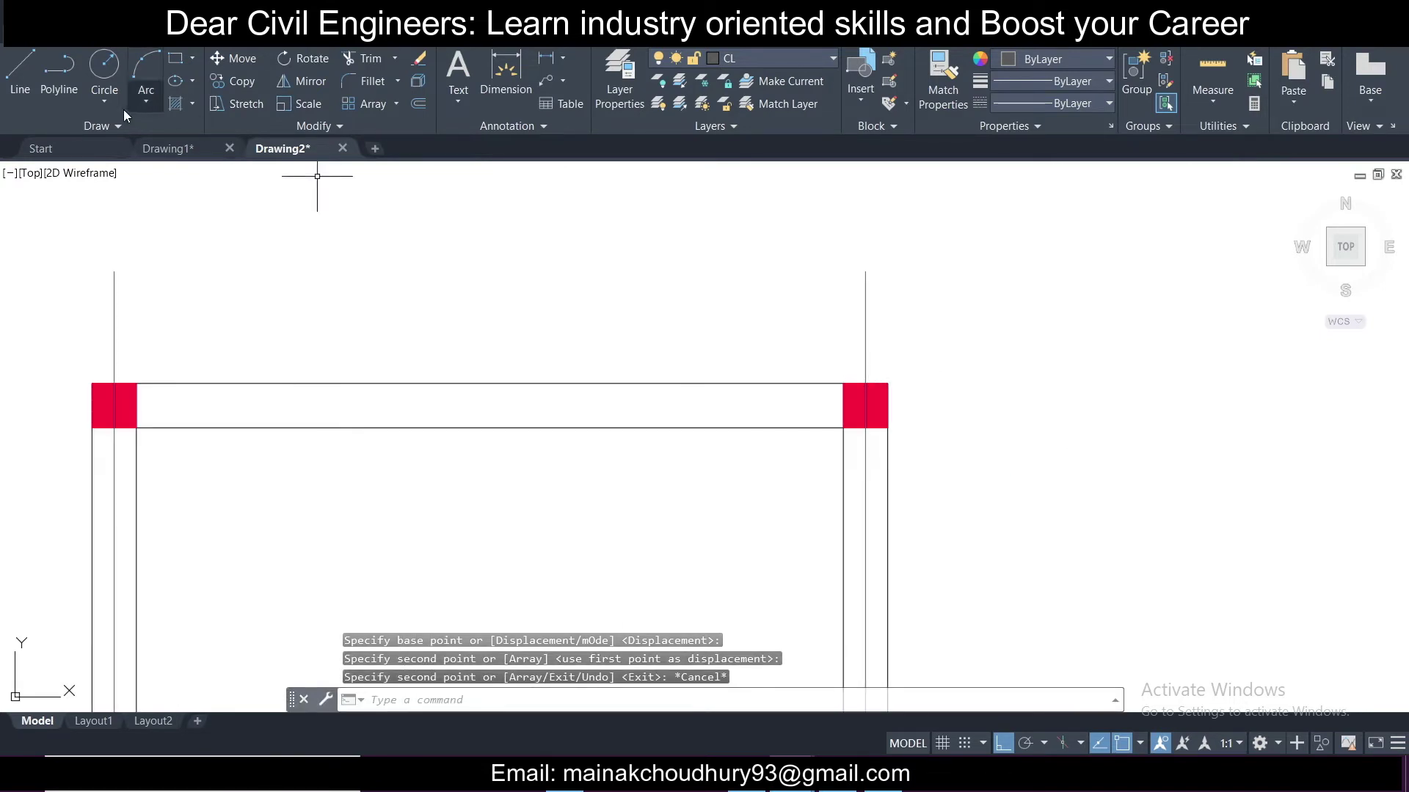
click(27, 63)
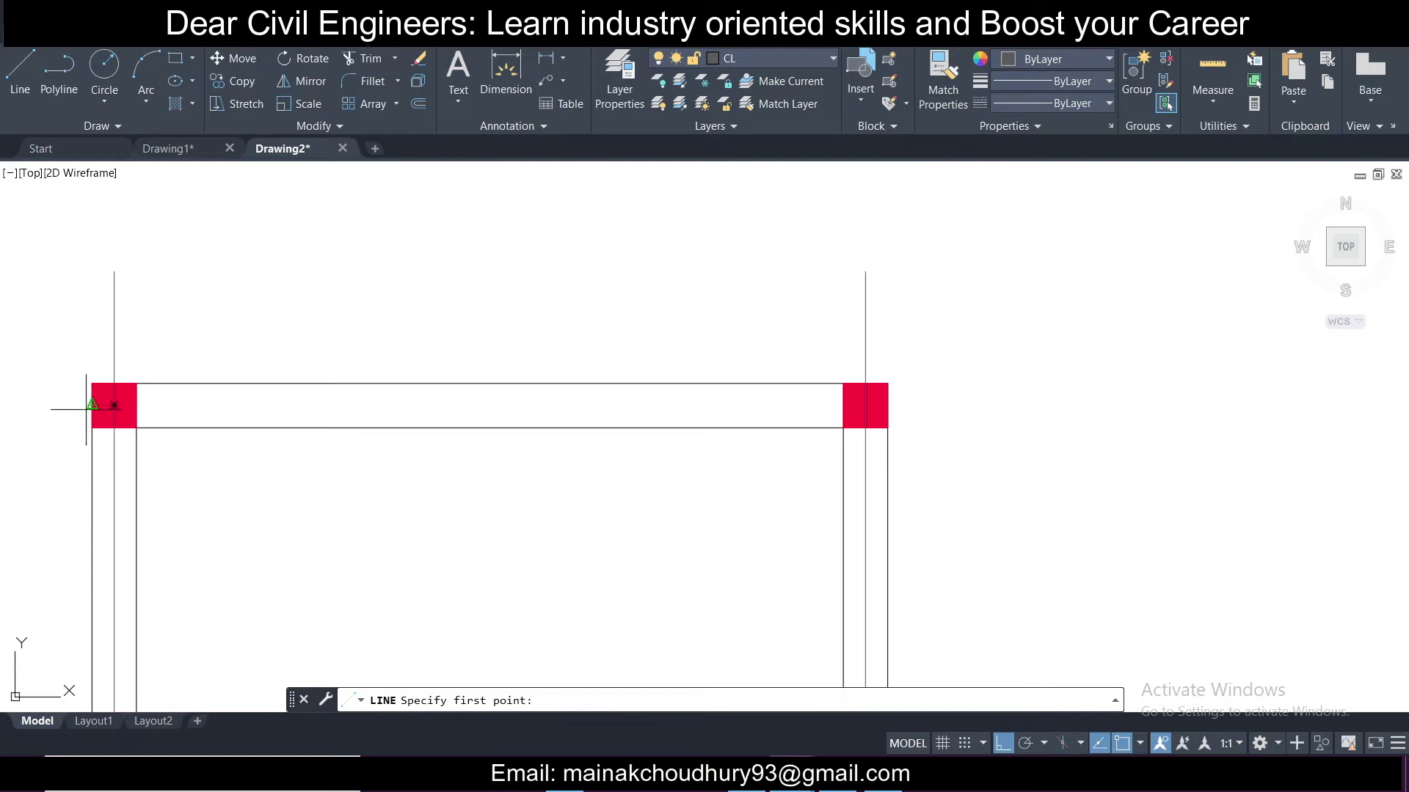
click(114, 405)
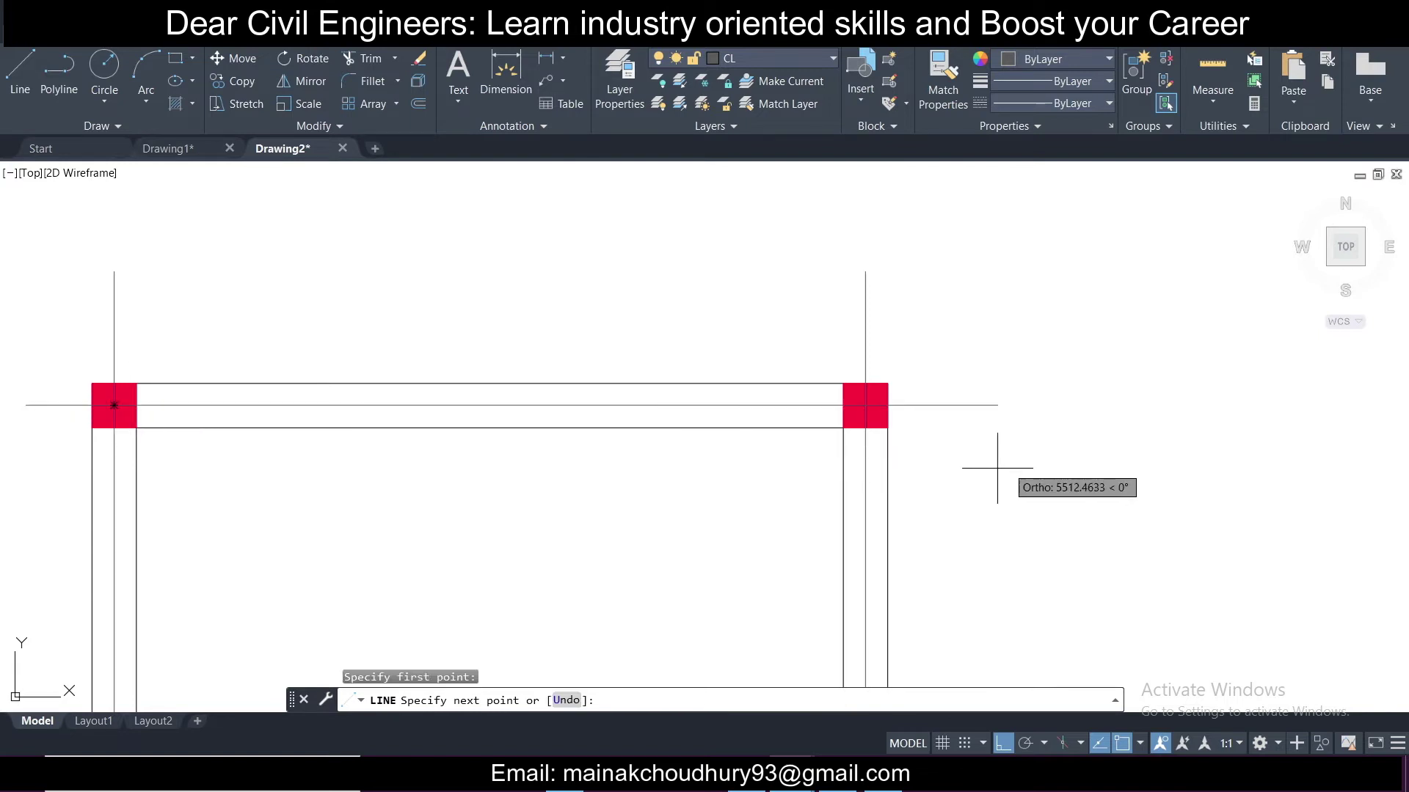
click(983, 414)
key(Escape)
Copy the horizontal centre line from the top-right column's right-edge midpoint to the bottom-right column's right-edge midpoint.
drag(1021, 462, 964, 364)
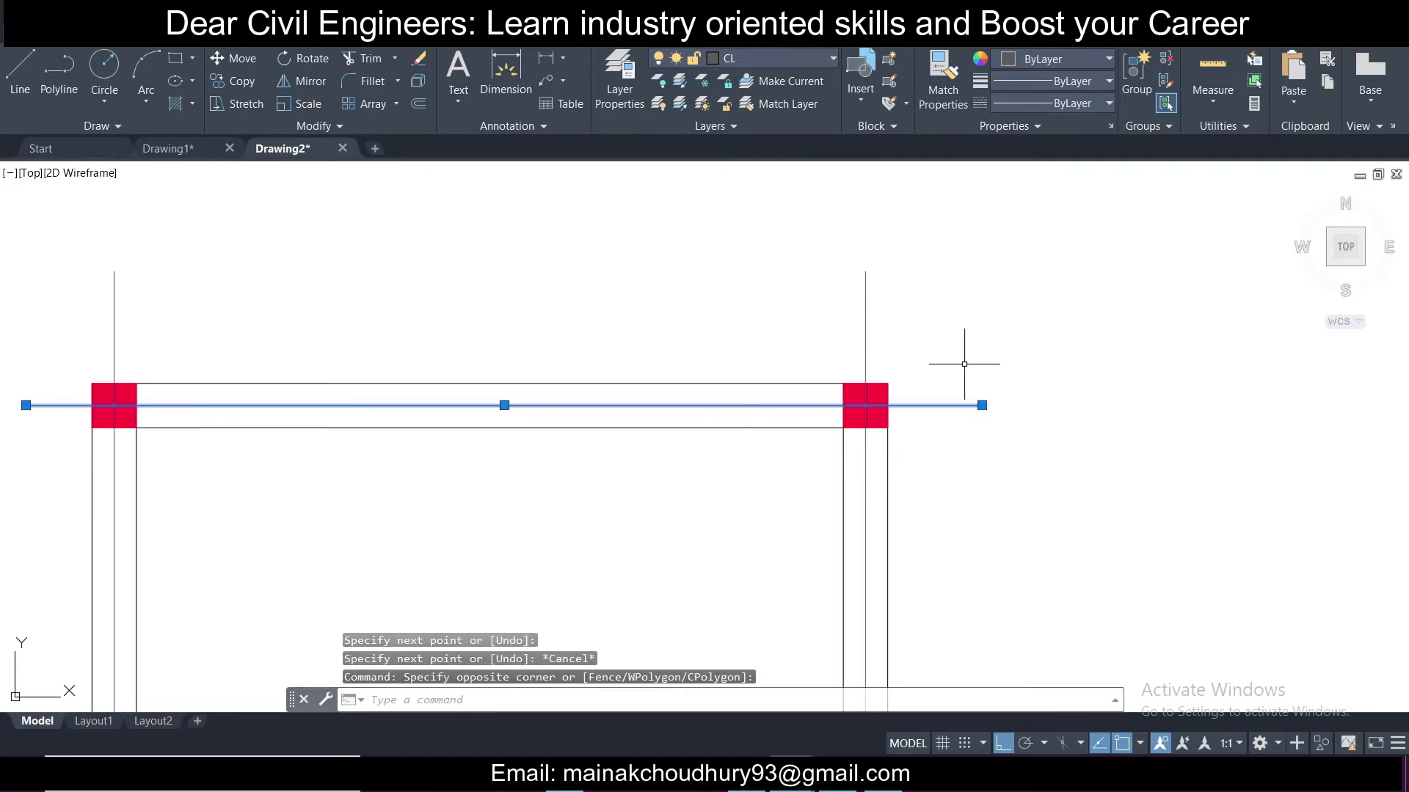
click(242, 82)
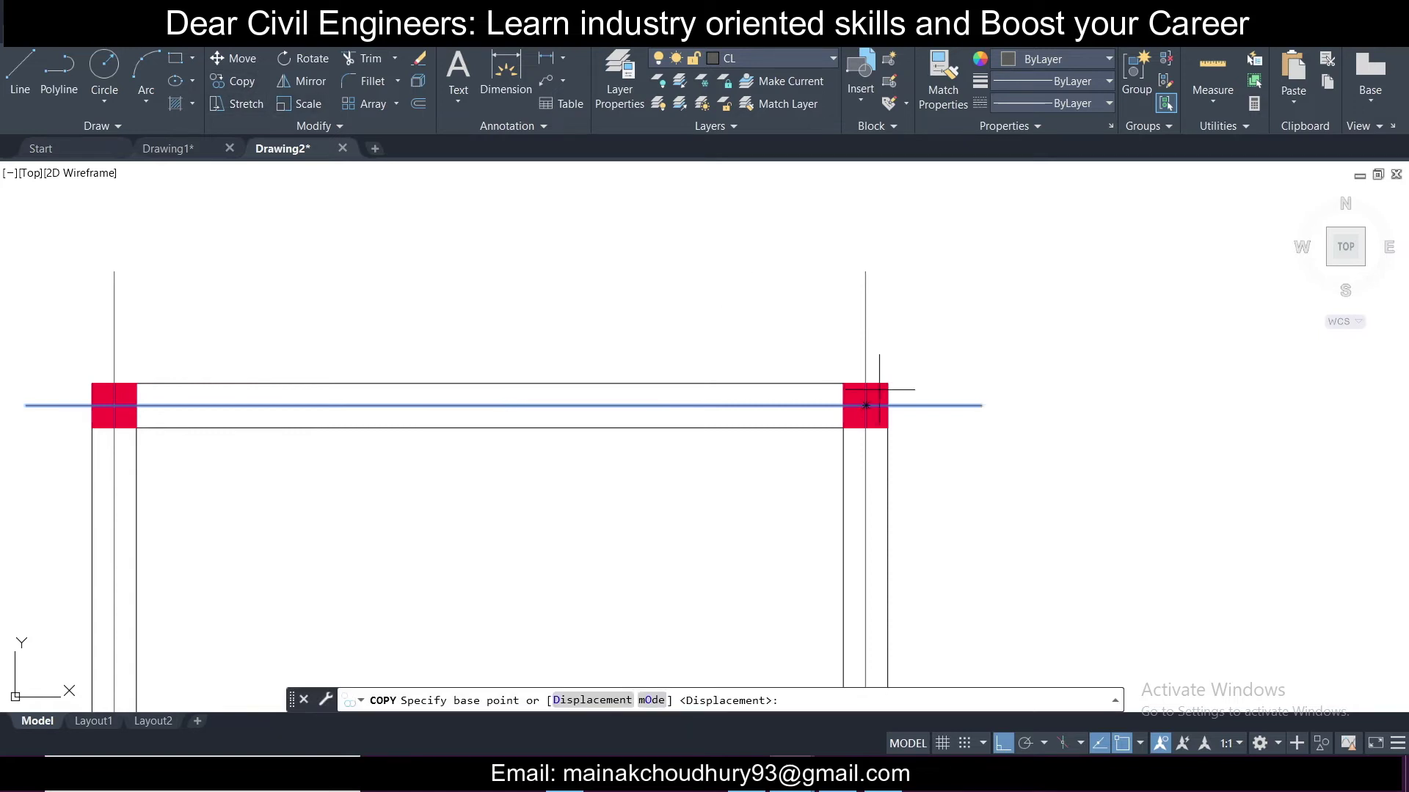
click(895, 409)
scroll(922, 575, down, 8)
scroll(910, 543, up, 10)
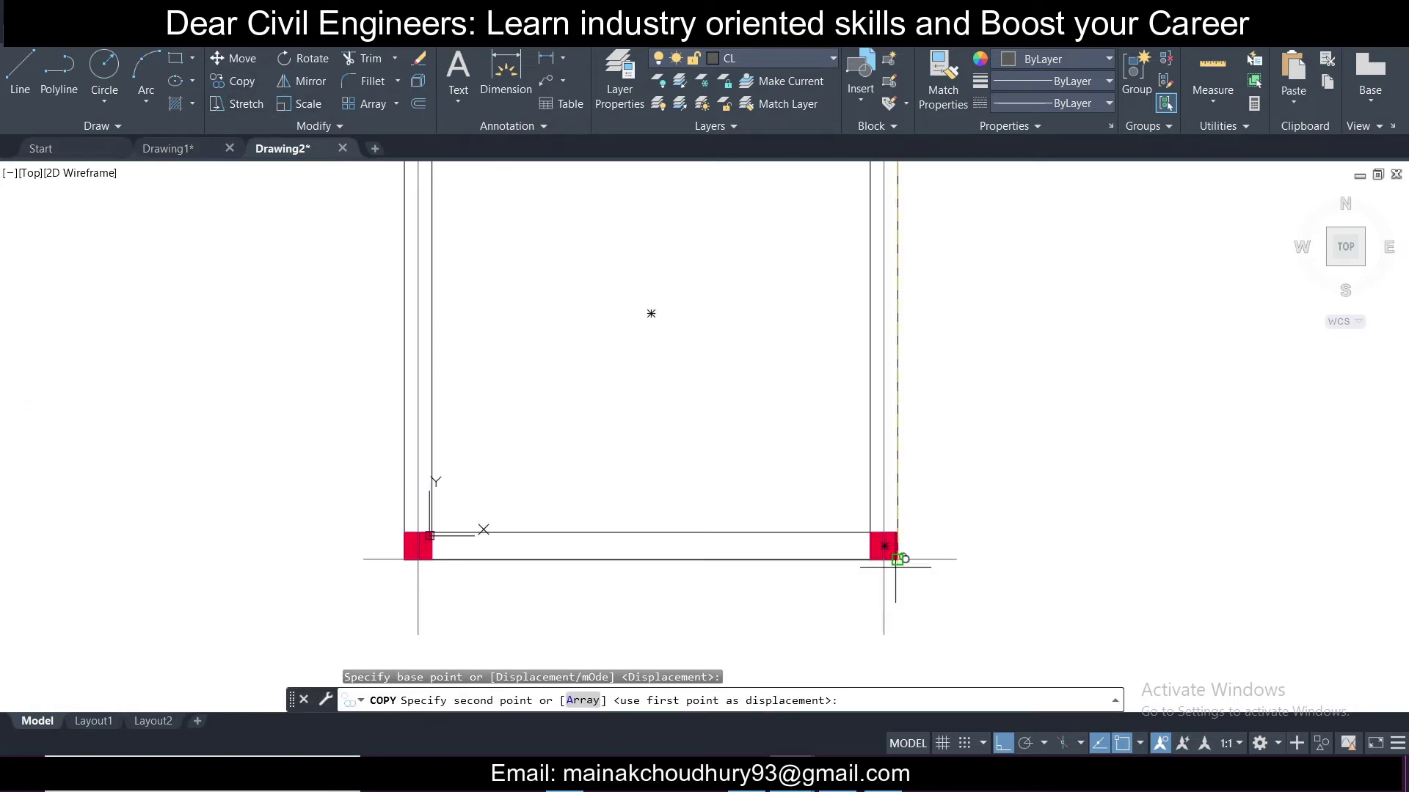
click(908, 510)
key(Escape)
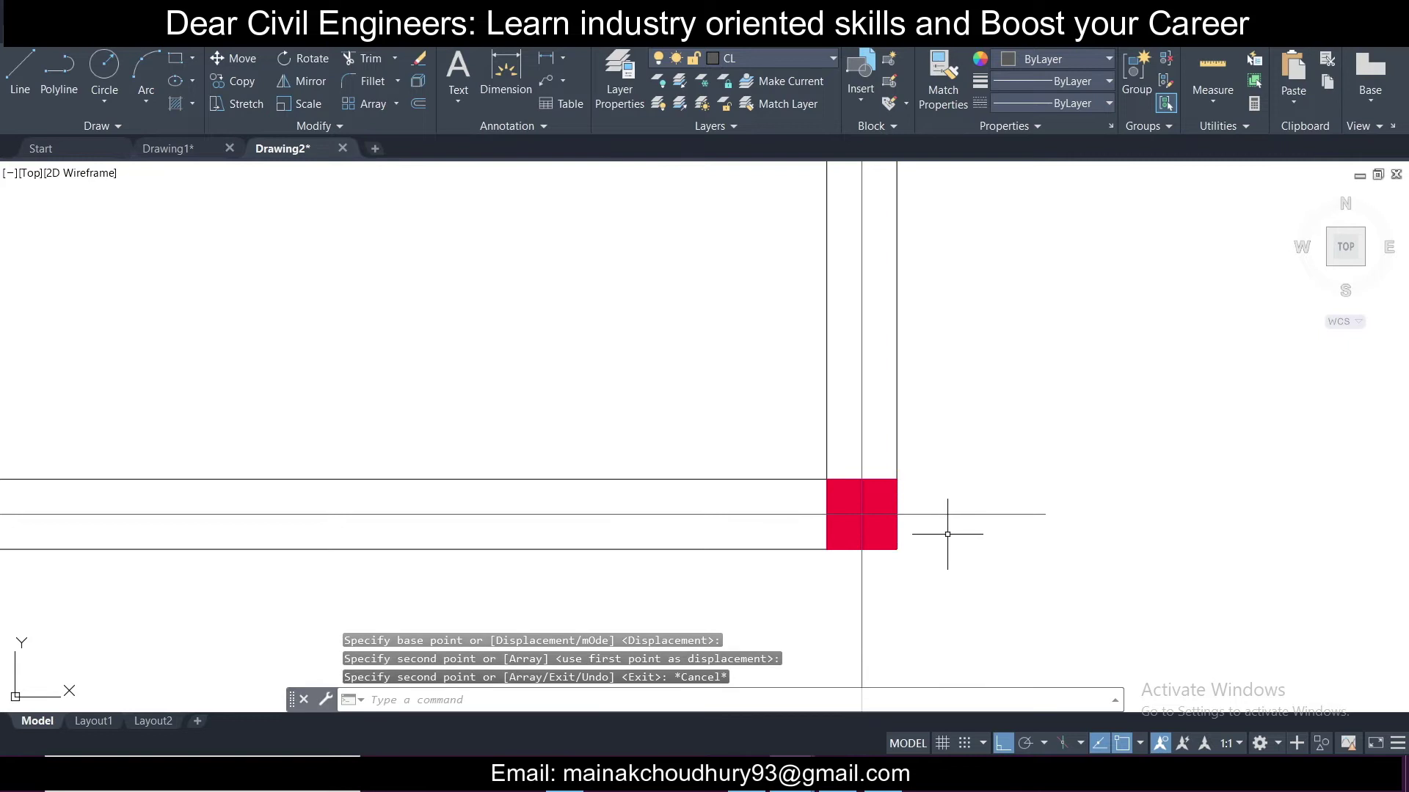
Check the vertical and horizontal centre lines against the four corner columns.
scroll(942, 518, down, 5)
mouse_move(942, 516)
middle_down()
mouse_move(959, 529)
mouse_move(947, 424)
mouse_move(889, 412)
middle_up()
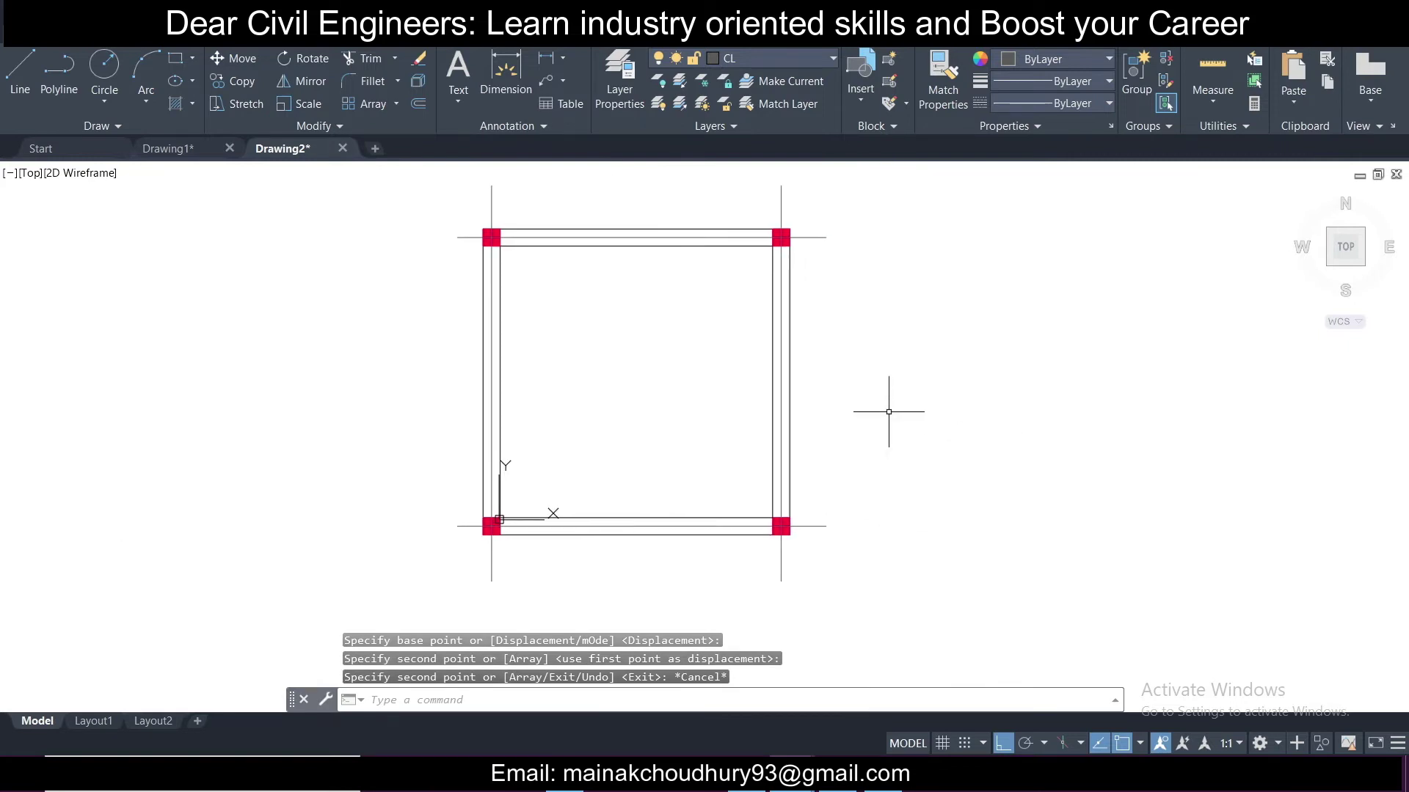
middle_drag(815, 349, 842, 385)
click(853, 247)
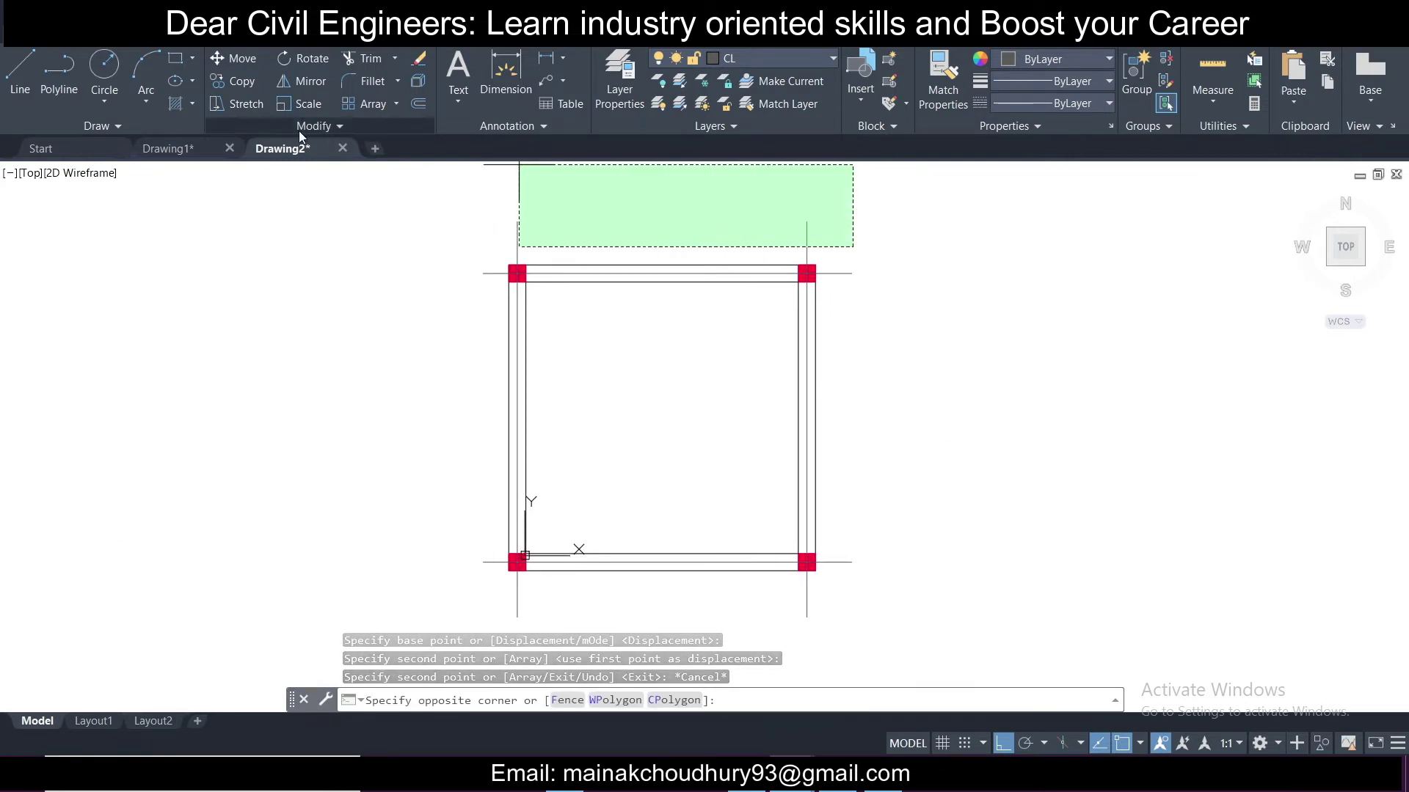
click(428, 212)
click(877, 216)
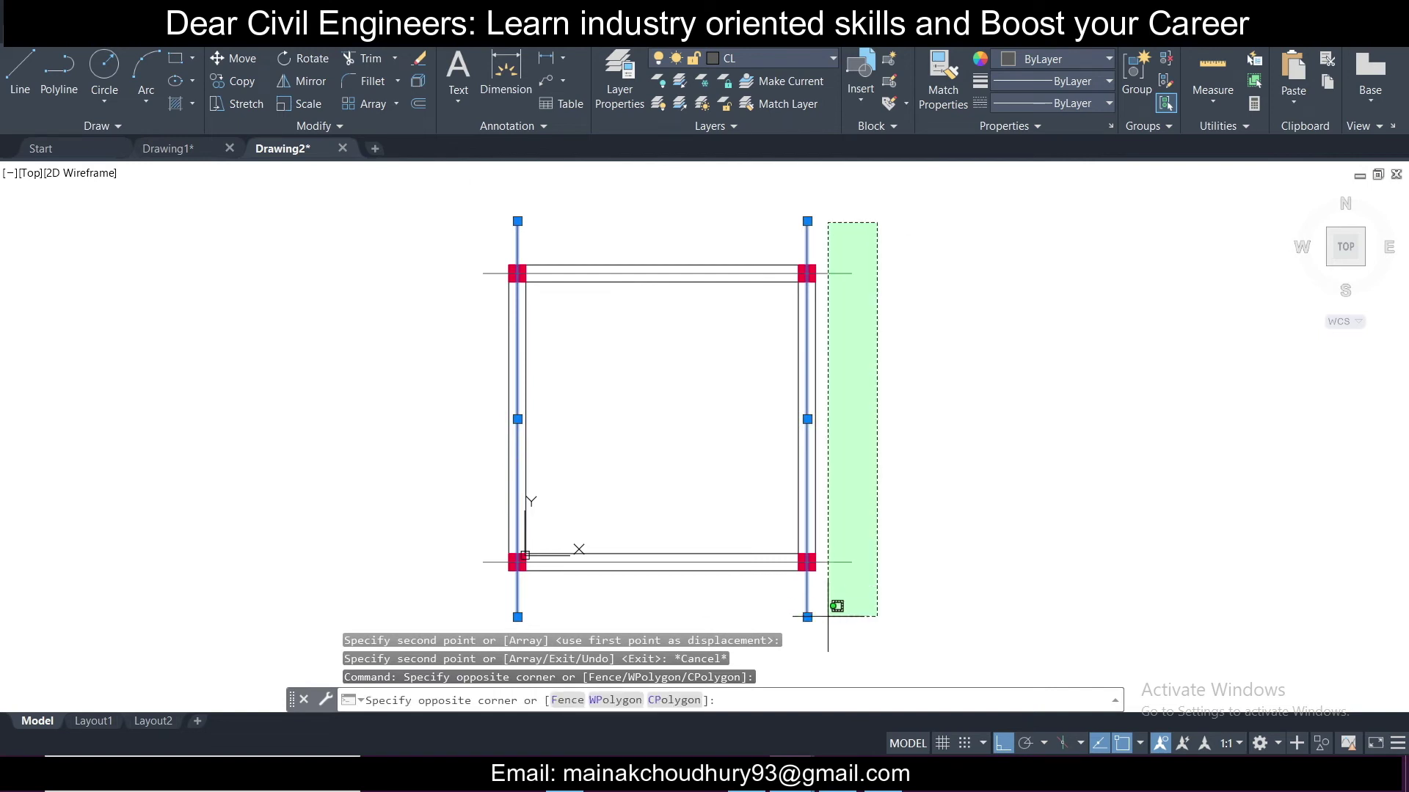
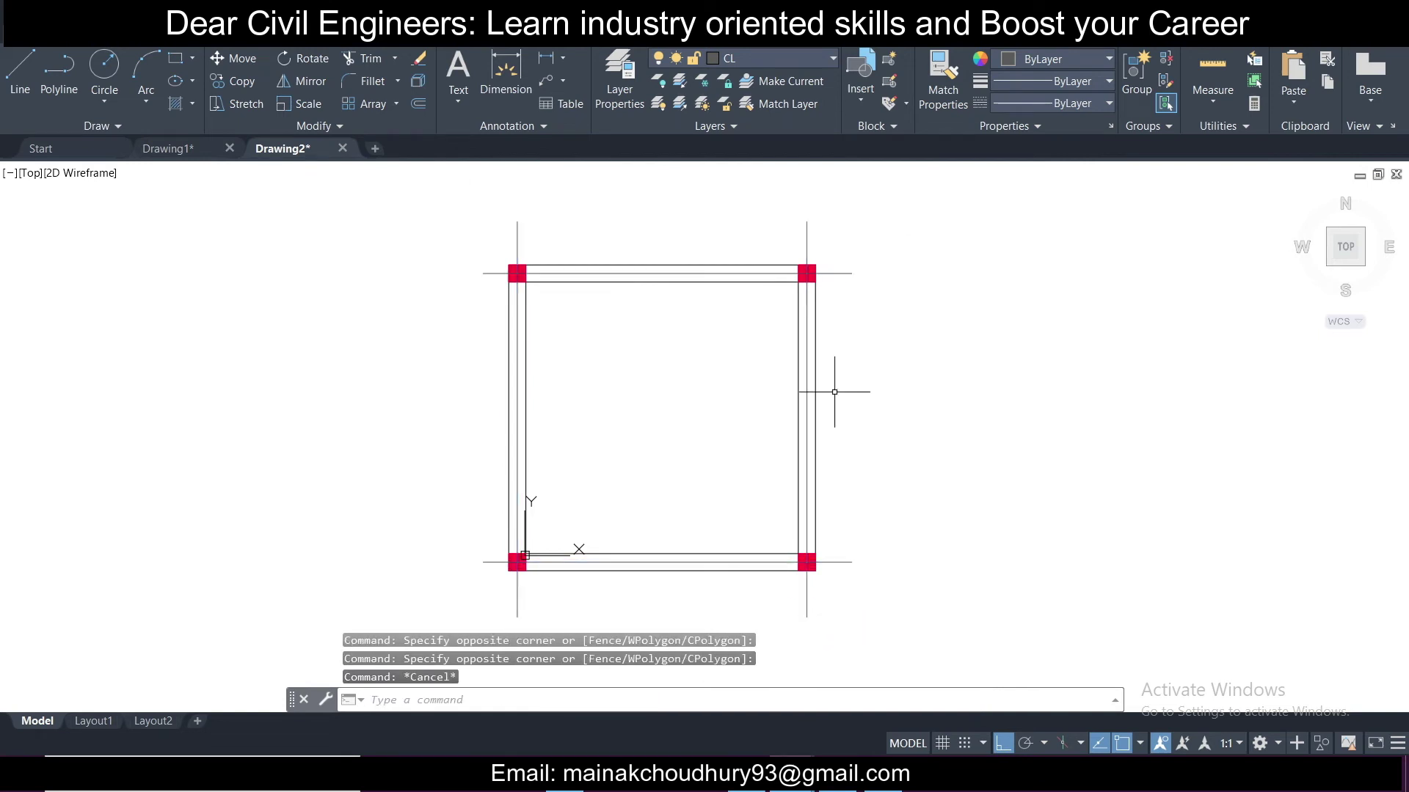
scroll(675, 279, up, 2)
scroll(676, 278, down, 2)
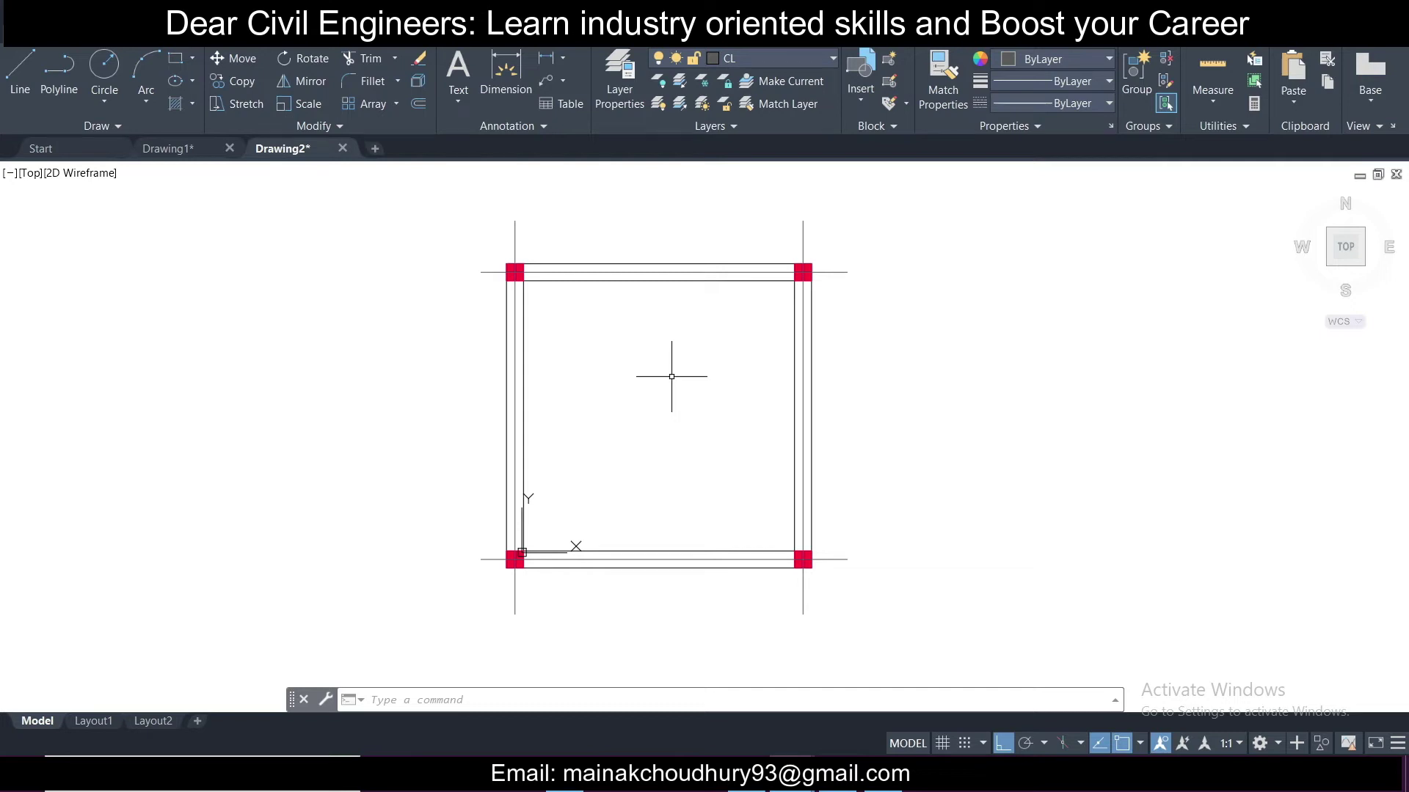
Examine the outer and inner wall rectangles and the centre line between them along the top wall.
scroll(613, 274, up, 4)
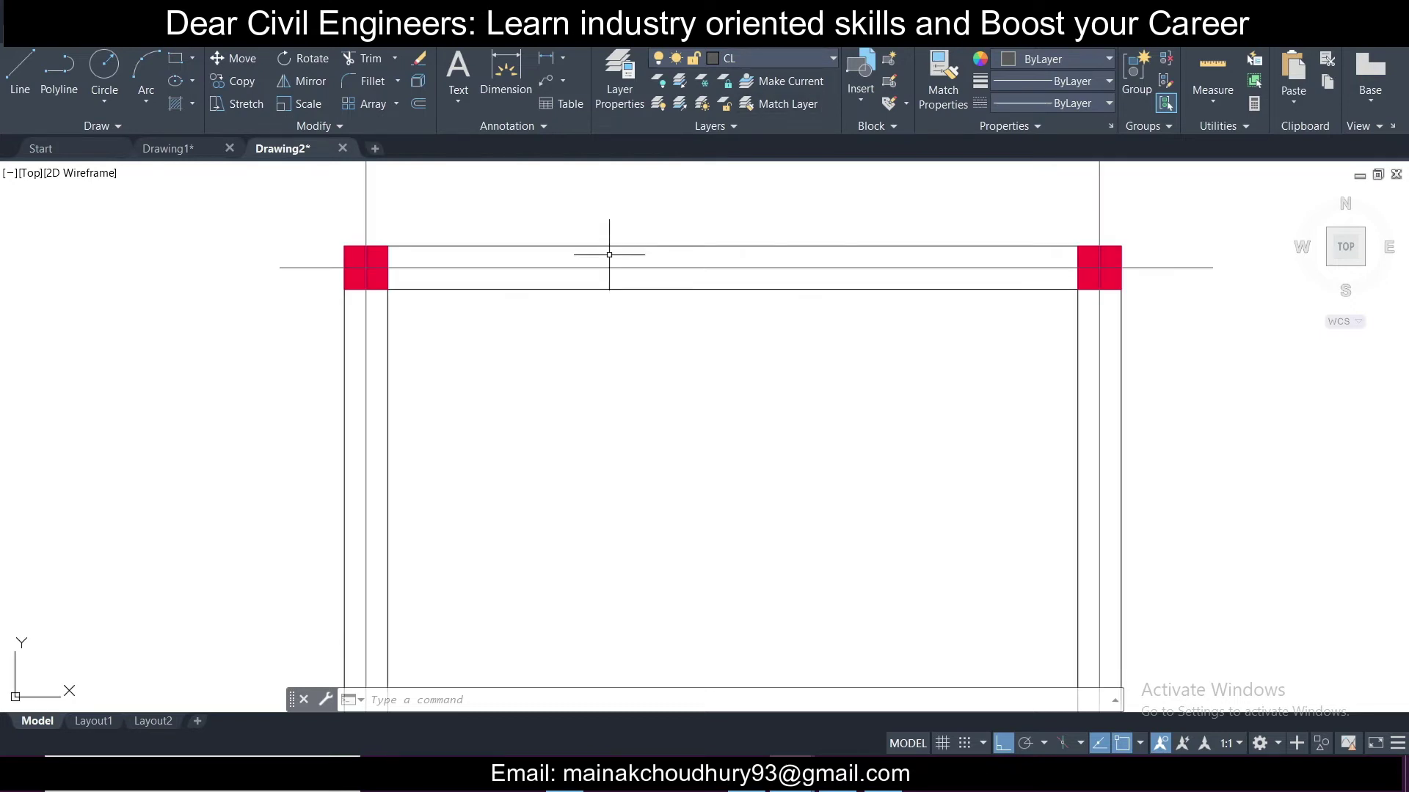
click(613, 252)
click(529, 180)
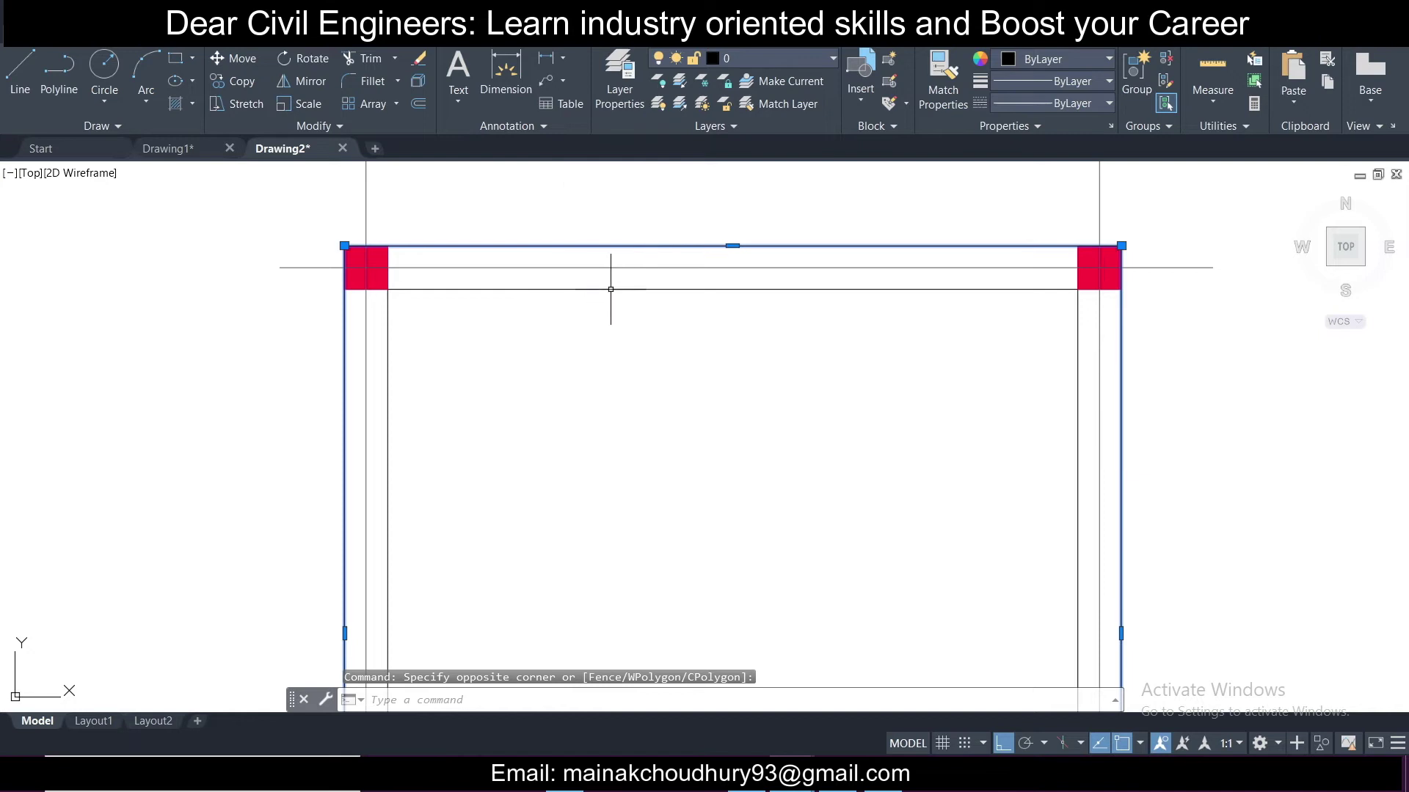
key(Escape)
click(575, 250)
click(538, 213)
key(Escape)
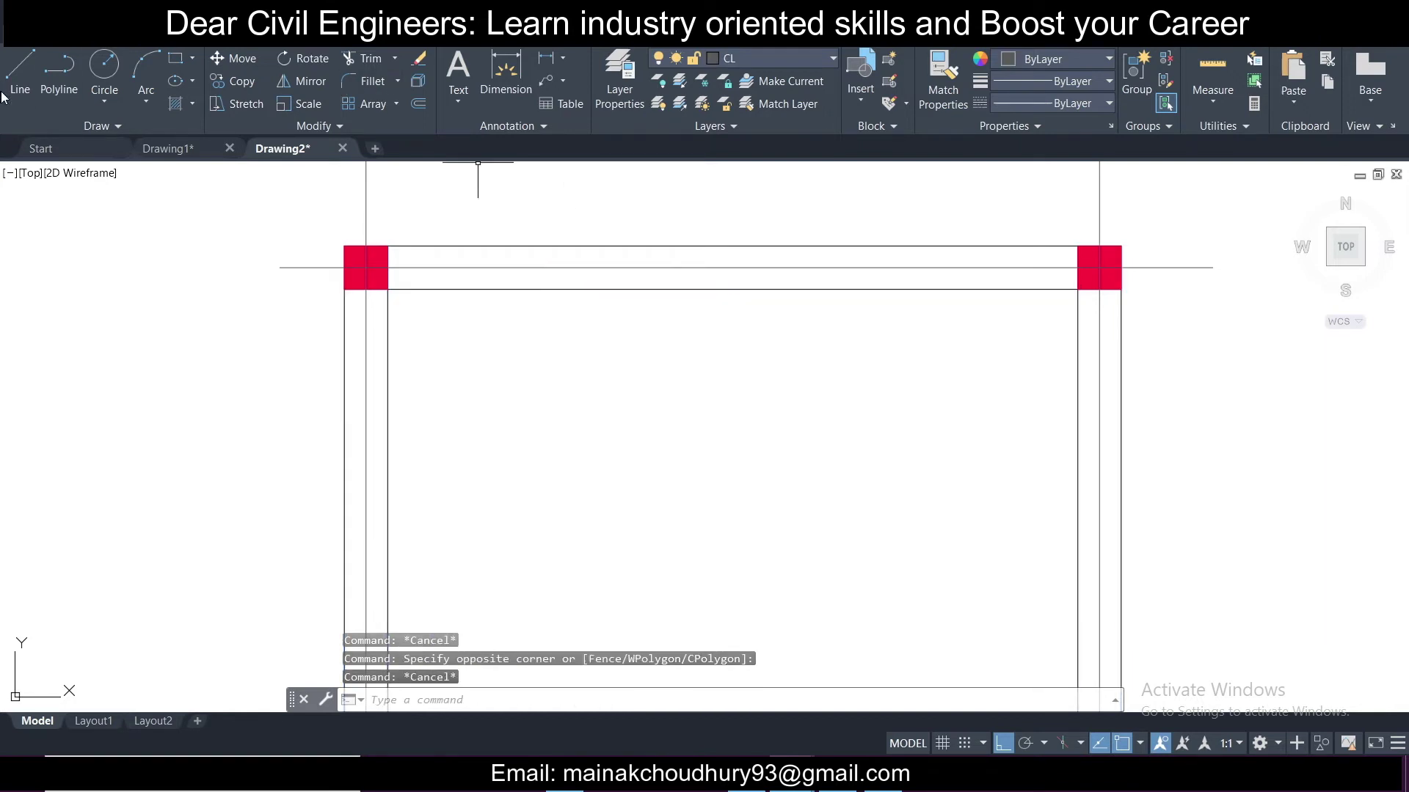
click(20, 70)
key(Escape)
click(487, 251)
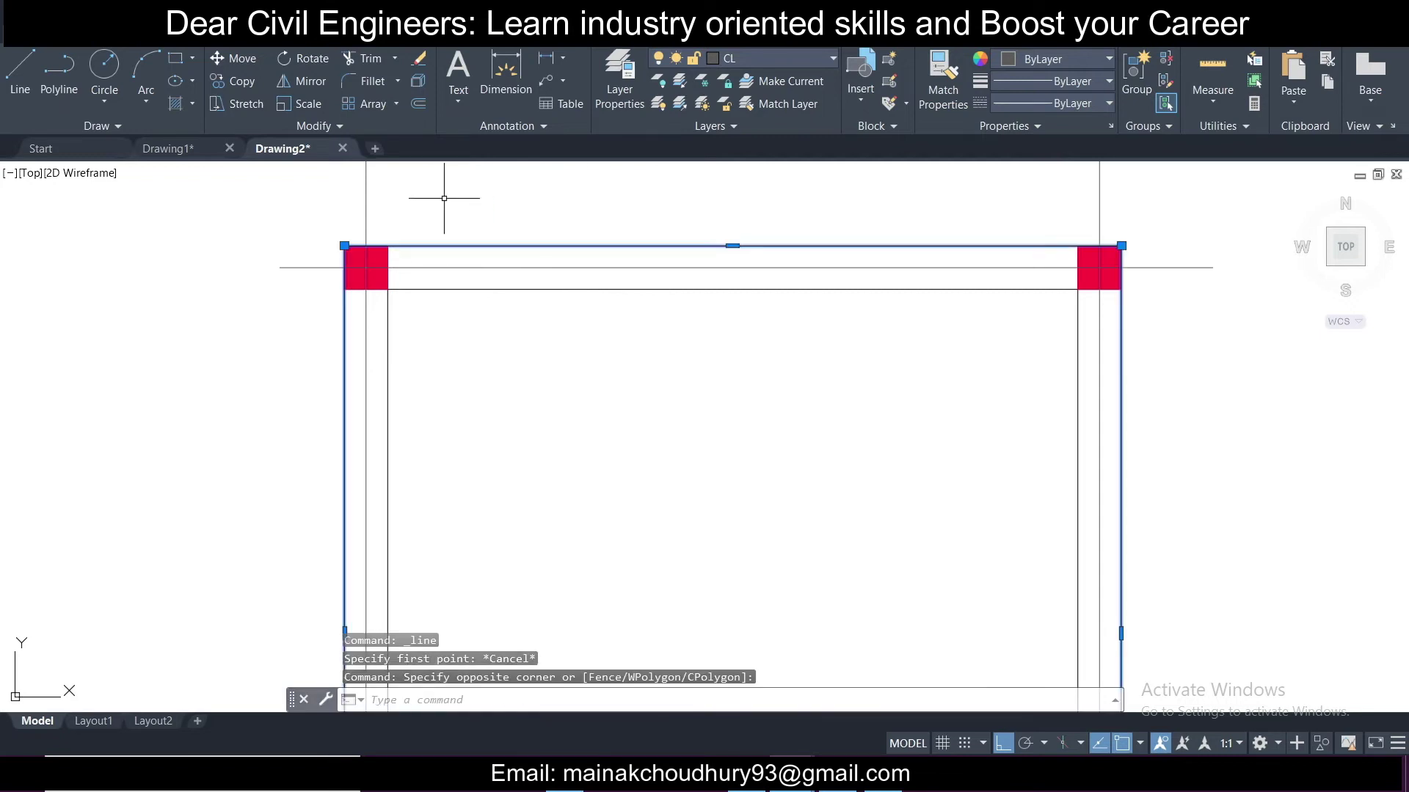
key(Escape)
click(564, 349)
click(495, 245)
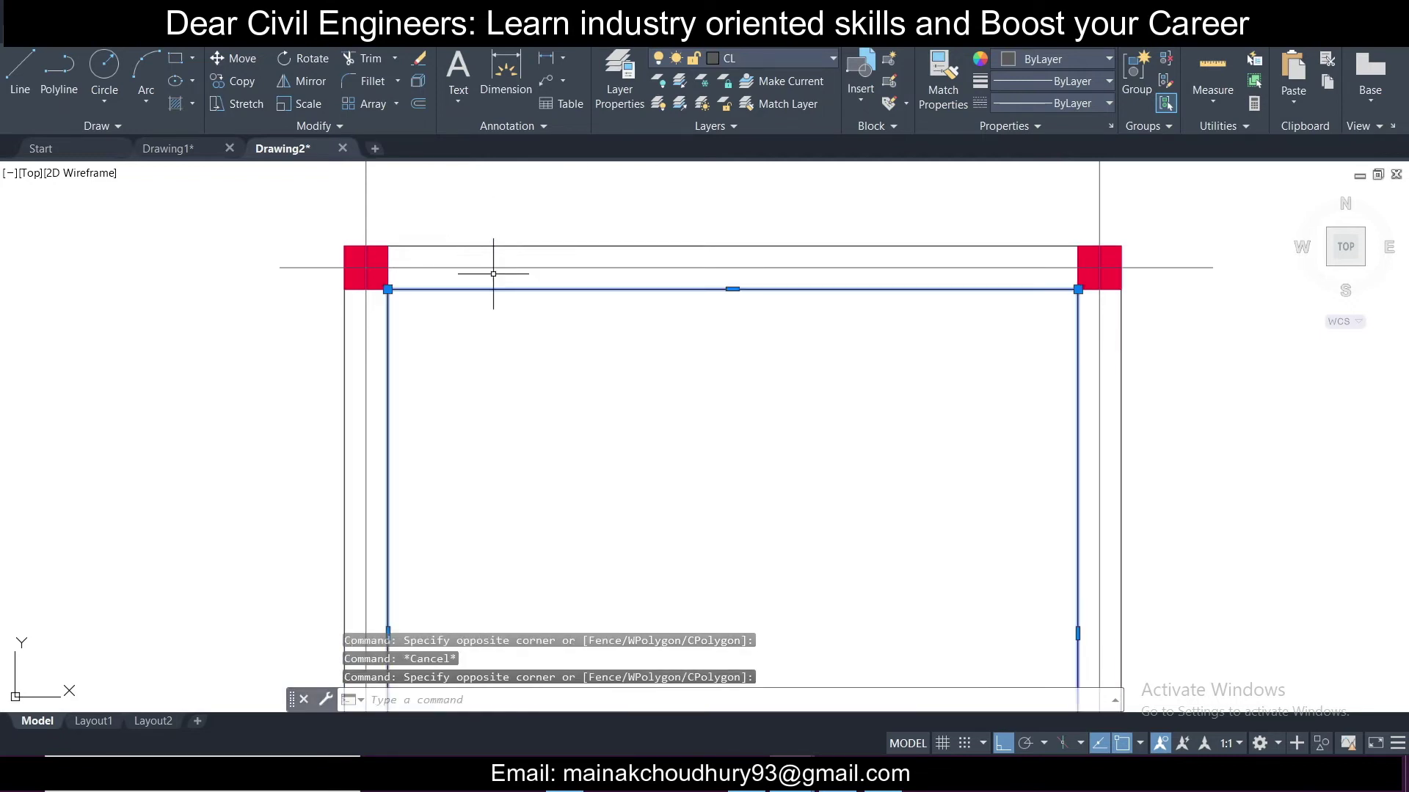
key(Escape)
click(481, 246)
click(478, 261)
key(Escape)
Review the centre lines around the whole plan, selecting their projecting ends at the top and right.
scroll(475, 252, down, 4)
click(468, 243)
click(374, 214)
key(Escape)
click(738, 219)
key(Escape)
click(785, 228)
click(753, 618)
key(Escape)
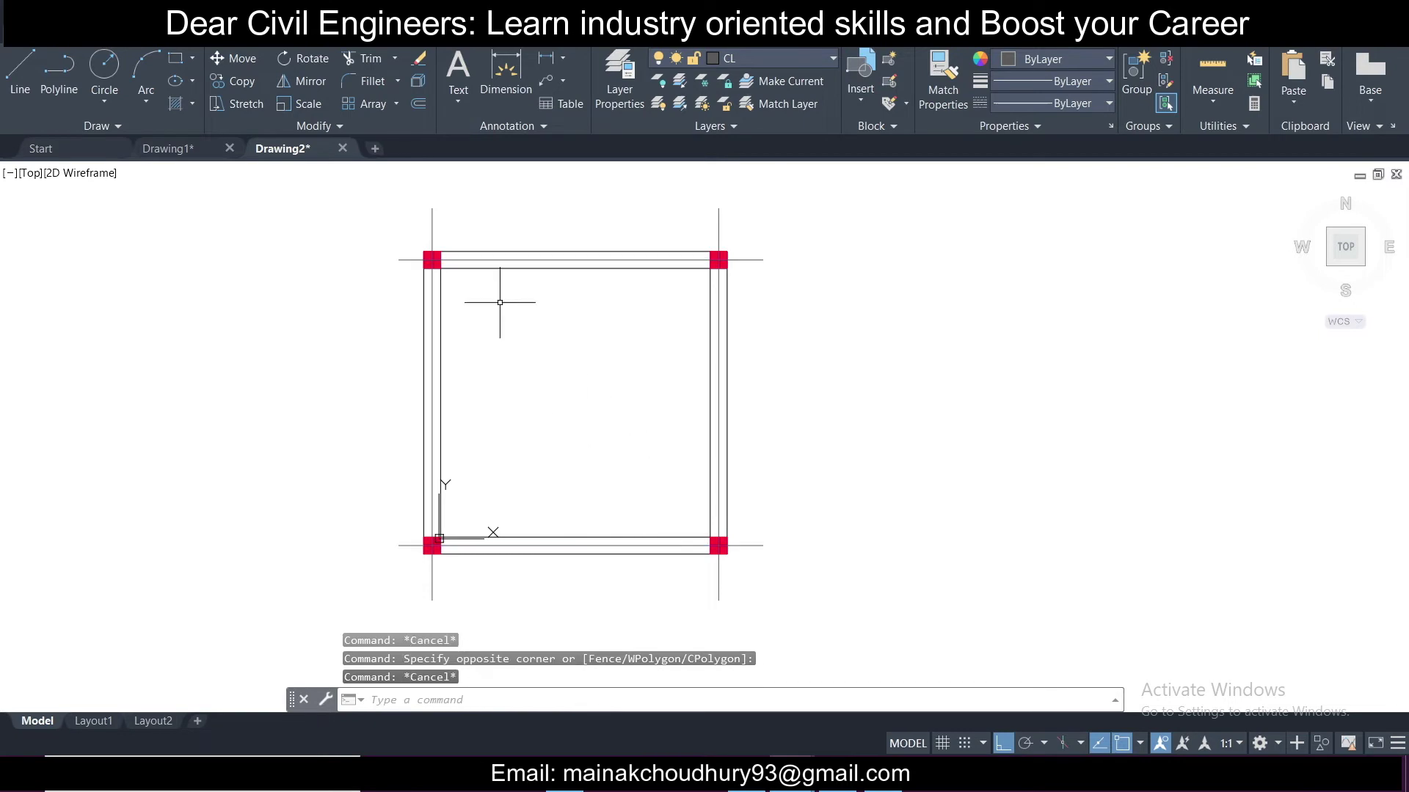
Try to add a linear dimension between the centres of the two top columns.
scroll(541, 228, up, 4)
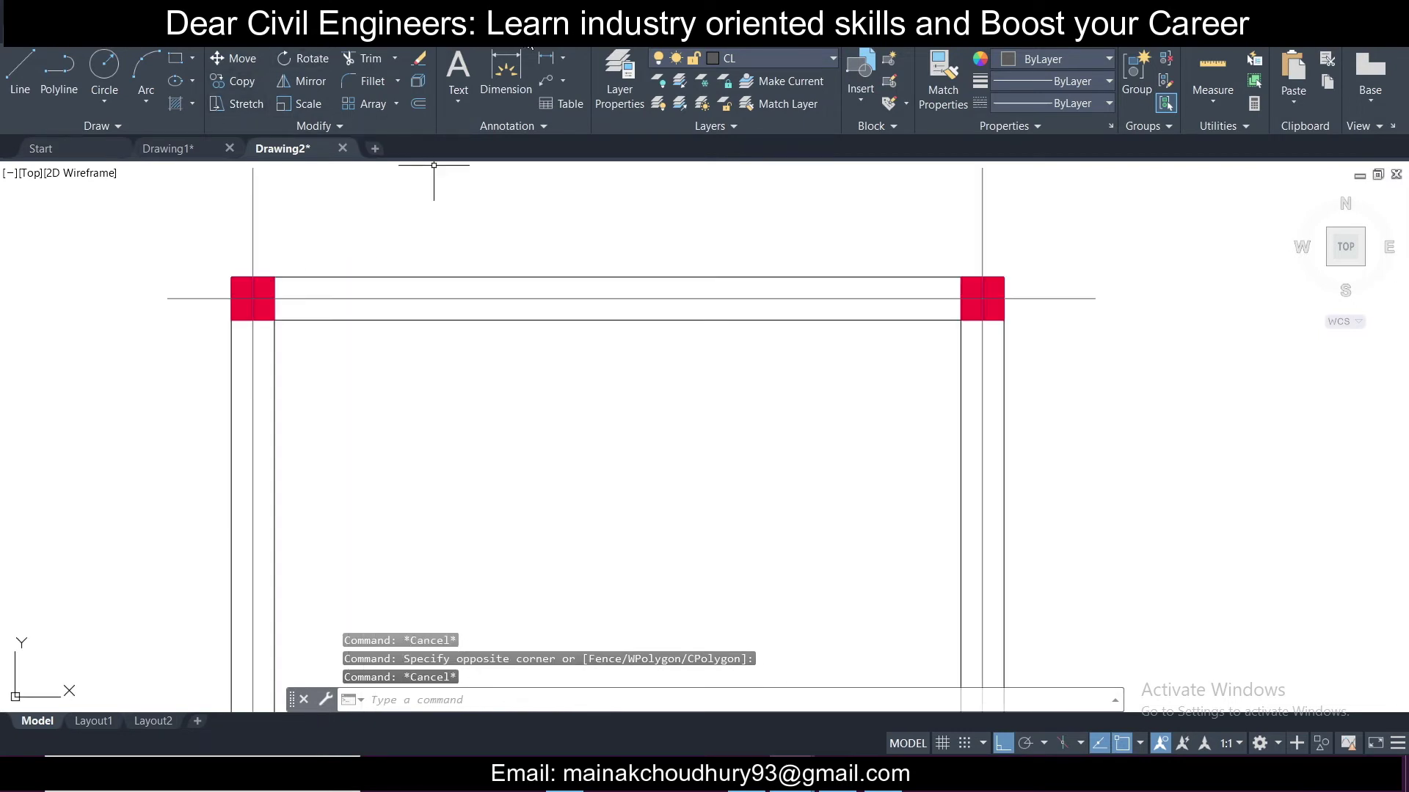
click(546, 59)
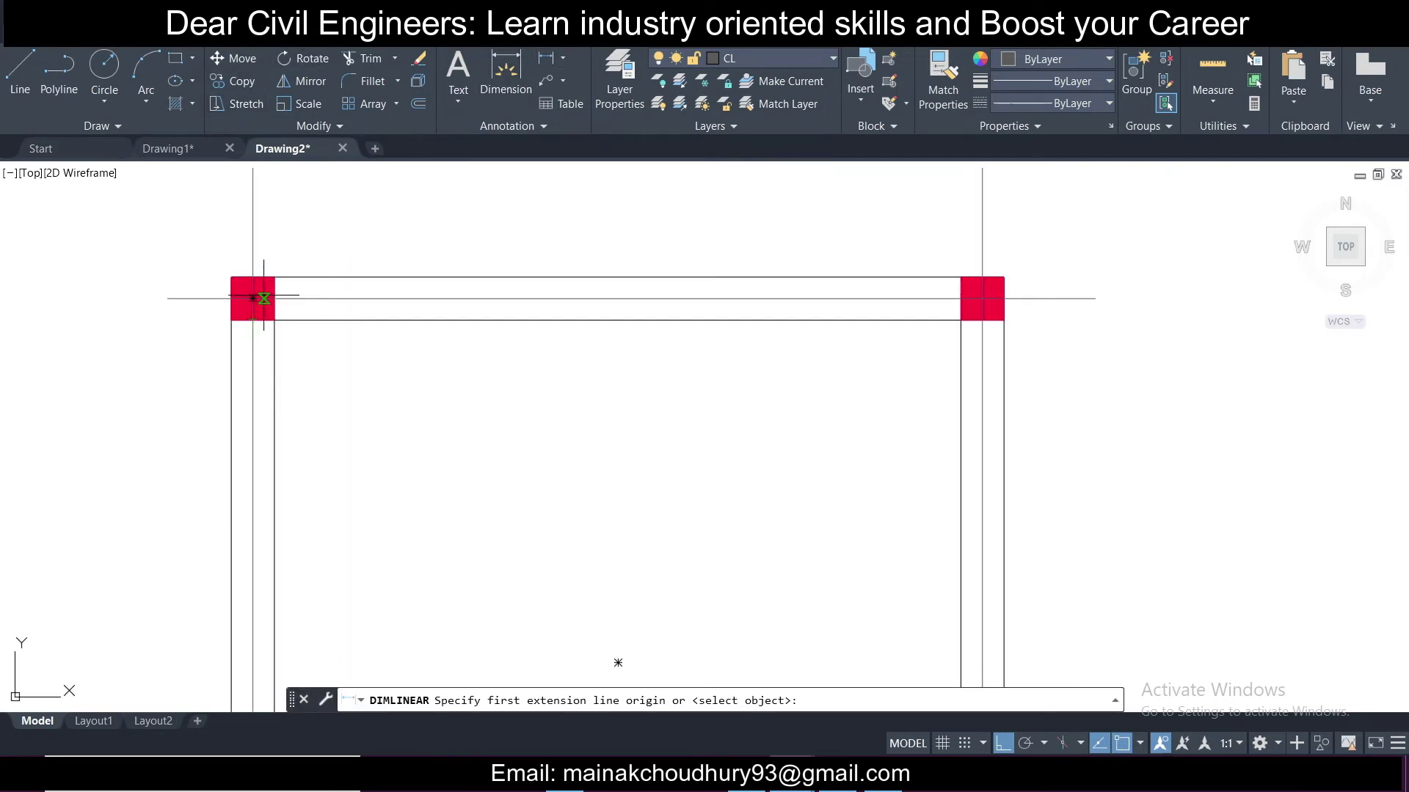
click(252, 299)
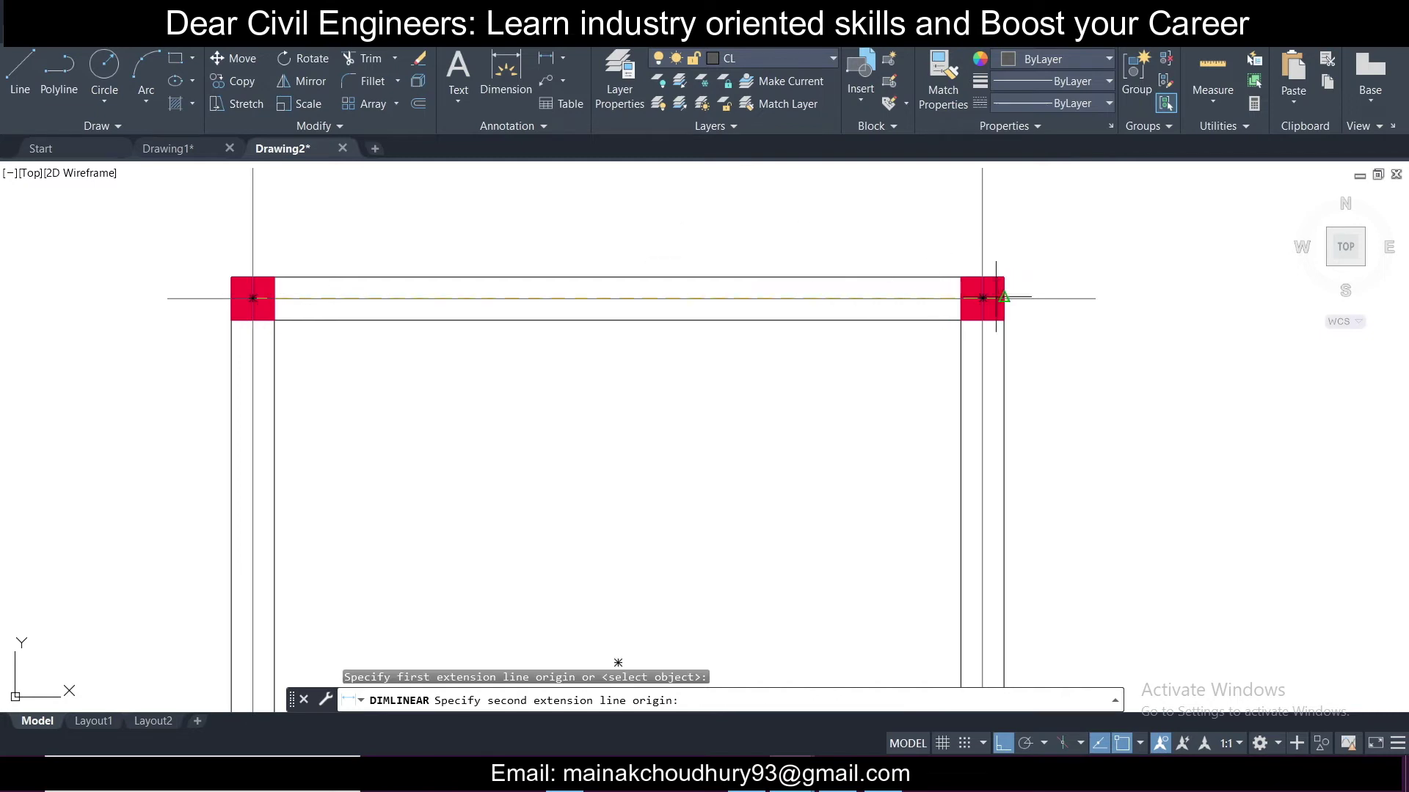
click(983, 299)
key(Escape)
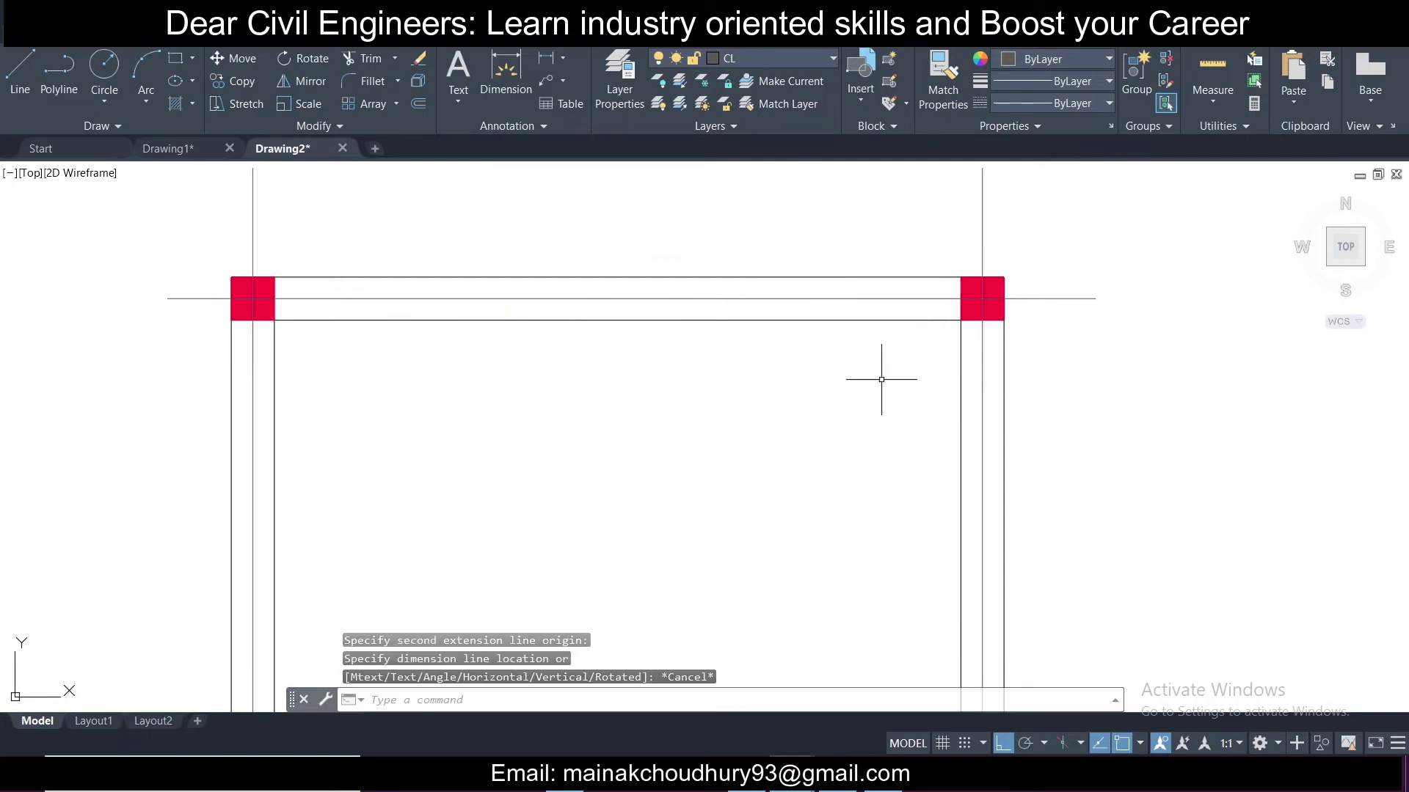
Save the drawing to the Desktop under the file name D1.
scroll(797, 342, down, 4)
scroll(777, 359, down, 2)
scroll(714, 355, up, 2)
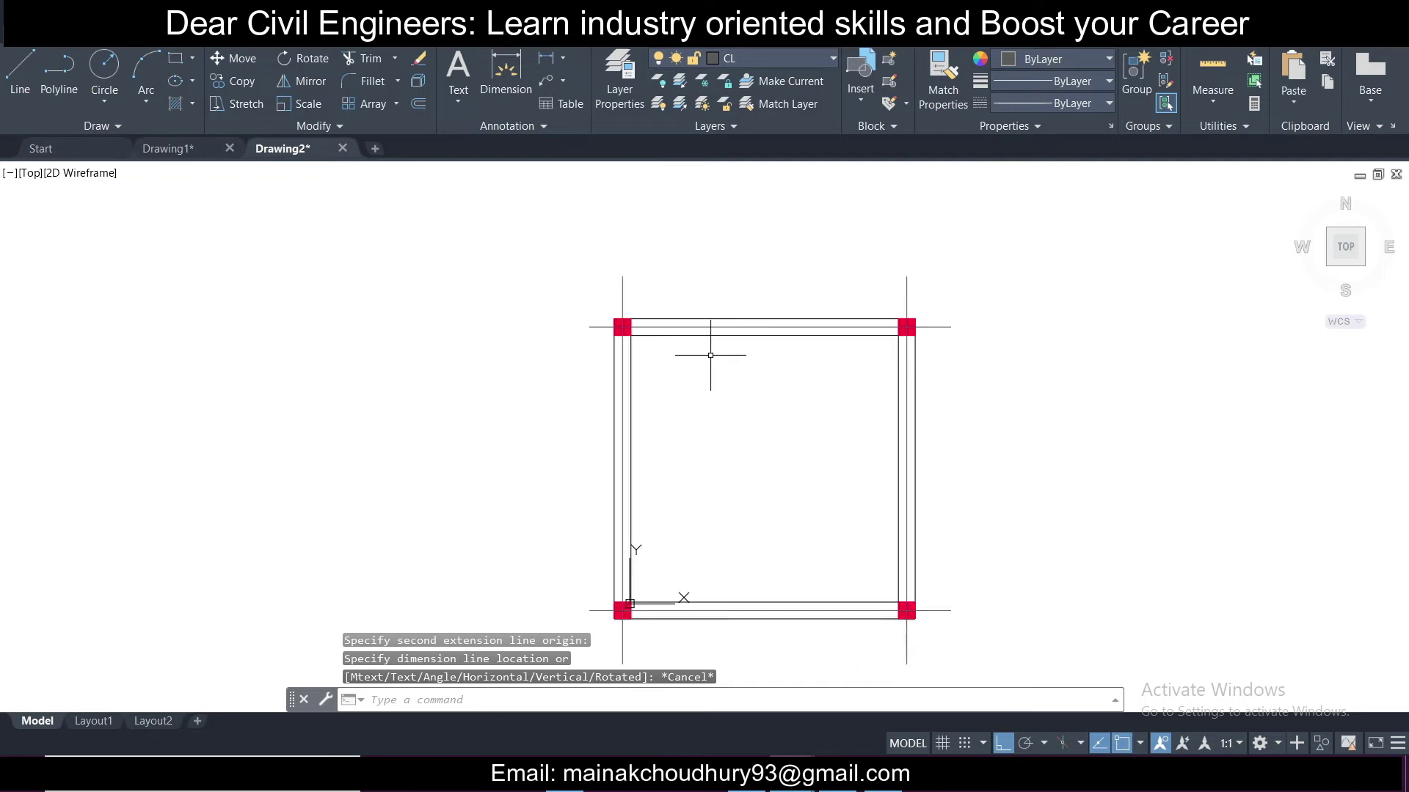
scroll(713, 337, down, 2)
key(ctrl+s)
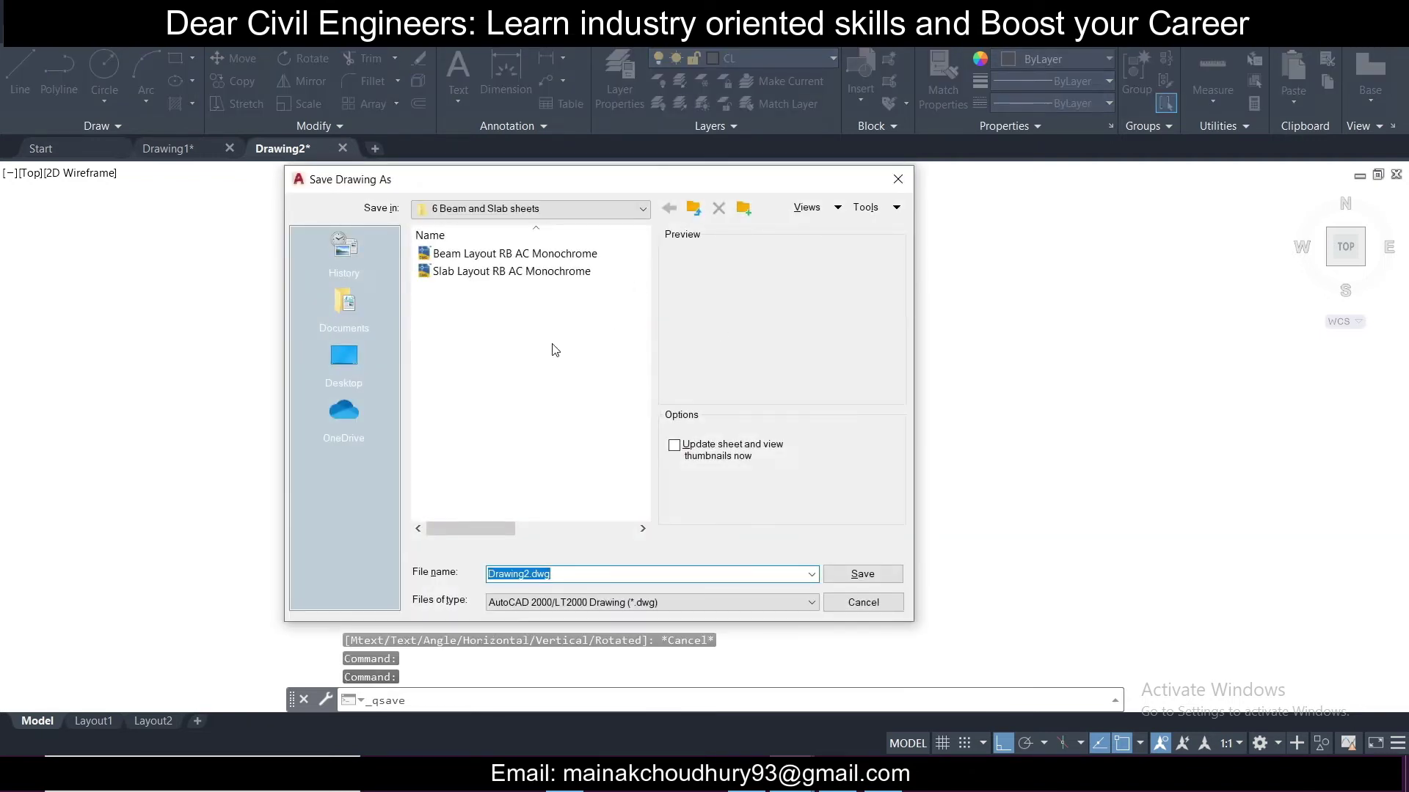
click(328, 363)
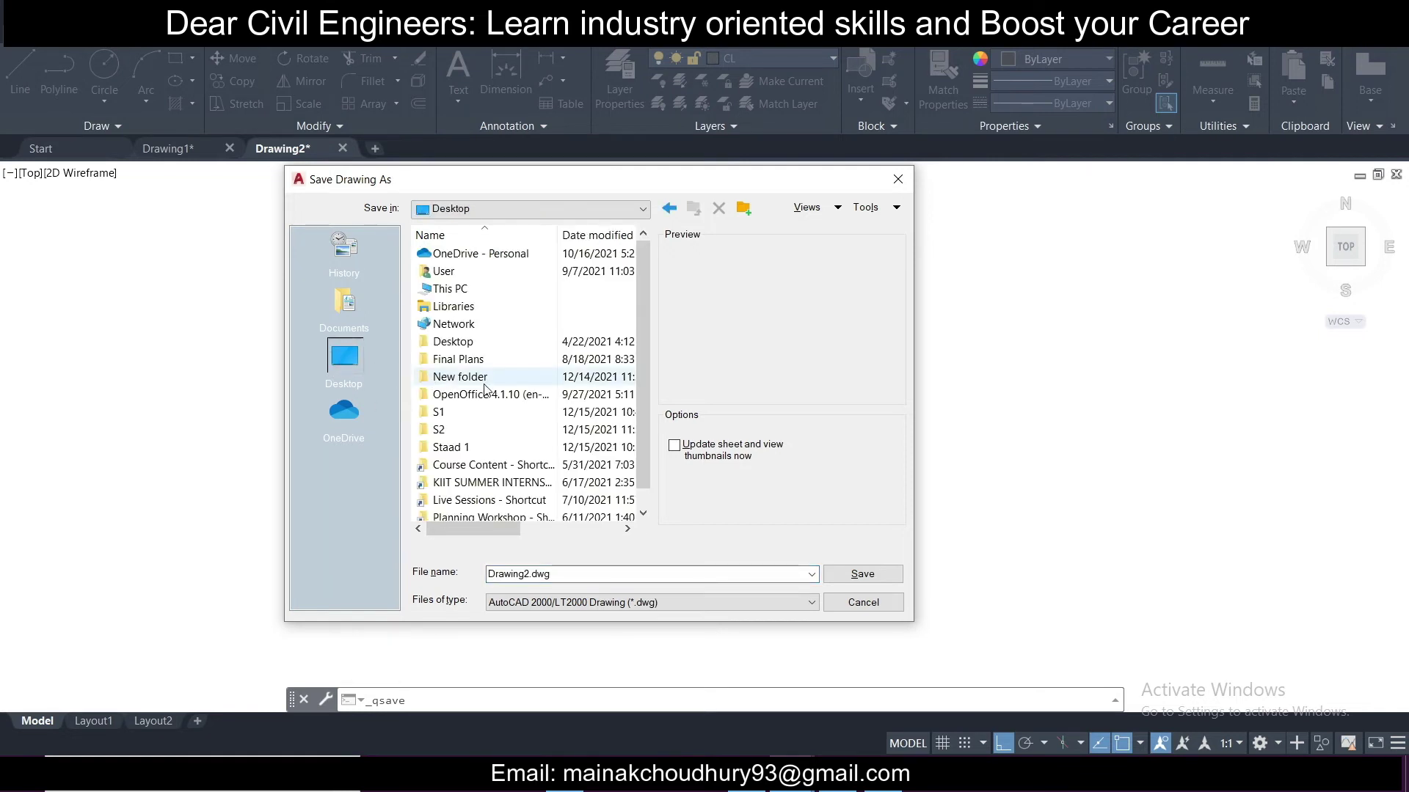
double_click(576, 573)
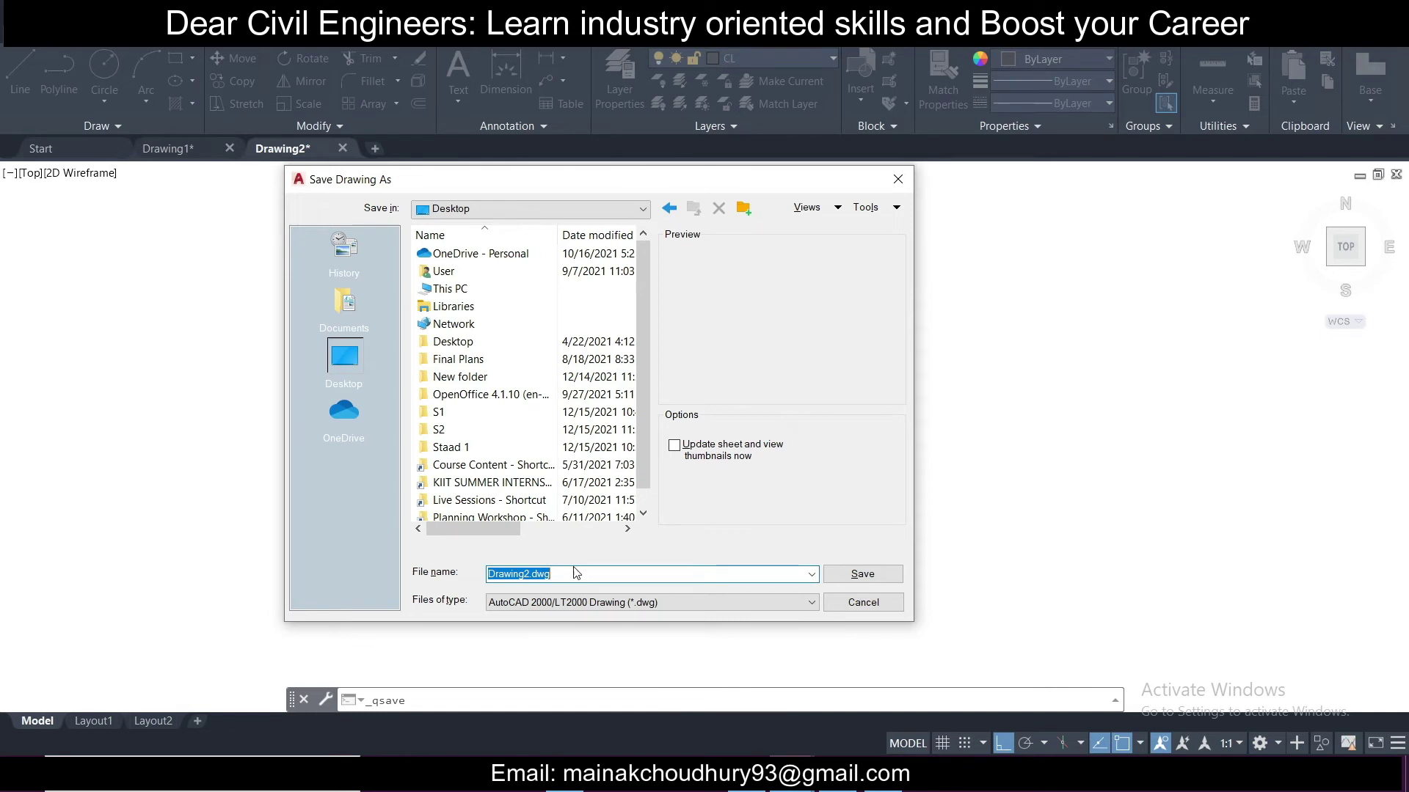
text(D1)
click(837, 577)
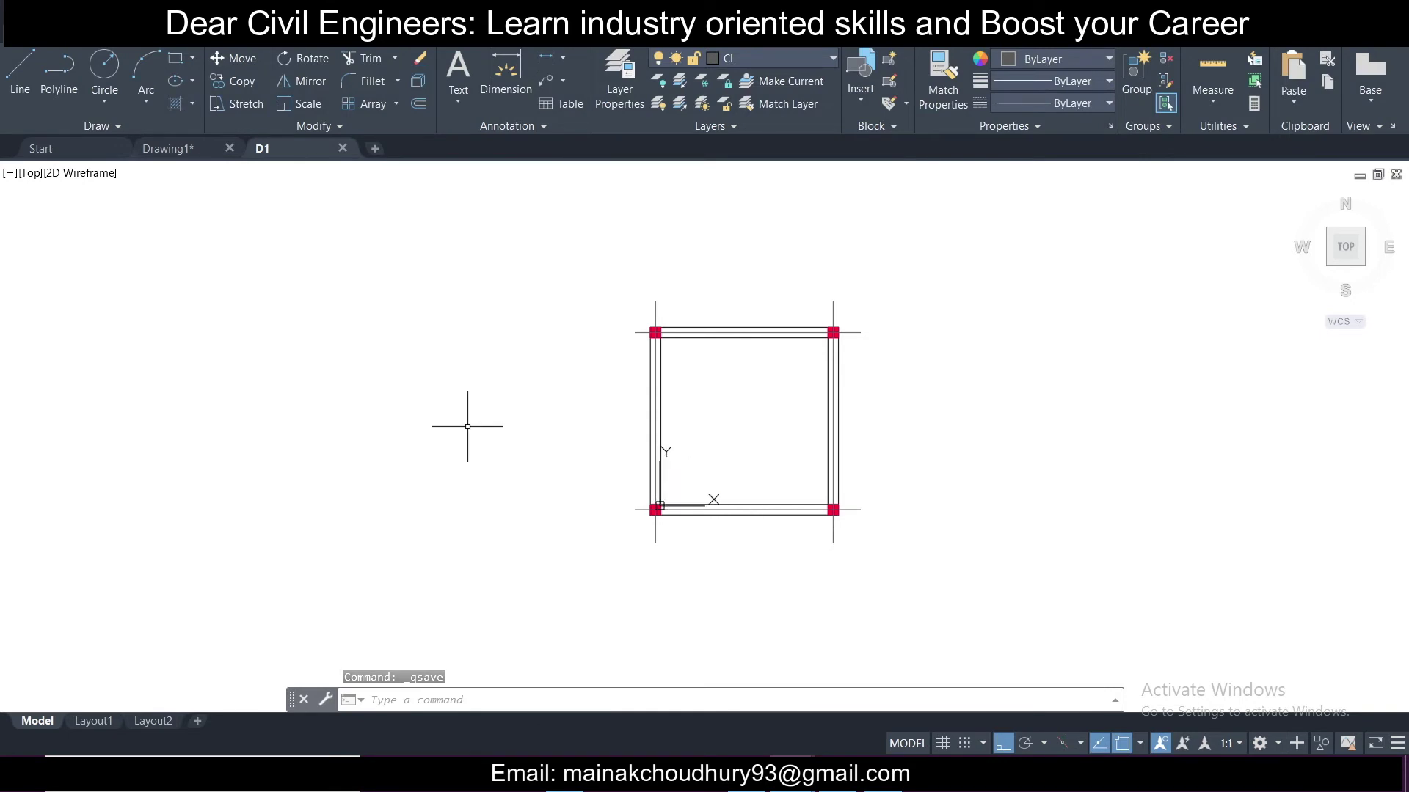
Export the plan to the Desktop as D1.dxf with the DXFOUT command.
text(DXF)
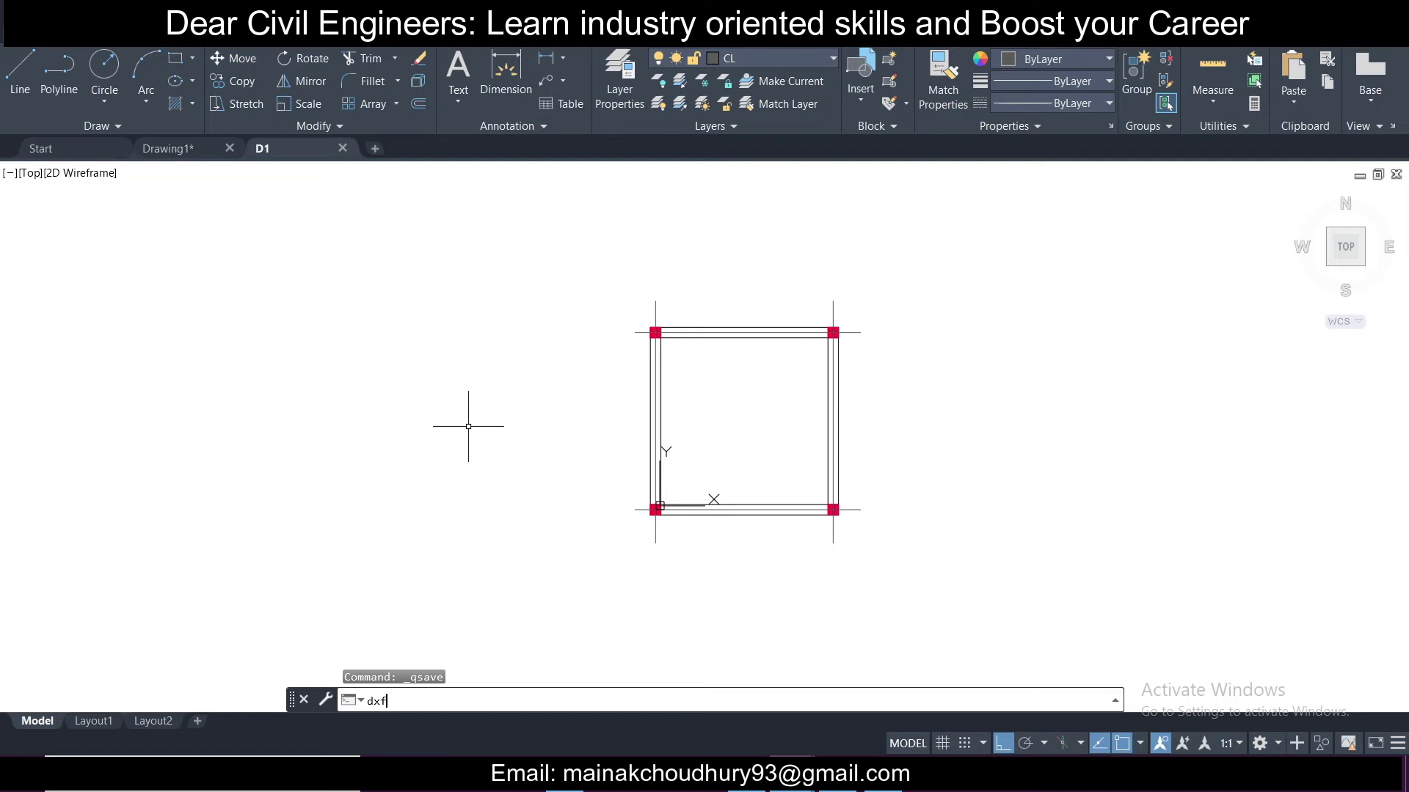
text(OUT)
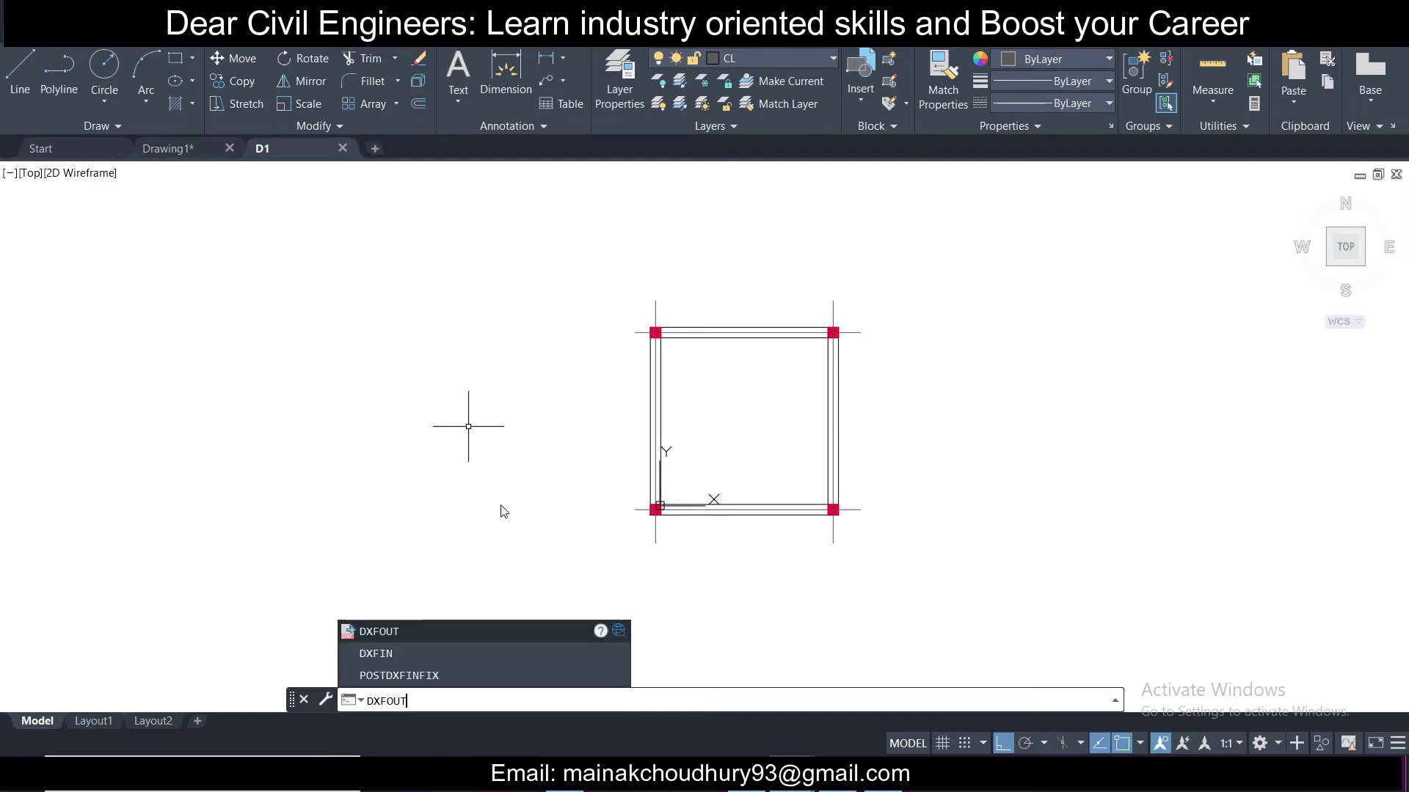
key(Return)
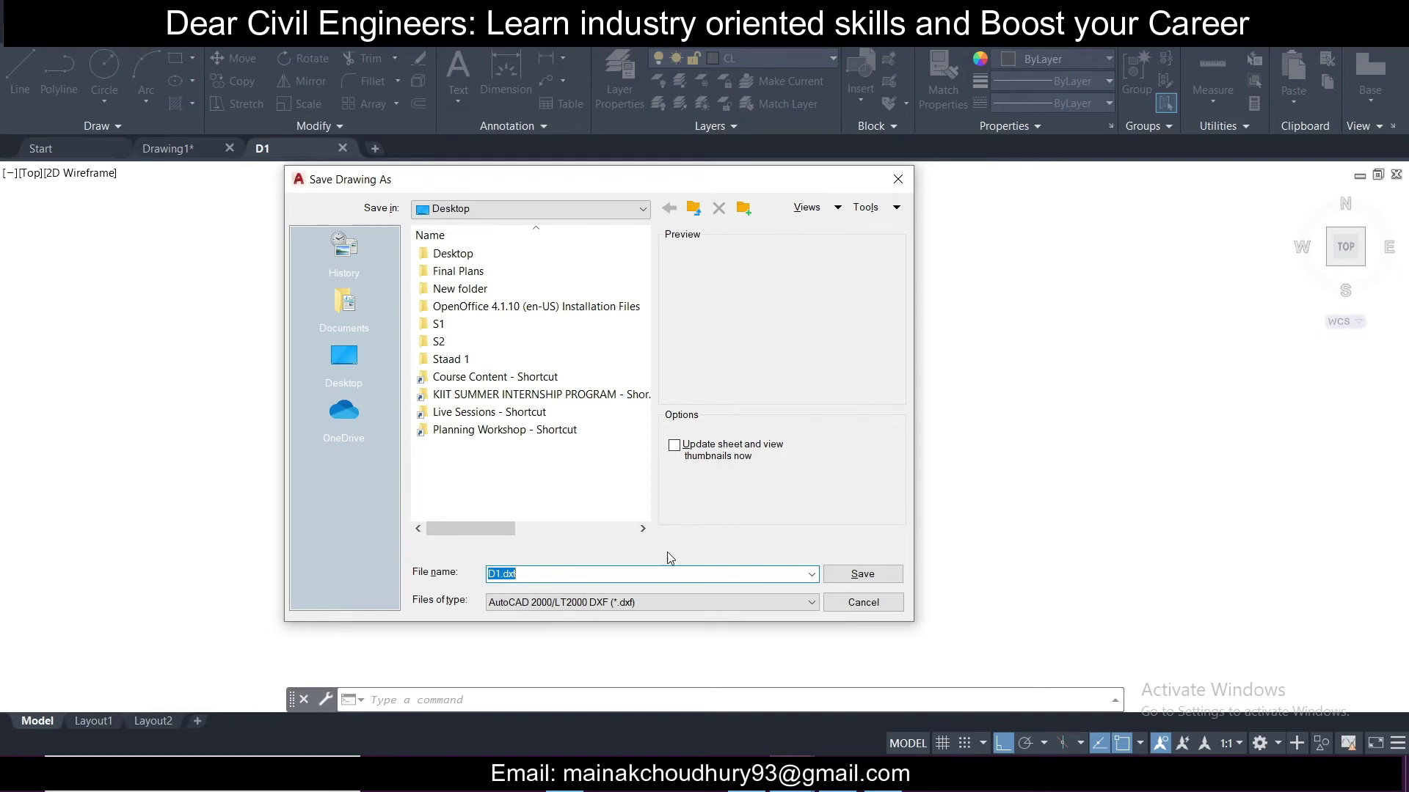
click(852, 580)
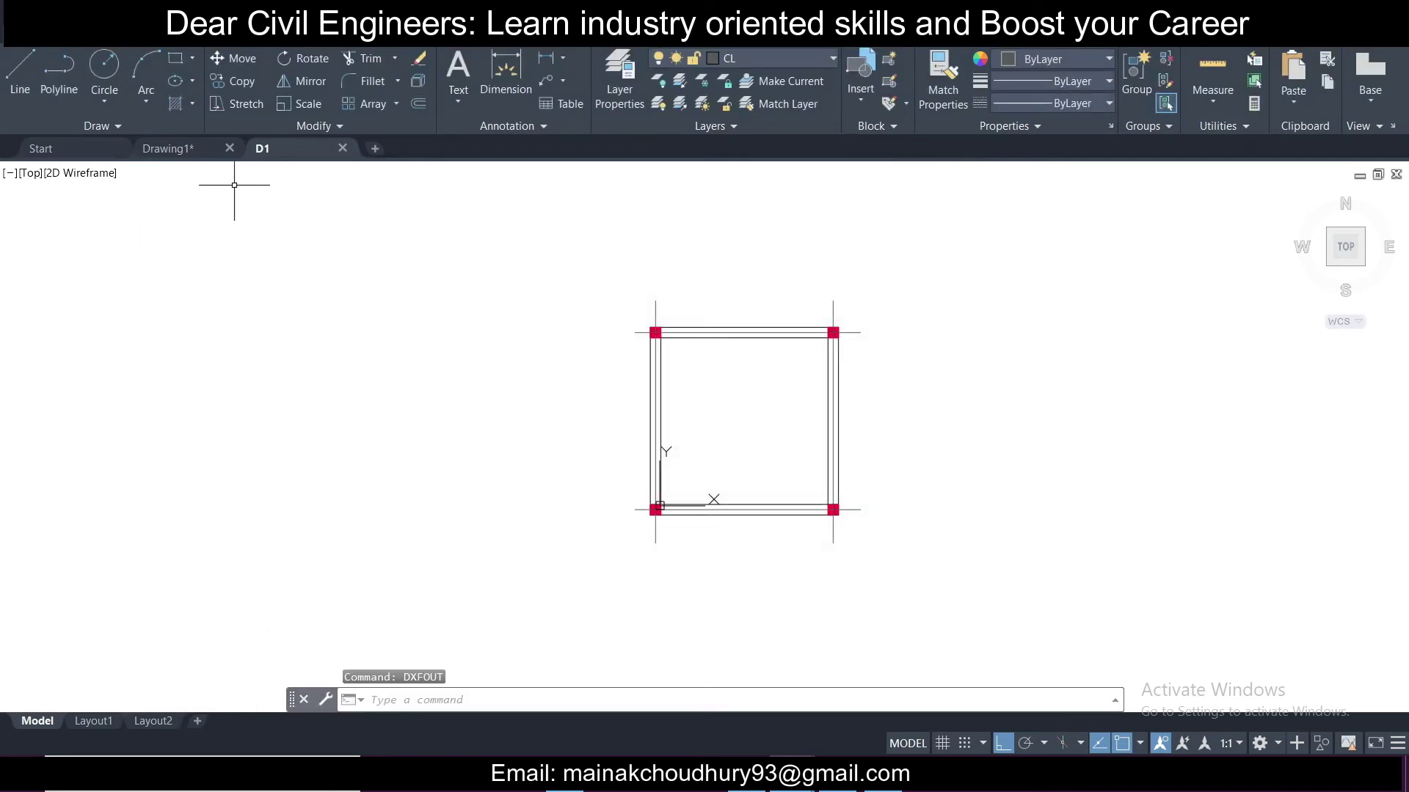
scroll(417, 247, up, 2)
scroll(417, 247, down, 4)
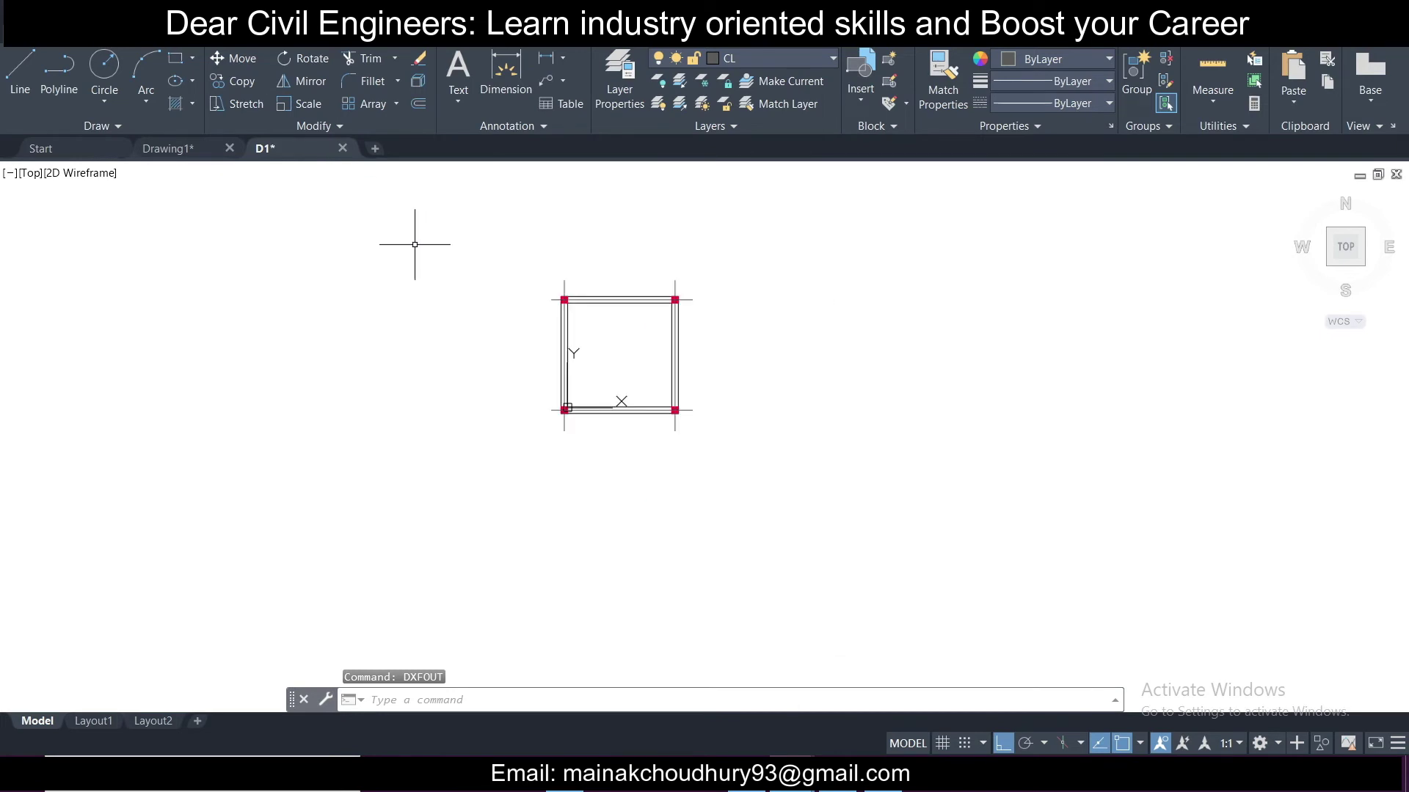
scroll(417, 247, up, 2)
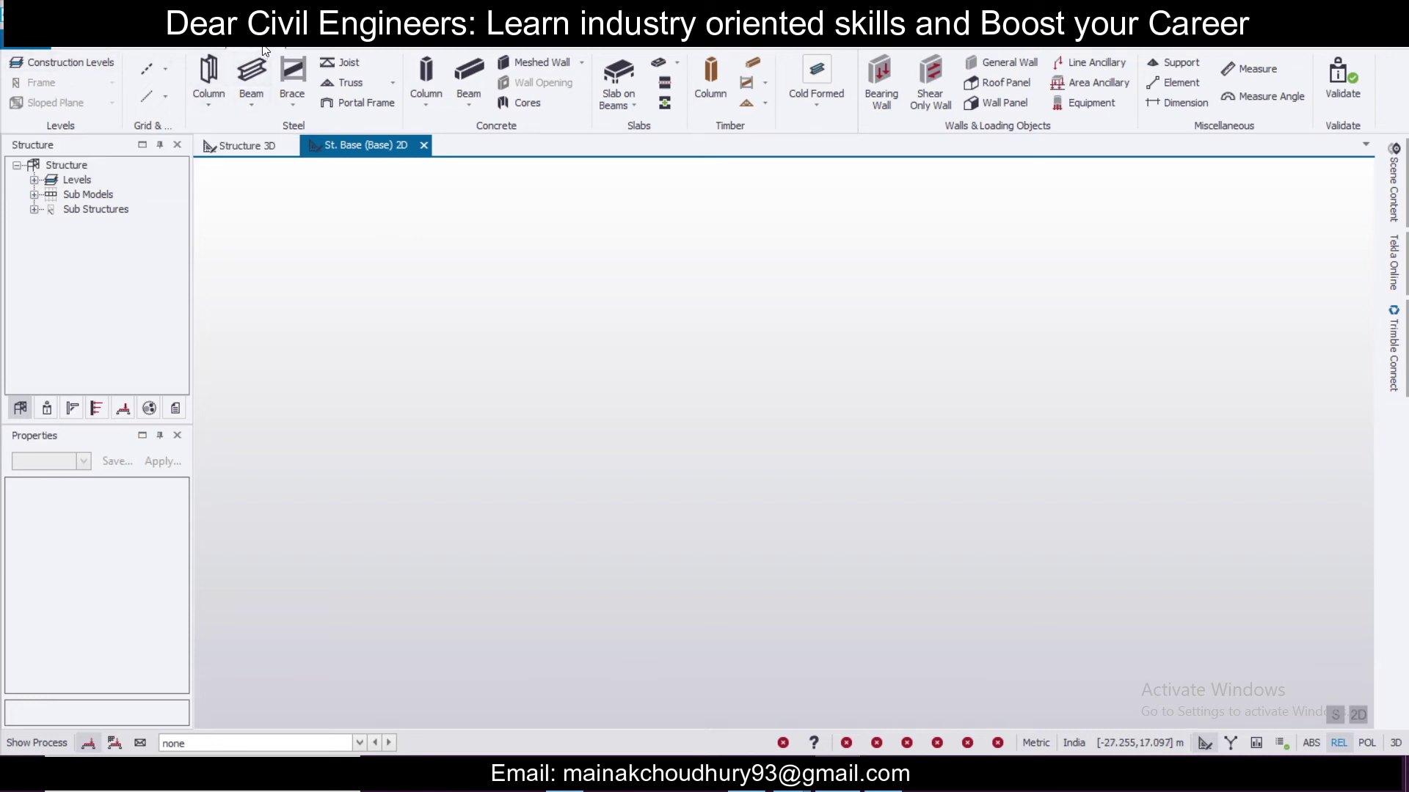
Switch to Tekla Structural Designer and open the Desktop file D1 with the grid's DXF import.
click(165, 70)
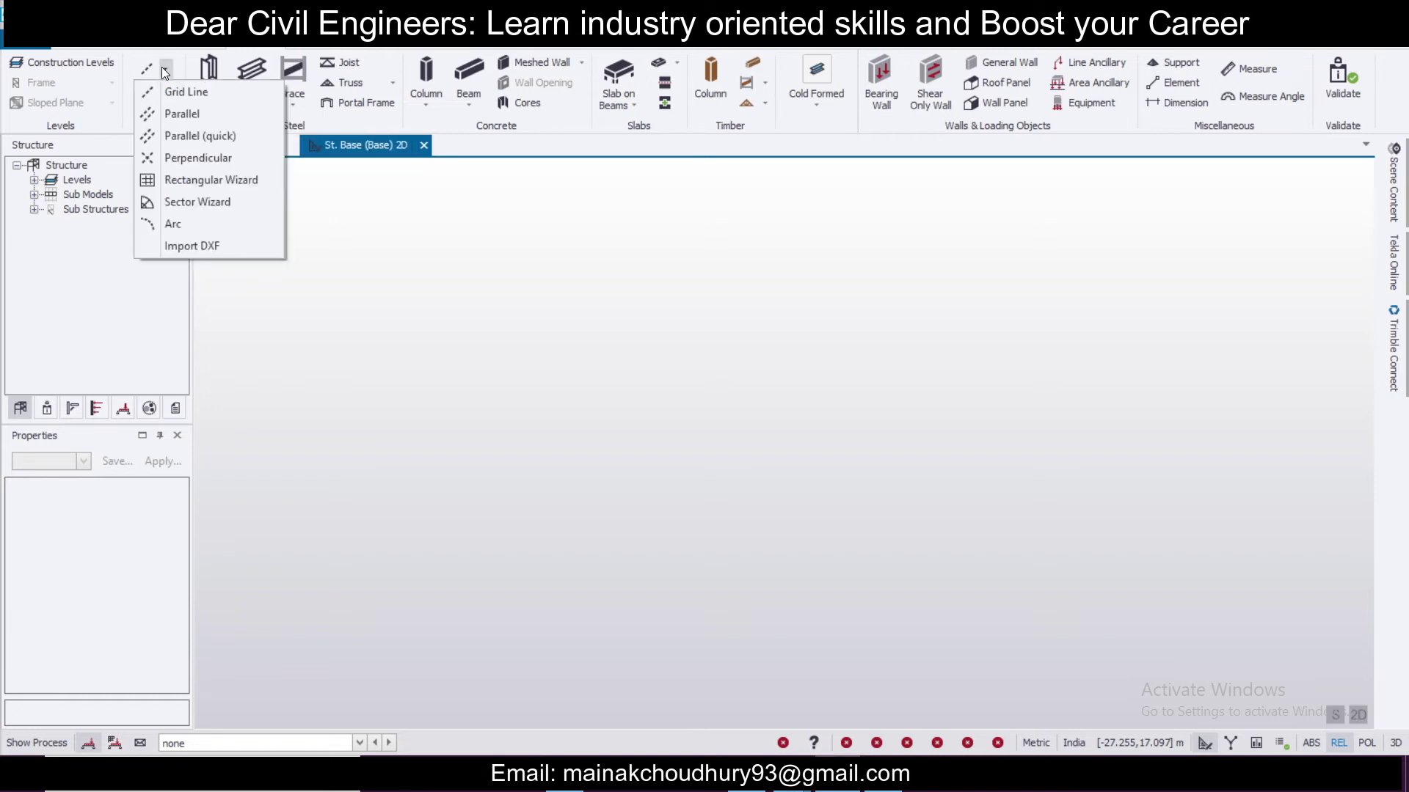
click(231, 242)
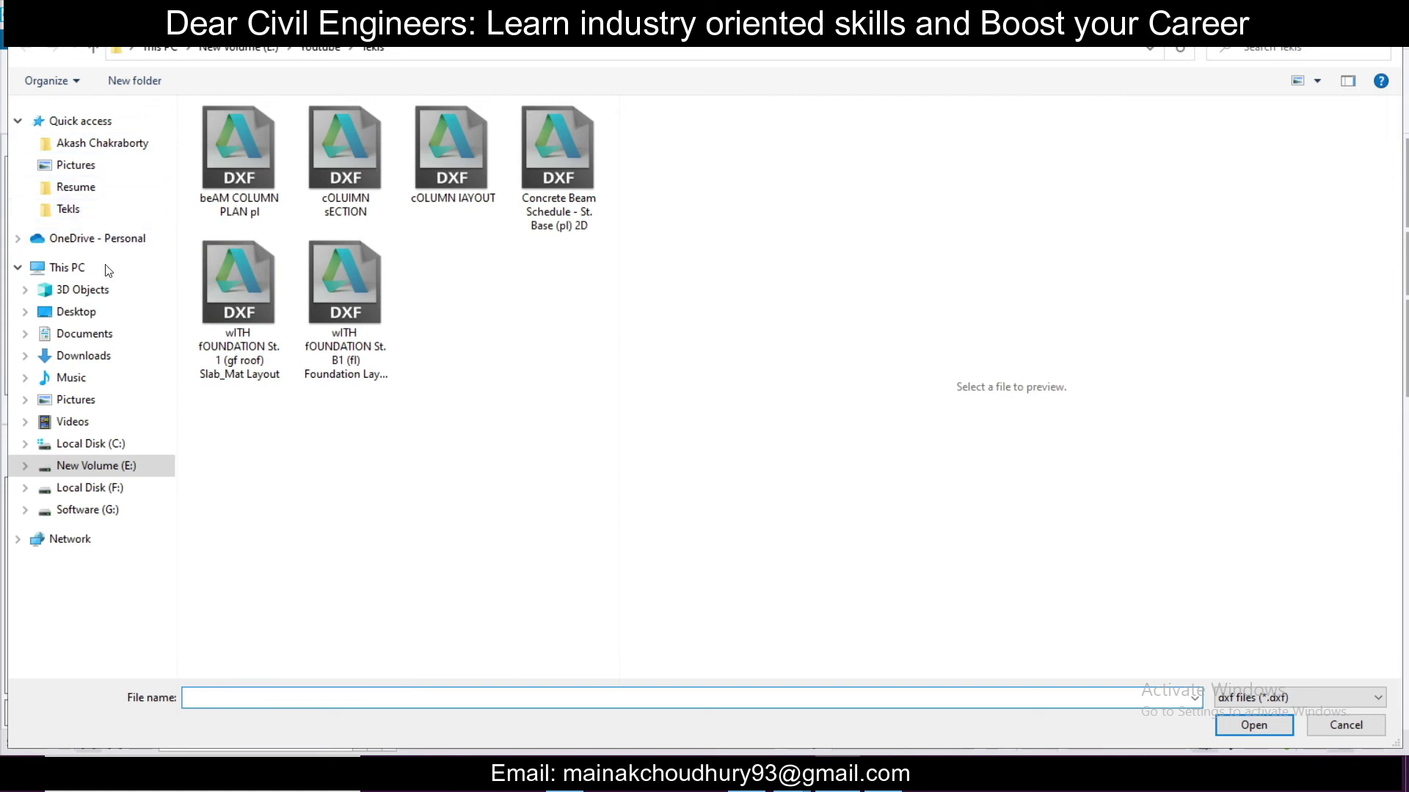
click(109, 311)
click(242, 383)
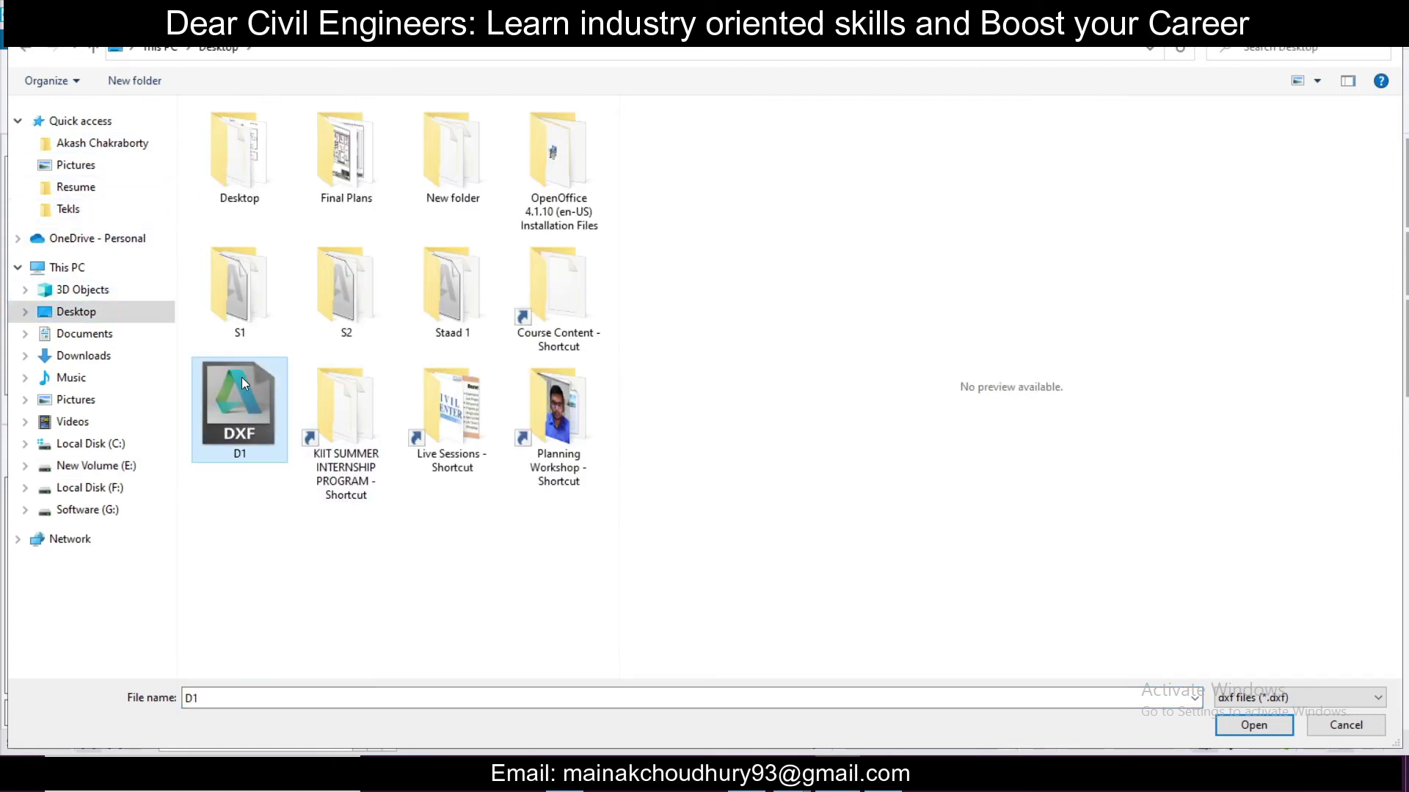
click(1244, 733)
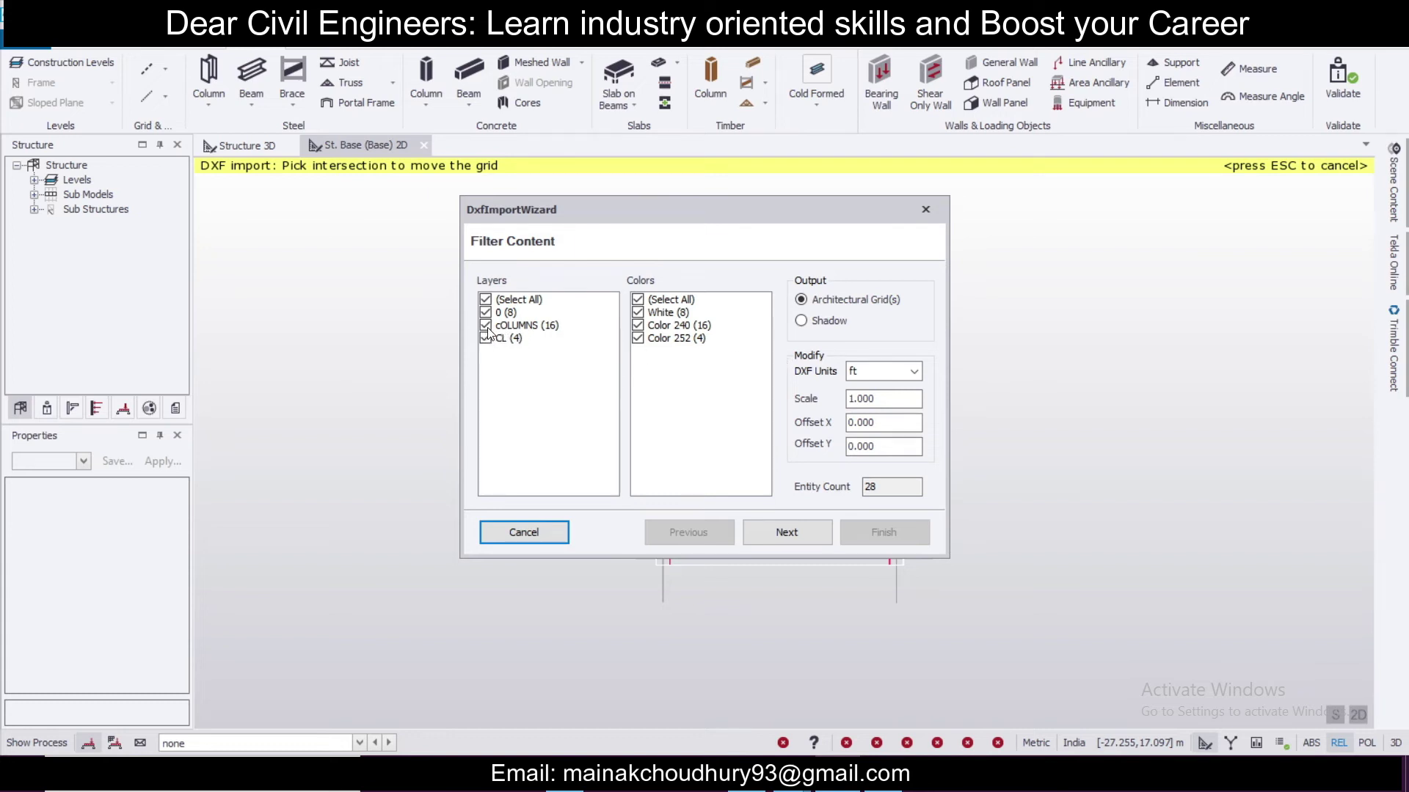
Limit the DXF import to the CL layer and set the DXF units to mm.
click(486, 300)
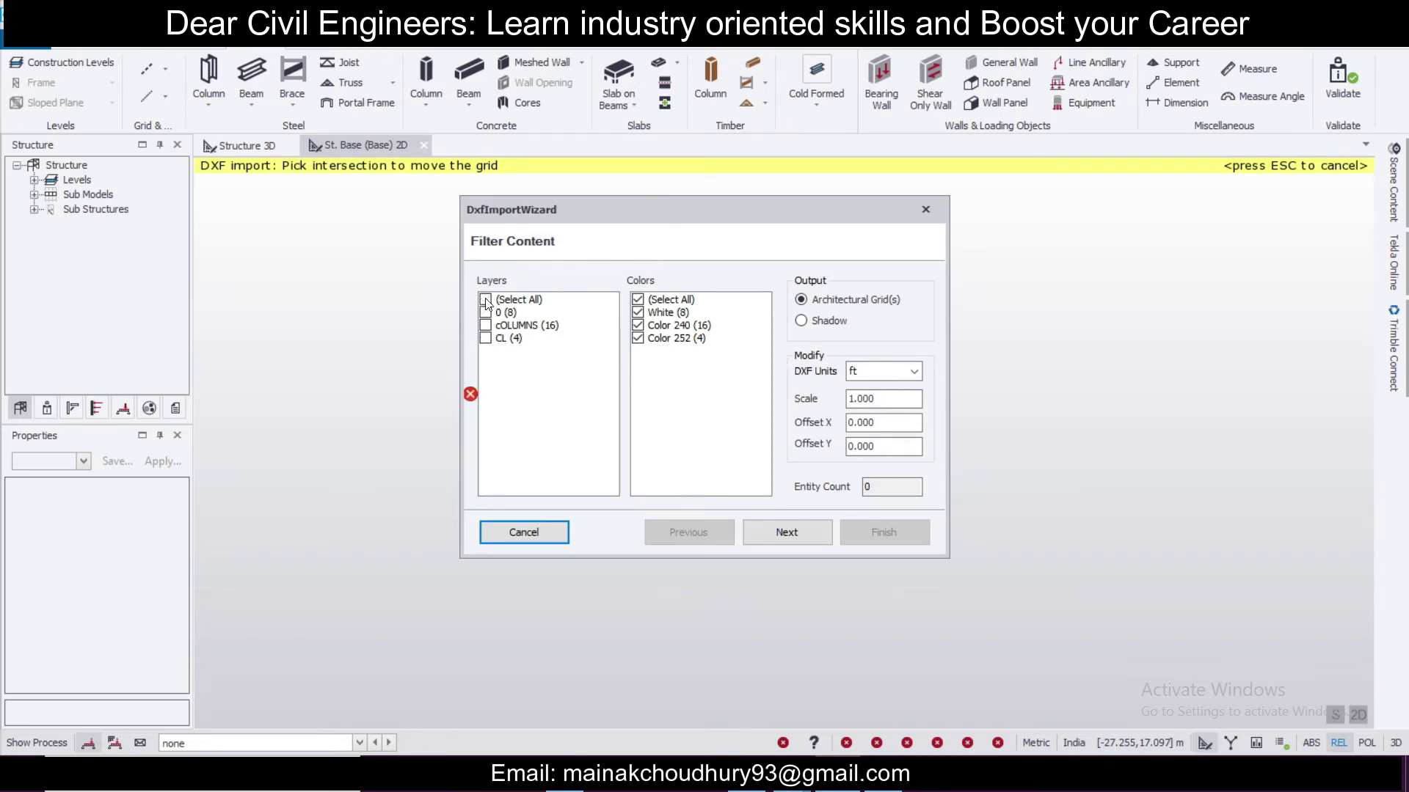
click(485, 339)
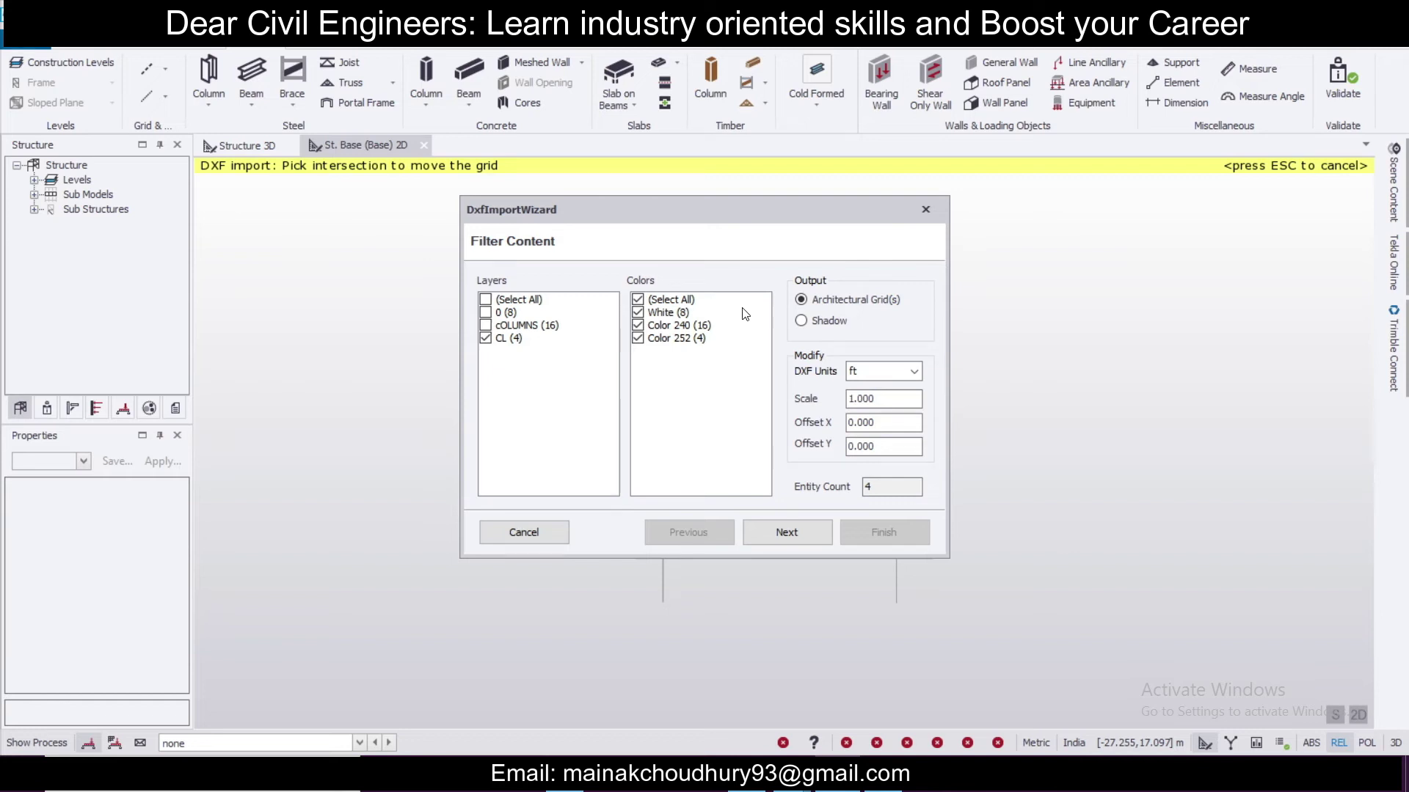
click(880, 373)
key(Up)
key(Up)
key(Up)
key(Up)
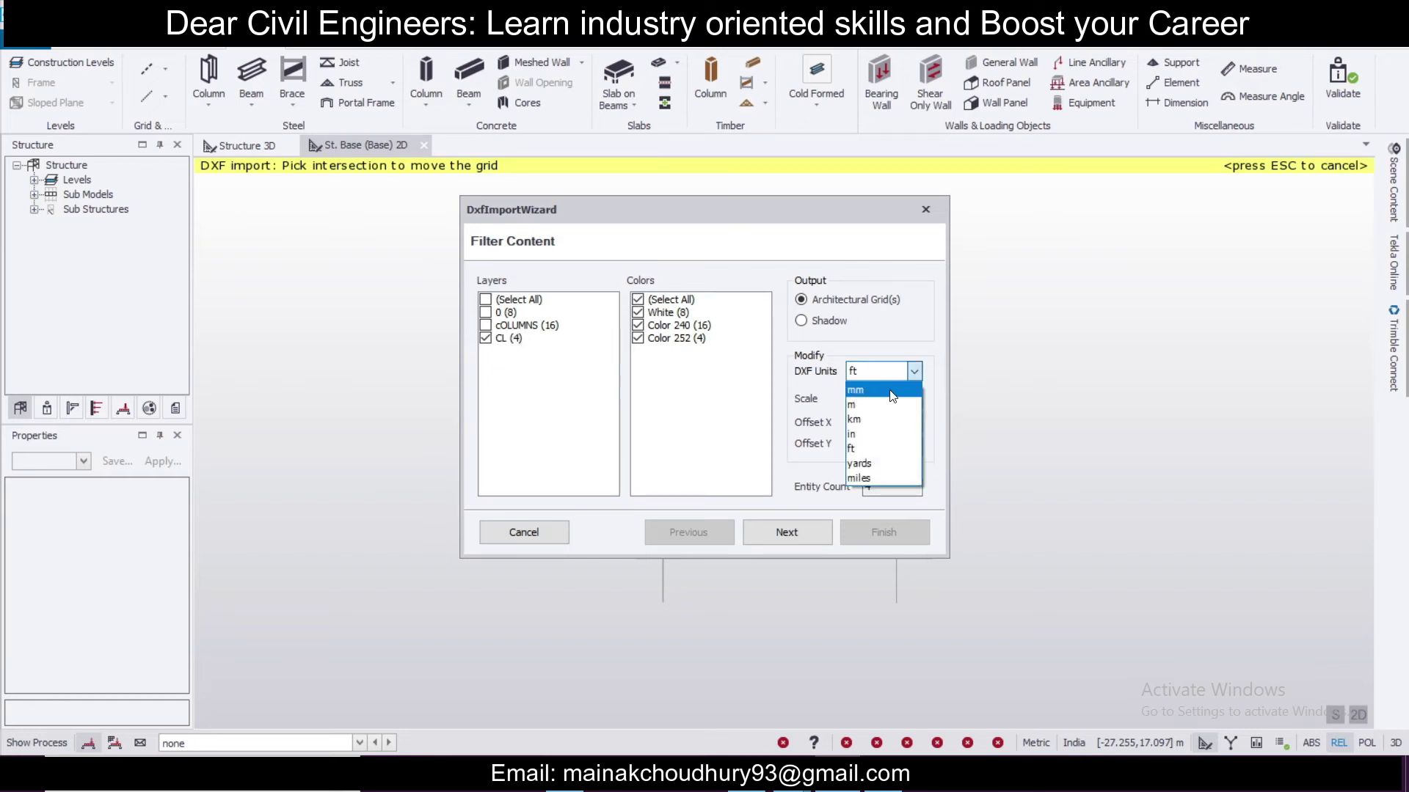
click(908, 366)
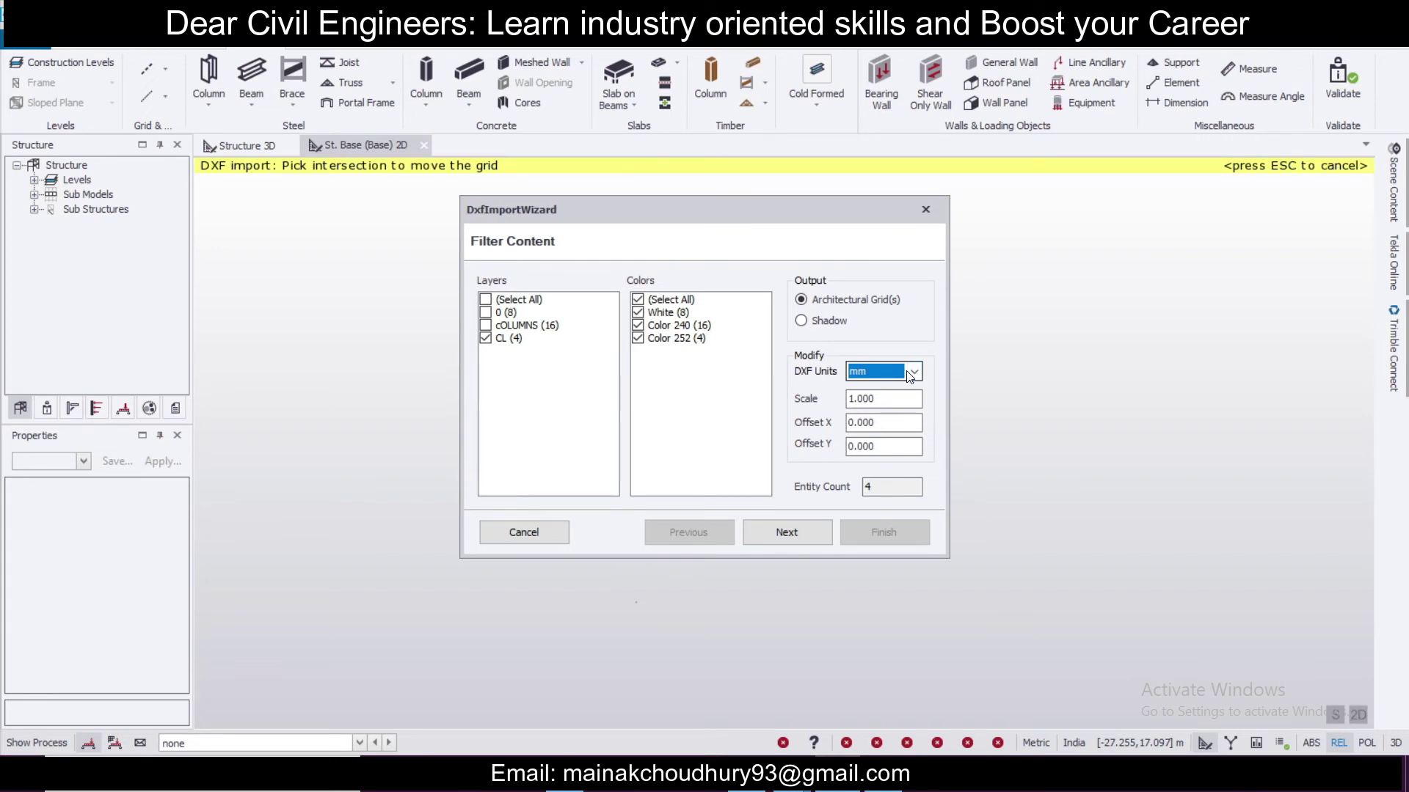
Create the architectural grids by layer on levels St. 2, St. 1, St. Base and St. B1, and finish the import.
click(814, 533)
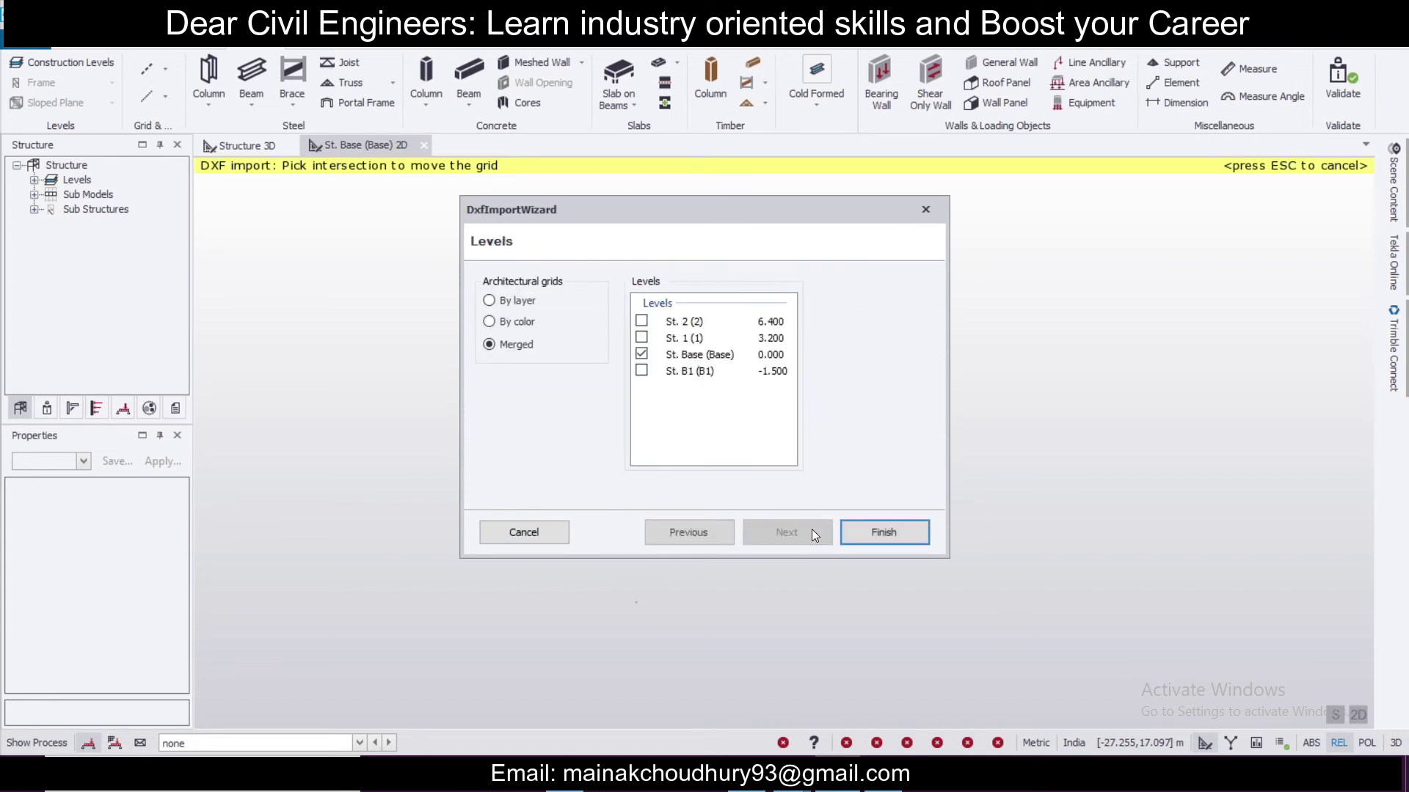
click(531, 304)
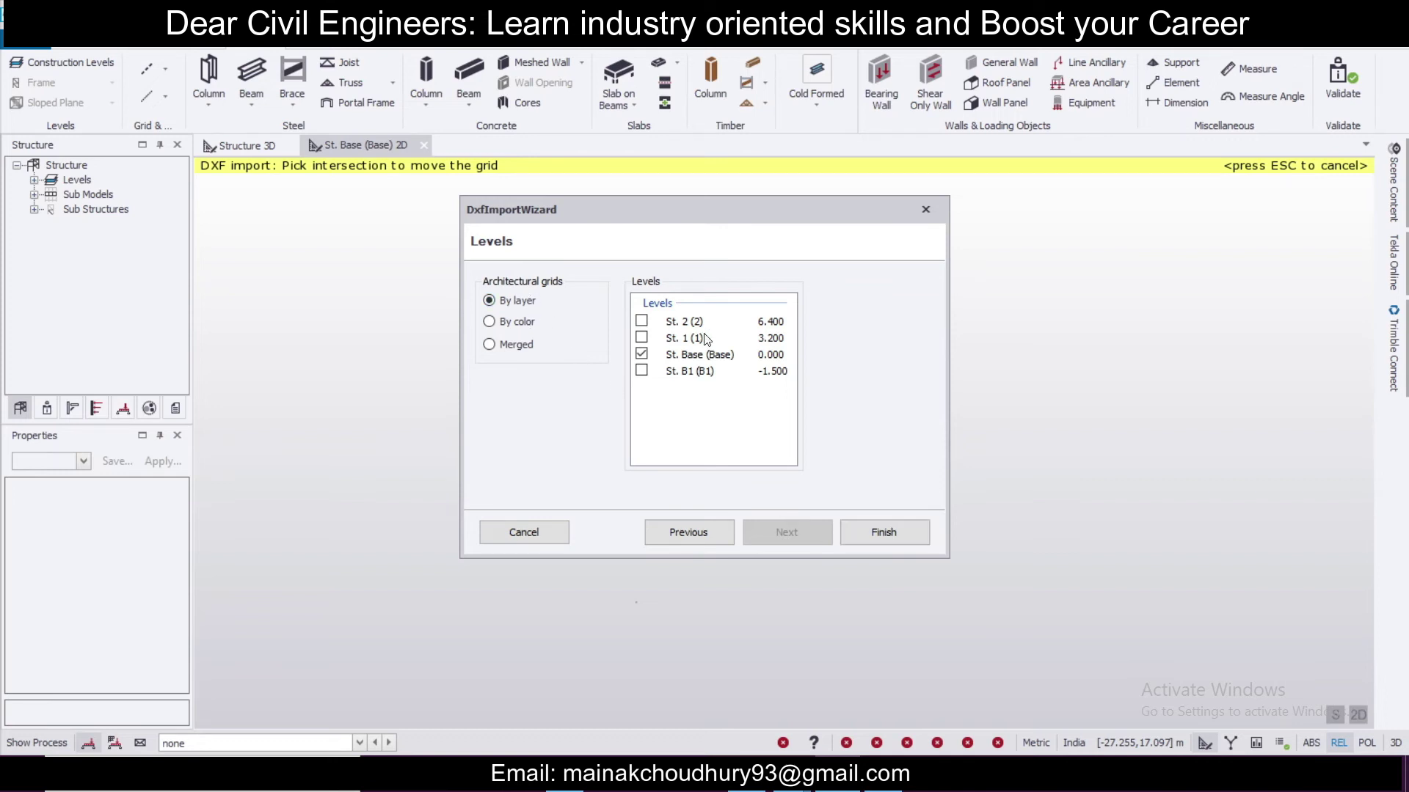
click(650, 338)
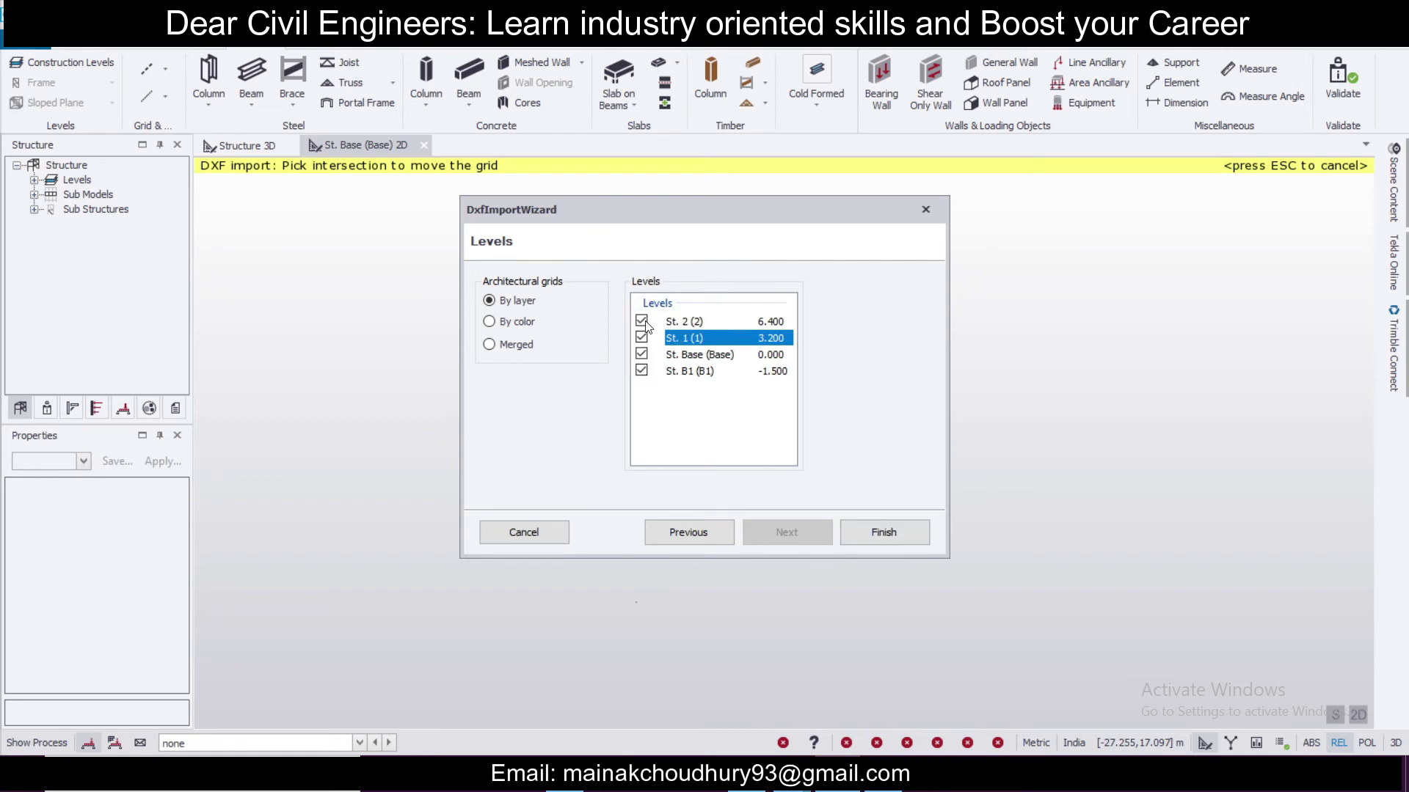
click(878, 525)
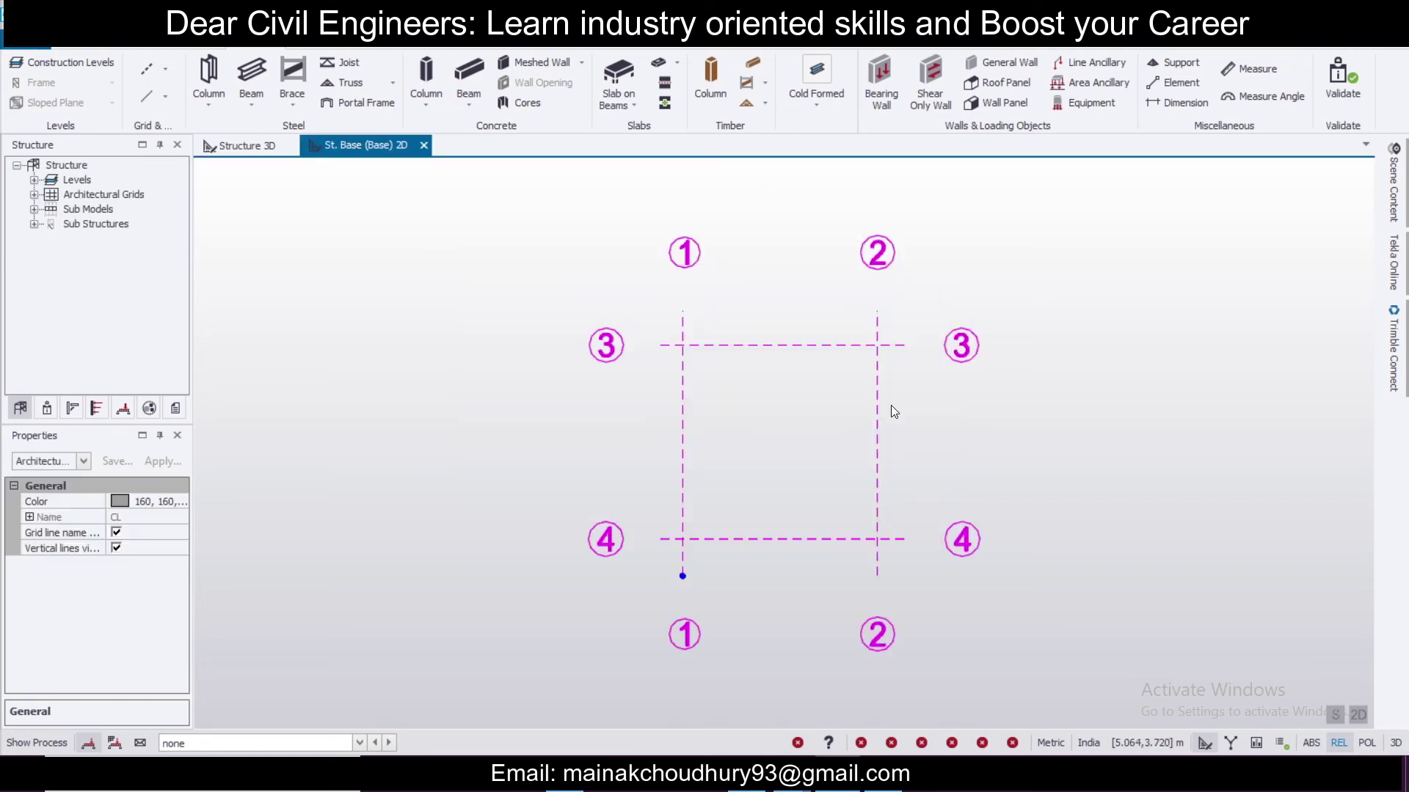
Check the imported grid lines and start a second DXF import of the file D1 from the Desktop.
scroll(872, 351, up, 2)
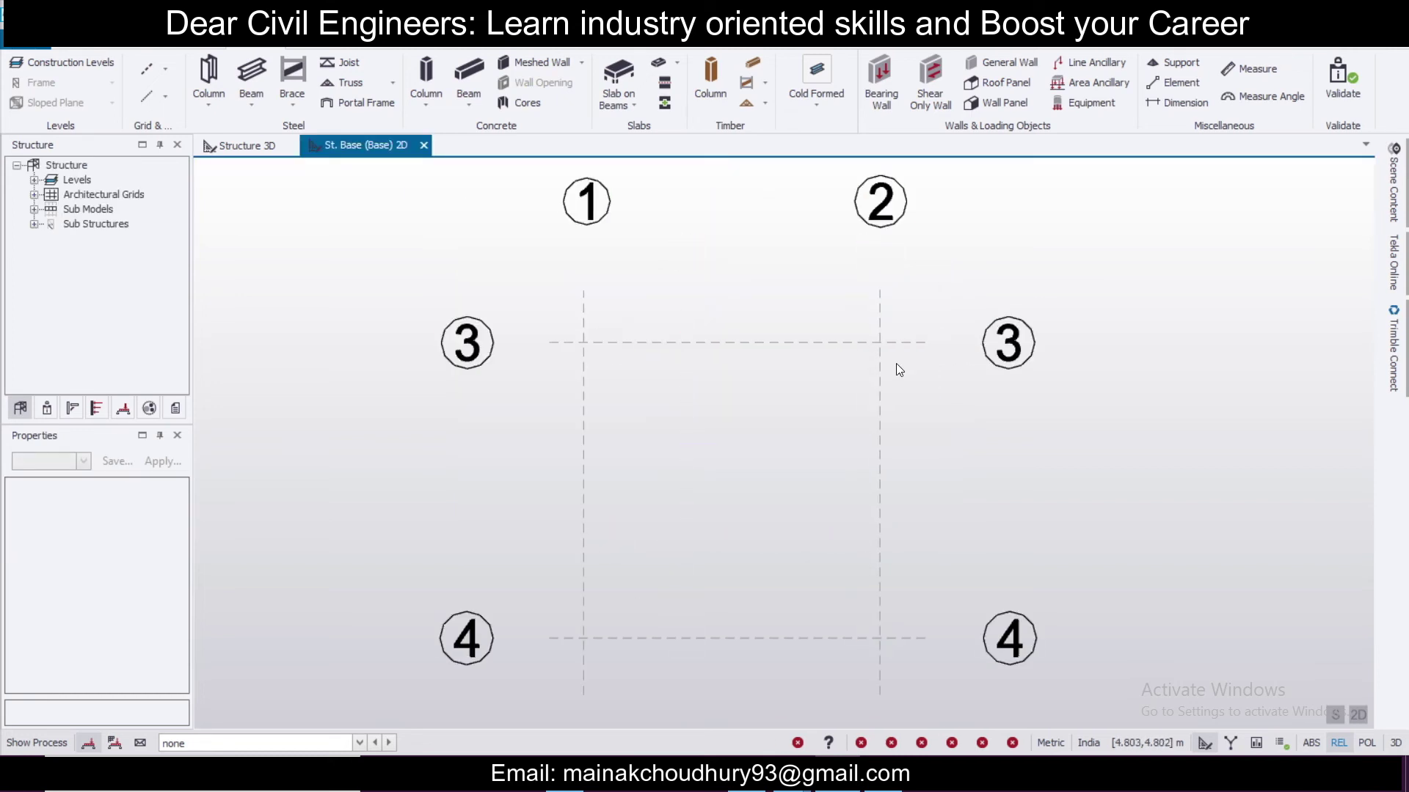
scroll(896, 364, down, 3)
scroll(922, 385, down, 1)
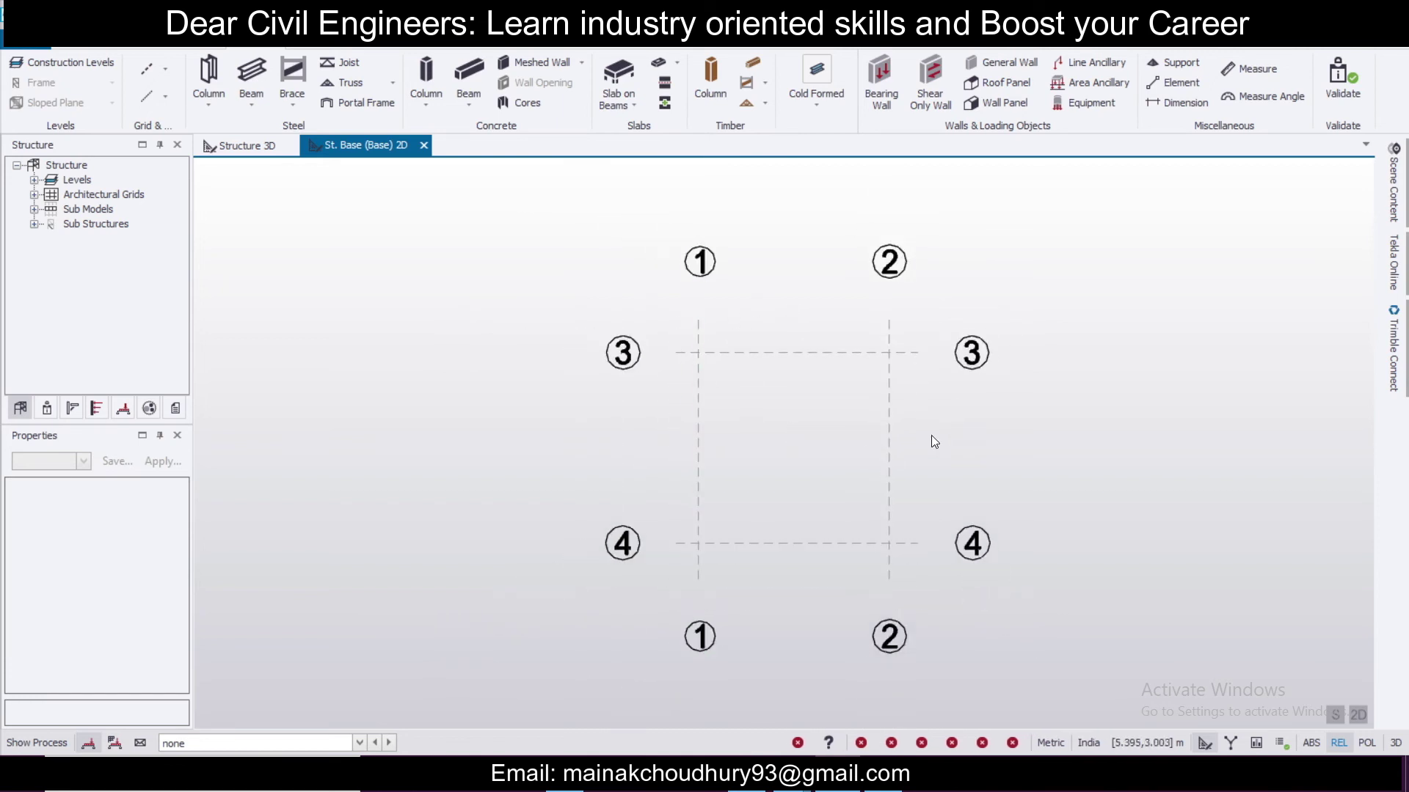
scroll(934, 342, up, 1)
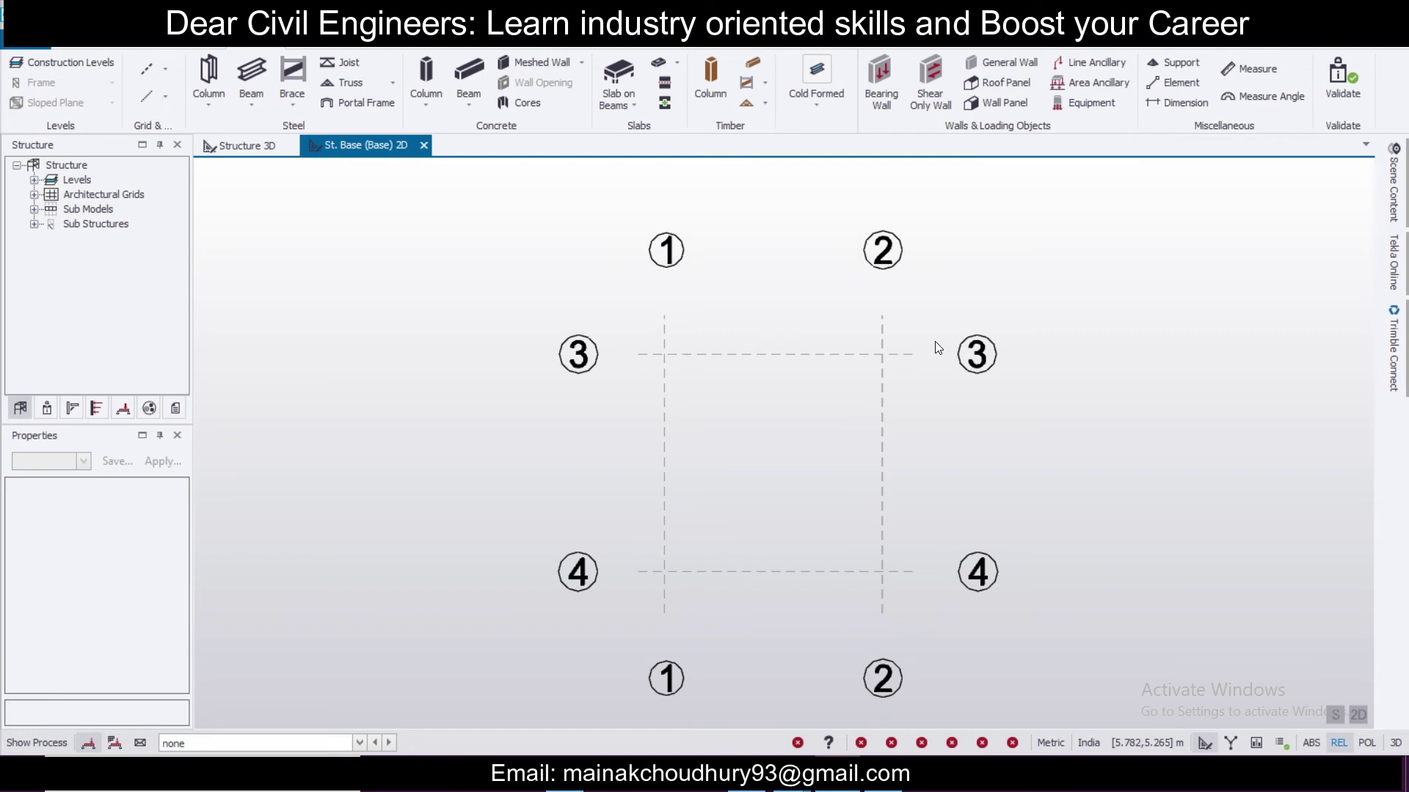
mouse_move(884, 343)
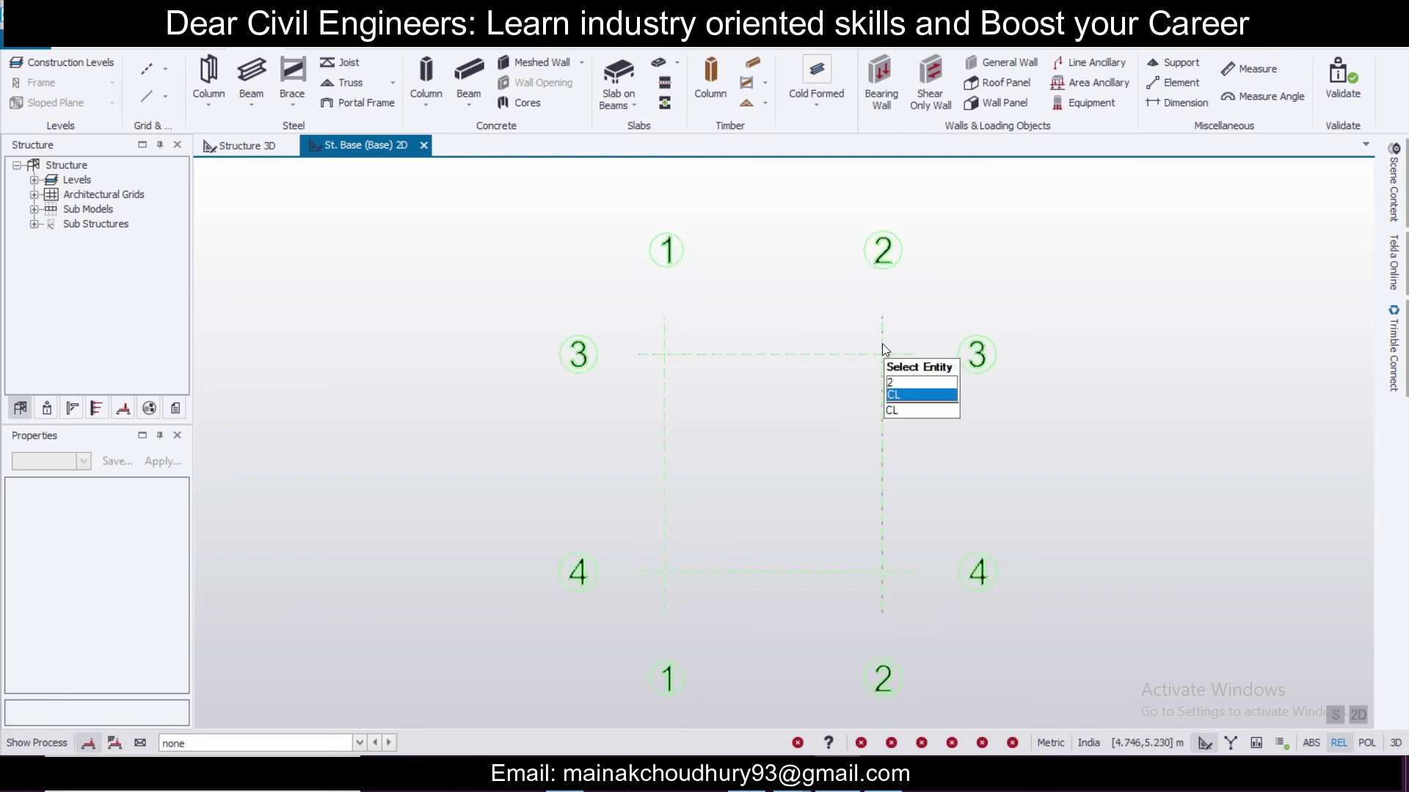
click(165, 68)
click(222, 246)
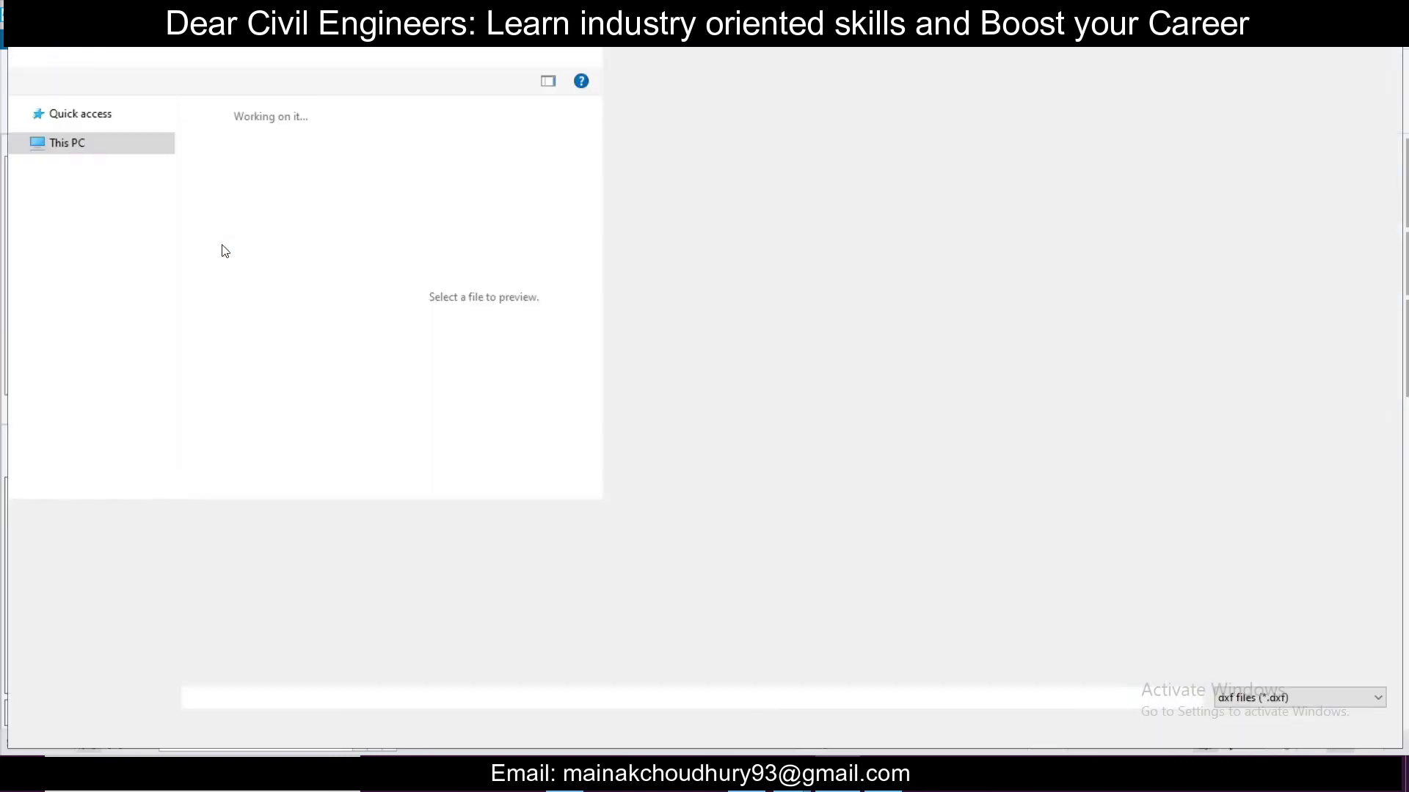
click(249, 396)
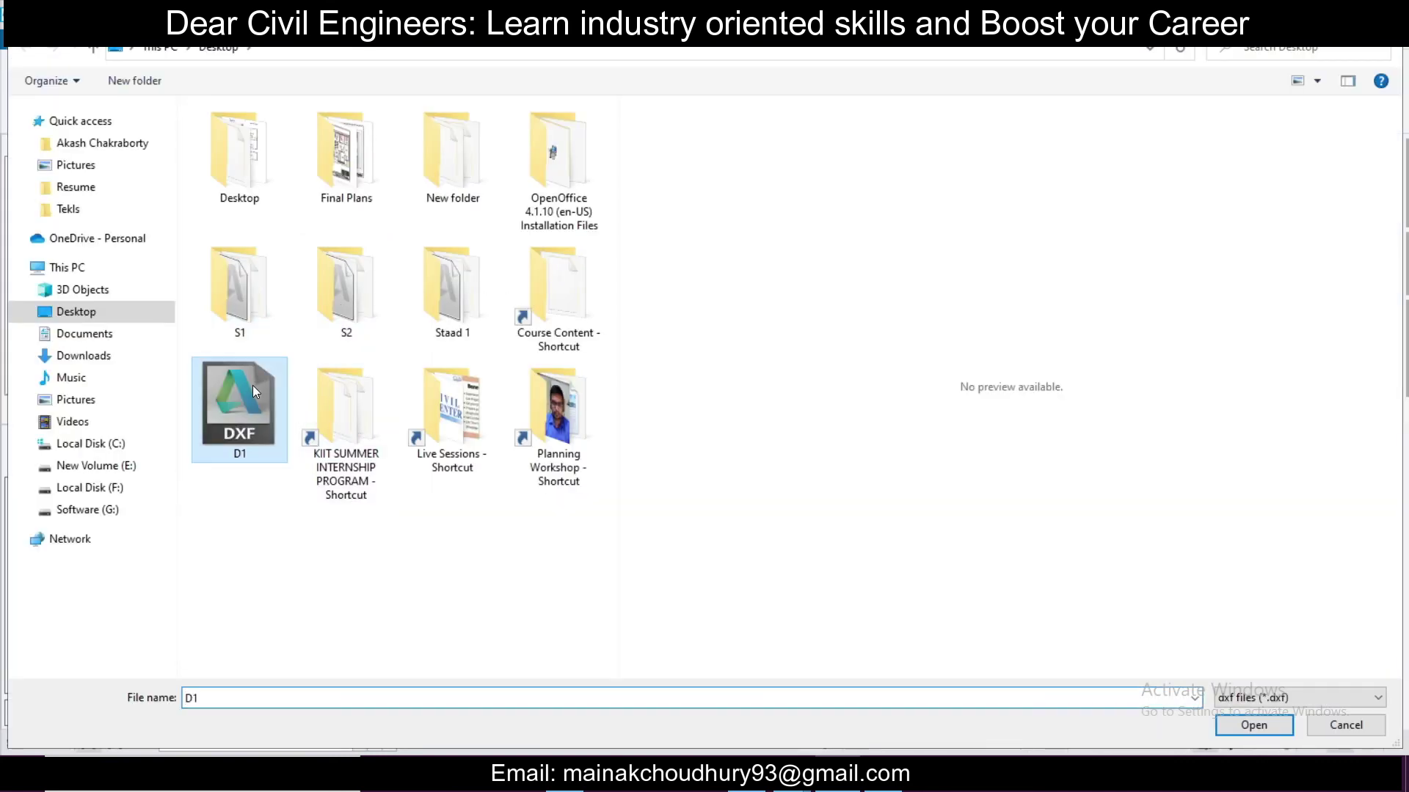
click(1250, 725)
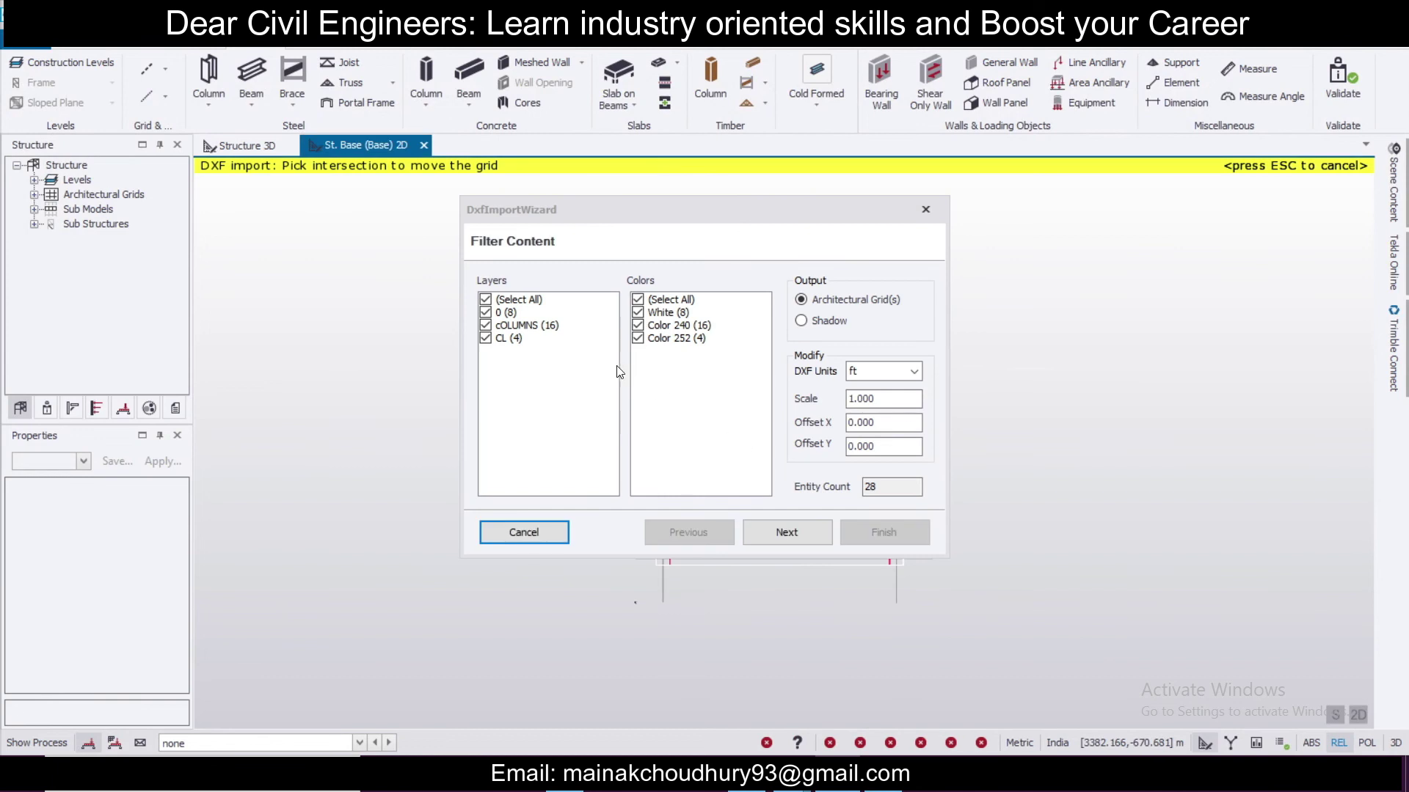
Import layers 0 and cOLUMNS without CL as a shadow, with DXF units in mm.
click(489, 341)
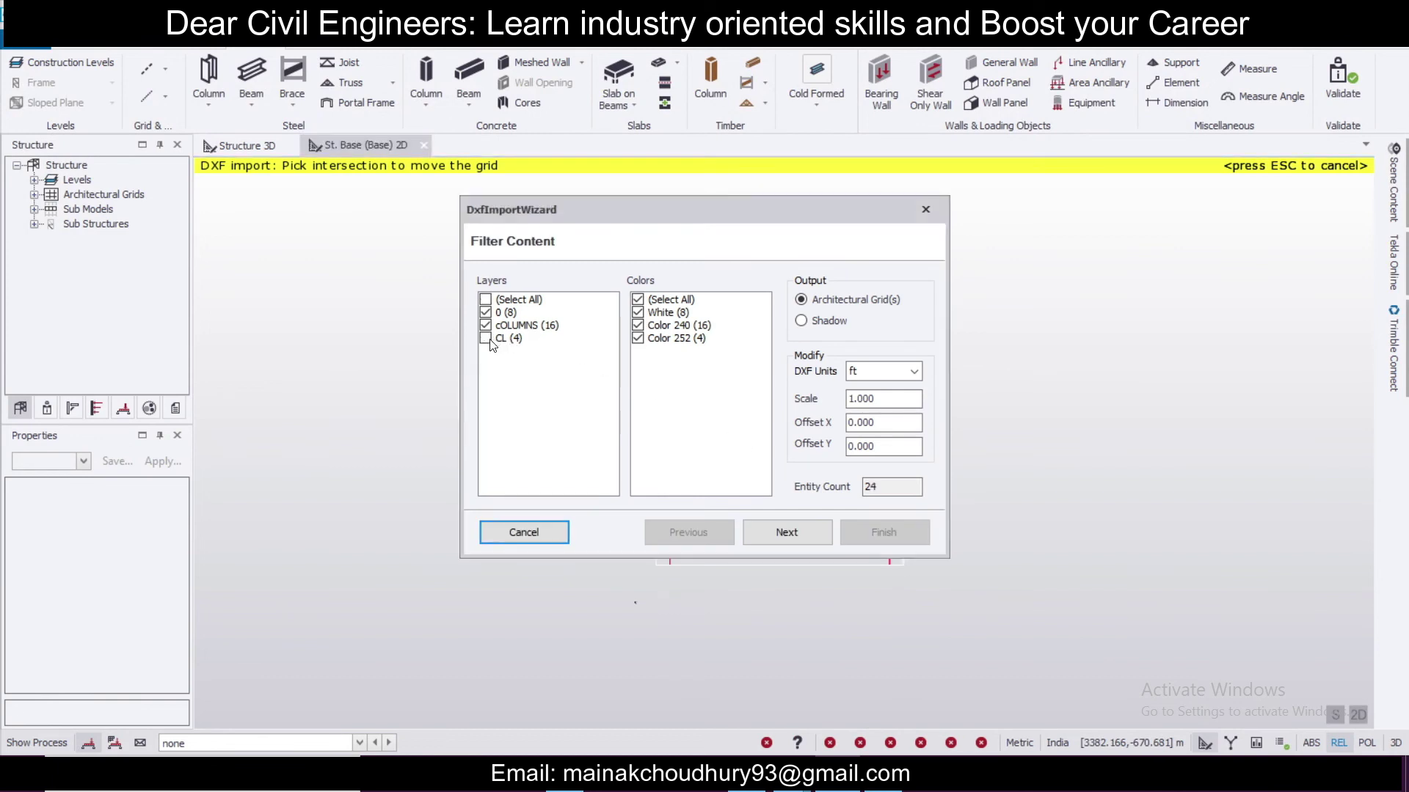
click(826, 323)
click(910, 372)
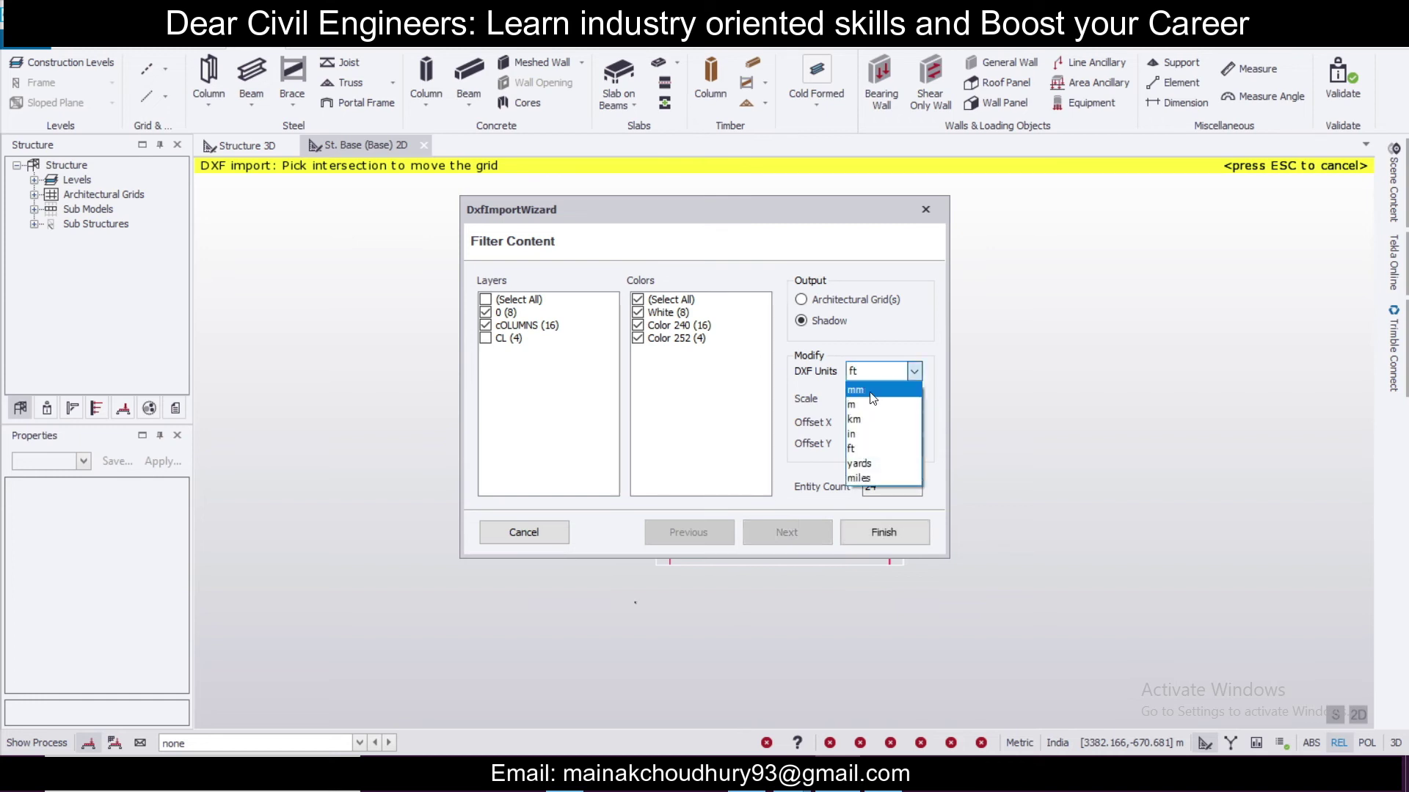
click(872, 393)
click(880, 533)
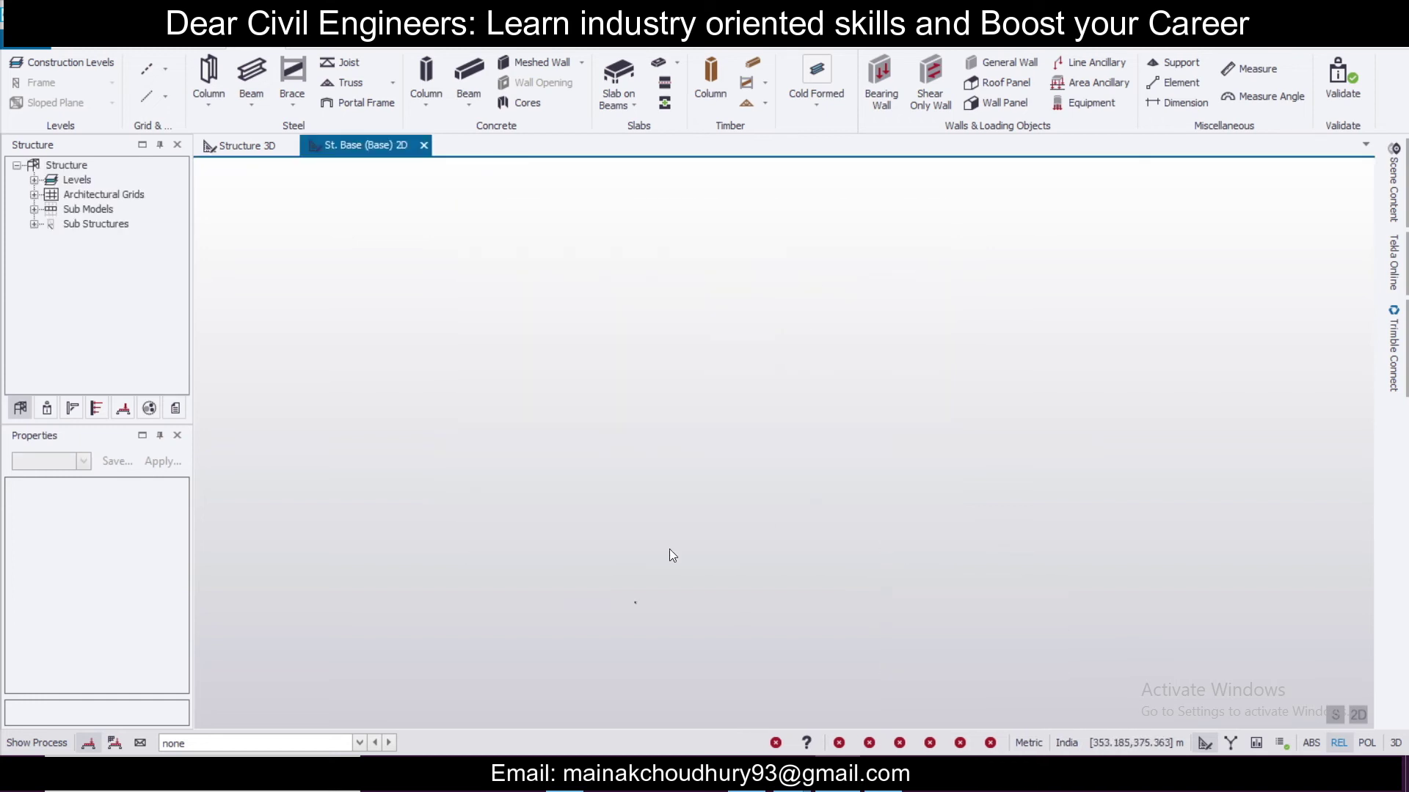
Try placing a cast-in-place concrete column at the intersection of grid lines 1 and 3, and undo it.
scroll(642, 576, up, 5)
scroll(708, 495, up, 3)
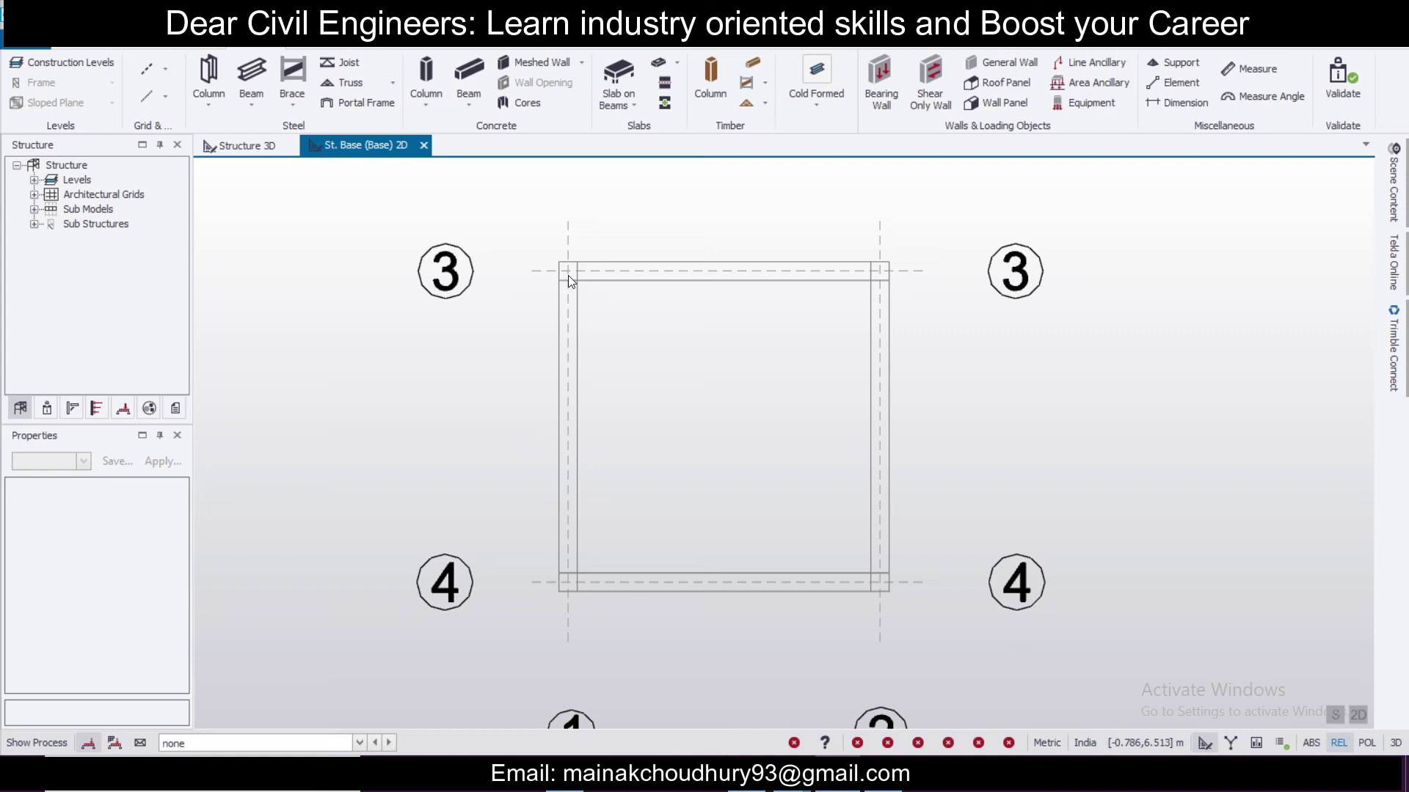
click(427, 81)
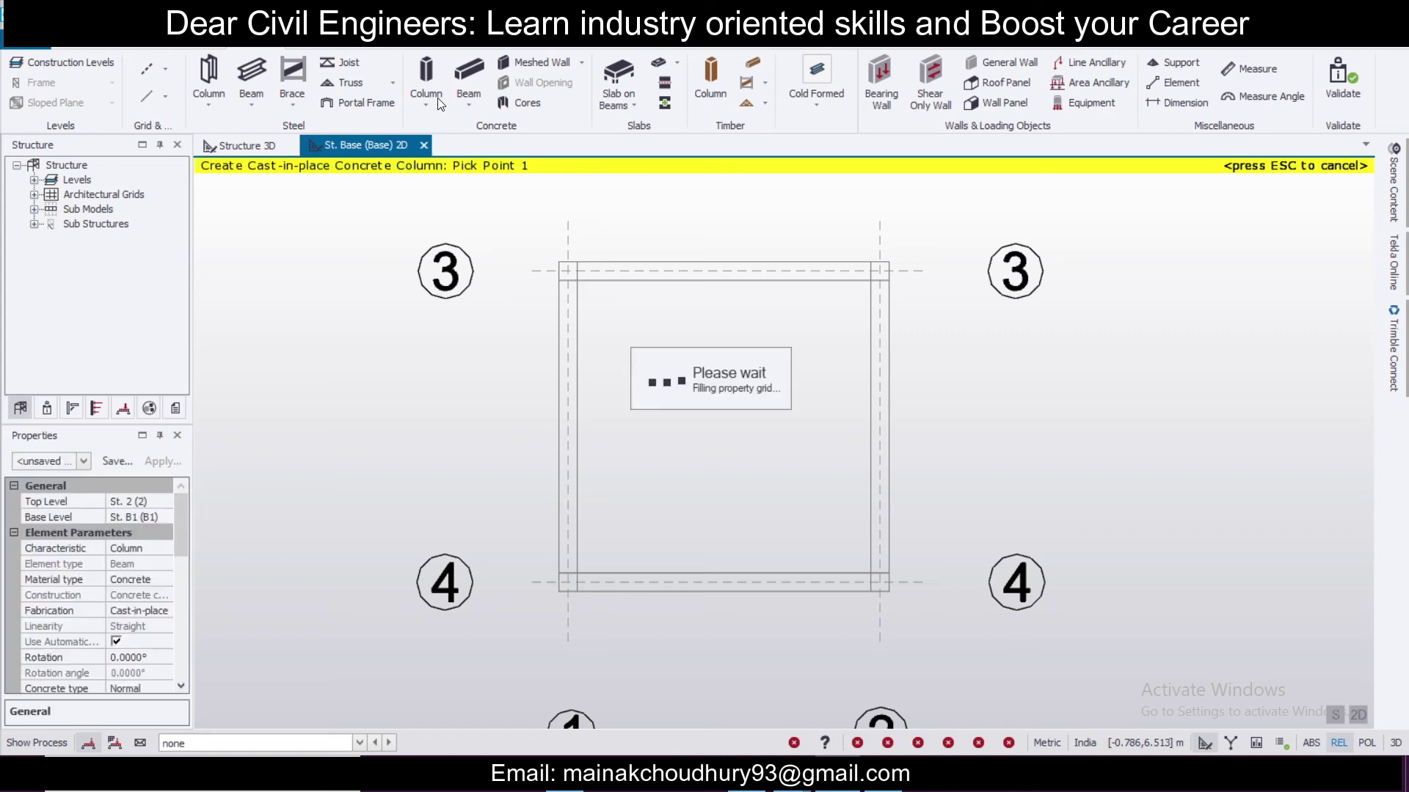
click(569, 271)
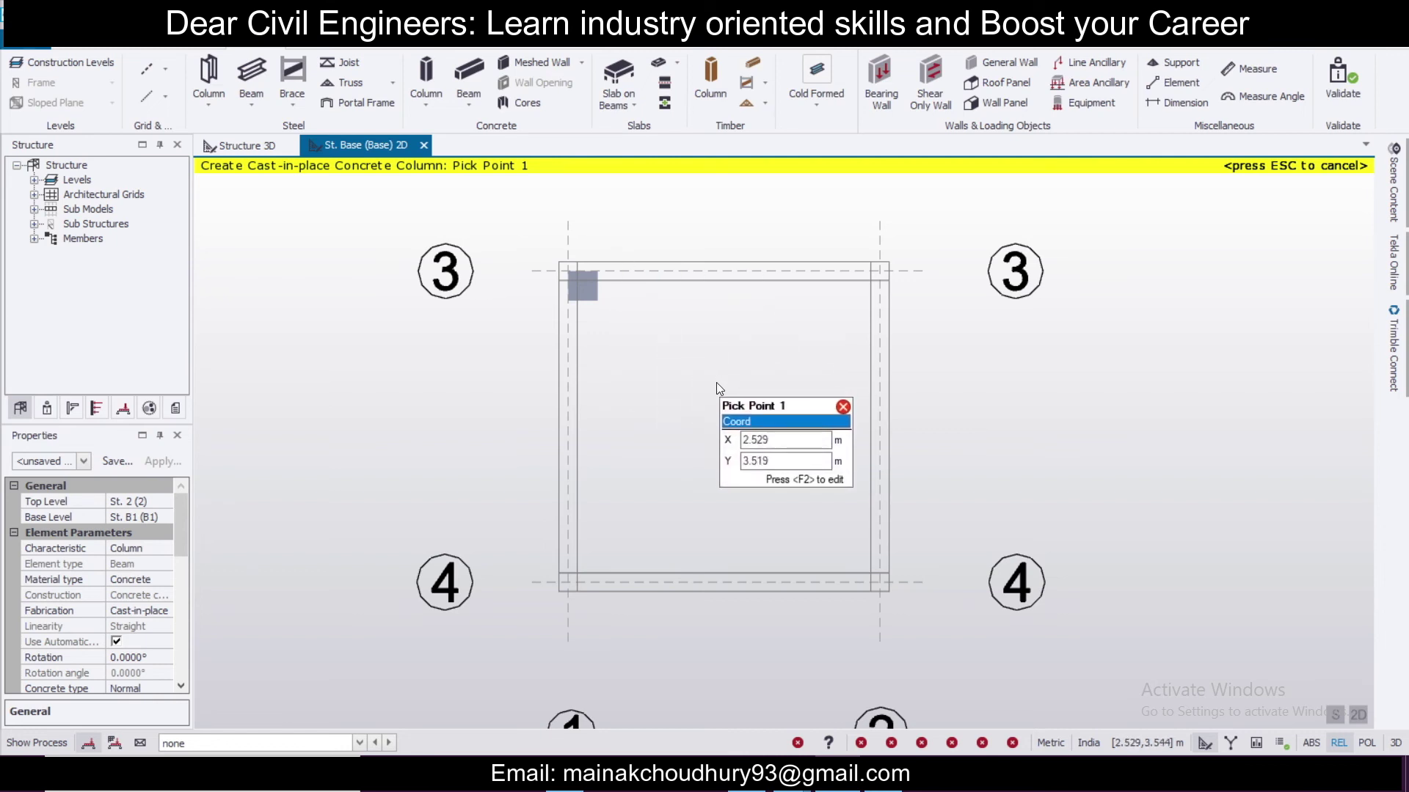
key(ctrl+z)
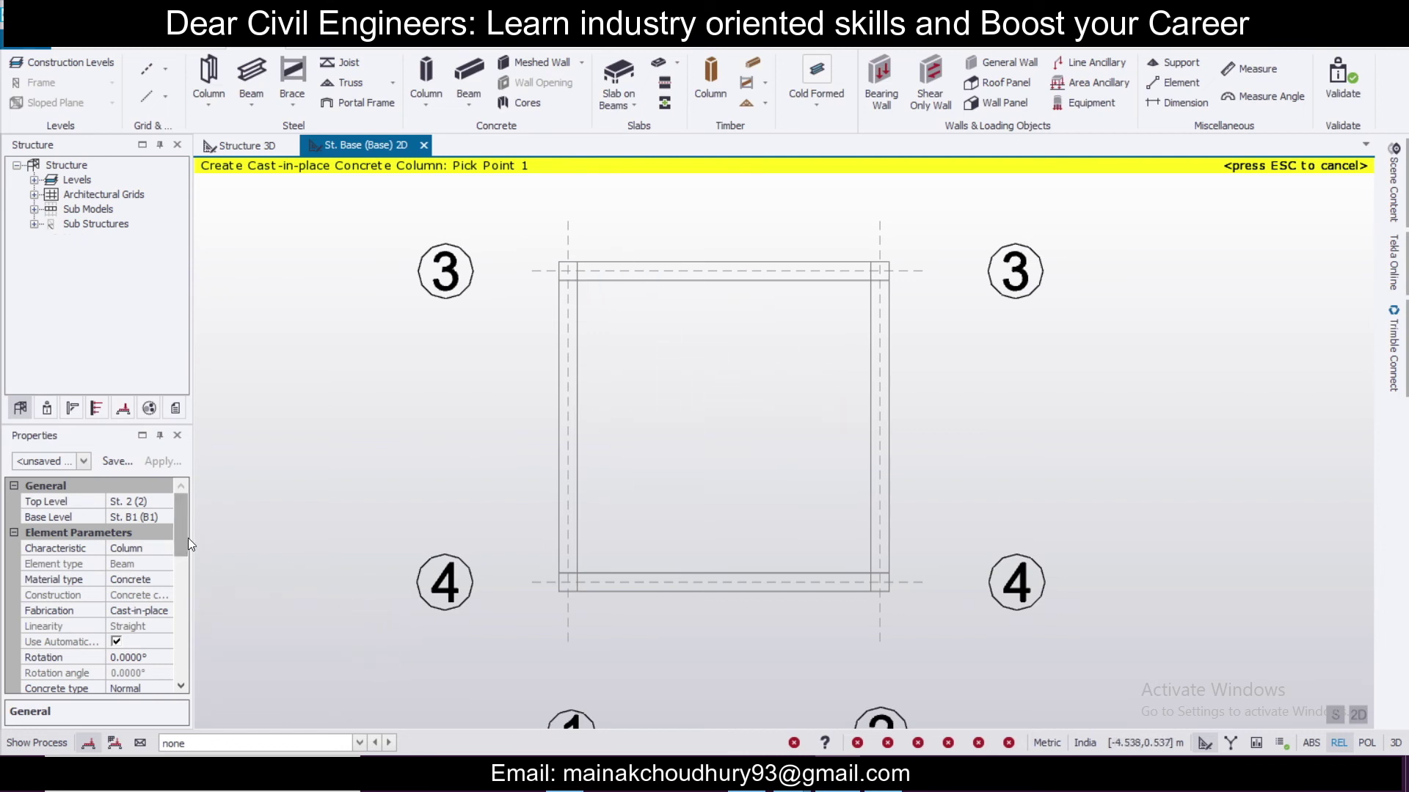
Turn off automatic alignment for the concrete column and place columns at all four grid intersections on St. Base.
scroll(170, 672, down, 5)
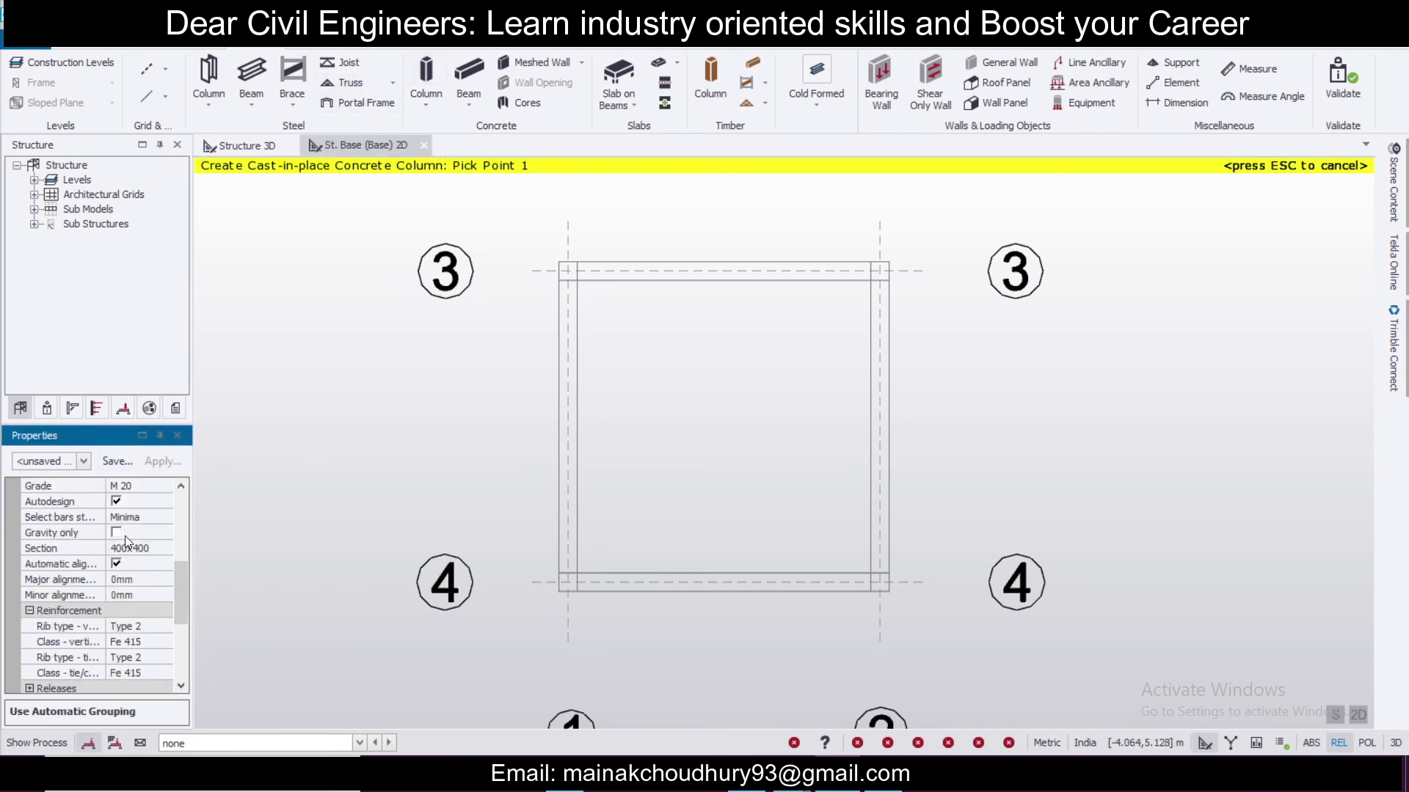
click(116, 564)
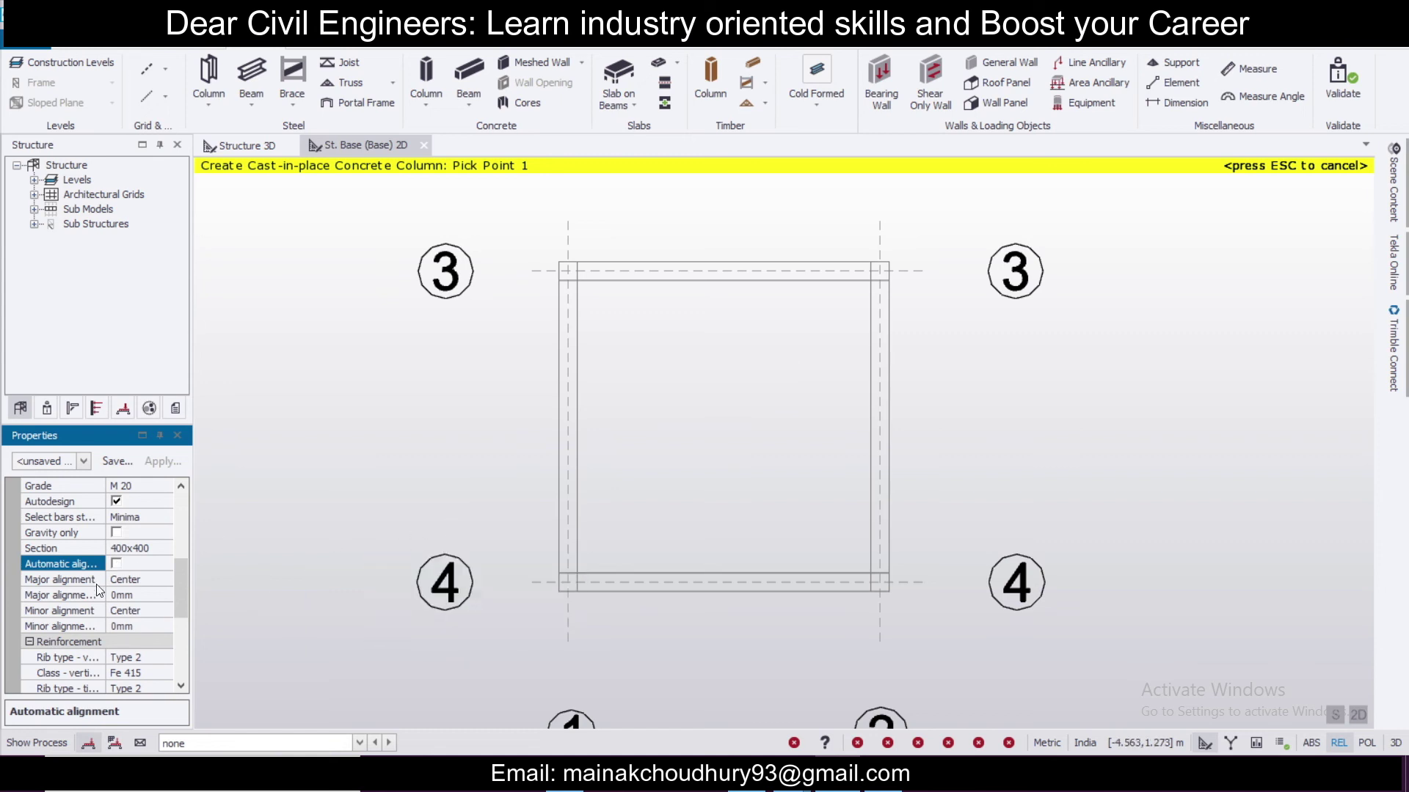
click(569, 274)
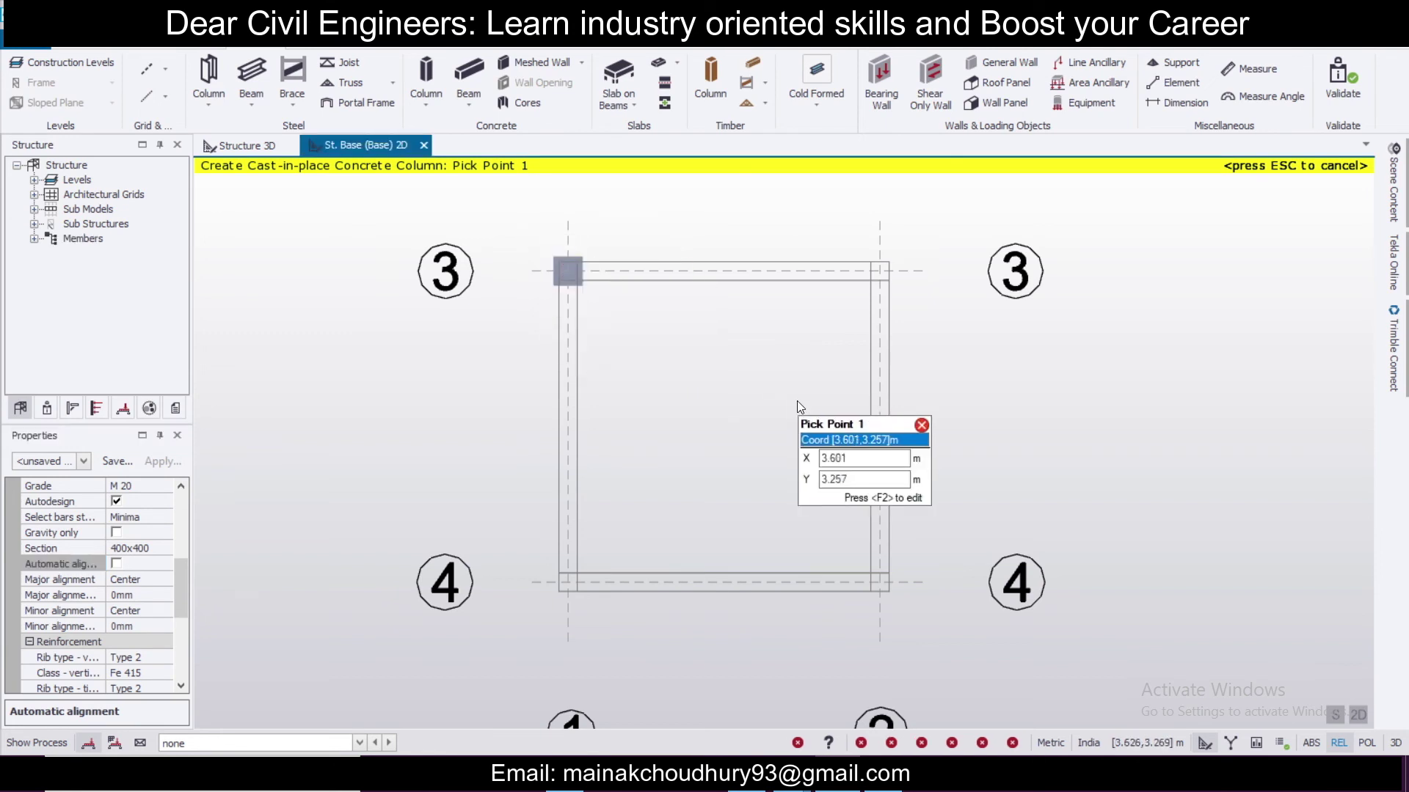
drag(783, 206, 989, 636)
drag(546, 526, 640, 642)
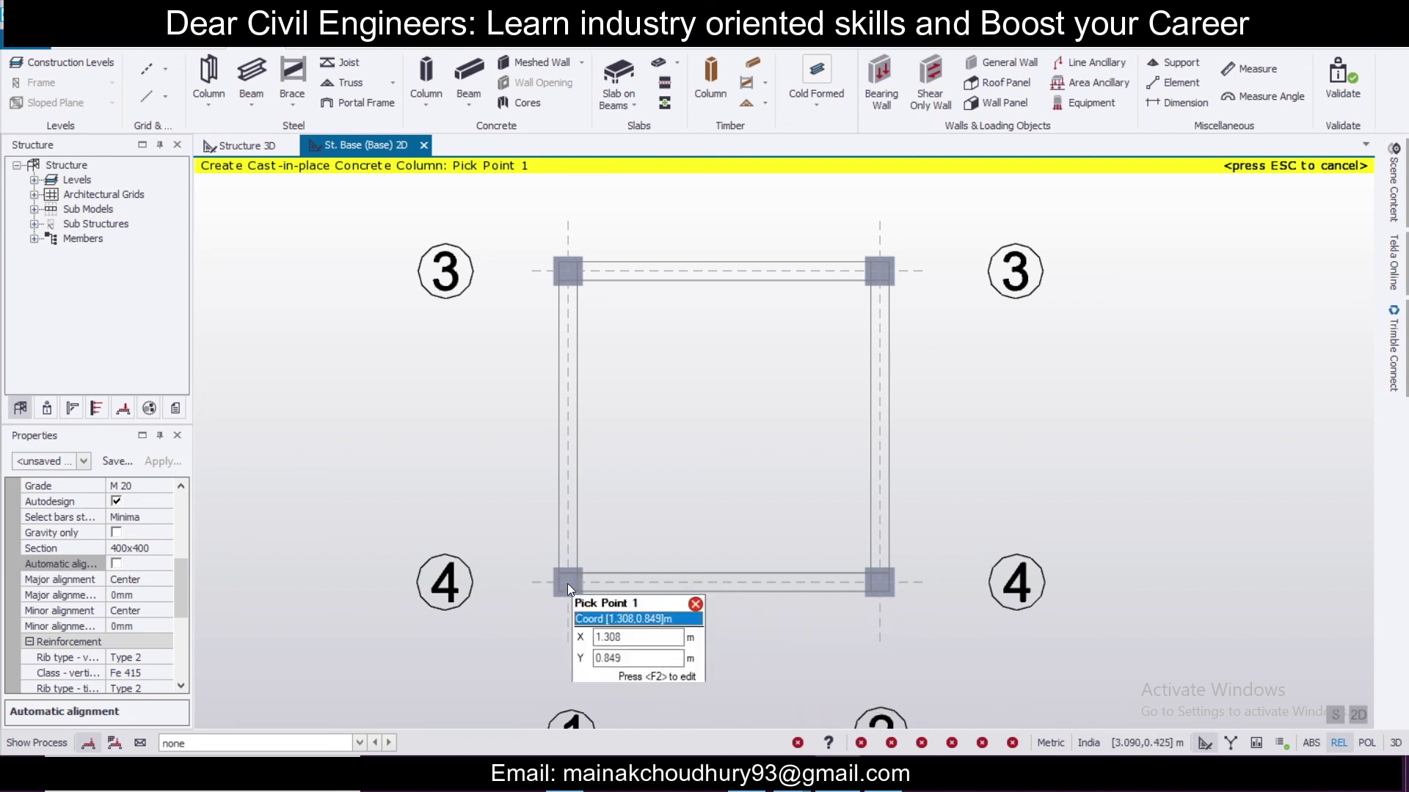
scroll(615, 626, up, 2)
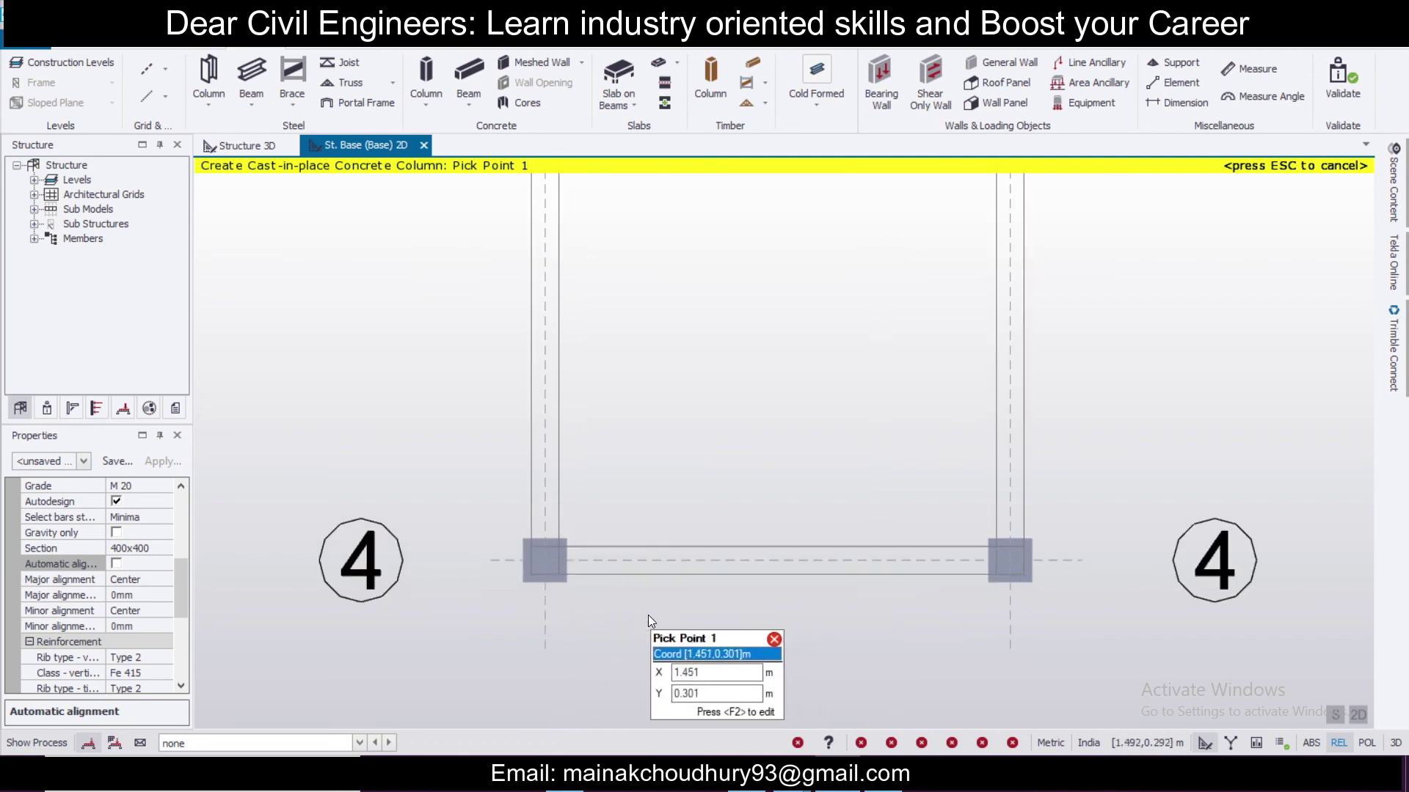
scroll(648, 615, down, 3)
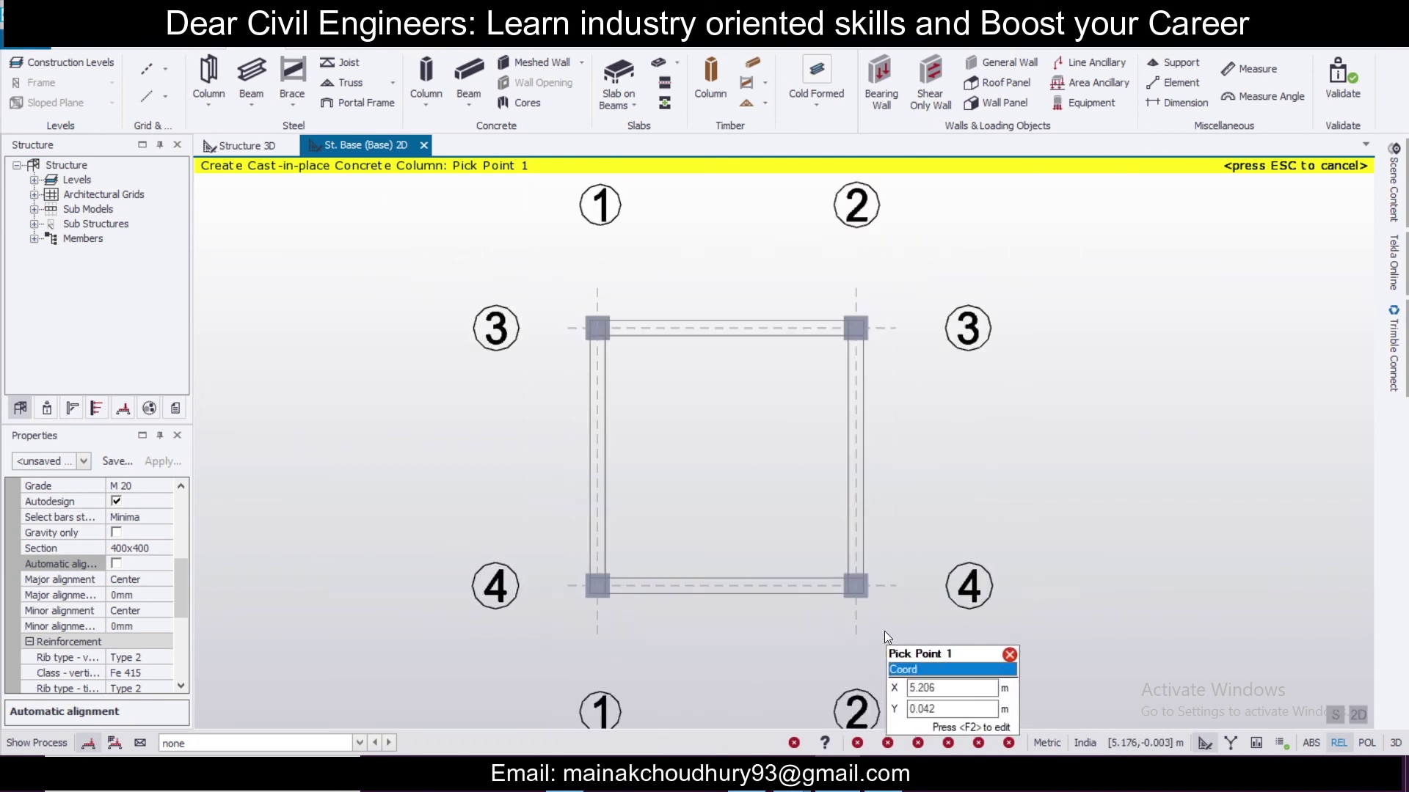
Create cast-in-place concrete beams between all four columns on St. Base and show the structure in 3D.
click(470, 73)
drag(533, 258, 953, 684)
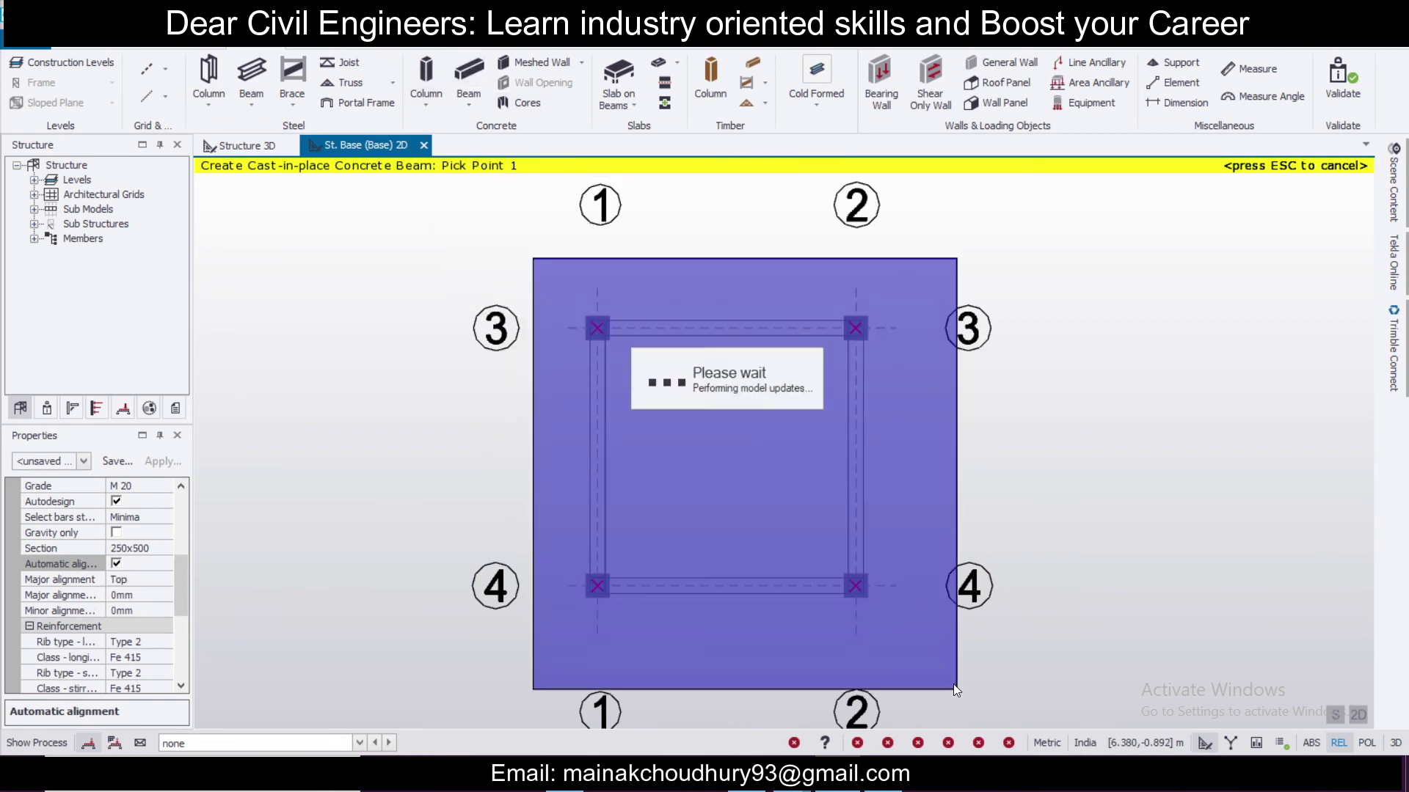
click(242, 149)
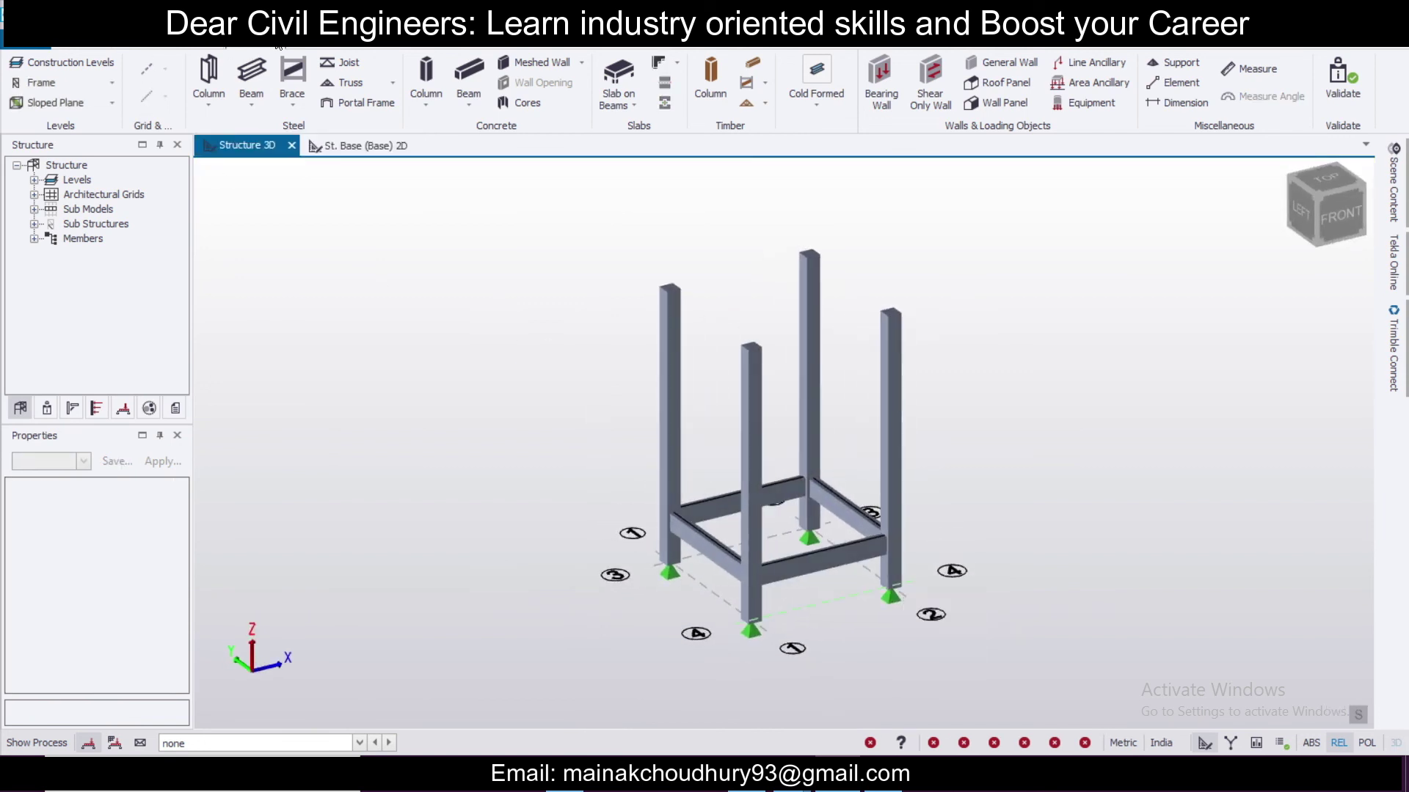
Set the source of construction level 1 to Base so it copies the base beams.
click(76, 64)
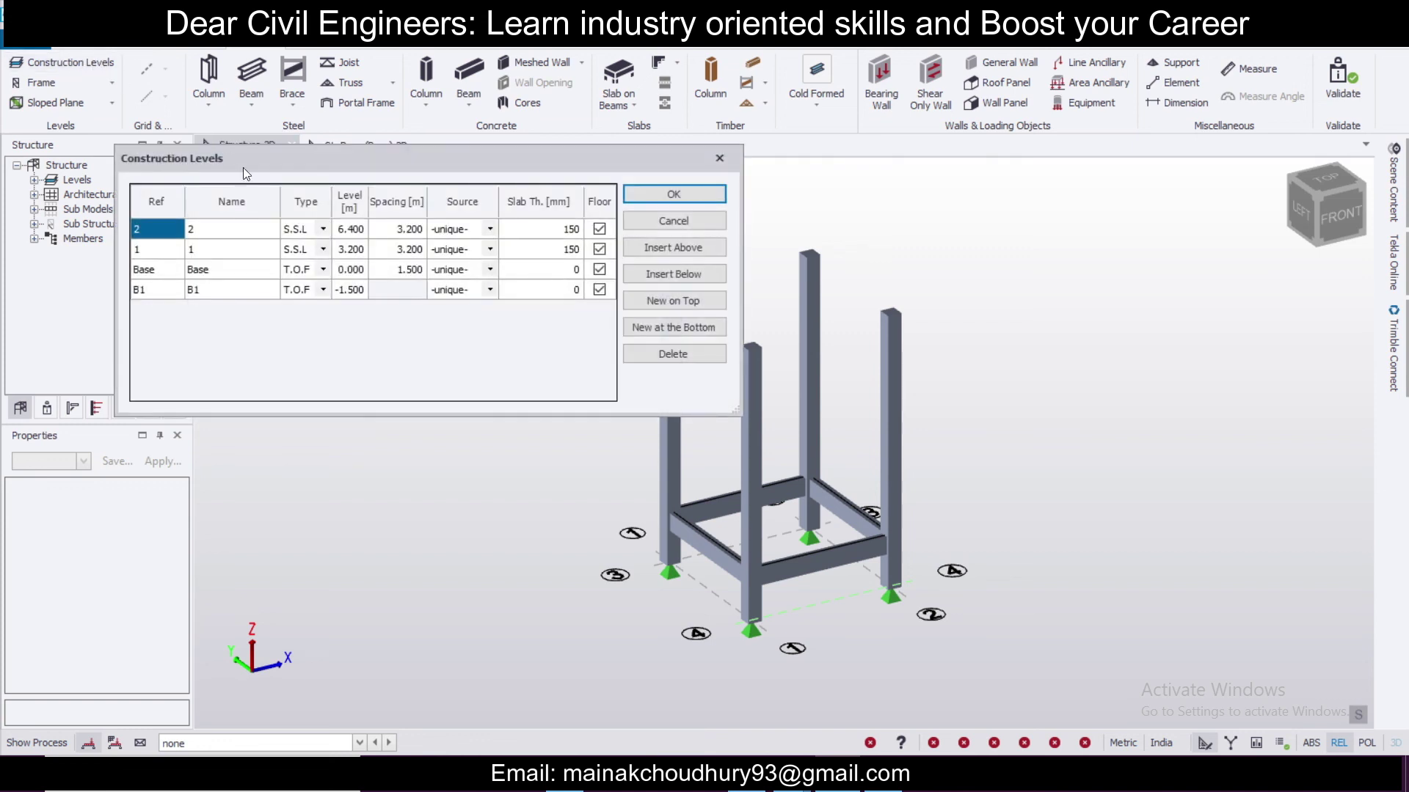
click(490, 250)
click(480, 286)
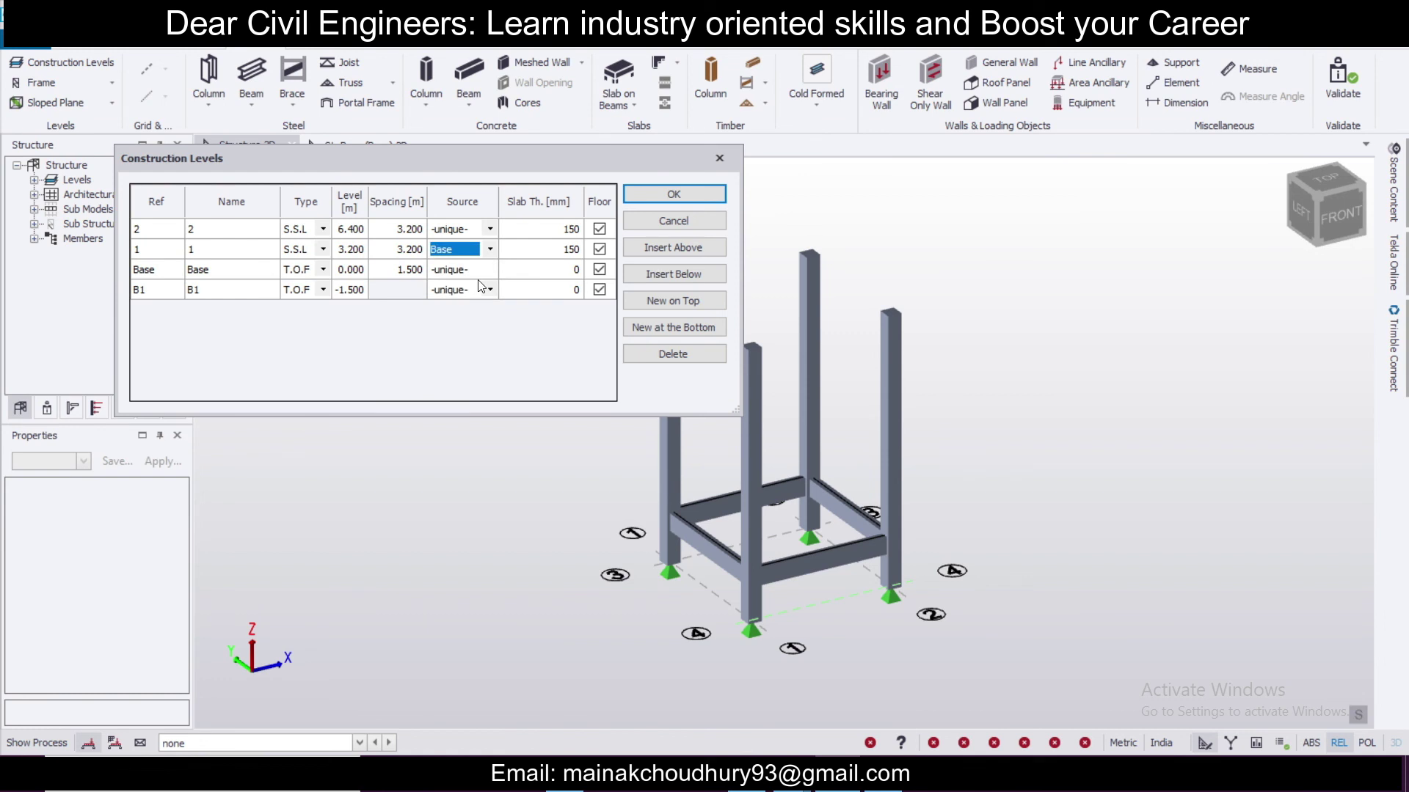
click(680, 194)
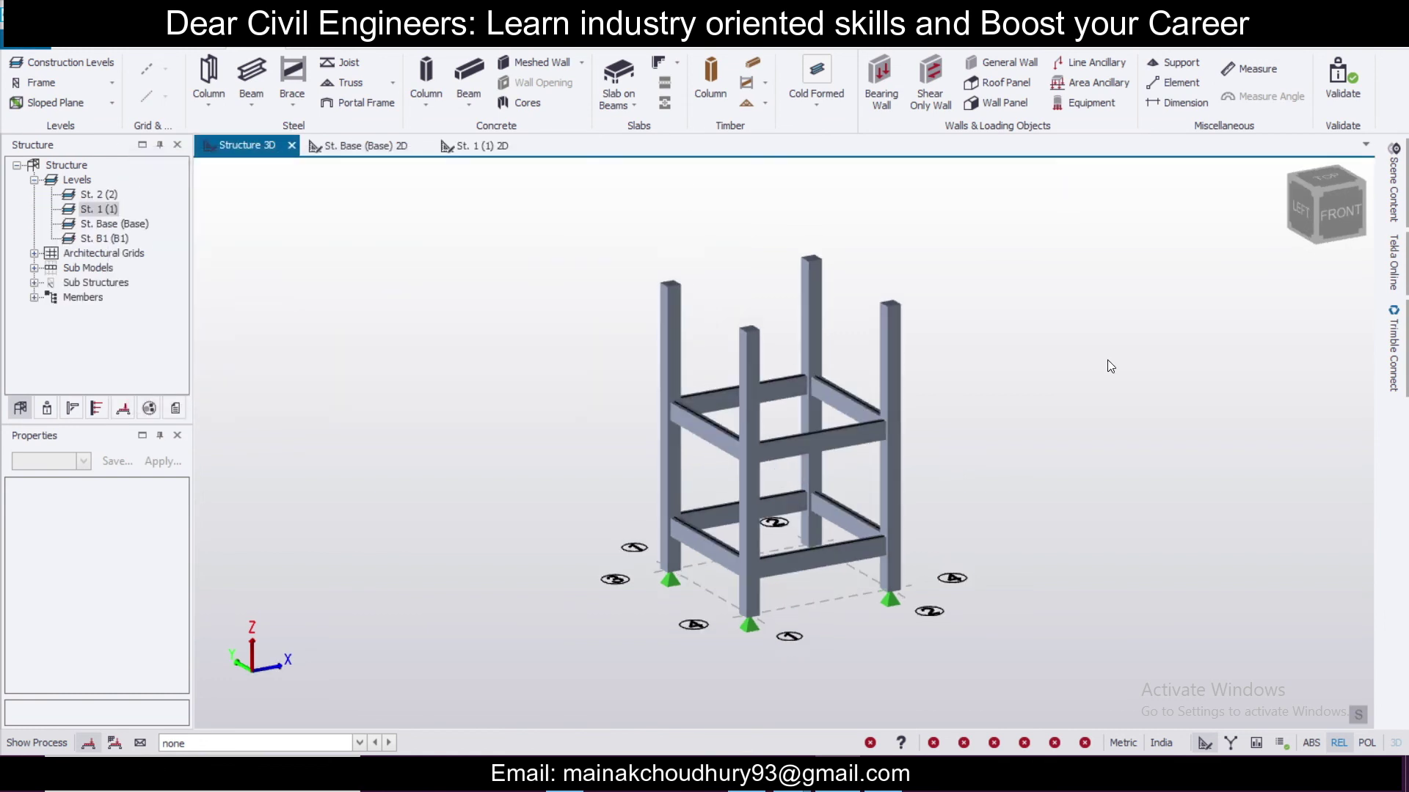
Set the source of construction level 1 to -unique- and check the setting in the construction levels.
click(68, 66)
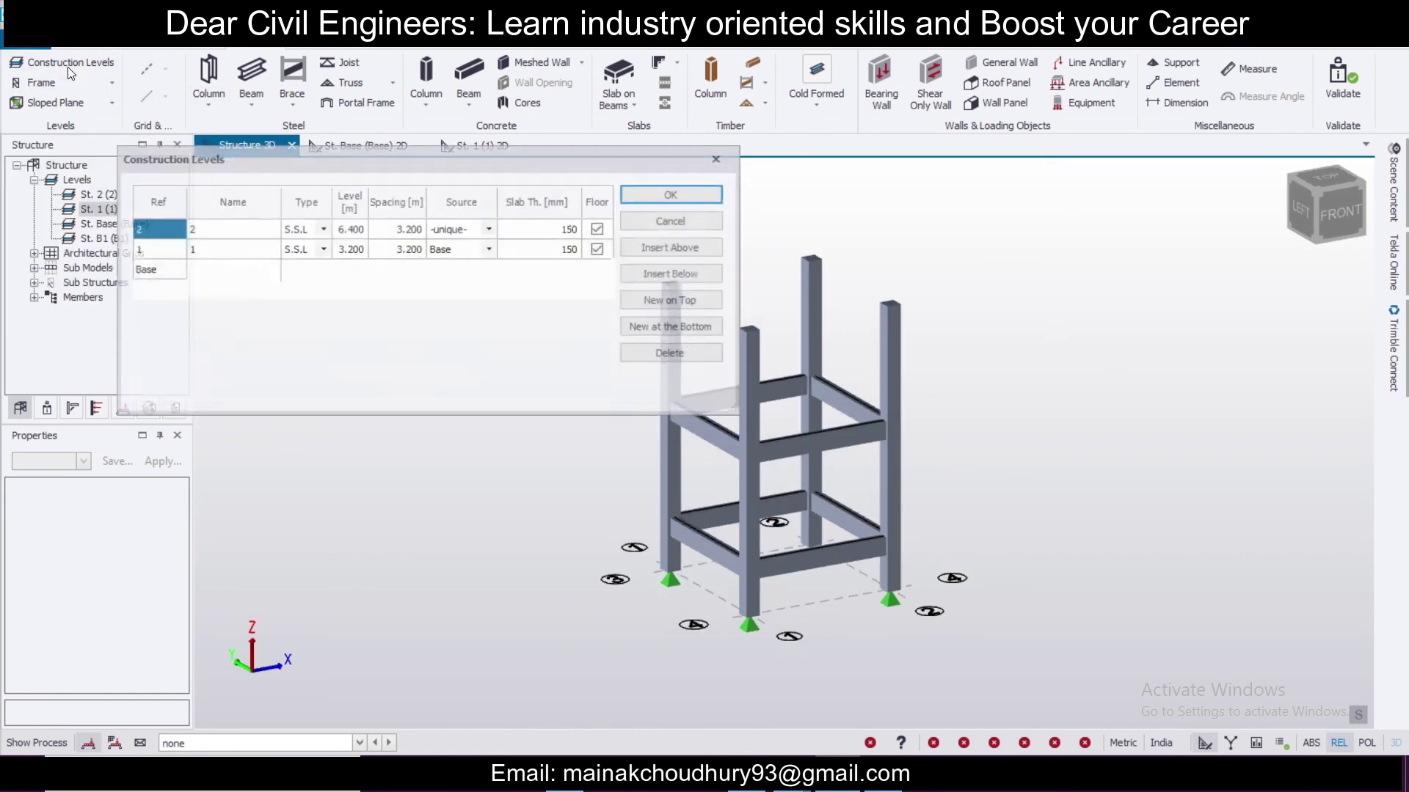
click(489, 252)
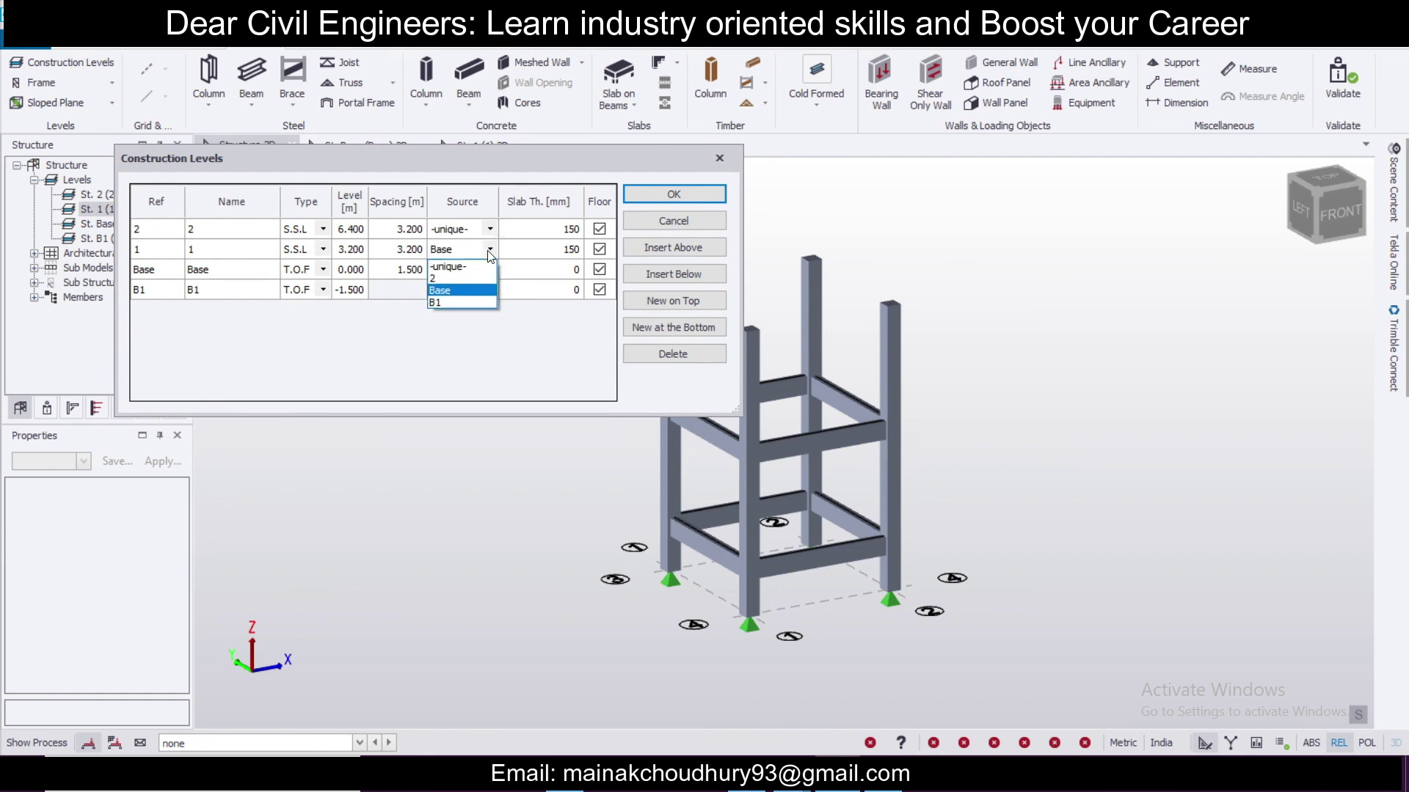
click(480, 267)
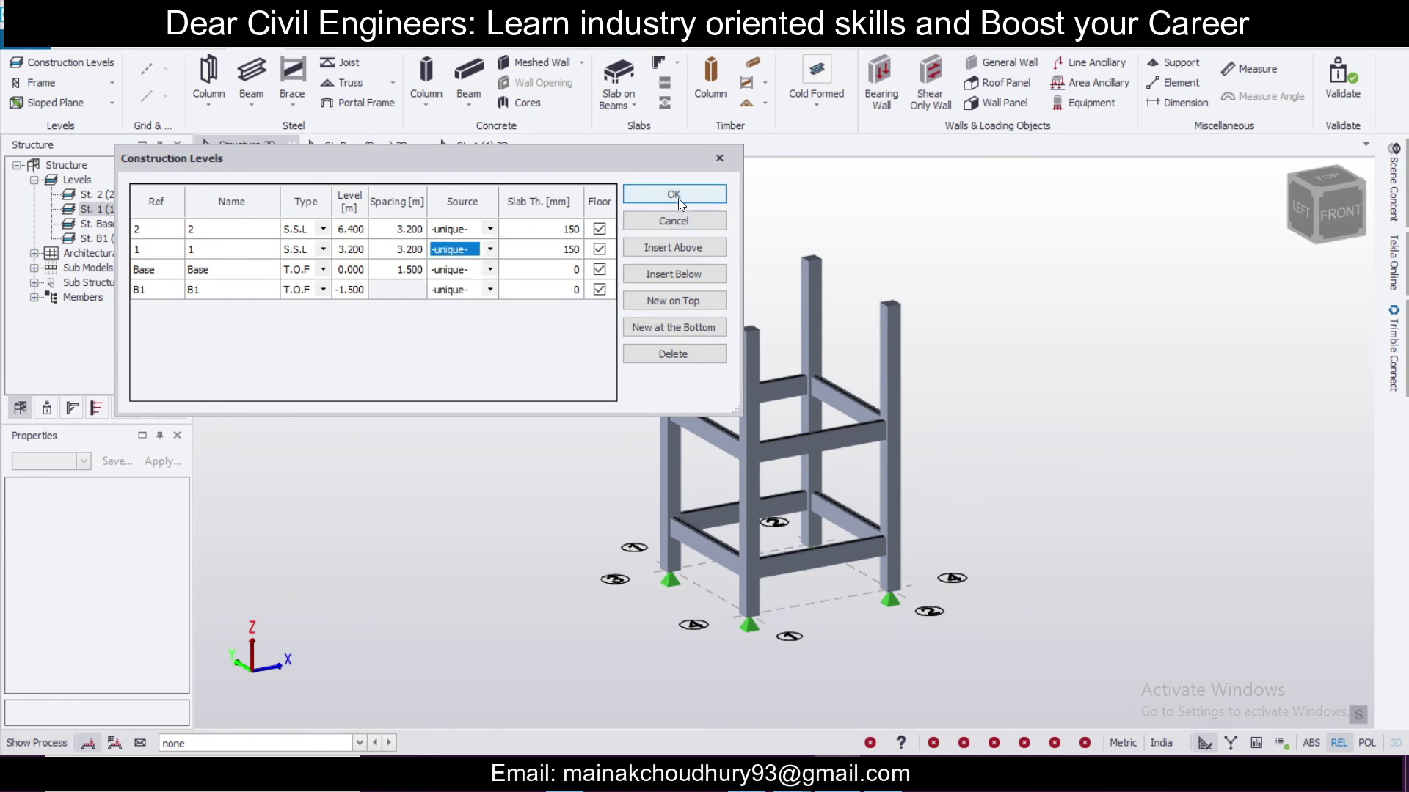
click(680, 195)
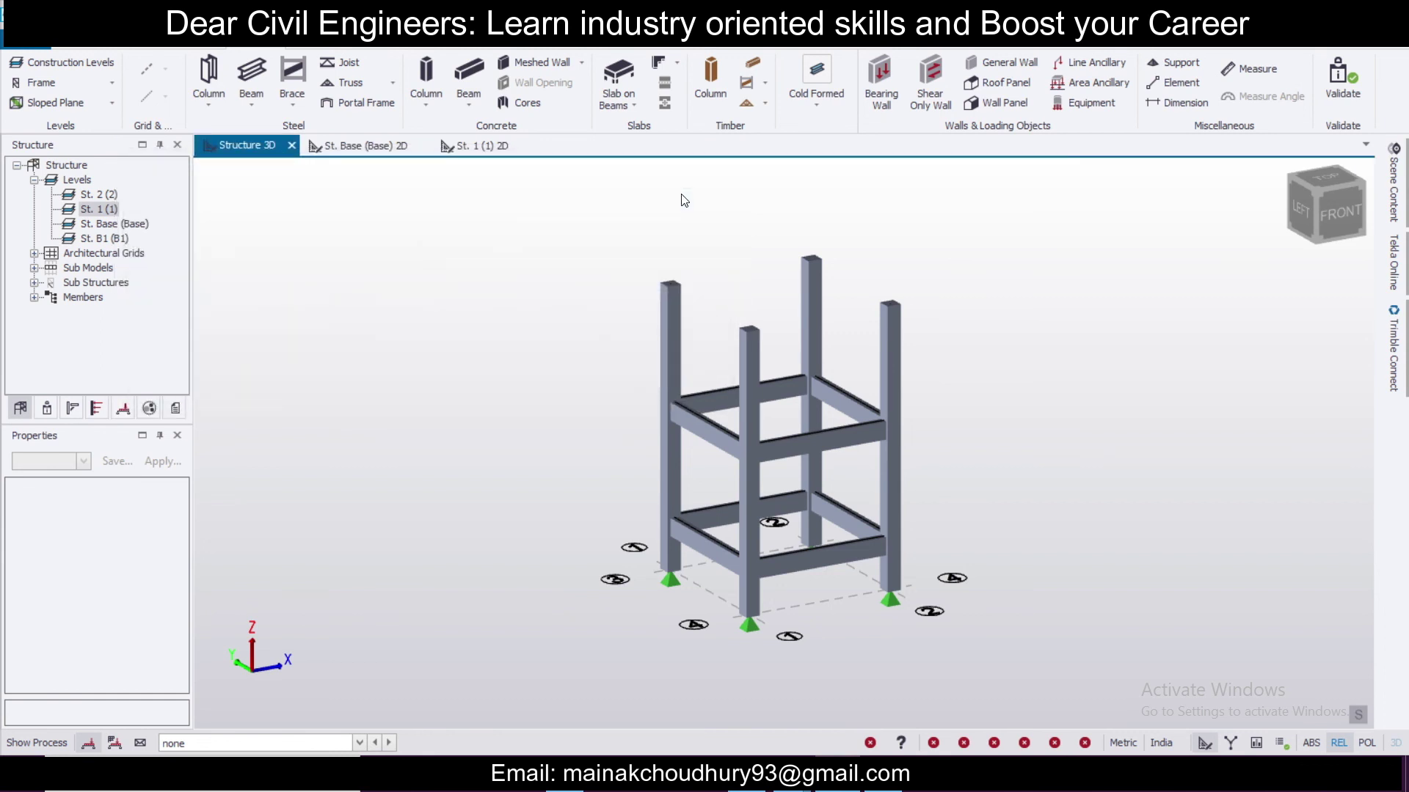
click(63, 63)
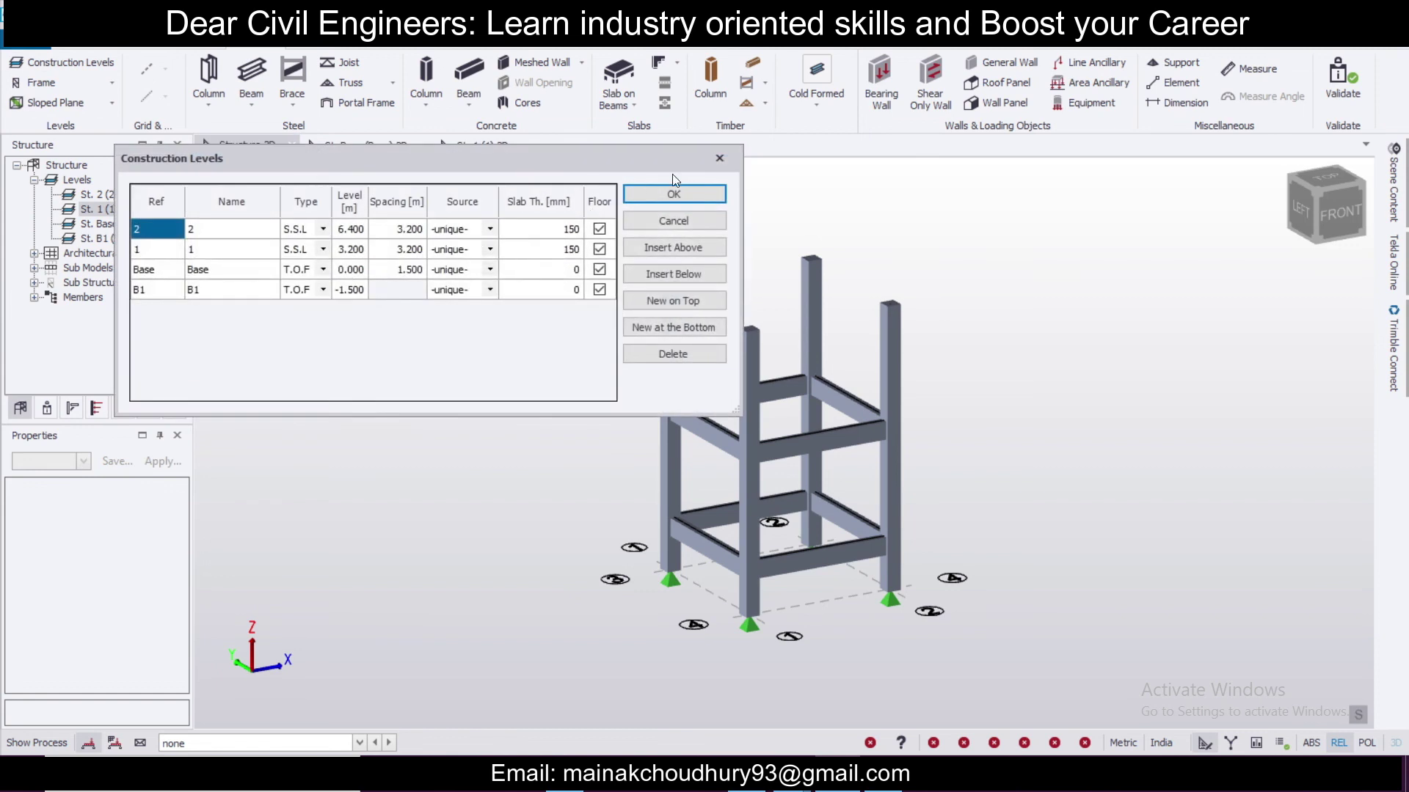
click(651, 193)
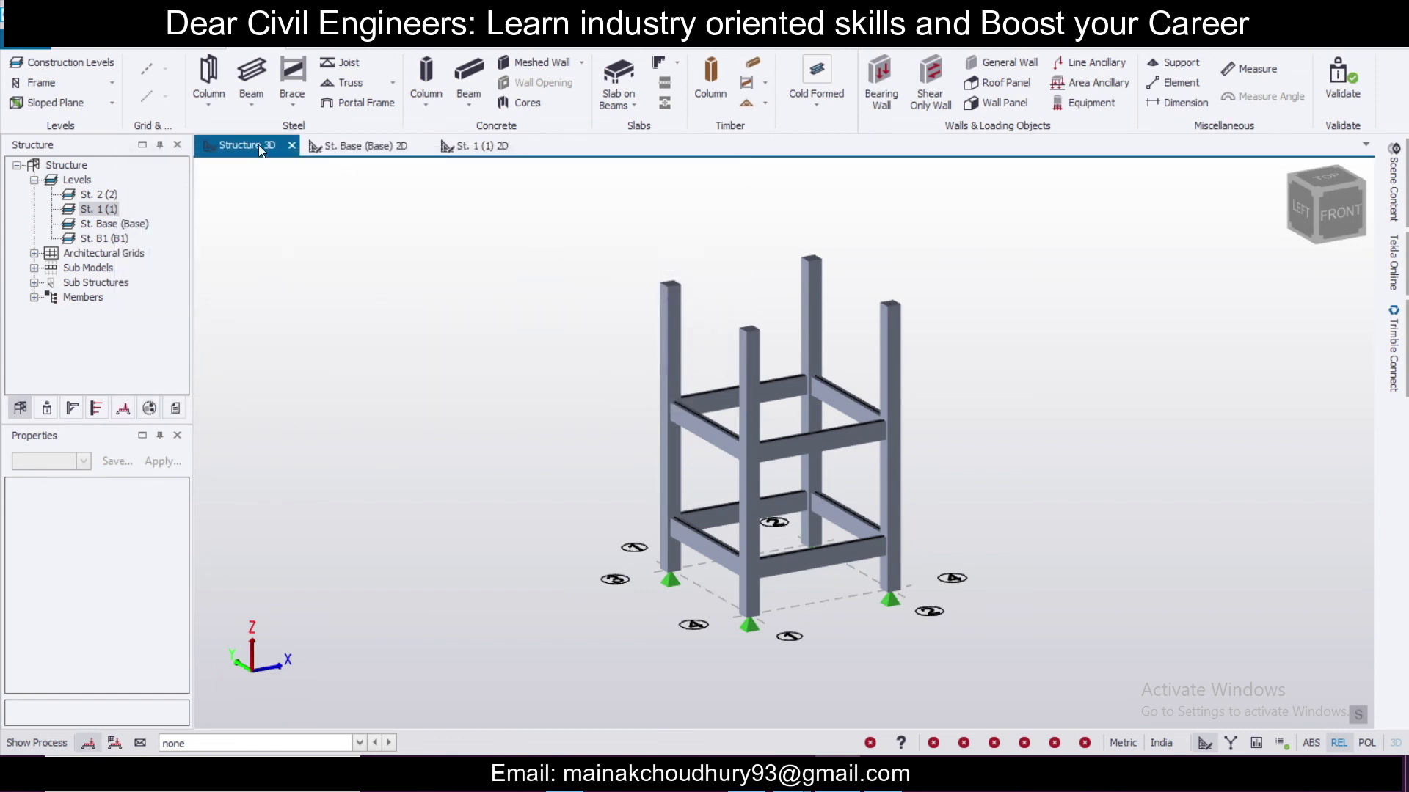
Create a slab on beams in the bay enclosed by grid lines 1 to 4 on level St. 1.
click(605, 80)
click(106, 210)
double_click(107, 210)
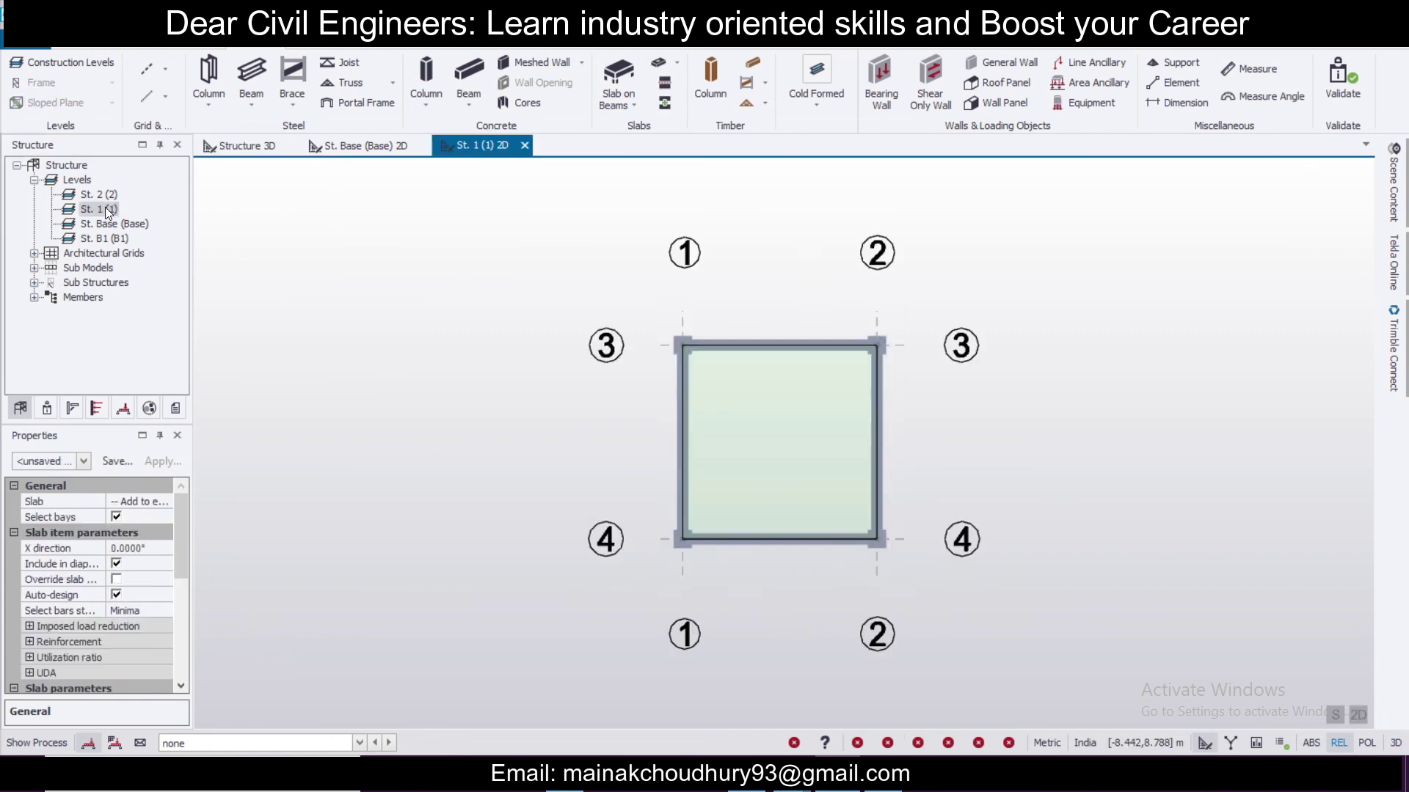
click(764, 452)
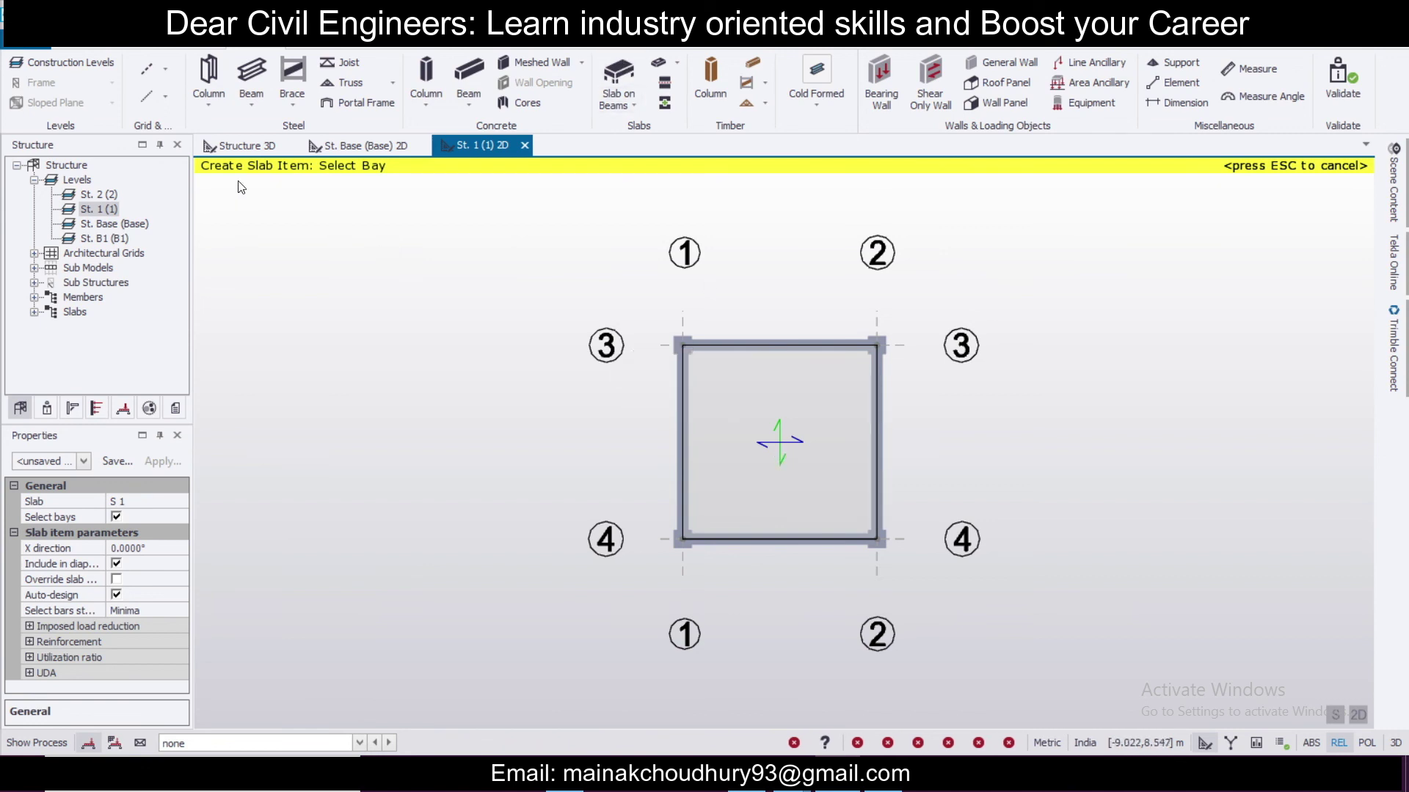
Set the source of construction level 2 to 1 to copy its beams and slab, and end the slab command.
click(245, 147)
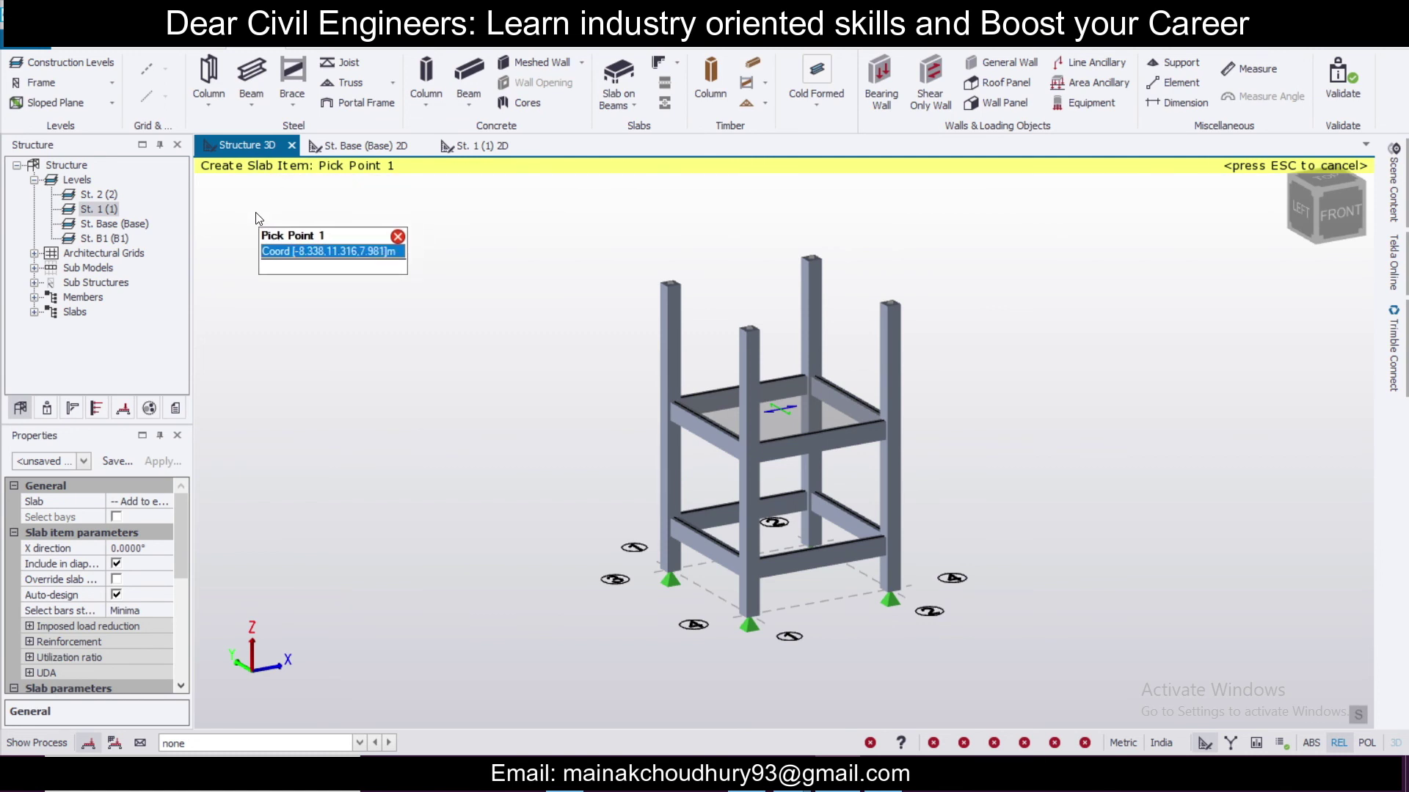
click(76, 63)
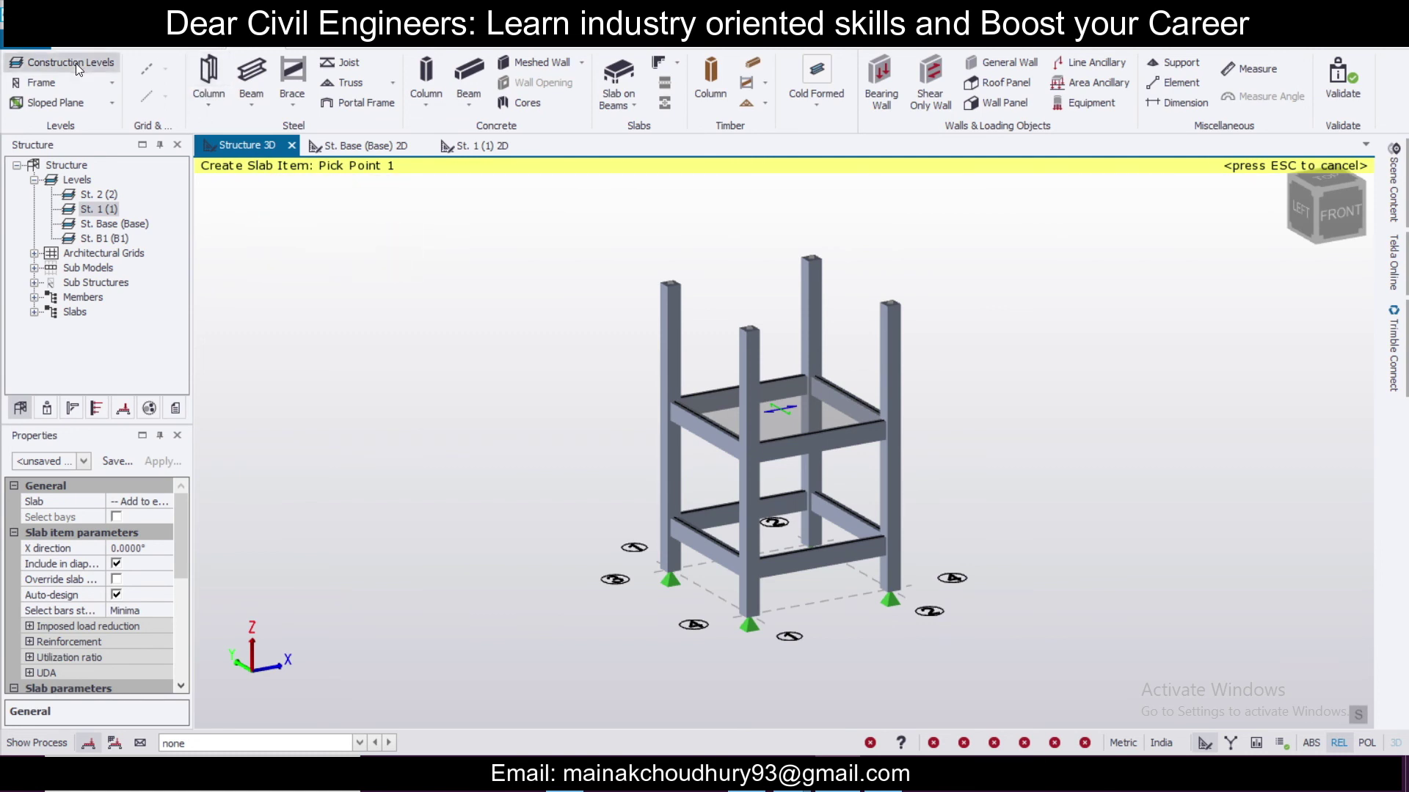
click(490, 229)
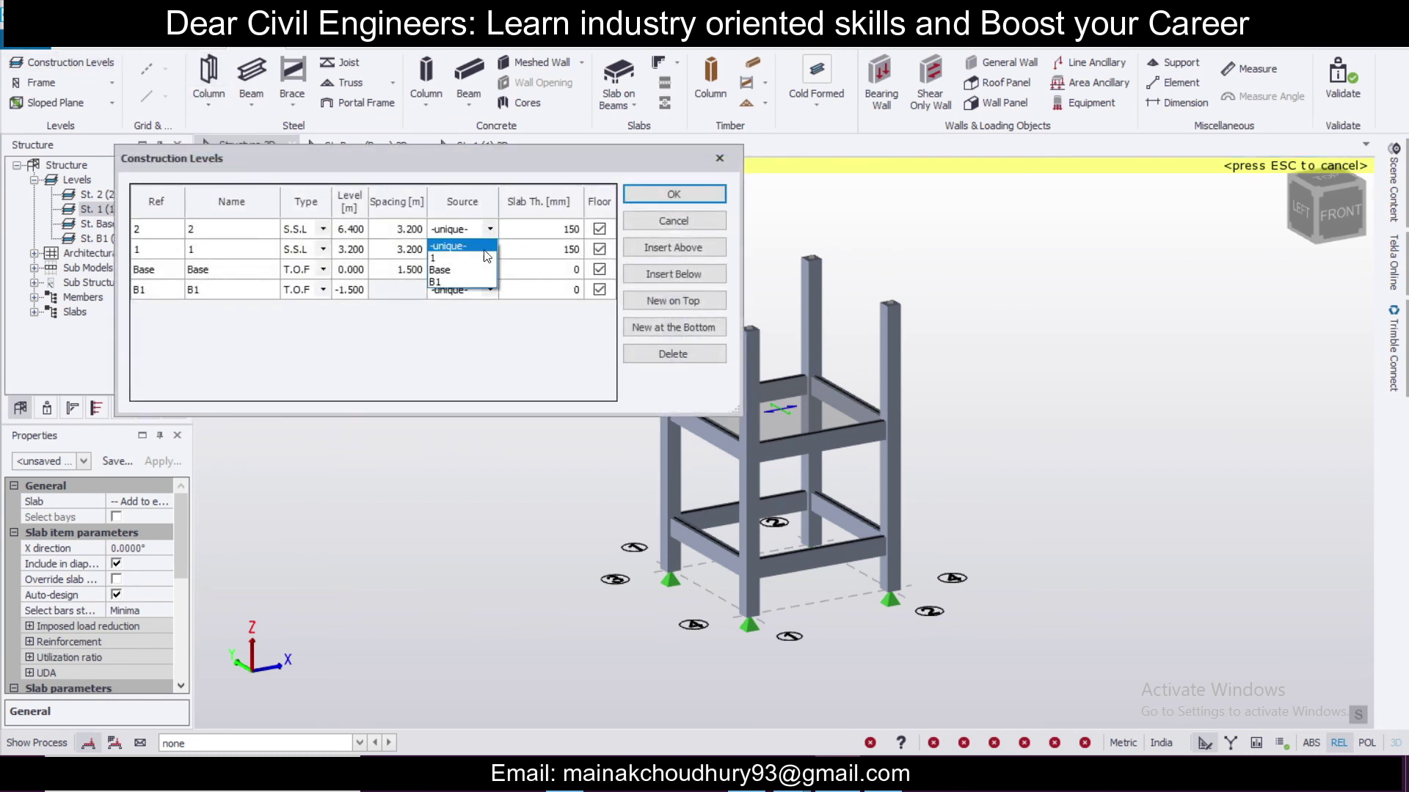
click(482, 266)
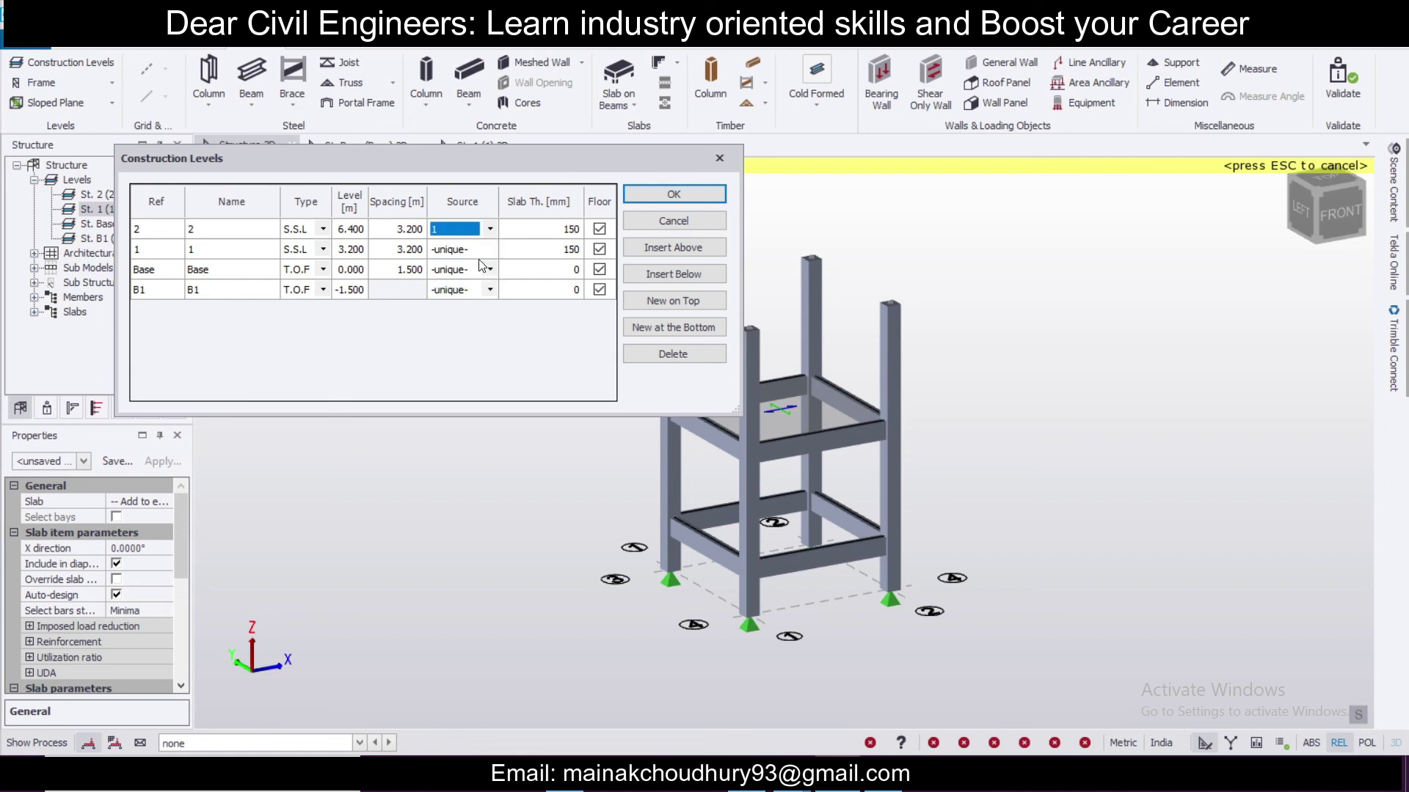
click(662, 196)
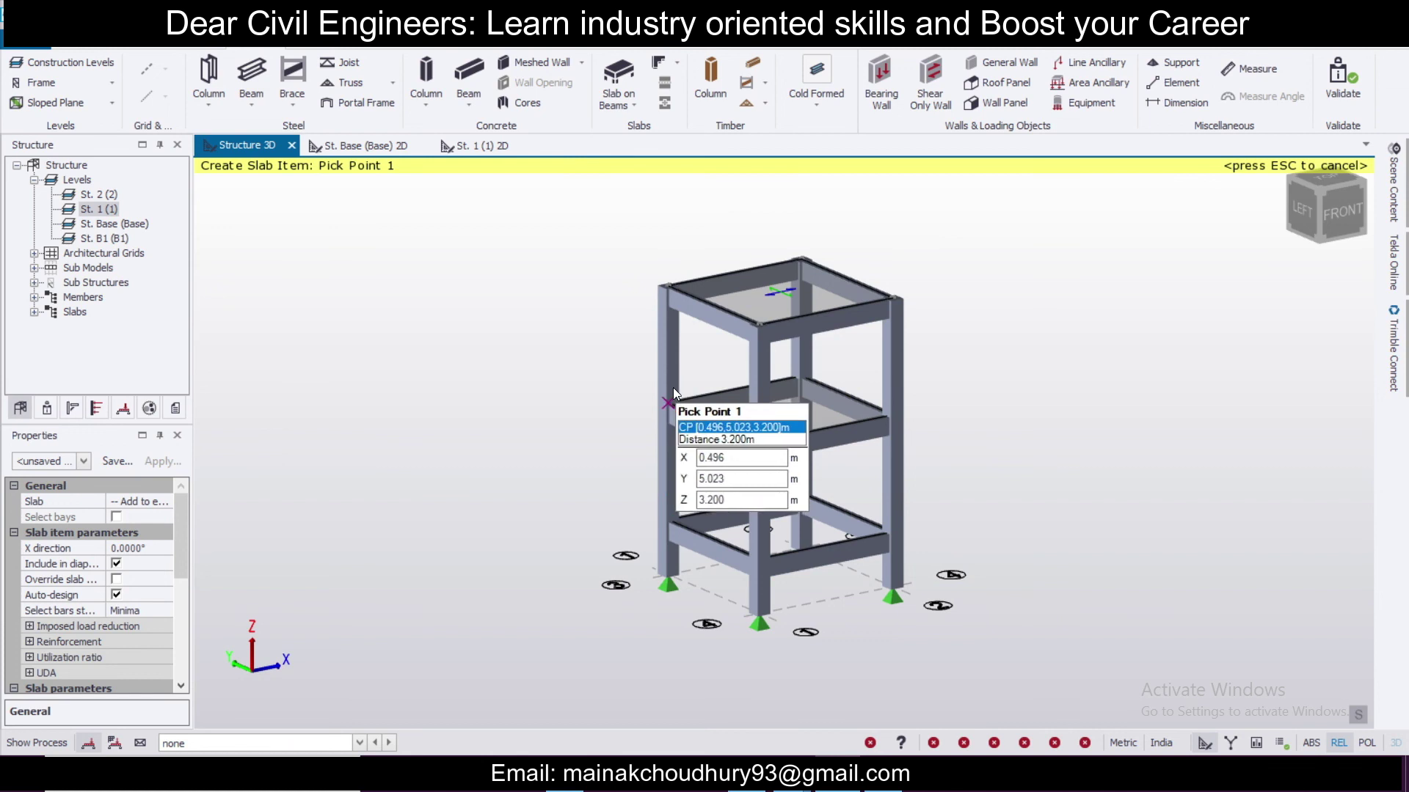
key(Escape)
middle_drag(1080, 446, 1066, 473)
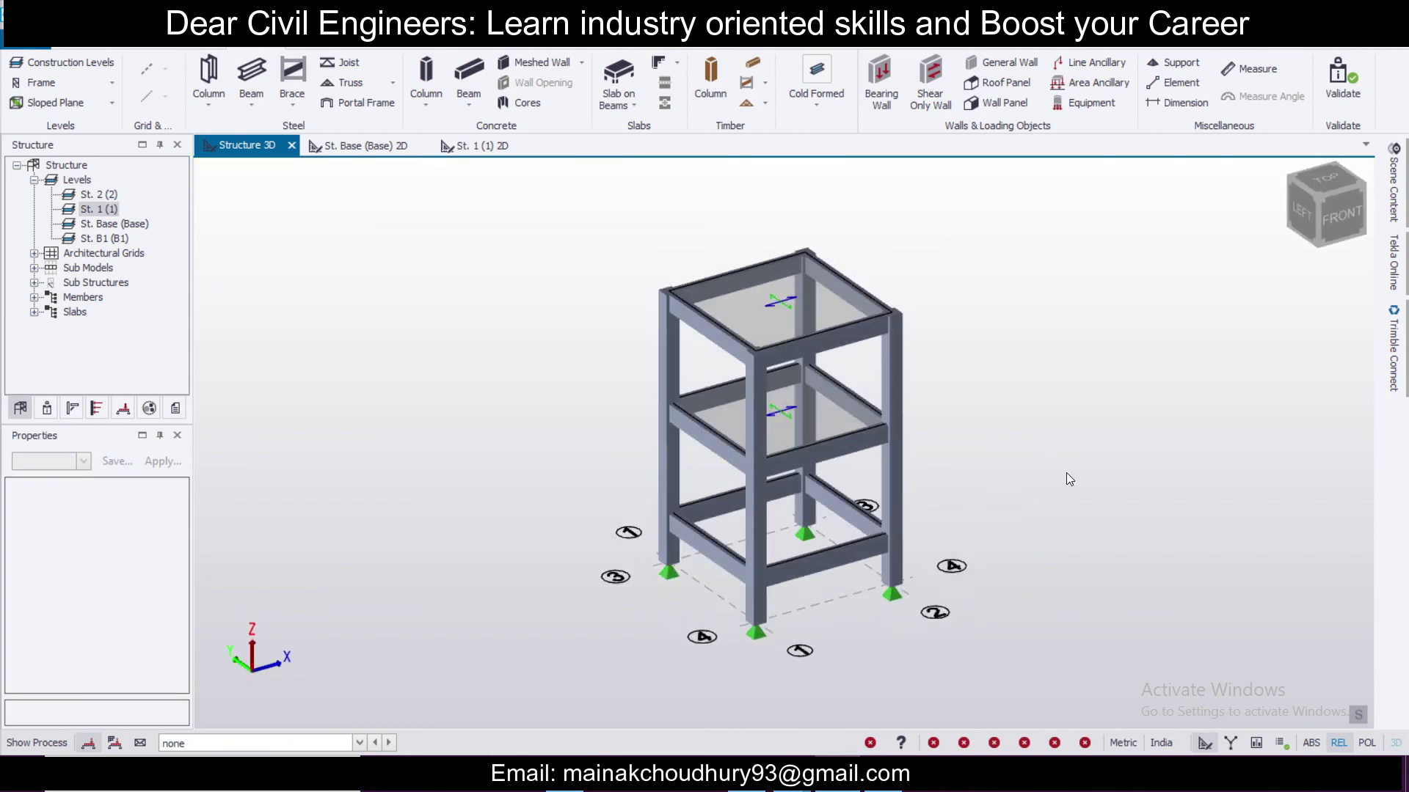
Switch to the D1 drawing in AutoCAD to review the plan, and return to Tekla Structural Designer to inspect the 3D frame.
mouse_move(794, 778)
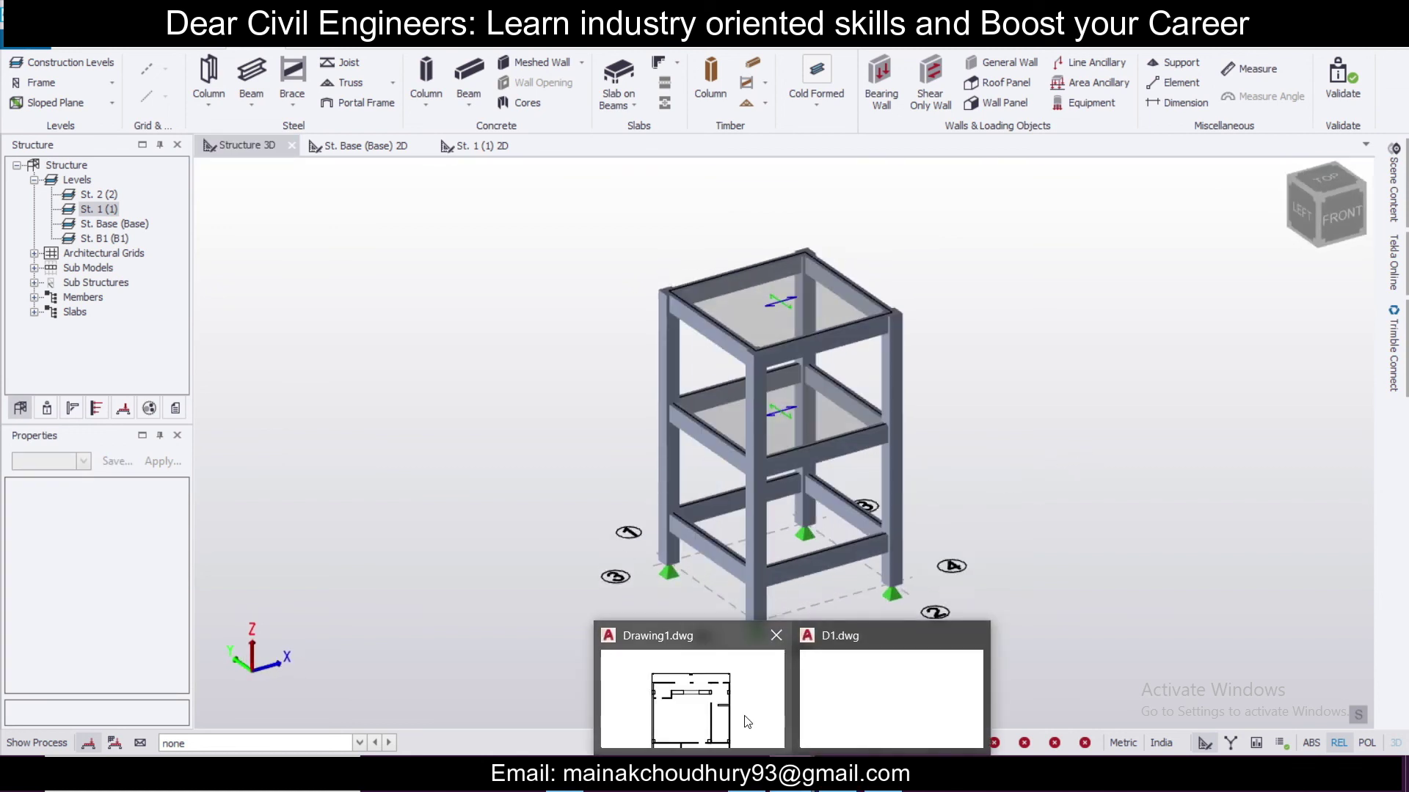
click(833, 701)
scroll(818, 407, up, 4)
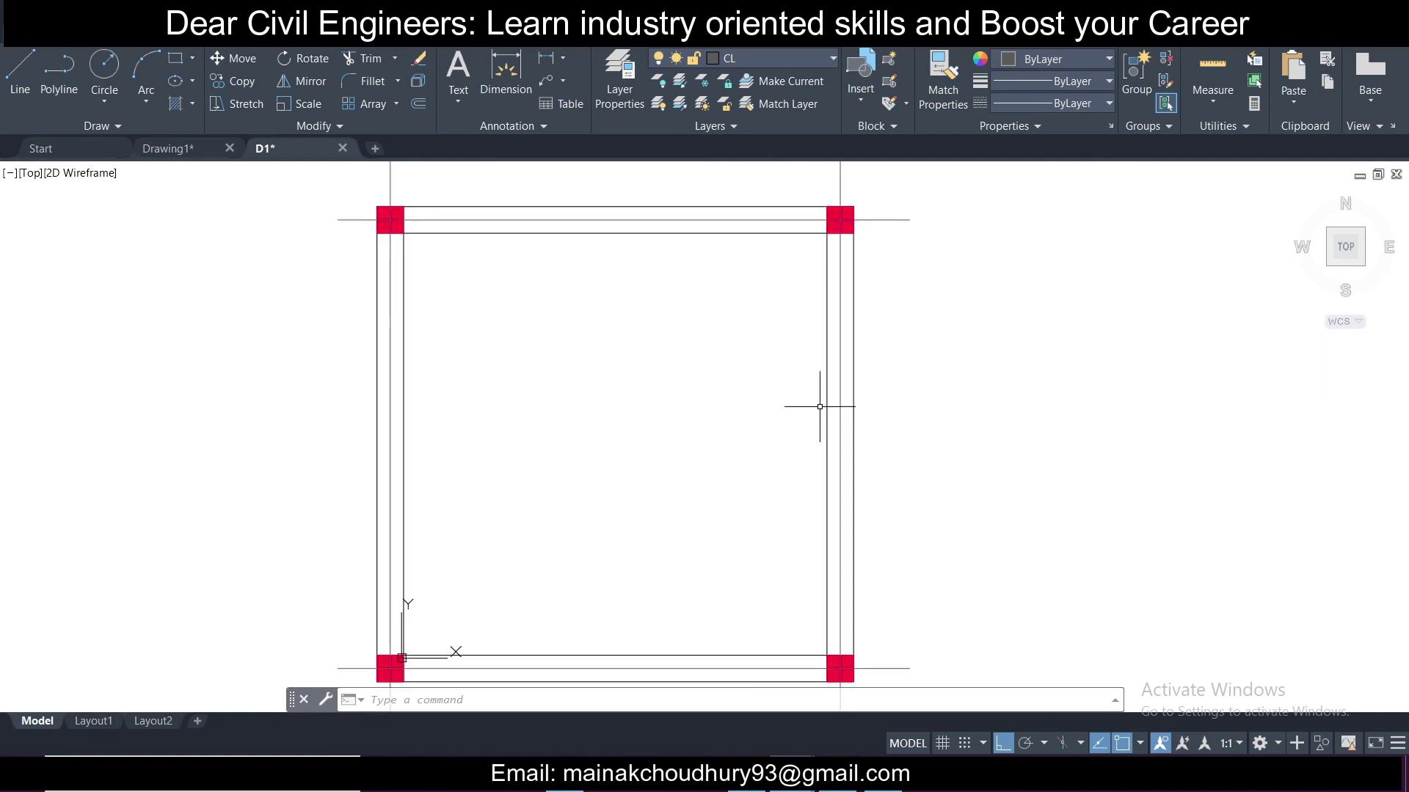
scroll(819, 406, down, 2)
middle_drag(846, 384, 362, 396)
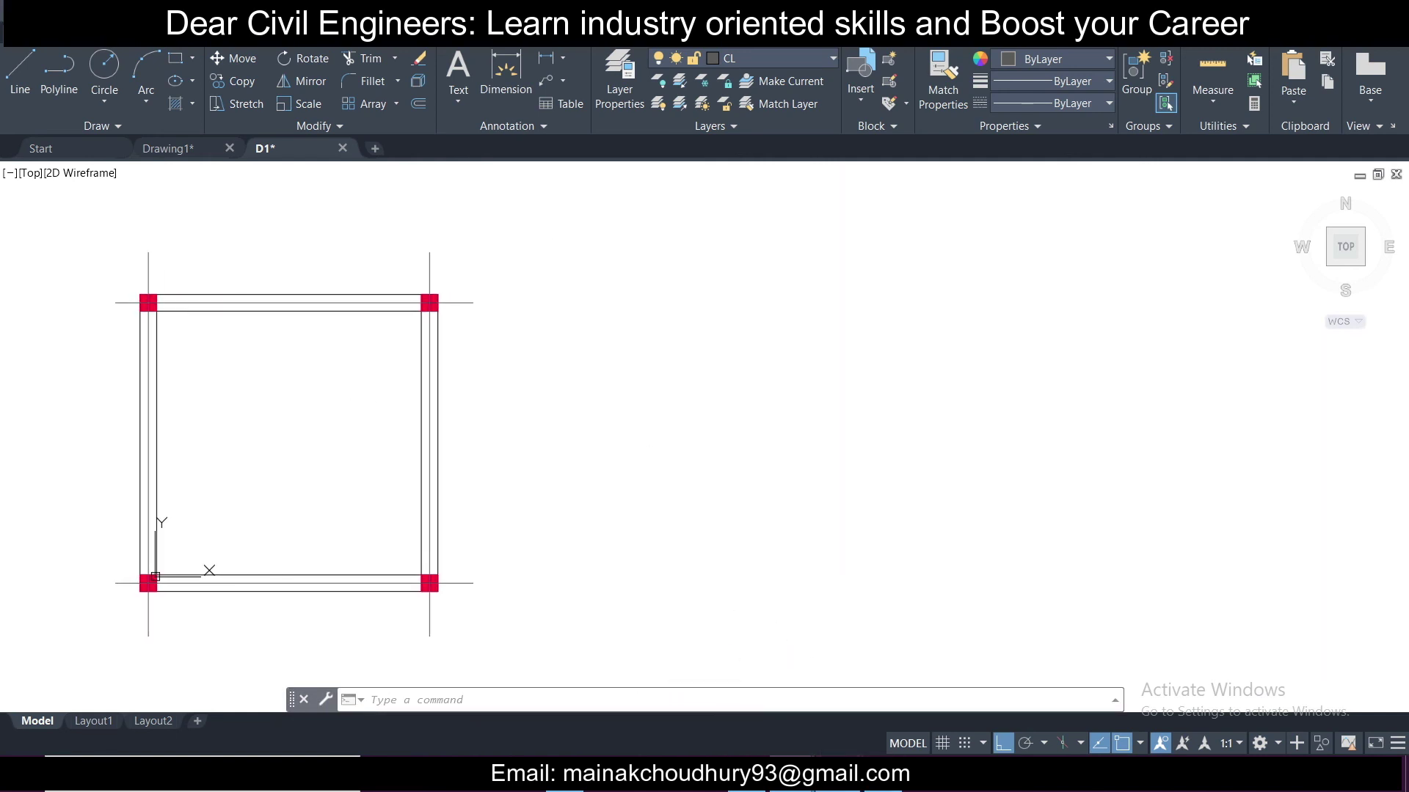
key(alt+Tab)
mouse_move(841, 553)
middle_down()
mouse_move(817, 514)
mouse_move(817, 544)
middle_up()
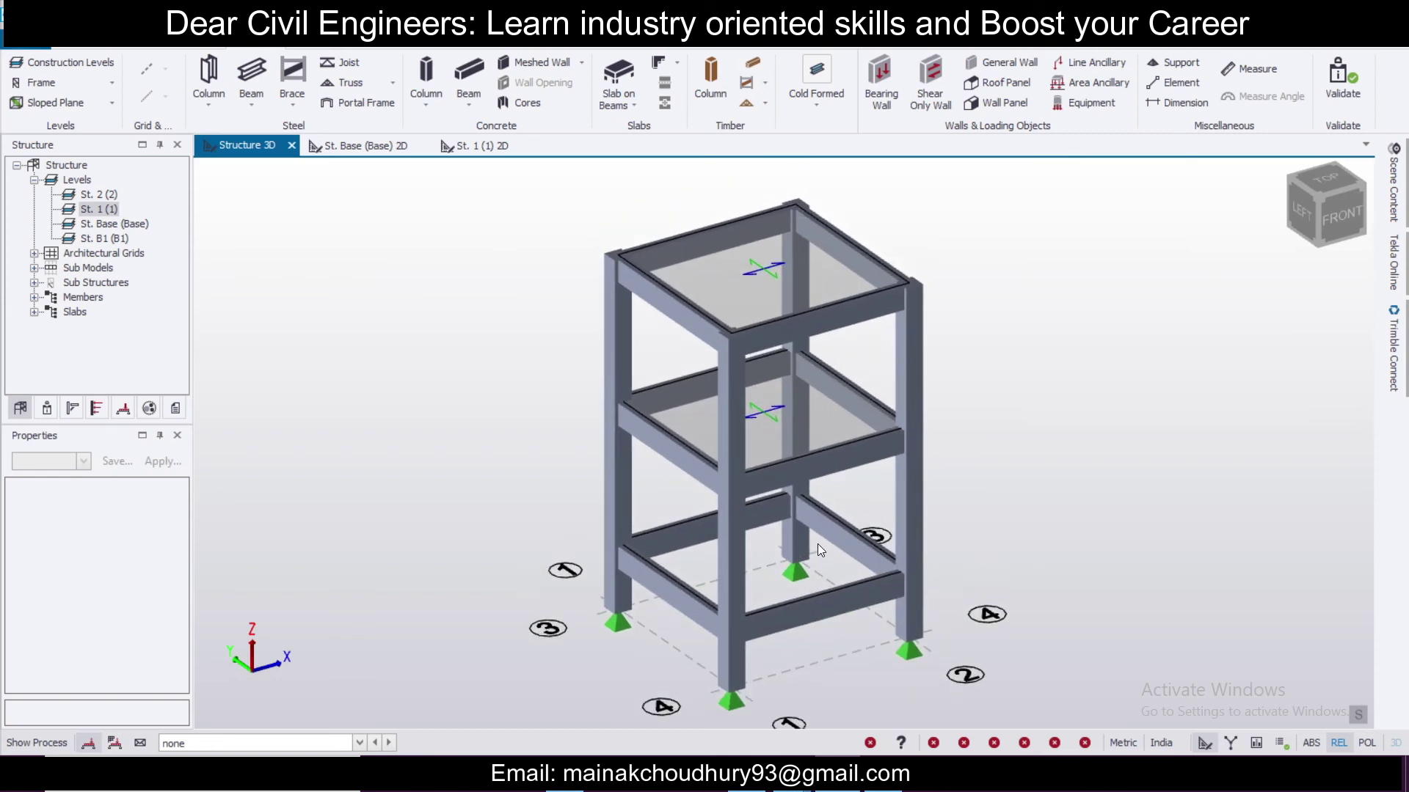
middle_drag(382, 508, 407, 518)
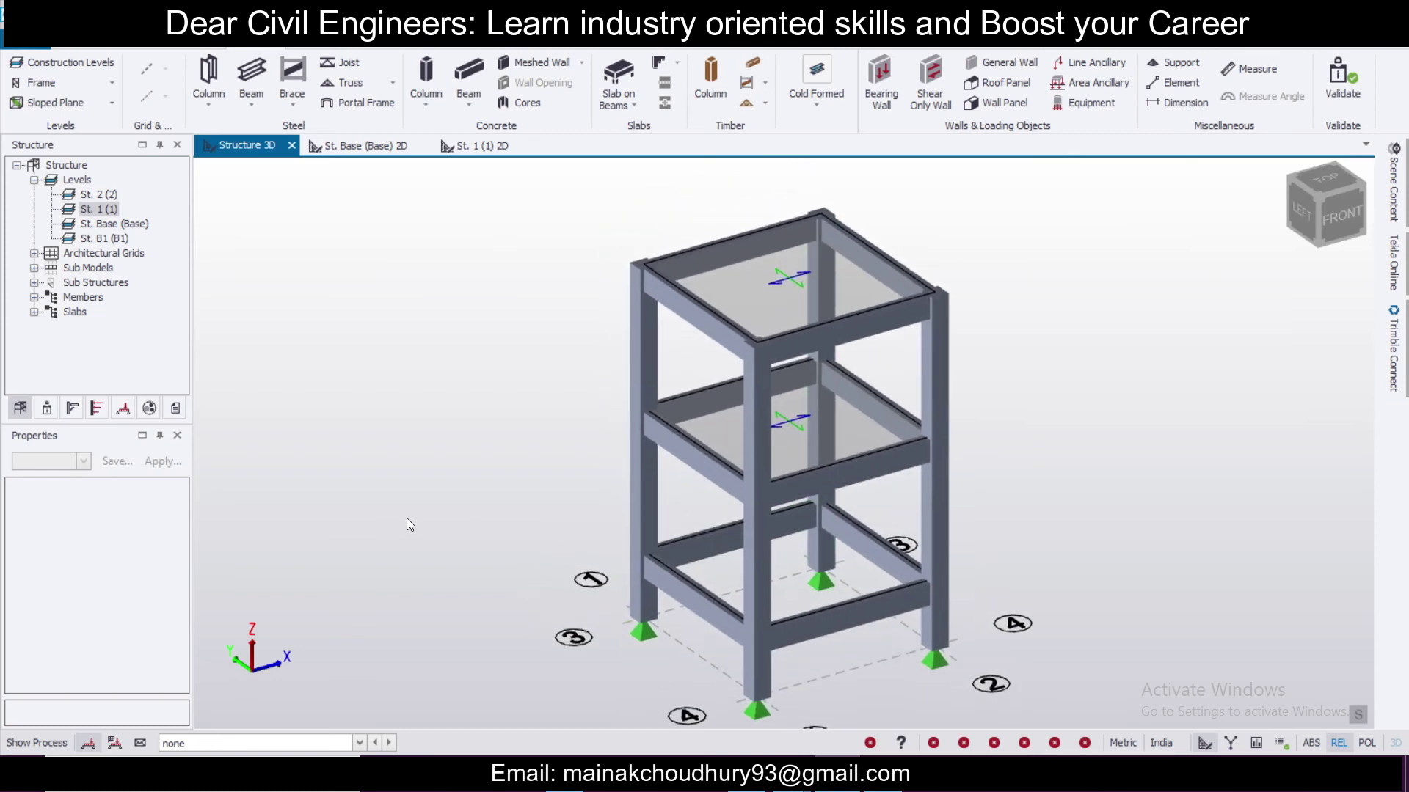